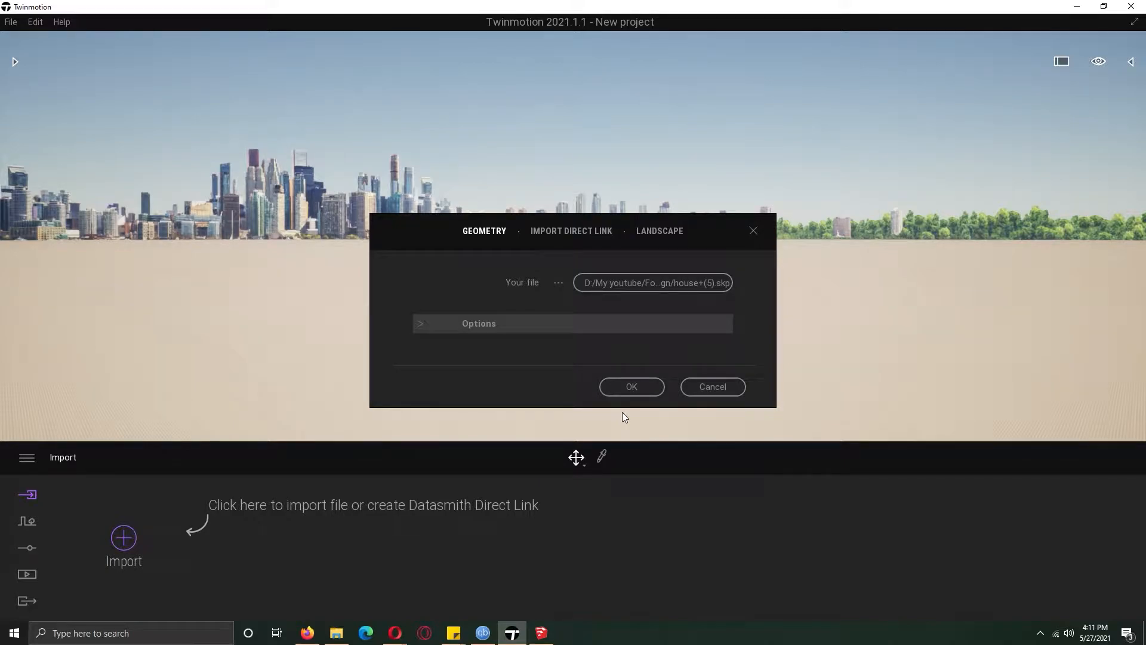
Import the SketchUp file house+(5).skp as geometry and create a still image view of the house
{"action": "left_click", "coordinate": [635, 385]}
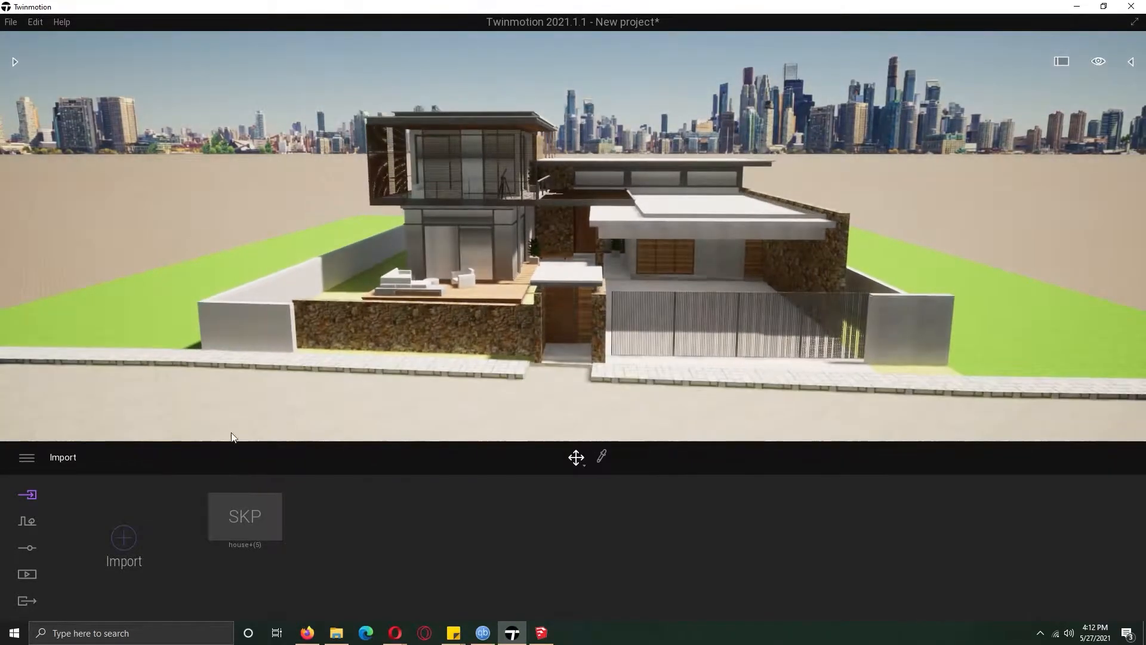
{"action": "left_click", "coordinate": [27, 574]}
{"action": "left_click", "coordinate": [315, 538]}
Frame a straight-on eye-level view of the house front from across the street and update Image1 with it
{"action": "right_click_drag", "start_coordinate": [492, 362], "coordinate": [492, 274]}
{"action": "key", "text": "w"}
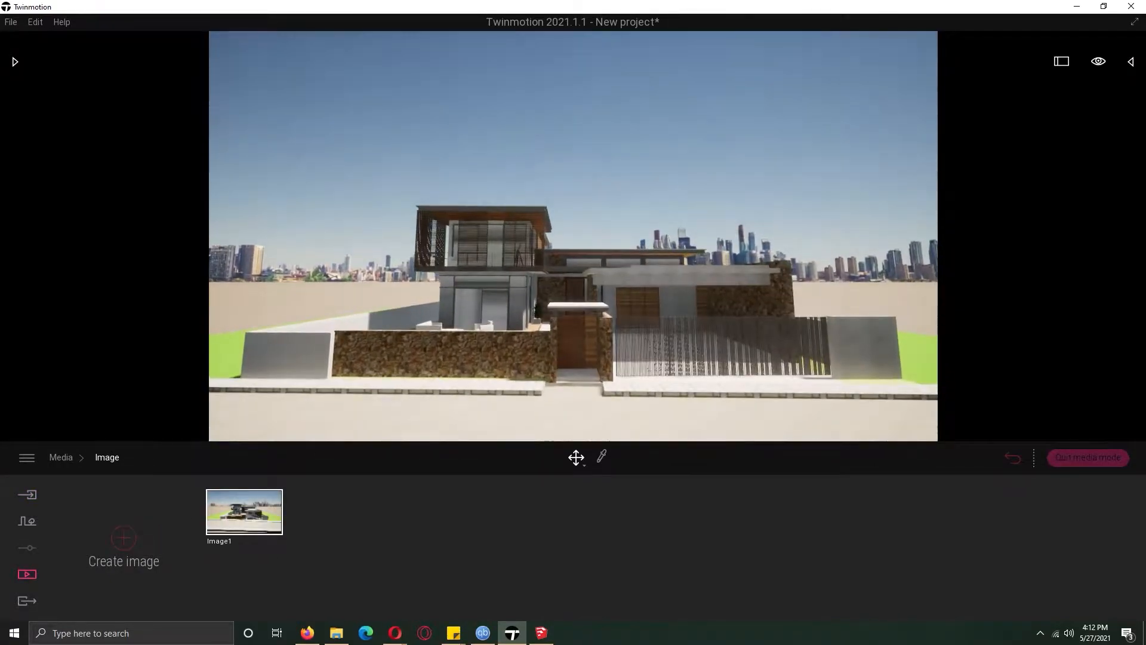
{"action": "left_click", "coordinate": [276, 530]}
{"action": "key", "text": "w"}
{"action": "right_click_drag", "start_coordinate": [418, 358], "coordinate": [418, 317]}
{"action": "key", "text": "q"}
{"action": "key", "text": "s"}
{"action": "key", "text": "a"}
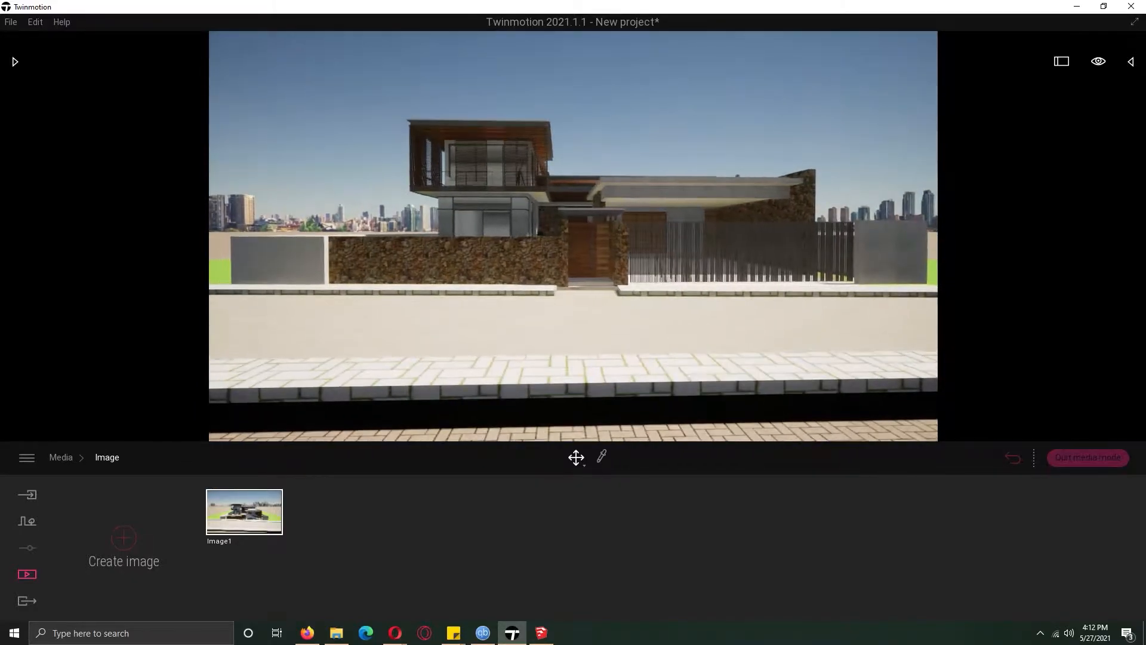
{"action": "key", "text": "w"}
{"action": "key", "text": "e"}
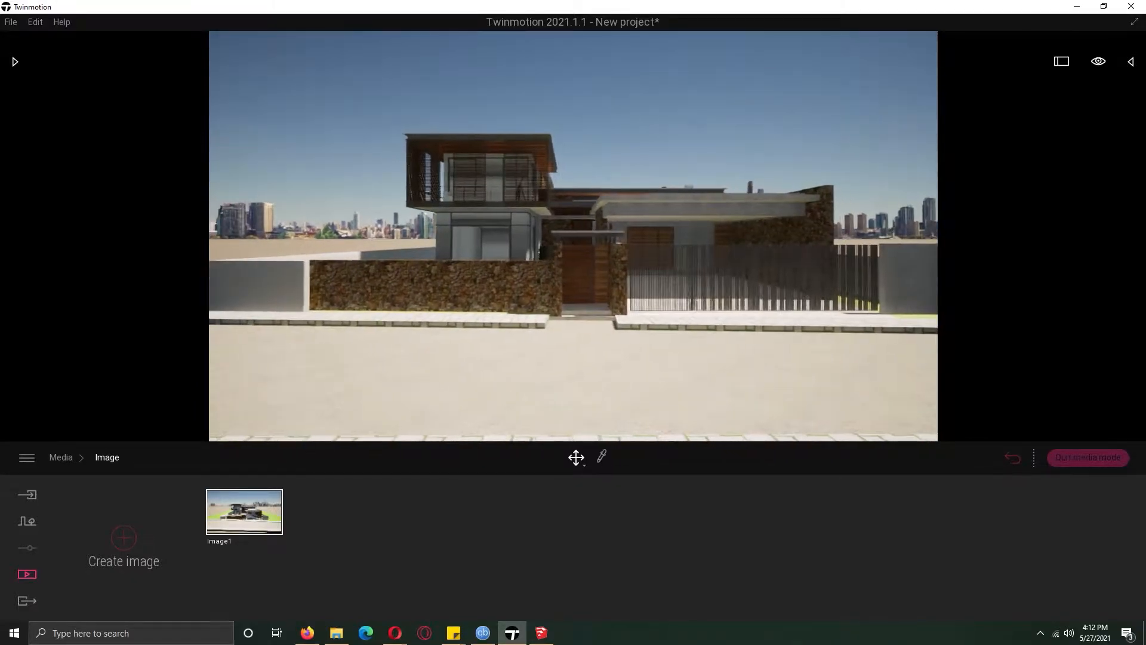
{"action": "key", "text": "a"}
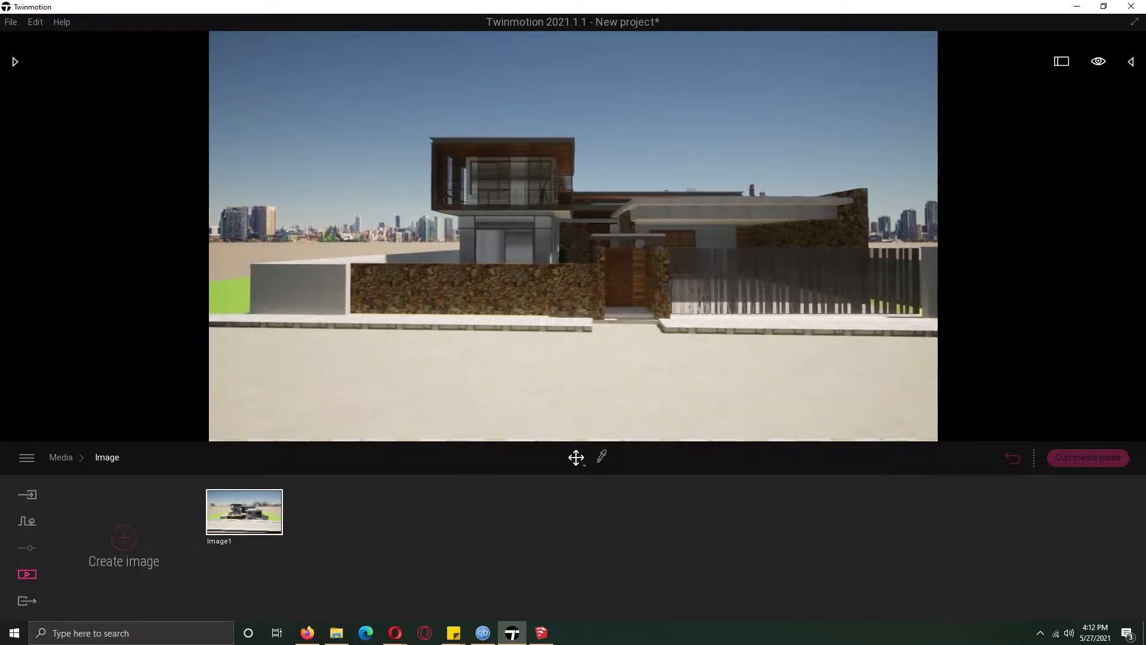
{"action": "key", "text": "d"}
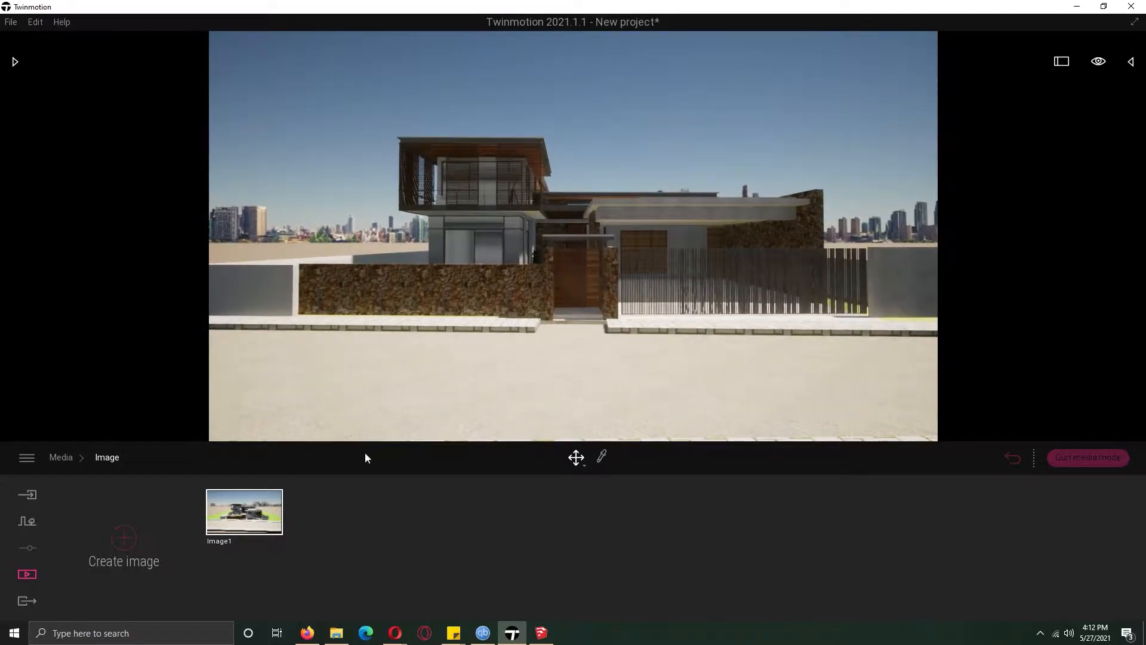
{"action": "left_click", "coordinate": [253, 483]}
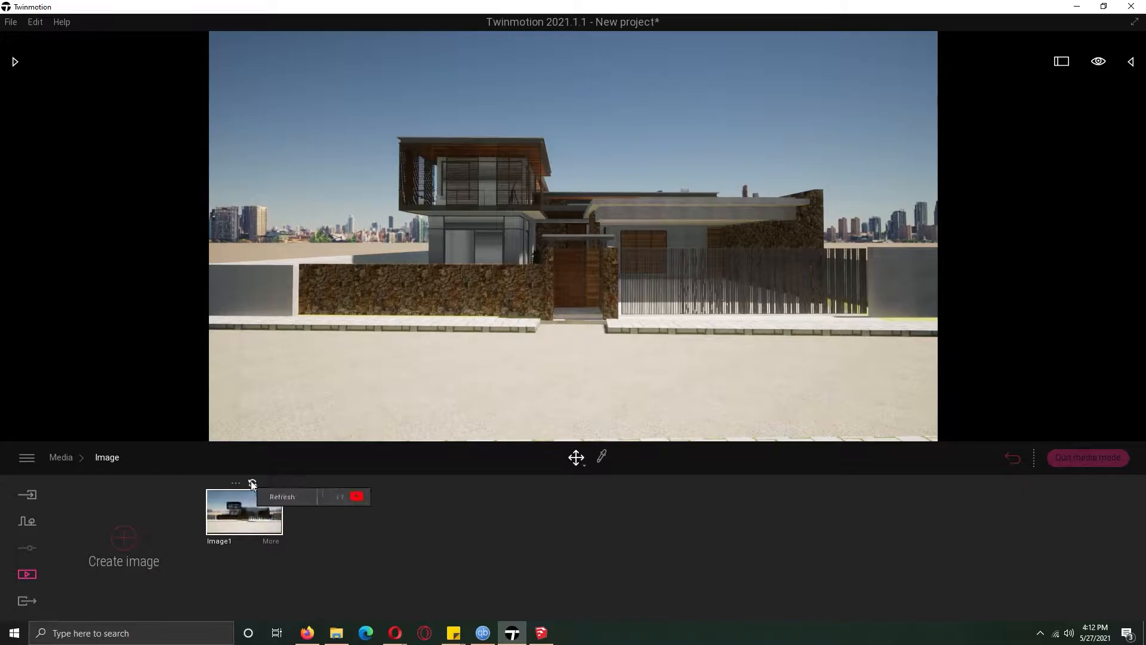
Turn on Parallelism in the camera settings of Image1 and quit media mode
{"action": "left_click", "coordinate": [272, 546]}
{"action": "left_click", "coordinate": [734, 563]}
{"action": "left_click", "coordinate": [487, 549]}
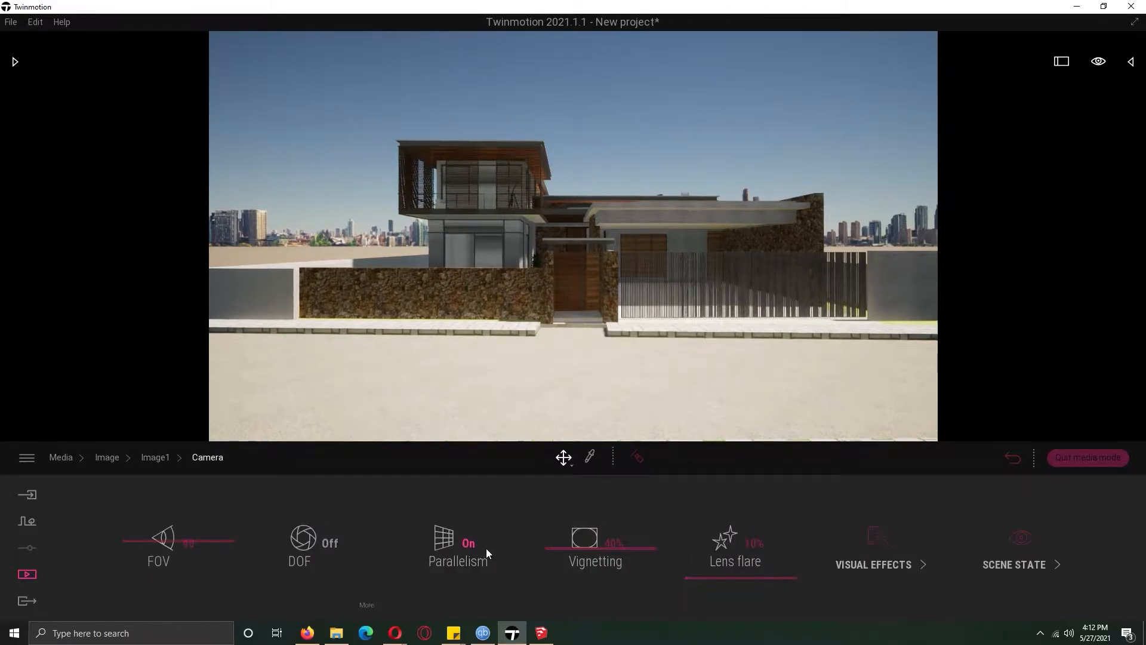
{"action": "left_click", "coordinate": [155, 457]}
{"action": "left_click", "coordinate": [1088, 458]}
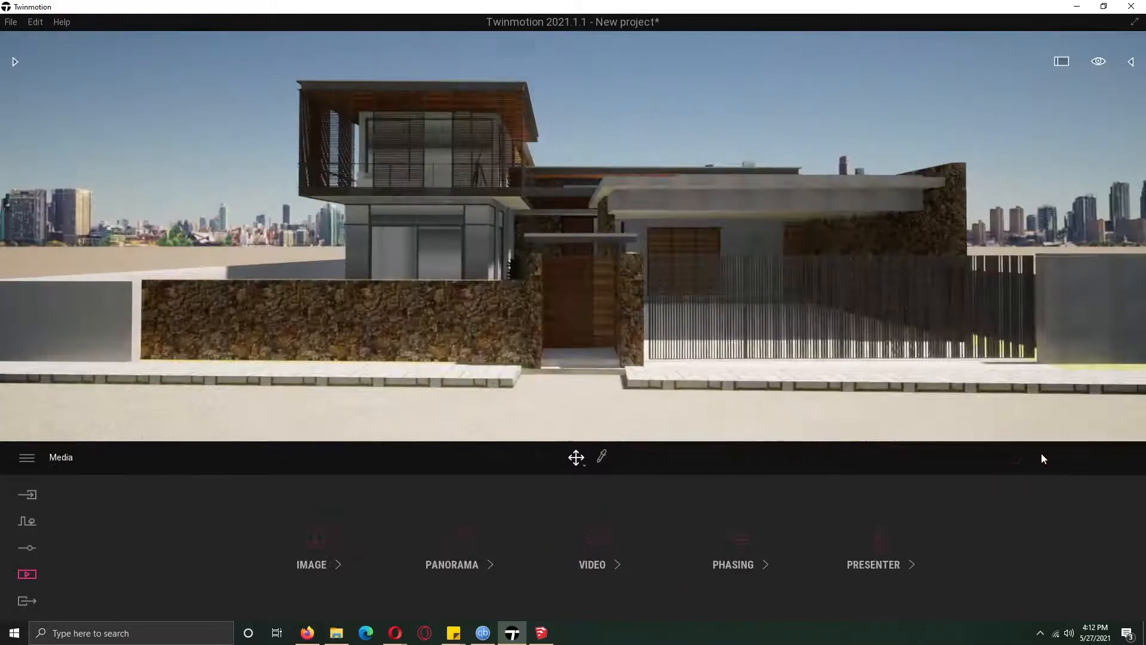
Apply the Broken Concrete Floor 2x2 M surface from the damaged concrete category to the plain boundary wall beside the stone wall
{"action": "right_click_drag", "start_coordinate": [573, 238], "coordinate": [406, 245]}
{"action": "key", "text": "w"}
{"action": "left_click", "coordinate": [15, 62]}
{"action": "left_click", "coordinate": [62, 309]}
{"action": "left_click", "coordinate": [173, 148]}
{"action": "left_click_drag", "start_coordinate": [242, 167], "coordinate": [240, 211]}
{"action": "left_click", "coordinate": [64, 166]}
{"action": "left_click", "coordinate": [173, 168]}
{"action": "left_click_drag", "start_coordinate": [52, 377], "coordinate": [549, 269]}
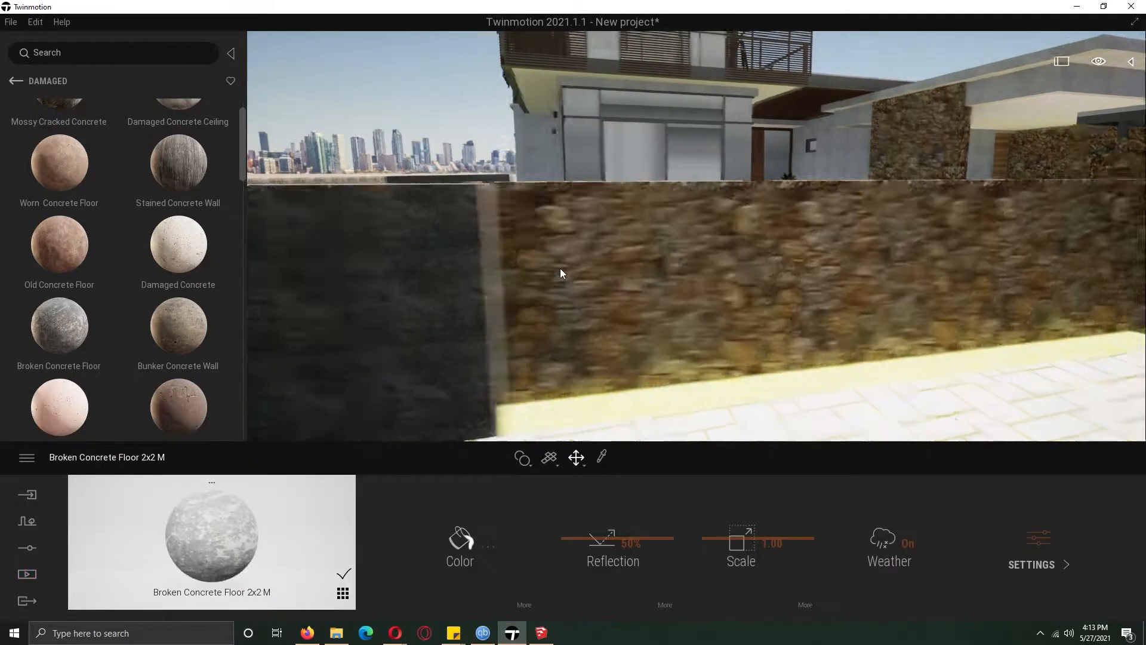
Apply Damaged Concrete 2x2 M to the plain boundary wall and set its texture scale to 3.23
{"action": "right_click_drag", "start_coordinate": [560, 267], "coordinate": [502, 272]}
{"action": "left_click_drag", "start_coordinate": [157, 289], "coordinate": [561, 226]}
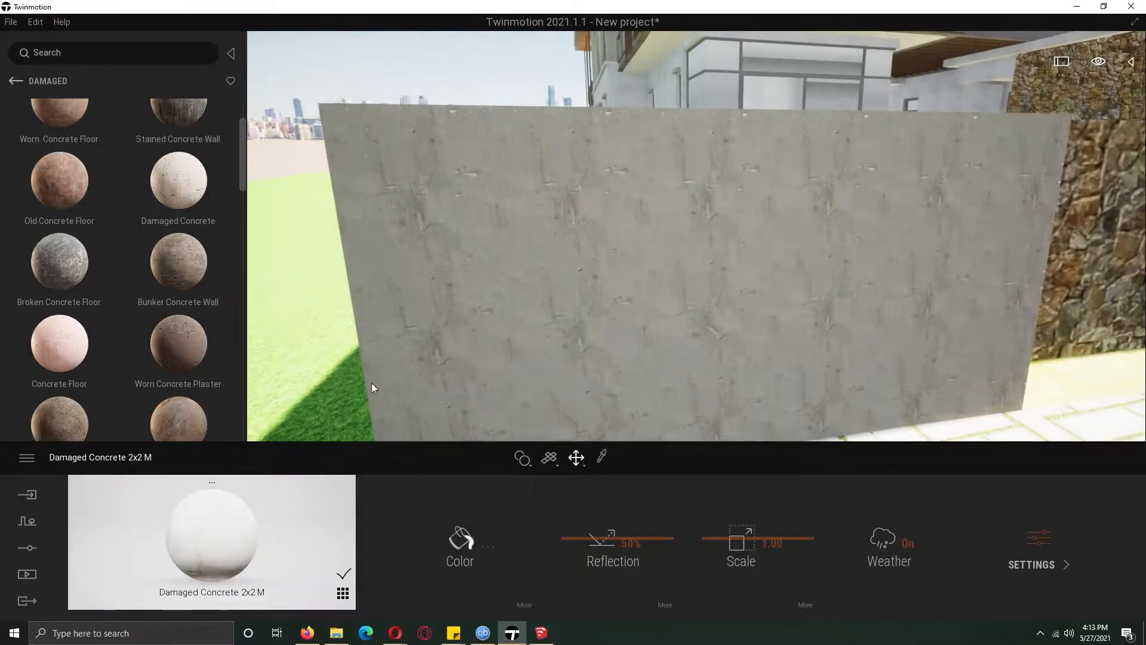
{"action": "left_click_drag", "start_coordinate": [741, 540], "coordinate": [794, 540]}
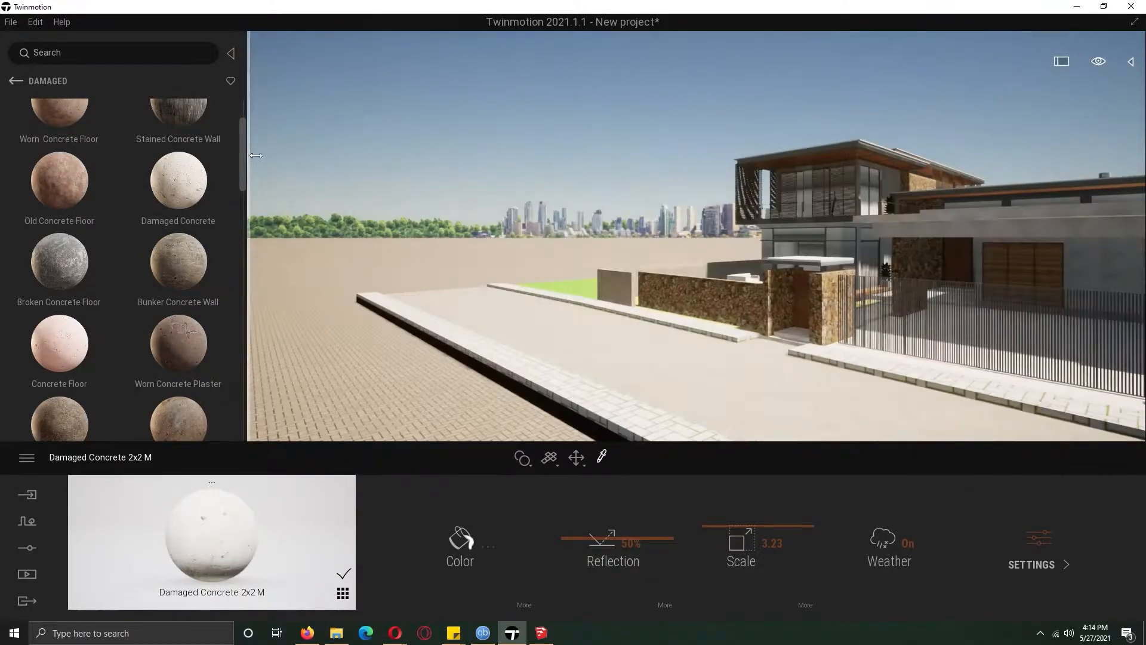
Apply the damaged-category Concrete Wall material to the plain boundary wall, with a texture scale of 2.15
{"action": "left_click_drag", "start_coordinate": [242, 155], "coordinate": [238, 216]}
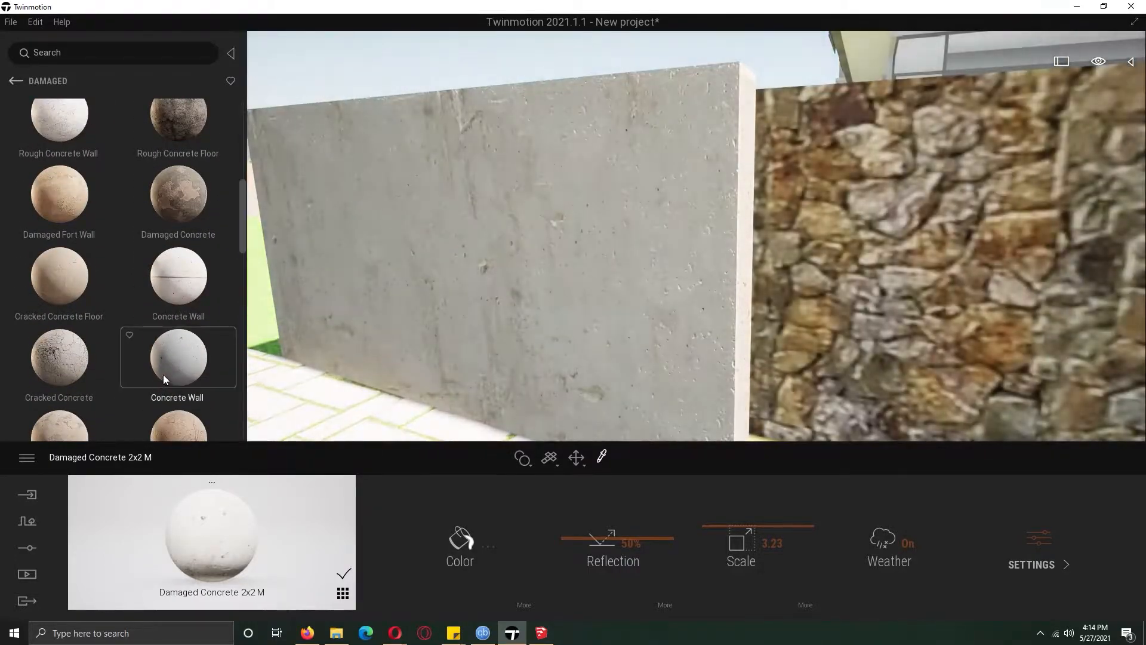
{"action": "left_click_drag", "start_coordinate": [163, 374], "coordinate": [489, 221]}
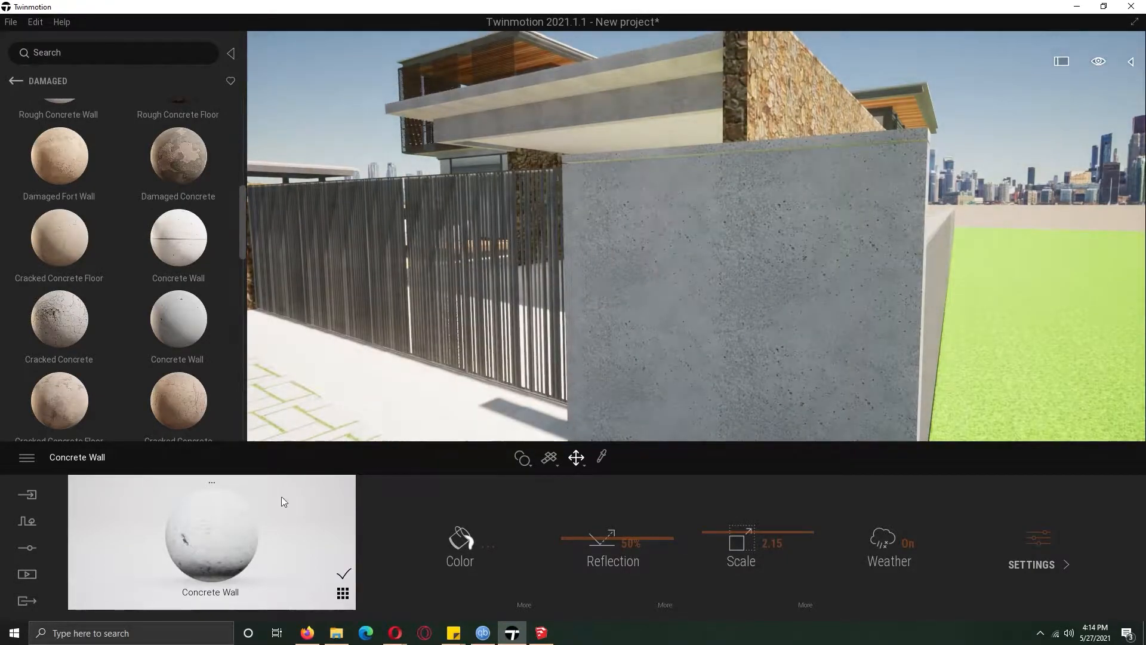
{"action": "left_click", "coordinate": [602, 456]}
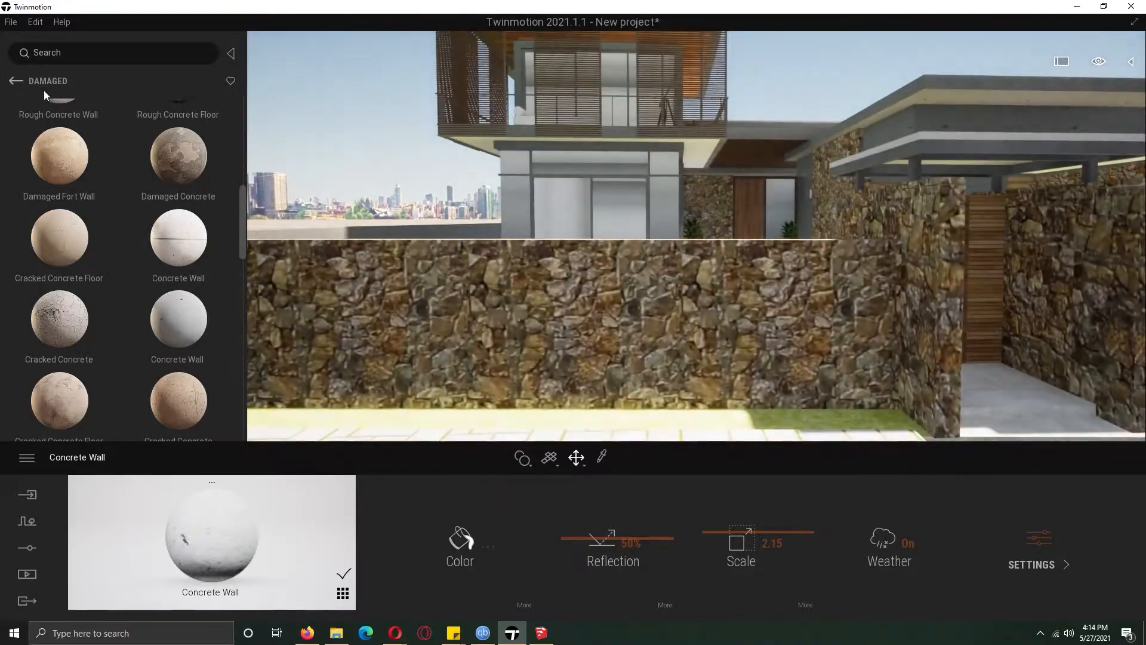
Browse the Surface library's stone categories, including Pebble and Granite, for a material to replace the front stone wall's texture
{"action": "left_click", "coordinate": [13, 83]}
{"action": "left_click", "coordinate": [15, 82]}
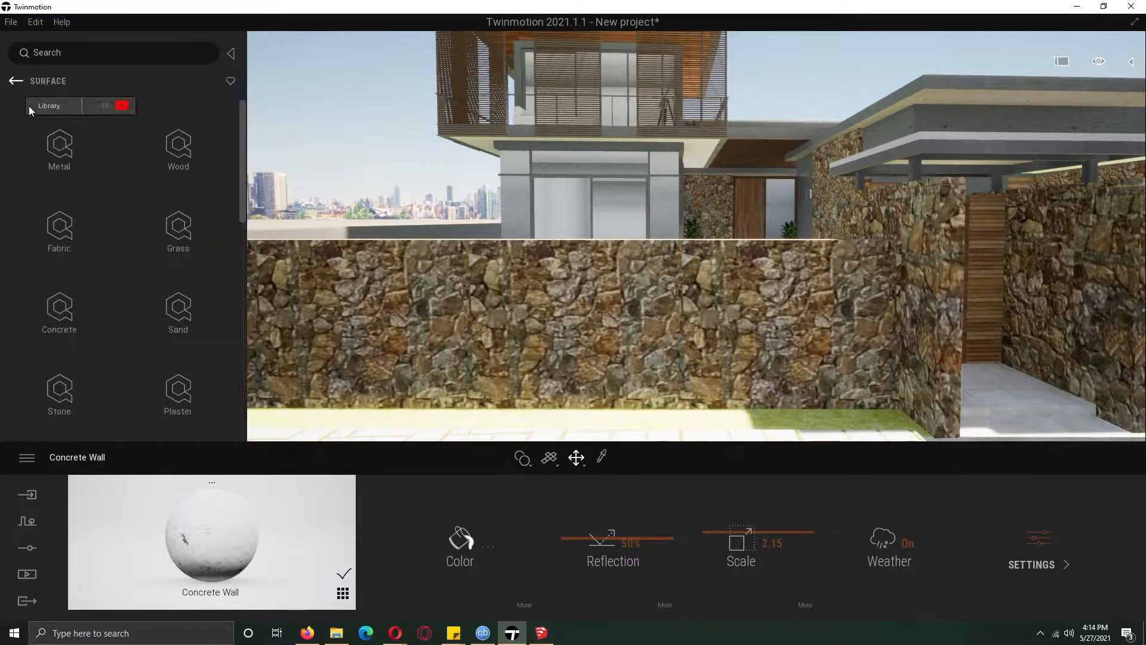
{"action": "scroll", "coordinate": [245, 227], "scroll_direction": "down", "scroll_amount": 2}
{"action": "left_click", "coordinate": [59, 184]}
{"action": "left_click", "coordinate": [46, 146]}
{"action": "left_click", "coordinate": [16, 81]}
{"action": "left_click", "coordinate": [61, 314]}
{"action": "left_click", "coordinate": [16, 81]}
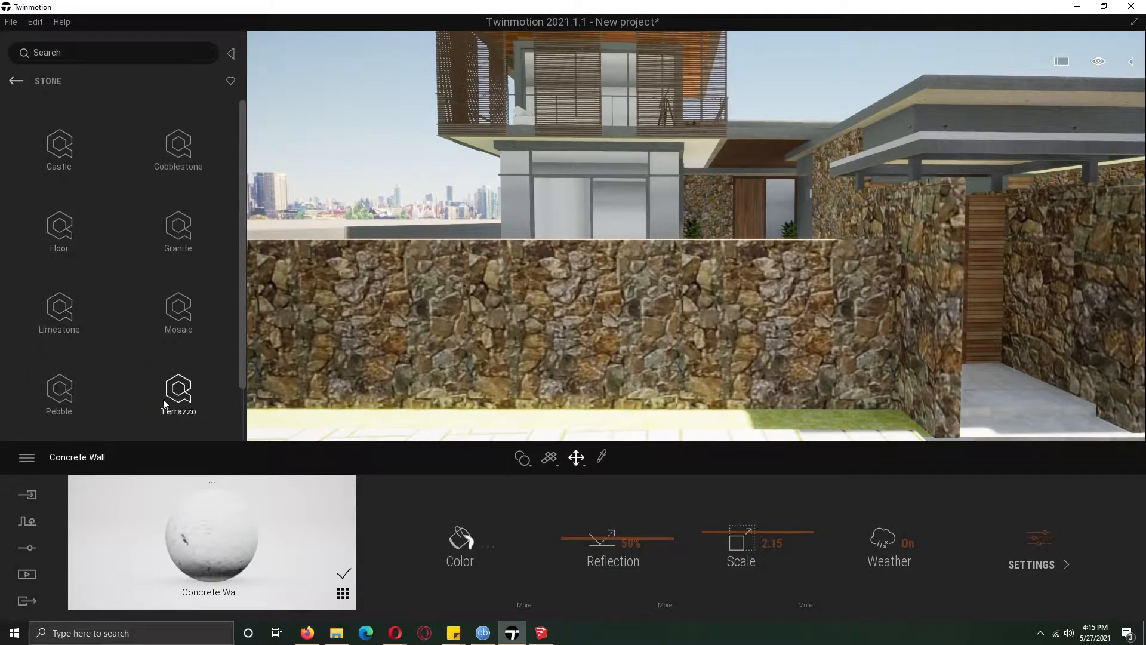
{"action": "left_click", "coordinate": [59, 394]}
{"action": "scroll", "coordinate": [234, 381], "scroll_direction": "down", "scroll_amount": 2}
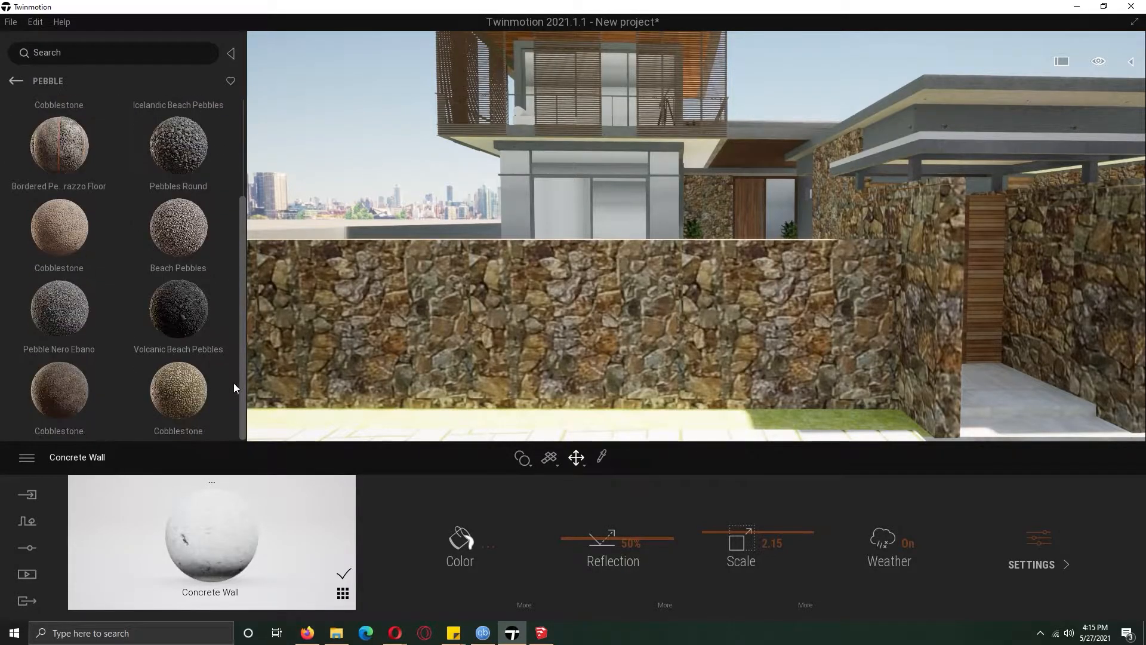
{"action": "left_click_drag", "start_coordinate": [246, 382], "coordinate": [666, 368]}
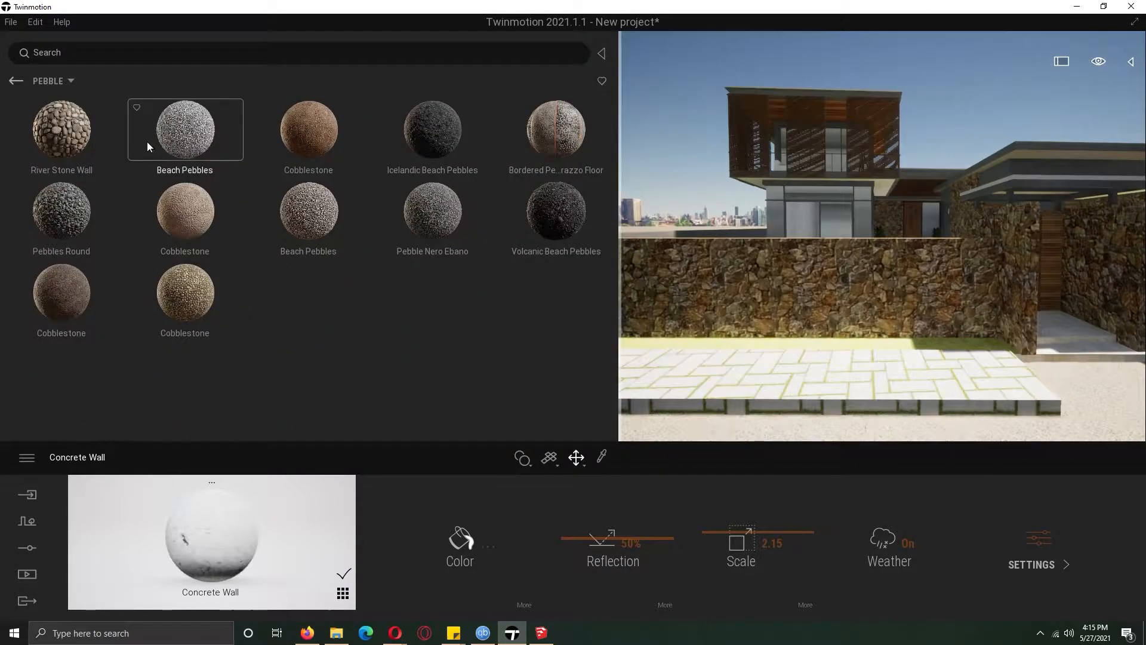
{"action": "left_click", "coordinate": [16, 82]}
{"action": "left_click", "coordinate": [529, 170]}
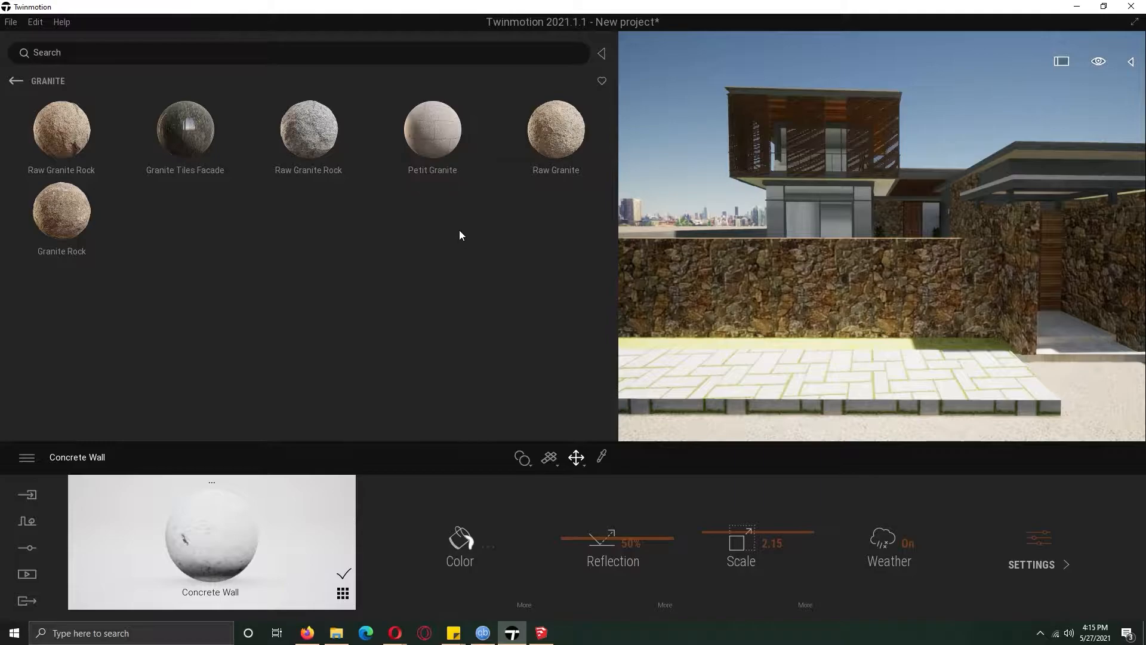
{"action": "left_click", "coordinate": [15, 81]}
{"action": "left_click", "coordinate": [331, 145]}
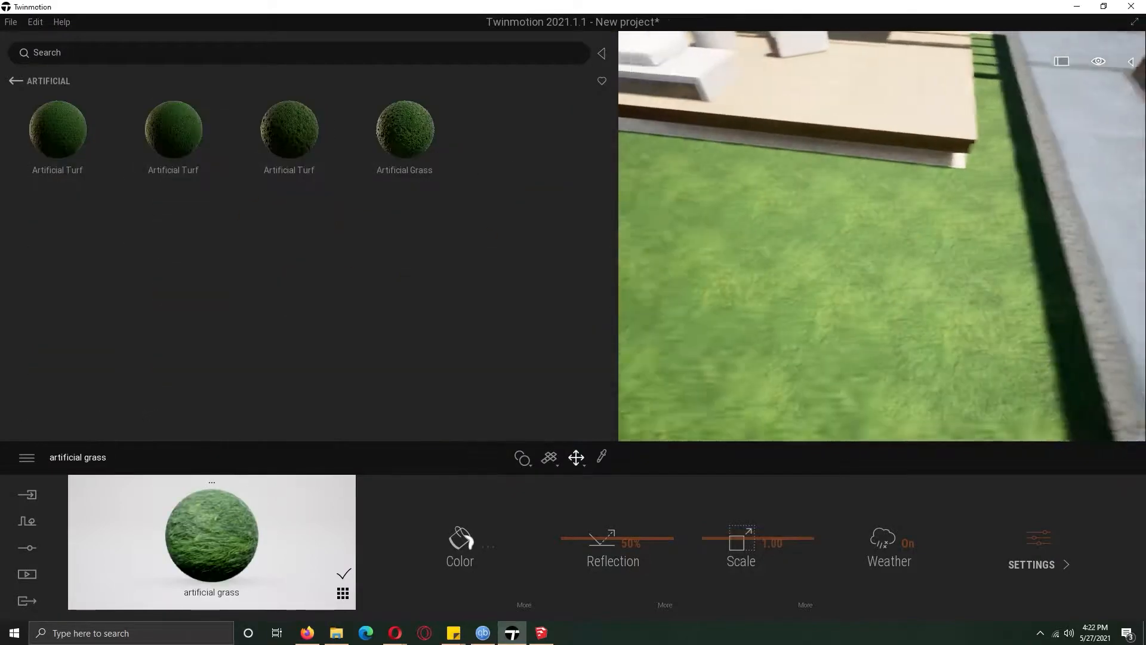
Apply the Concrete Slab 2x2 M material from the concrete slab category to the walkway beside the lawn
{"action": "mouse_move", "coordinate": [882, 236]}
{"action": "right_mouse_down"}
{"action": "mouse_move", "coordinate": [883, 257]}
{"action": "mouse_move", "coordinate": [883, 215]}
{"action": "mouse_move", "coordinate": [931, 221]}
{"action": "mouse_move", "coordinate": [890, 245]}
{"action": "right_mouse_up"}
{"action": "left_click", "coordinate": [18, 82]}
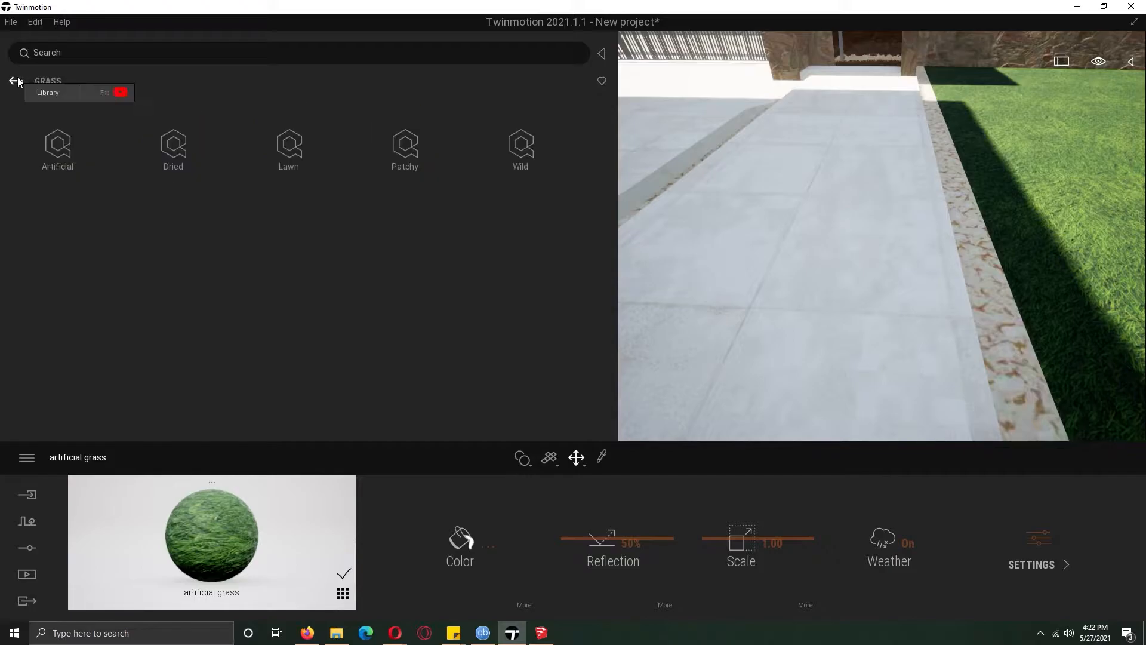
{"action": "left_click", "coordinate": [17, 81]}
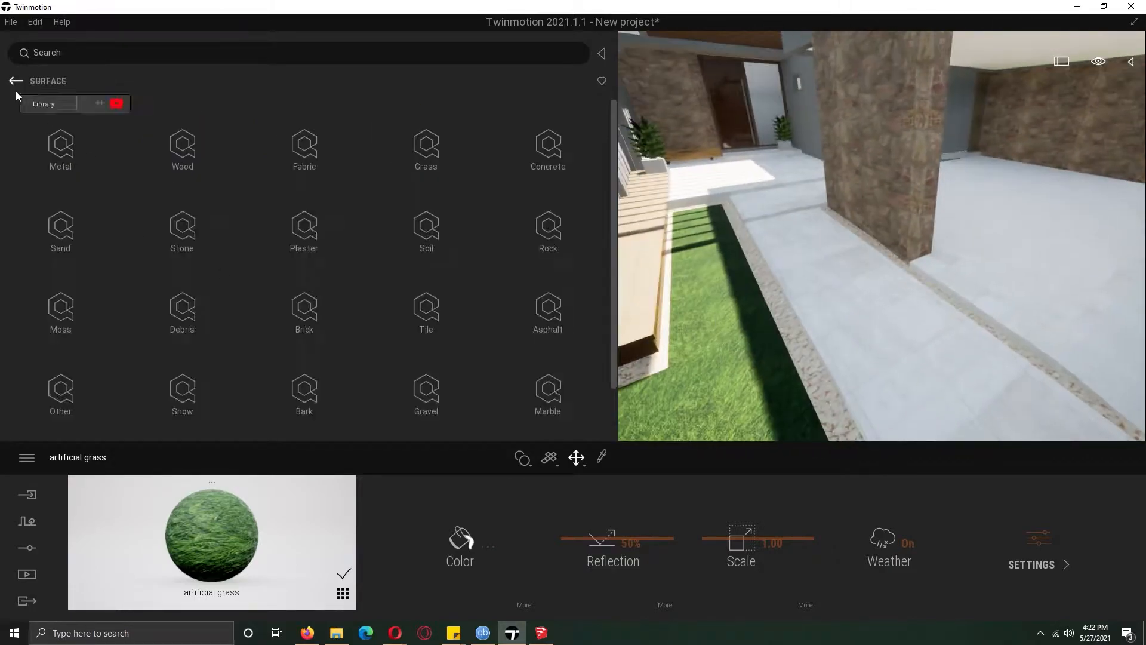
{"action": "left_click", "coordinate": [536, 164]}
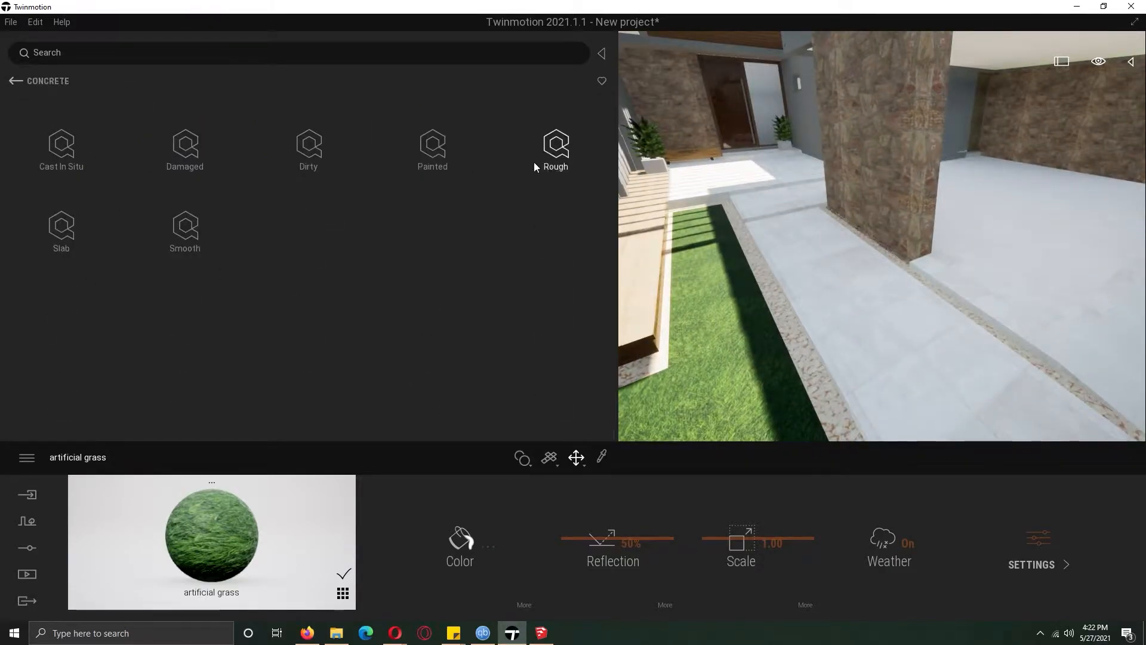
{"action": "left_click", "coordinate": [64, 226]}
{"action": "right_click_drag", "start_coordinate": [949, 309], "coordinate": [896, 382]}
{"action": "left_click_drag", "start_coordinate": [556, 172], "coordinate": [843, 254]}
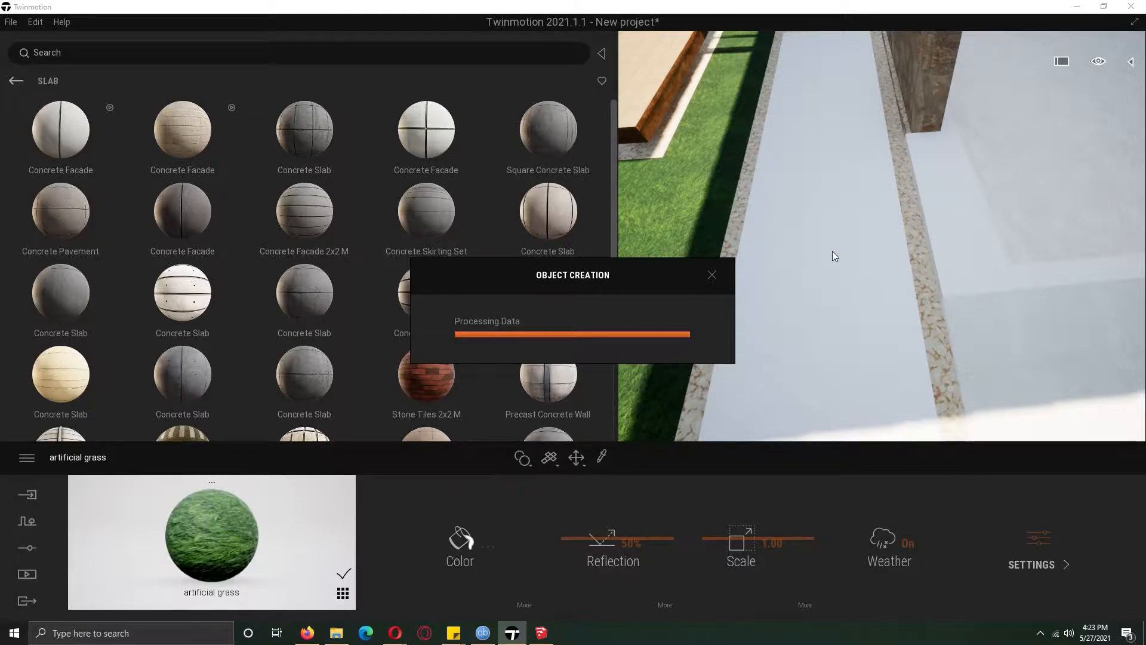
Align the slab texture at the entrance steps by moving it -0.15 on X and -0.55 on Y
{"action": "mouse_move", "coordinate": [833, 251]}
{"action": "right_mouse_down"}
{"action": "mouse_move", "coordinate": [955, 245]}
{"action": "mouse_move", "coordinate": [895, 220]}
{"action": "mouse_move", "coordinate": [835, 250]}
{"action": "right_mouse_up"}
{"action": "key", "text": "w"}
{"action": "left_click", "coordinate": [602, 459]}
{"action": "left_click", "coordinate": [806, 604]}
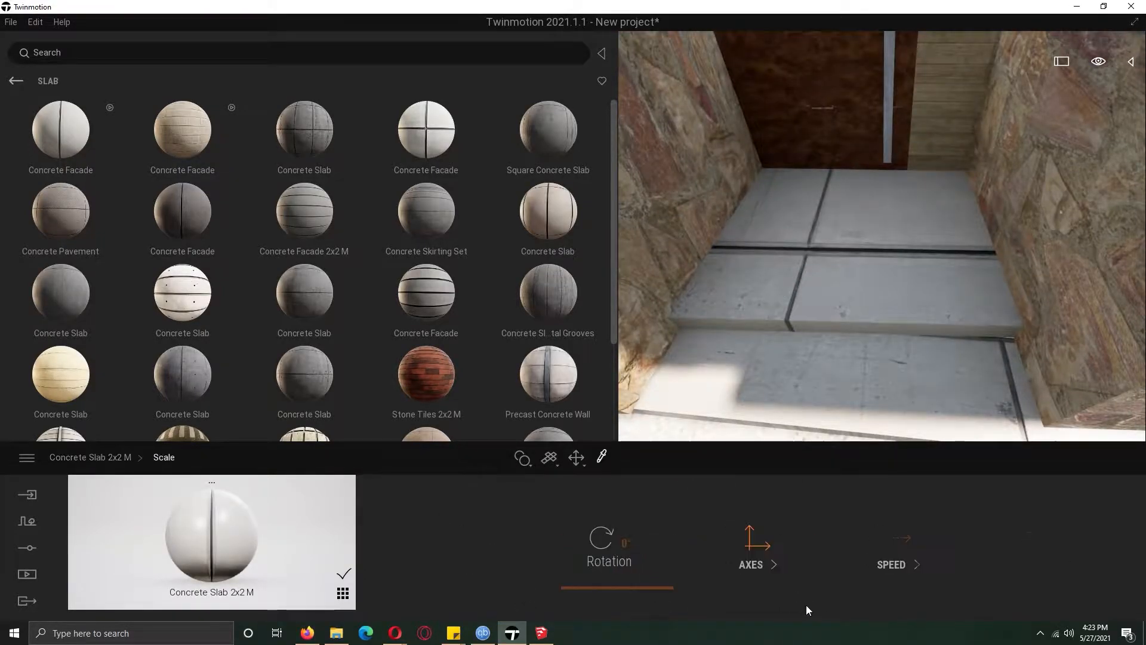
{"action": "left_click", "coordinate": [765, 547]}
{"action": "left_click_drag", "start_coordinate": [801, 539], "coordinate": [939, 572]}
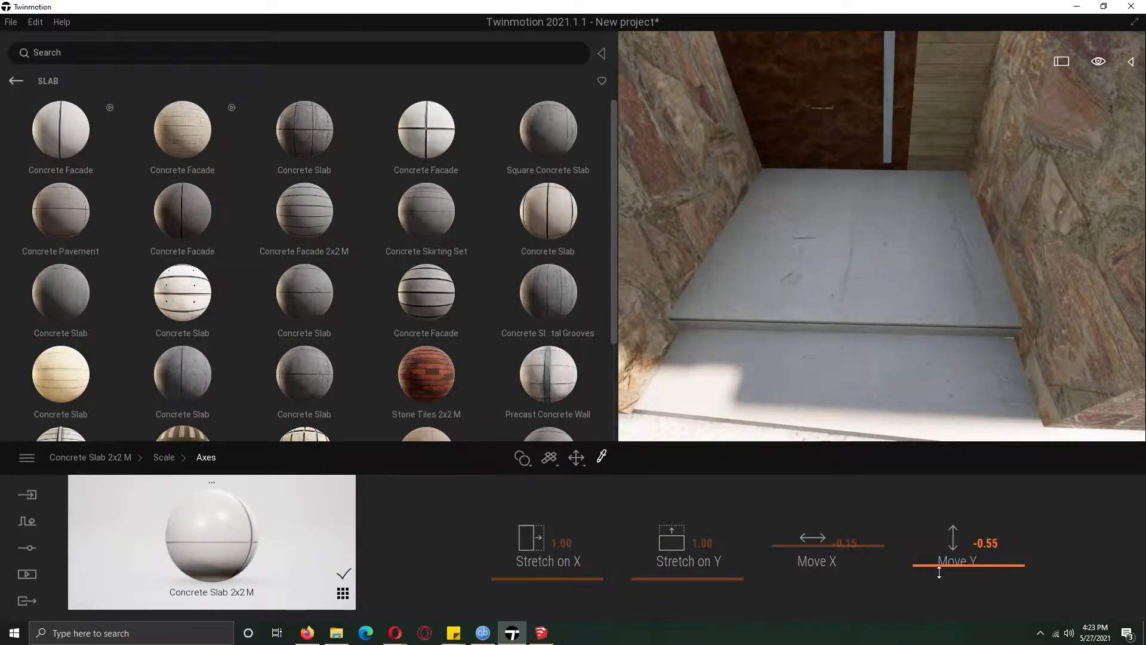
Apply the Corten steel 01 metal material to the window frame facing the terrace
{"action": "scroll", "coordinate": [883, 236], "scroll_direction": "down", "scroll_amount": 10}
{"action": "right_click_drag", "start_coordinate": [866, 322], "coordinate": [878, 227]}
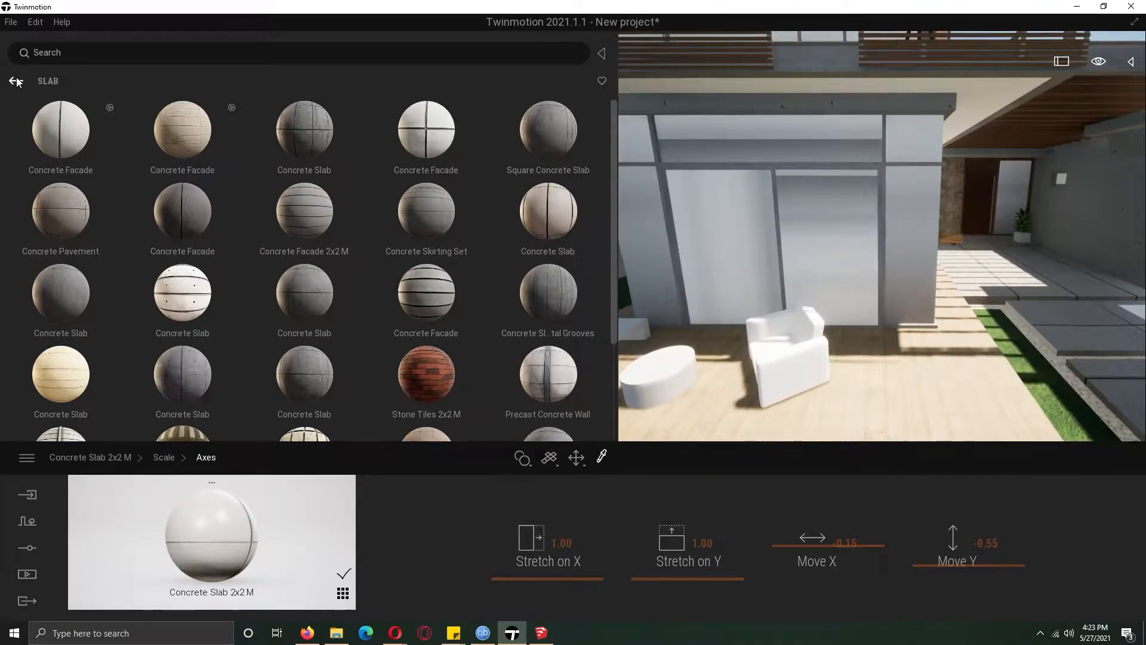
{"action": "left_click", "coordinate": [16, 81]}
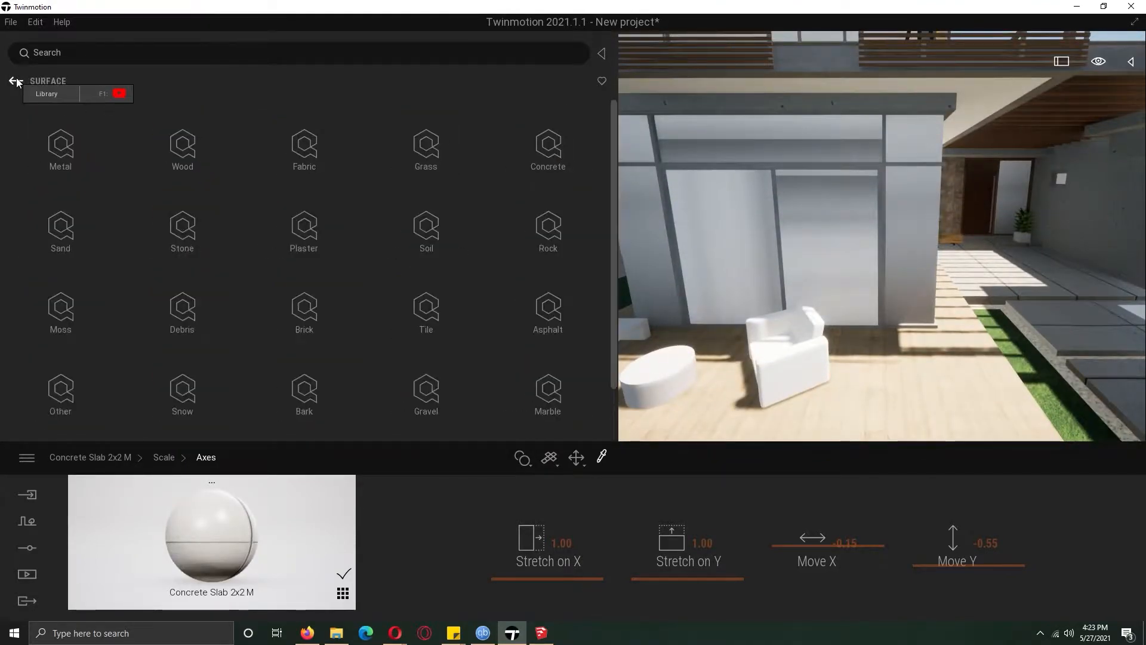
{"action": "left_click", "coordinate": [71, 138]}
{"action": "left_click", "coordinate": [16, 81]}
{"action": "left_click", "coordinate": [16, 81]}
{"action": "left_click", "coordinate": [60, 147]}
{"action": "left_click", "coordinate": [179, 155]}
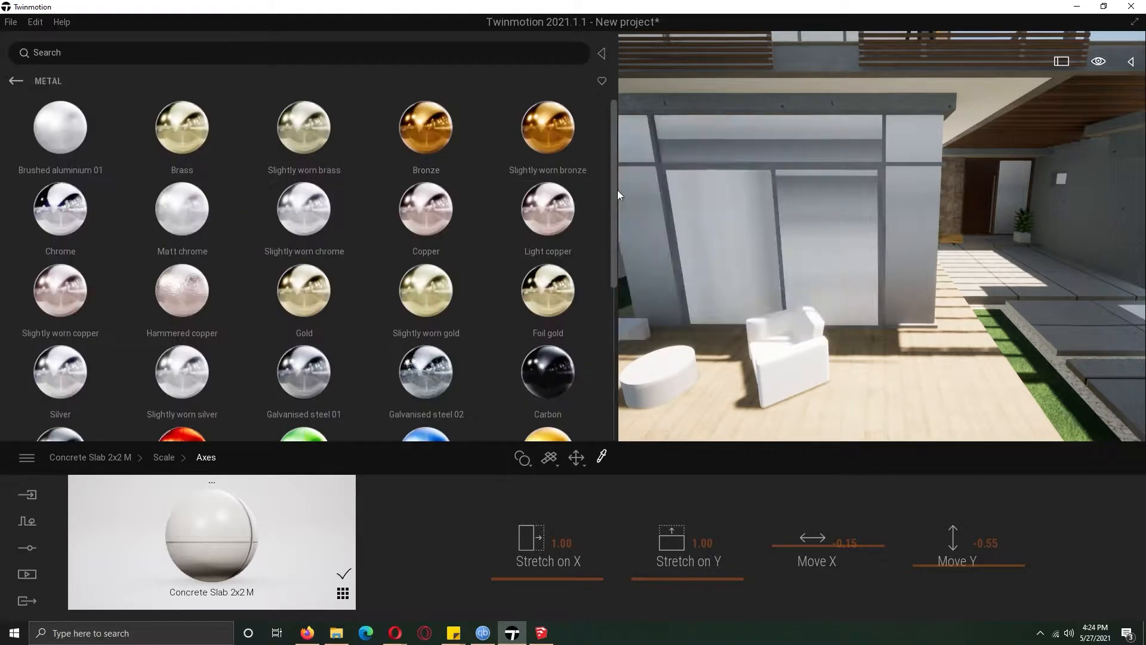
{"action": "scroll", "coordinate": [299, 269], "scroll_direction": "down", "scroll_amount": 2}
{"action": "mouse_move", "coordinate": [860, 250]}
{"action": "right_mouse_down"}
{"action": "mouse_move", "coordinate": [800, 215]}
{"action": "mouse_move", "coordinate": [836, 226]}
{"action": "right_mouse_up"}
{"action": "key", "text": "w"}
{"action": "left_click_drag", "start_coordinate": [59, 306], "coordinate": [836, 218]}
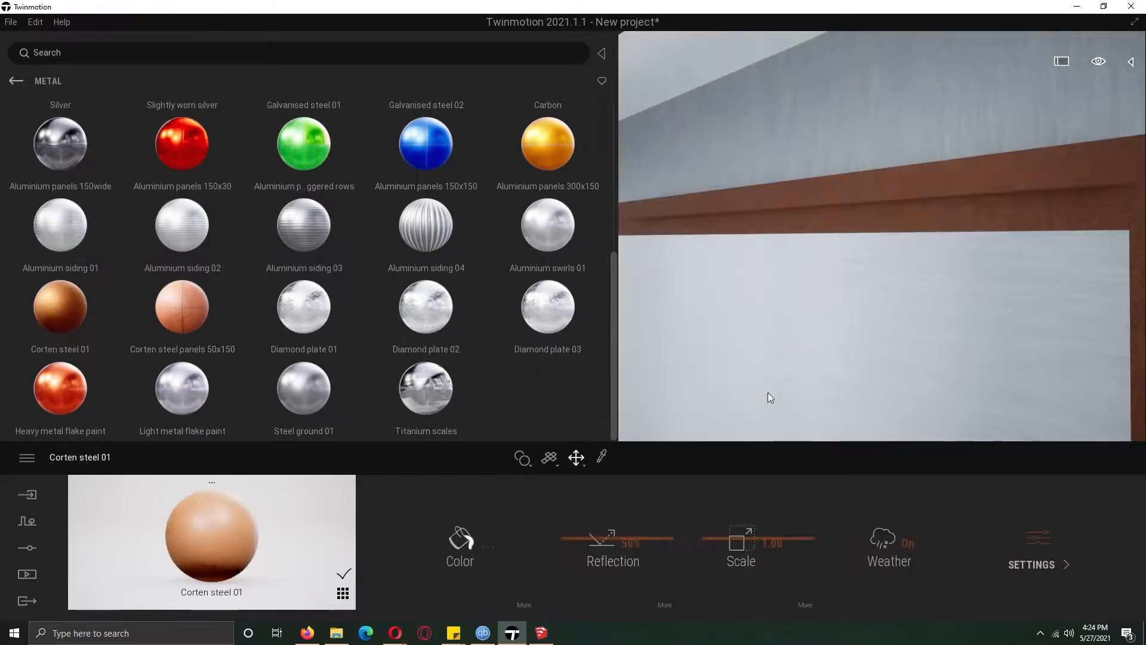
Change the color of the window frame's Corten steel 01 material to black
{"action": "left_click", "coordinate": [460, 540]}
{"action": "left_click", "coordinate": [559, 356]}
{"action": "left_click", "coordinate": [634, 433]}
Apply the Frosted glass material to the window panel inside the black frame
{"action": "left_click", "coordinate": [16, 81]}
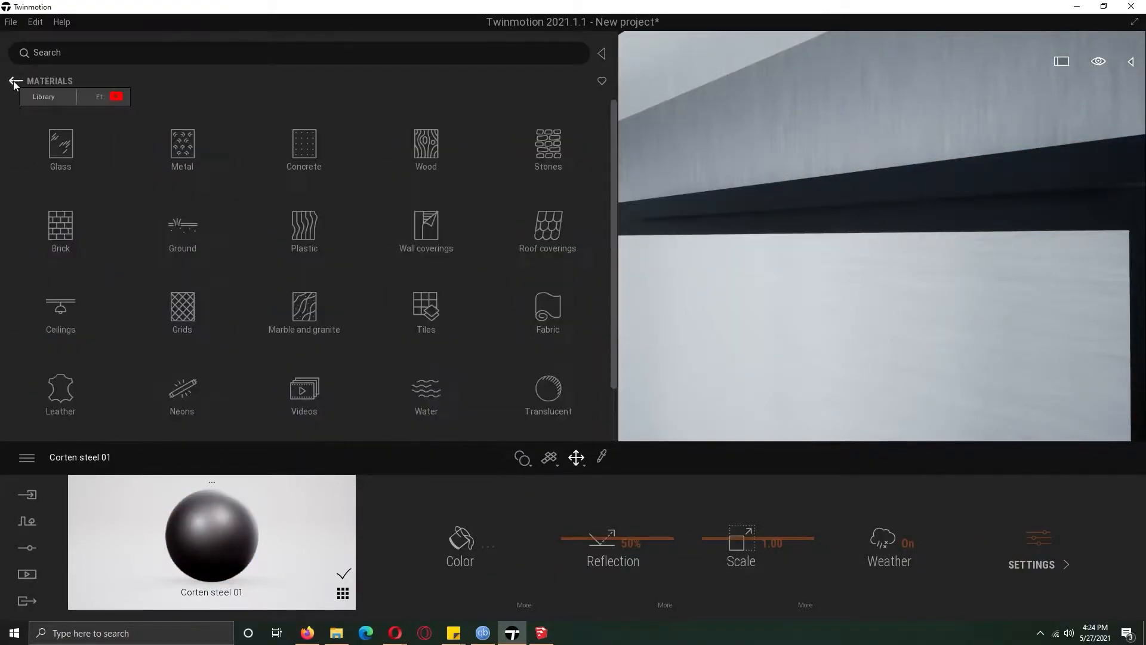
{"action": "left_click", "coordinate": [173, 206]}
{"action": "left_click_drag", "start_coordinate": [537, 141], "coordinate": [803, 305]}
{"action": "key", "text": "s"}
{"action": "right_click_drag", "start_coordinate": [803, 304], "coordinate": [848, 298]}
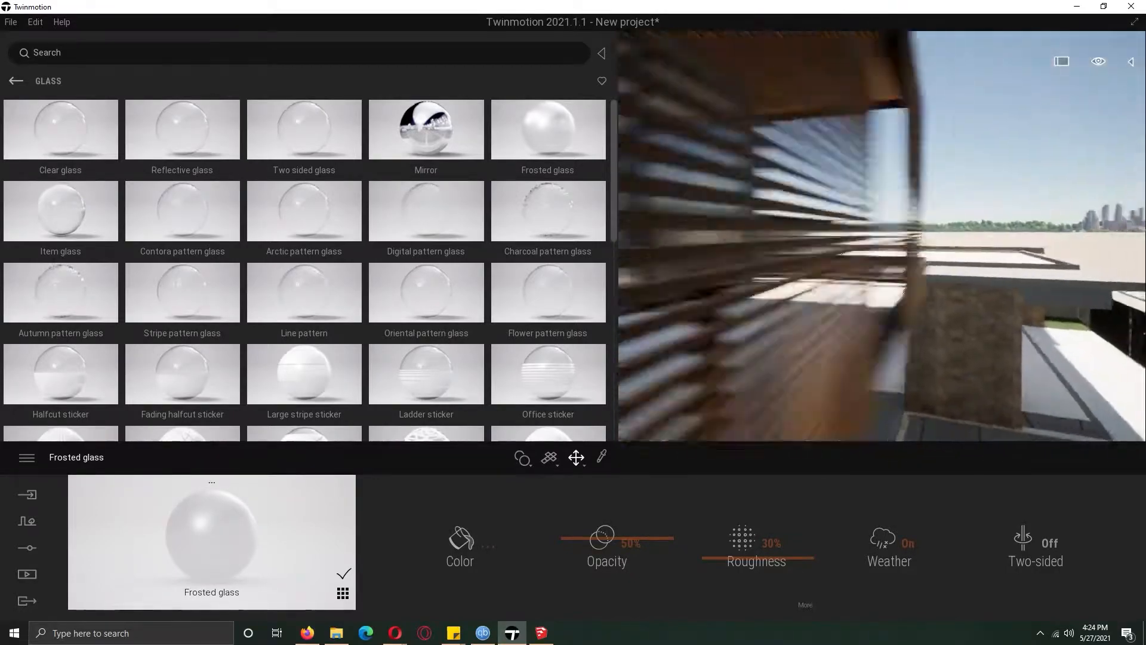
Sample the Wooden Floor 2x2 M material from the model and apply it to another surface of the house
{"action": "right_click_drag", "start_coordinate": [943, 208], "coordinate": [764, 251]}
{"action": "key", "text": "s"}
{"action": "key", "text": "w"}
{"action": "key", "text": "s"}
{"action": "key", "text": "t"}
{"action": "left_click", "coordinate": [840, 390]}
{"action": "key", "text": "w"}
{"action": "left_click_drag", "start_coordinate": [212, 537], "coordinate": [710, 192]}
{"action": "key", "text": "s"}
{"action": "right_click_drag", "start_coordinate": [836, 197], "coordinate": [902, 341]}
{"action": "key", "text": "w"}
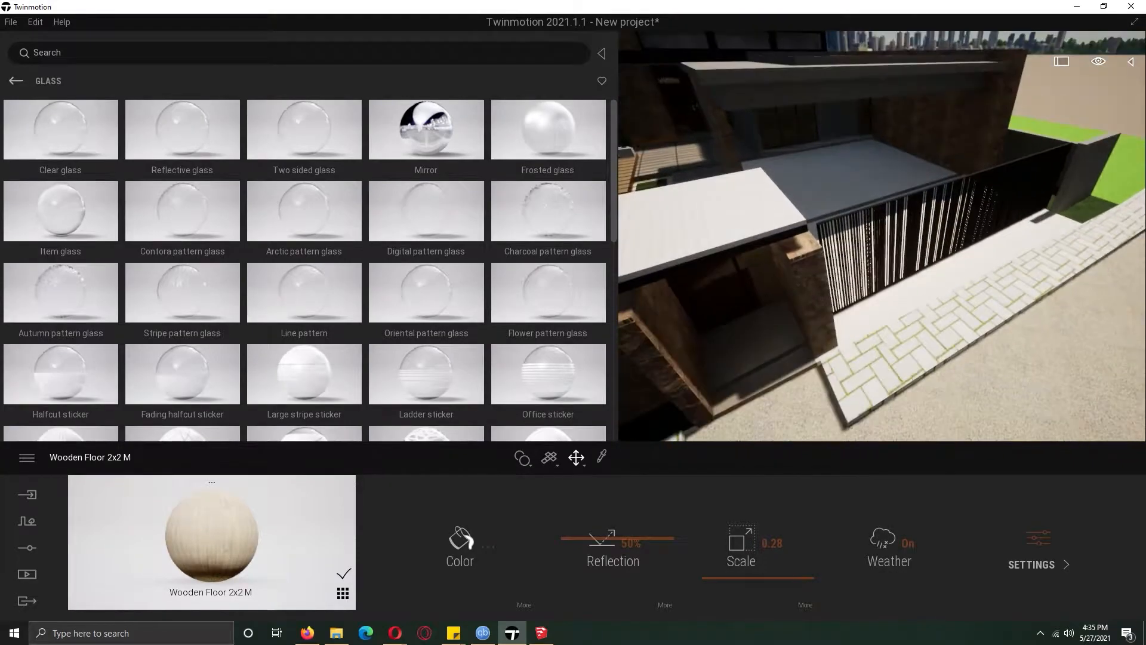
Switch to SketchUp and open the paved sidewalk group in front of the slatted gate for editing
{"action": "right_click_drag", "start_coordinate": [901, 299], "coordinate": [985, 283]}
{"action": "key", "text": "s"}
{"action": "key", "text": "w"}
{"action": "left_click", "coordinate": [541, 633]}
{"action": "left_click", "coordinate": [716, 295]}
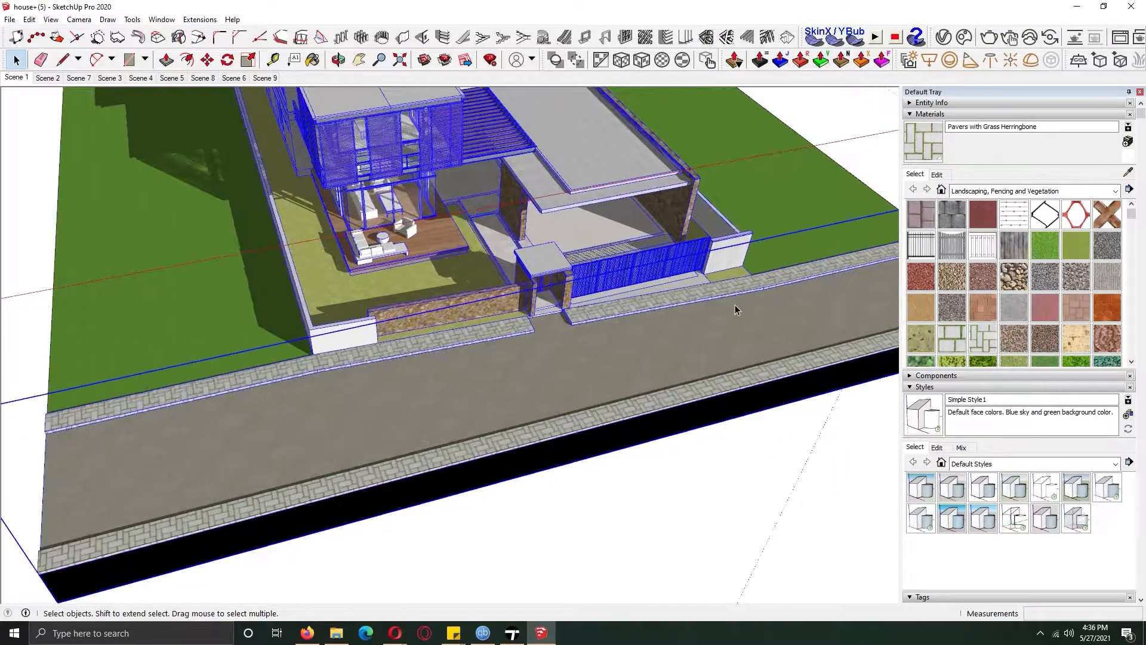
{"action": "scroll", "coordinate": [722, 289], "scroll_direction": "up", "scroll_amount": 6}
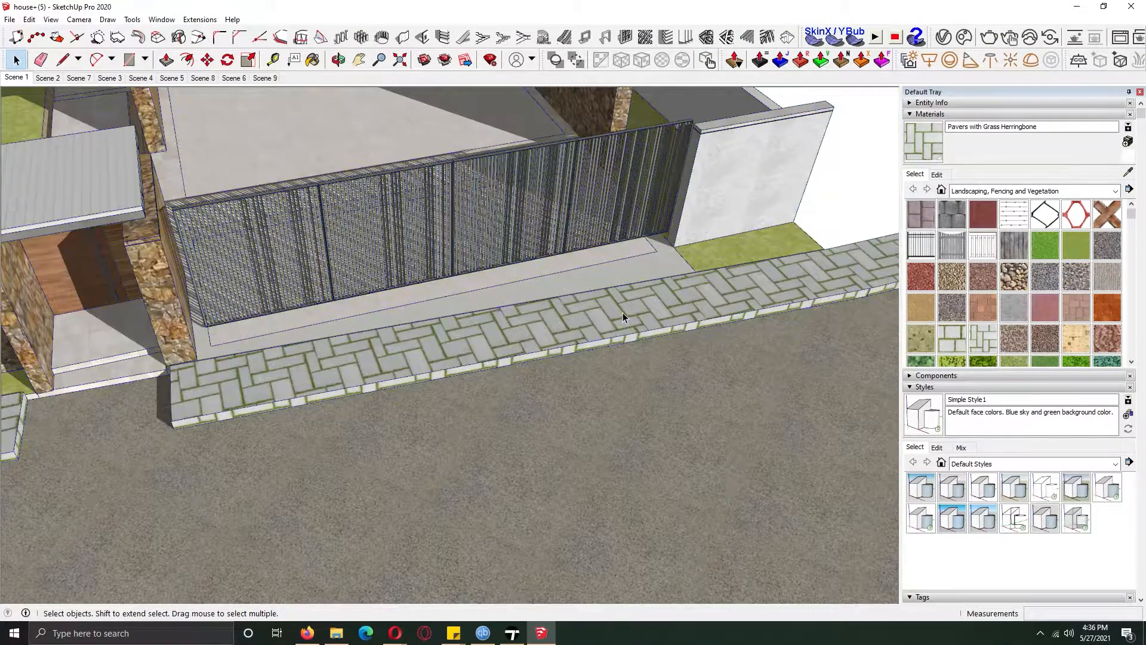
{"action": "scroll", "coordinate": [622, 313], "scroll_direction": "up", "scroll_amount": 3}
{"action": "double_click", "coordinate": [622, 313]}
{"action": "left_click", "coordinate": [638, 324]}
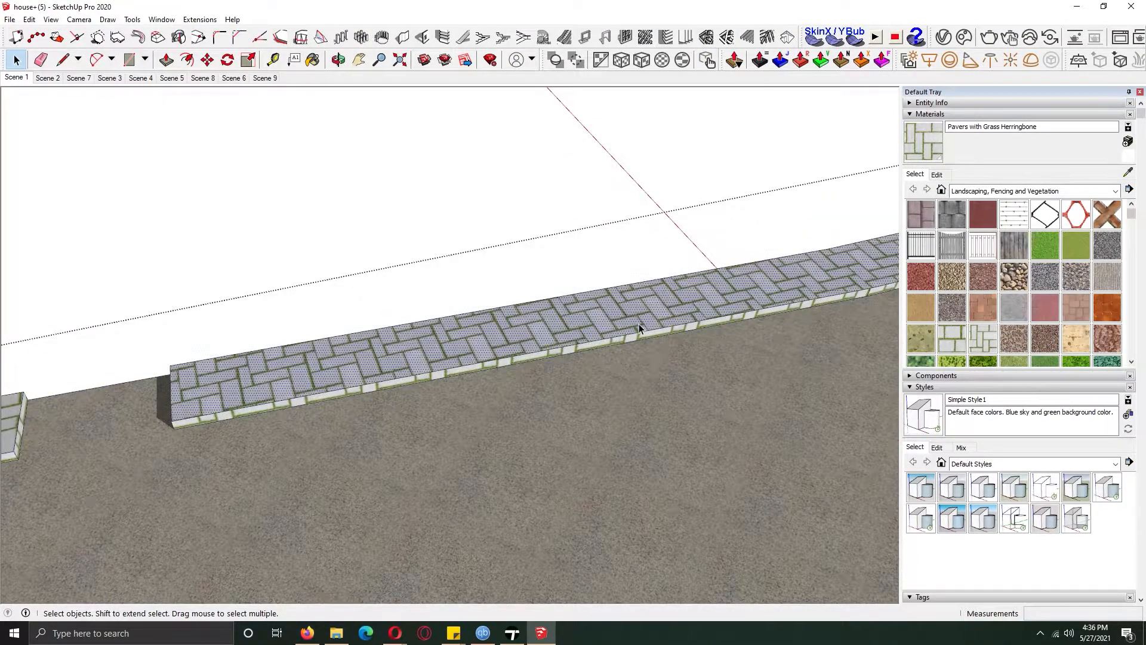
Move the sidewalk's roadside top edge down to road level, forming a ramp before the gate, and leave the group
{"action": "scroll", "coordinate": [414, 325], "scroll_direction": "down", "scroll_amount": 2}
{"action": "left_click", "coordinate": [478, 350]}
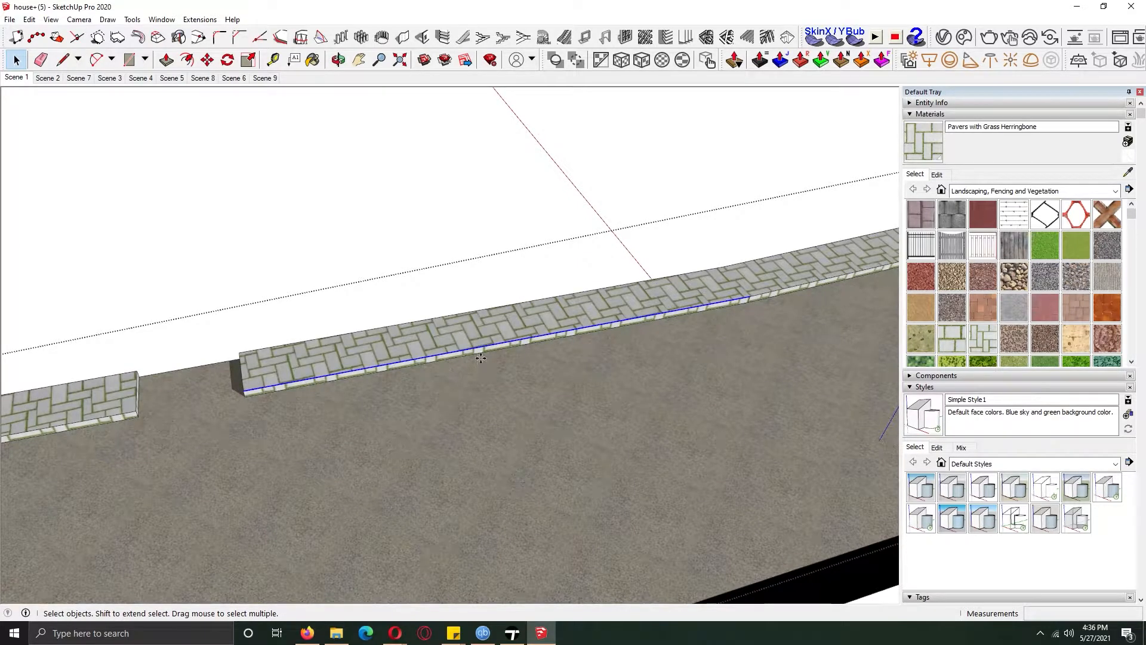
{"action": "key", "text": "m"}
{"action": "key", "text": "space"}
{"action": "scroll", "coordinate": [507, 334], "scroll_direction": "down", "scroll_amount": 3}
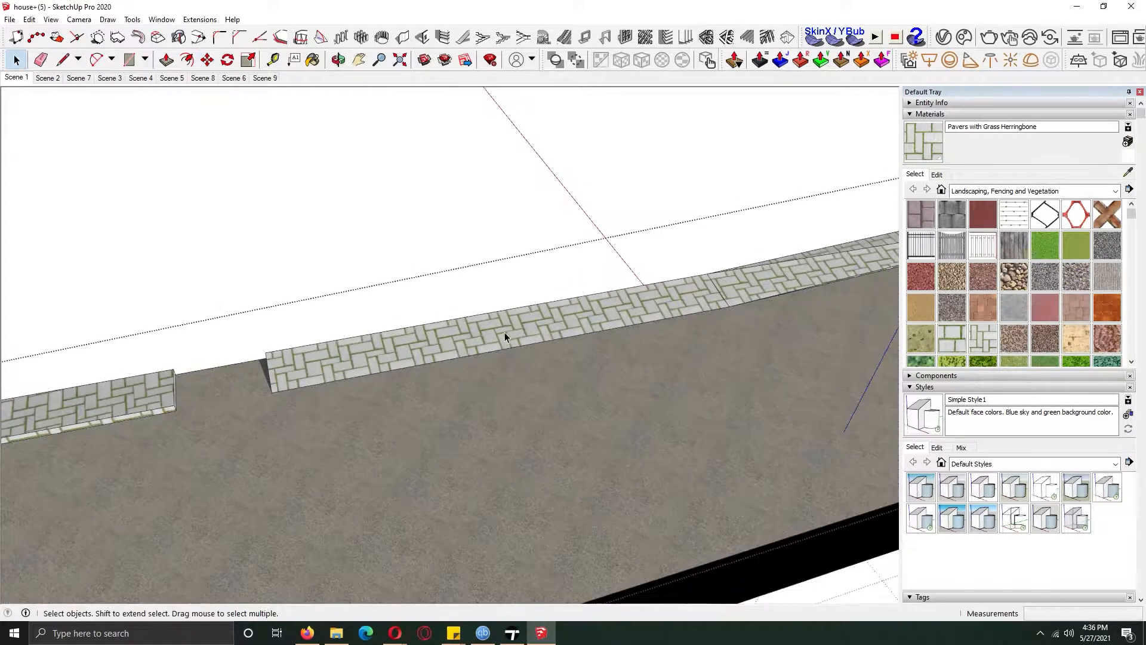
{"action": "key", "text": "Escape"}
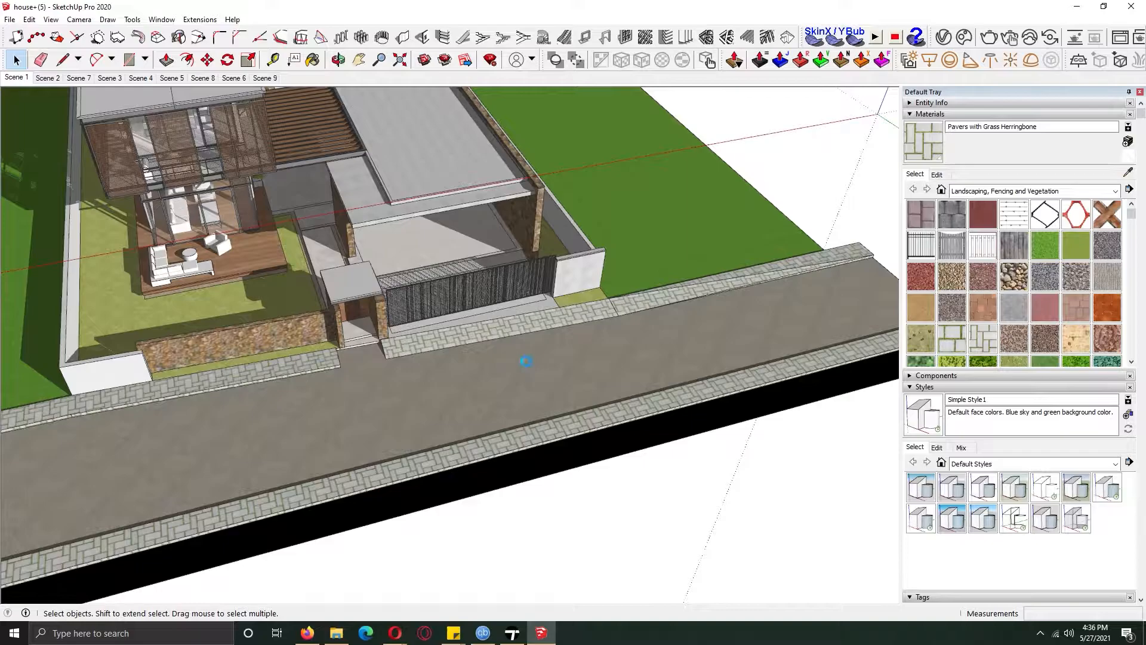
Switch to Twinmotion, refresh the imported house+(5) model, and bring the house front back into view
{"action": "left_click", "coordinate": [512, 632]}
{"action": "left_click", "coordinate": [28, 494]}
{"action": "left_click", "coordinate": [255, 482]}
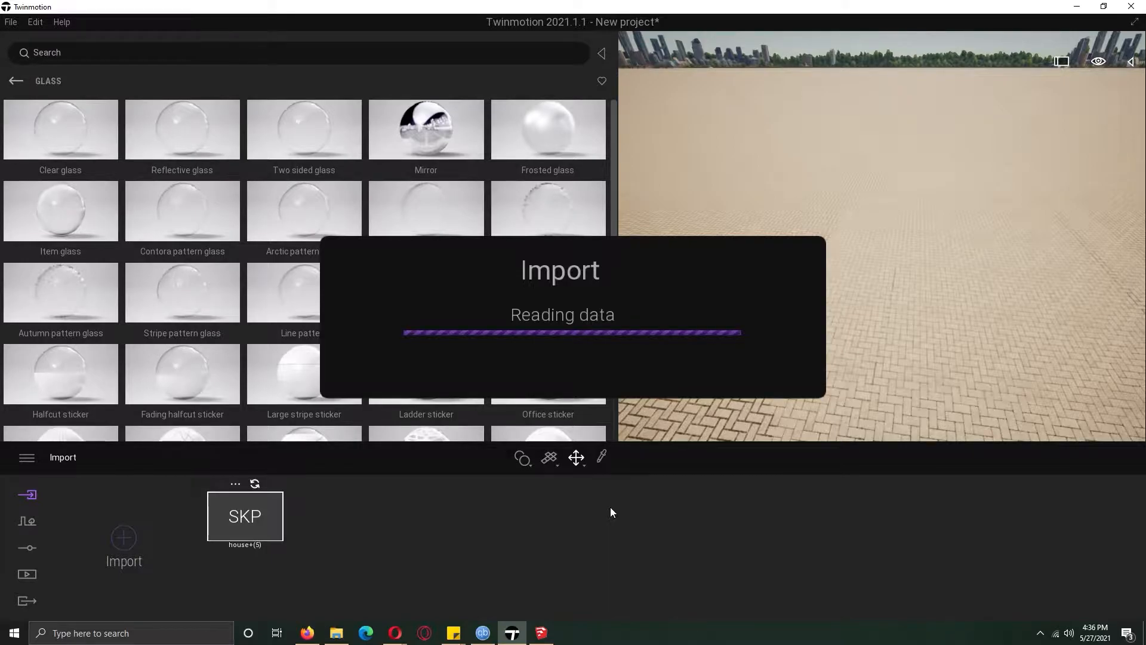
{"action": "mouse_move", "coordinate": [794, 239]}
{"action": "right_mouse_down"}
{"action": "mouse_move", "coordinate": [883, 257]}
{"action": "mouse_move", "coordinate": [776, 251]}
{"action": "right_mouse_up"}
{"action": "middle_click_drag", "start_coordinate": [931, 239], "coordinate": [961, 239]}
{"action": "right_click_drag", "start_coordinate": [961, 239], "coordinate": [883, 239]}
{"action": "key", "text": "s"}
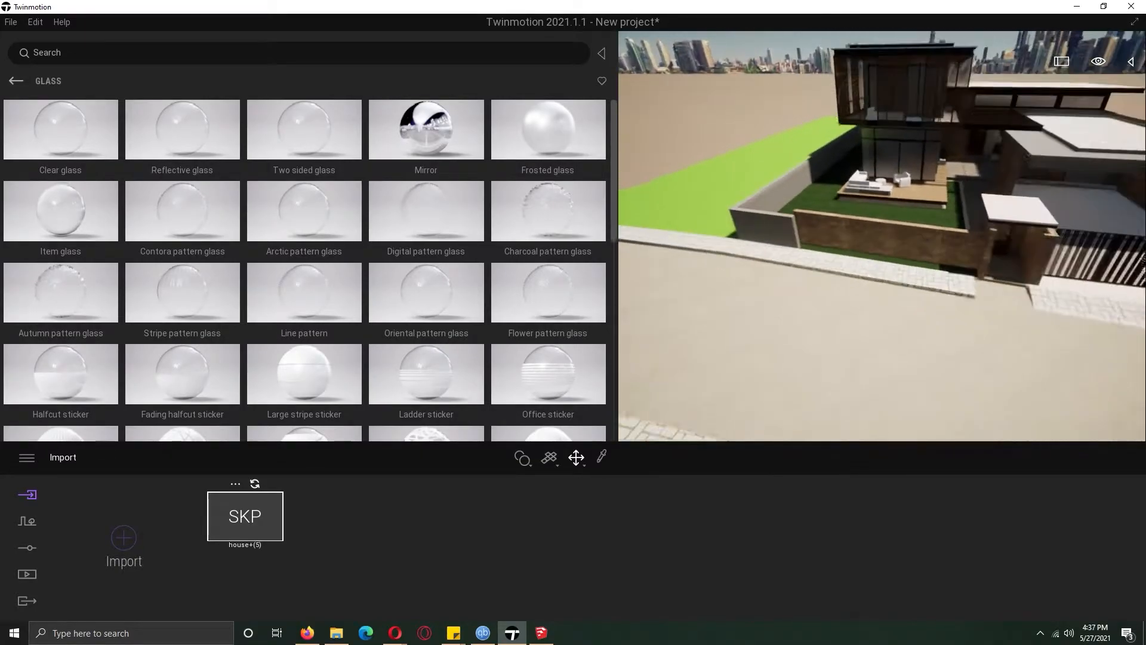
Apply the Fortified Shelter Wall material from the painted concrete surfaces to the paved sidewalk
{"action": "left_click", "coordinate": [15, 80]}
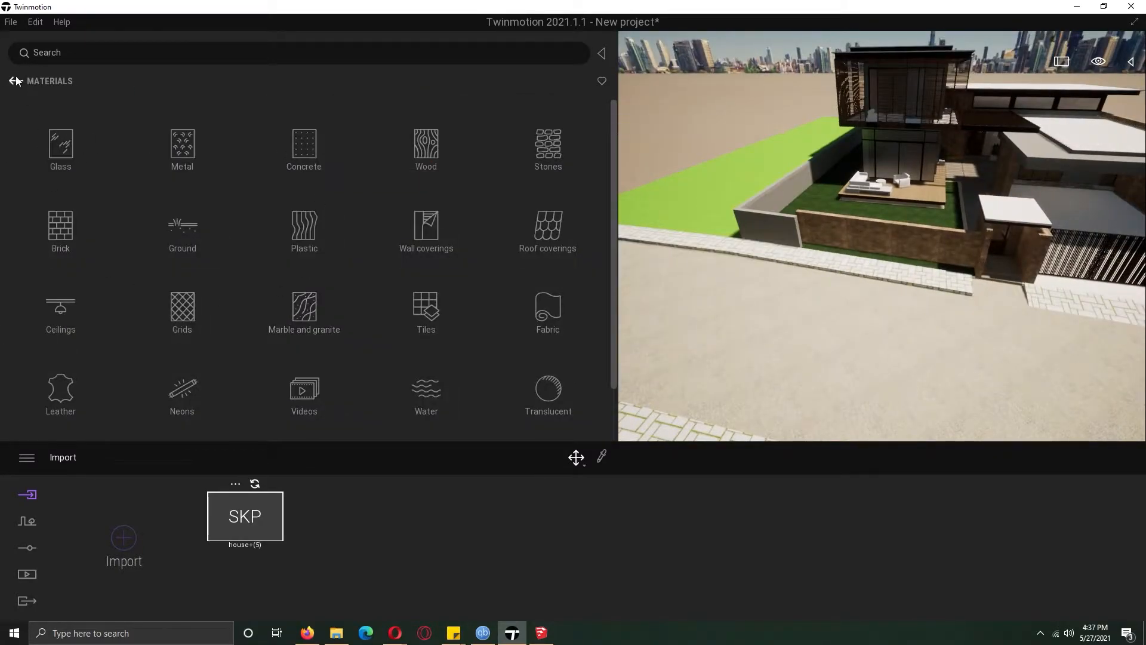
{"action": "left_click", "coordinate": [327, 148]}
{"action": "left_click", "coordinate": [15, 80]}
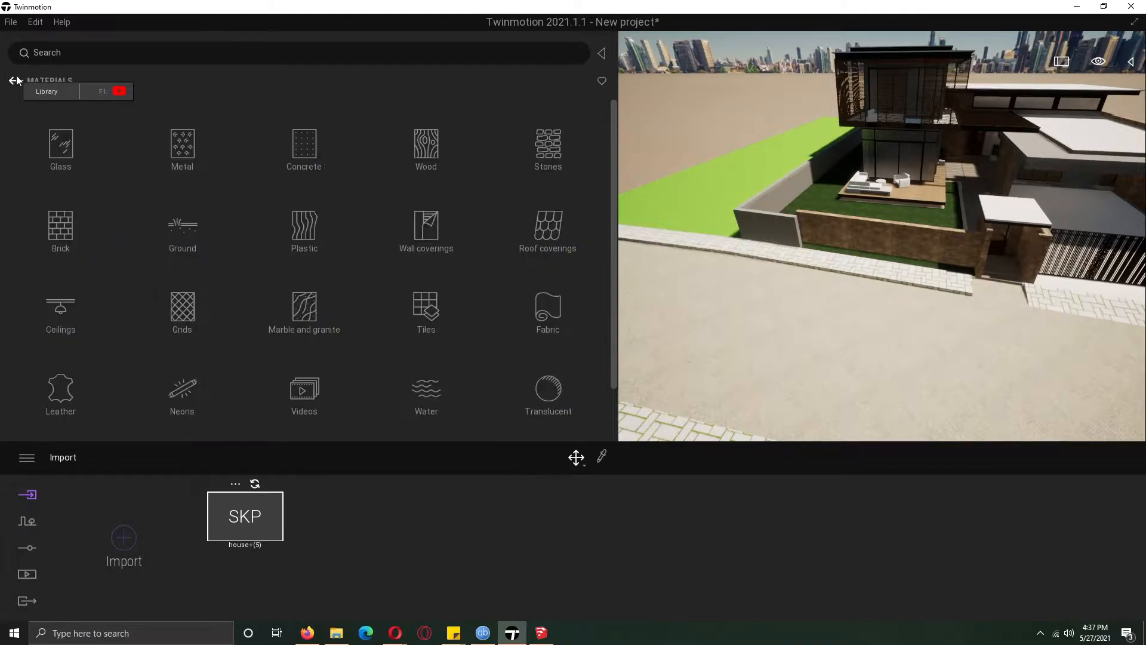
{"action": "left_click", "coordinate": [15, 81]}
{"action": "left_click", "coordinate": [542, 153]}
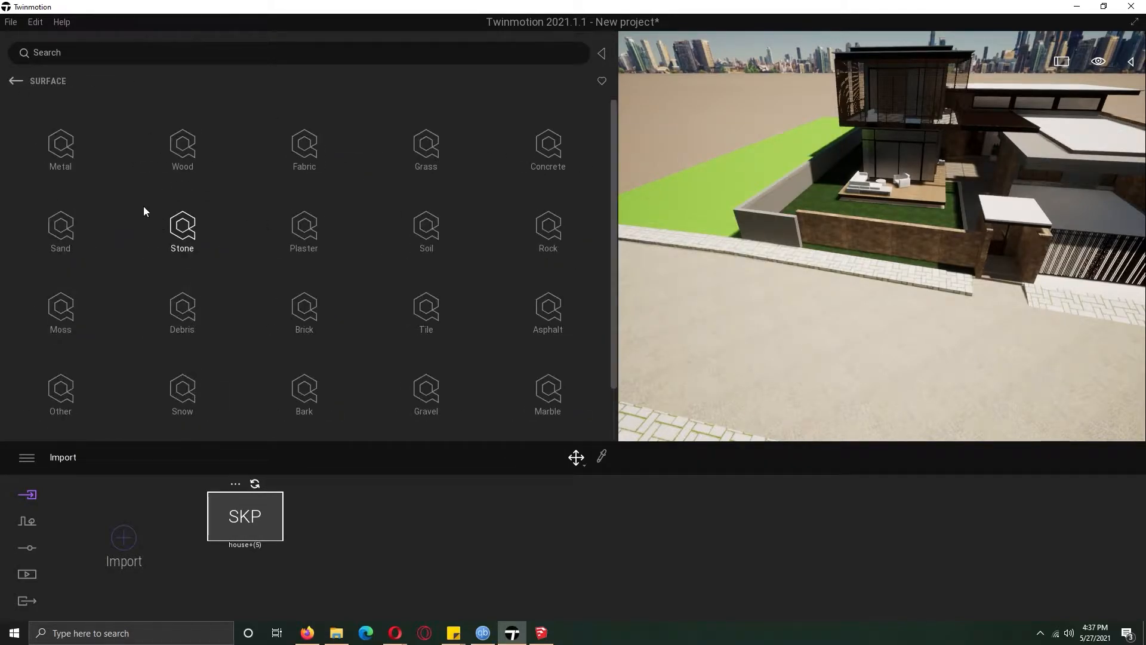
{"action": "left_click", "coordinate": [548, 154]}
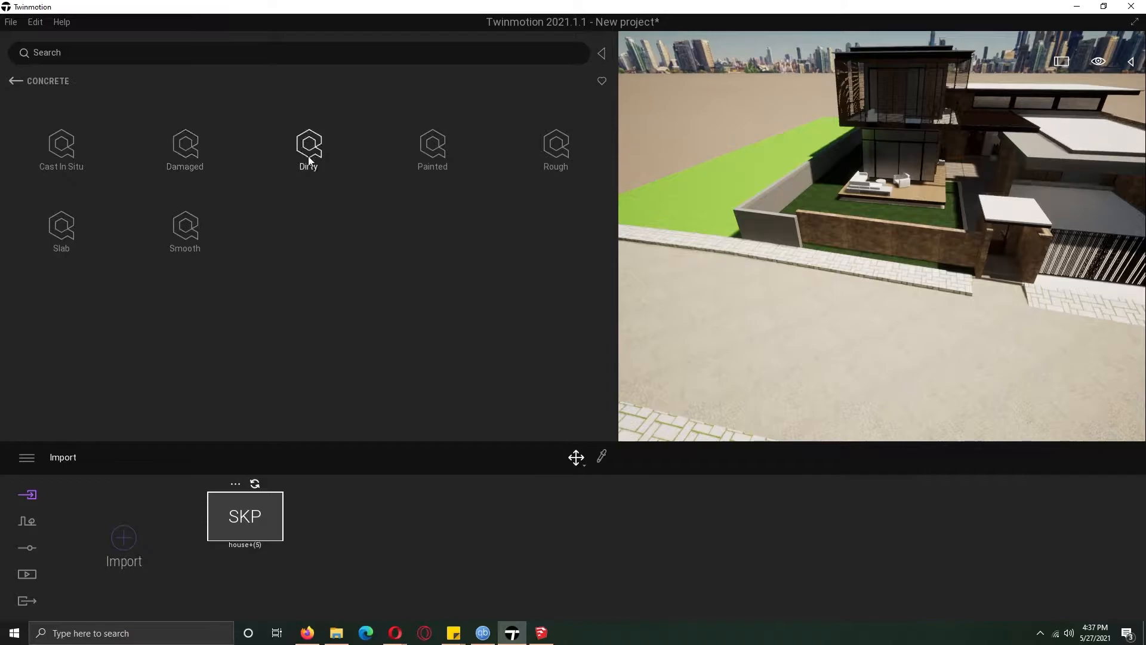
{"action": "left_click", "coordinate": [538, 151]}
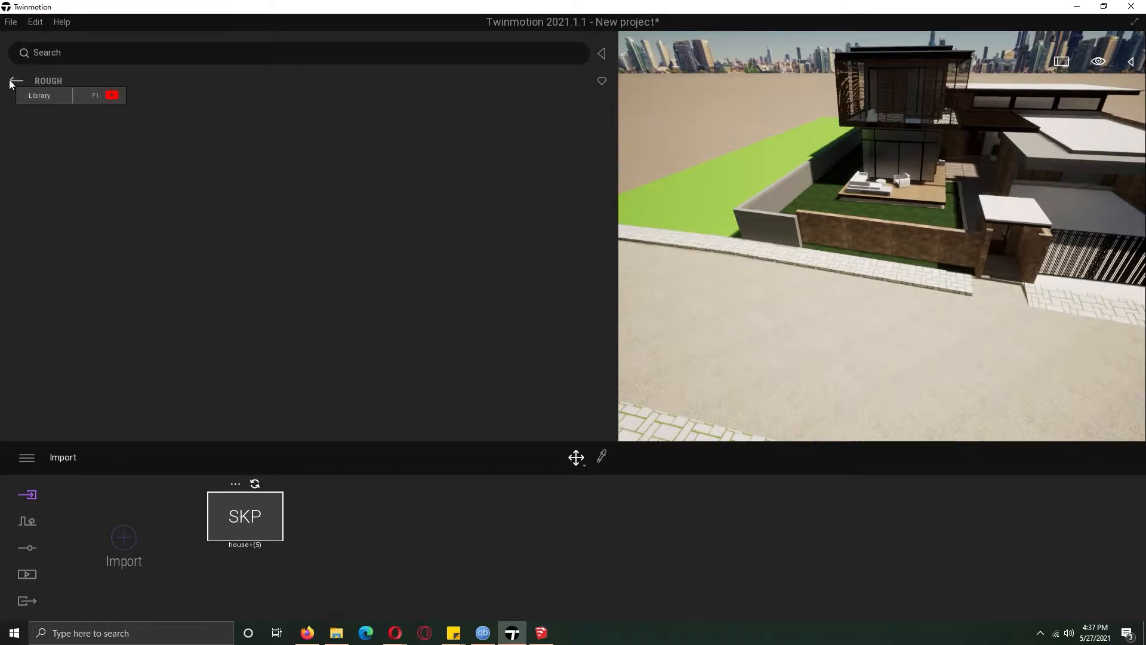
{"action": "left_click", "coordinate": [15, 81]}
{"action": "left_click", "coordinate": [442, 158]}
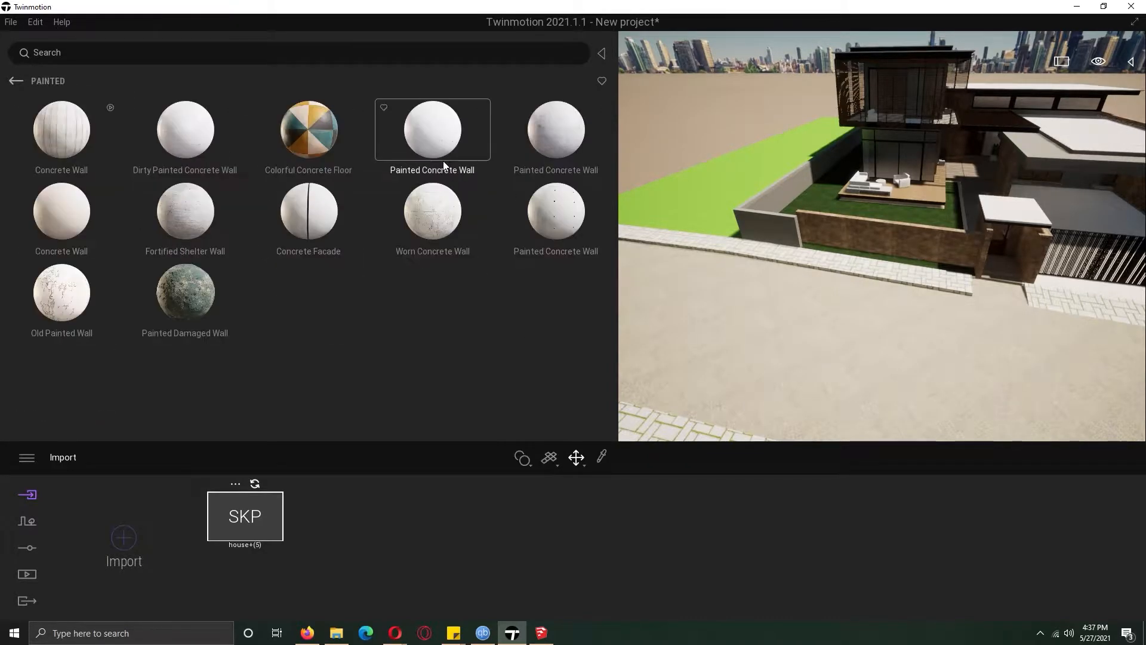
{"action": "scroll", "coordinate": [707, 166], "scroll_direction": "up", "scroll_amount": 8}
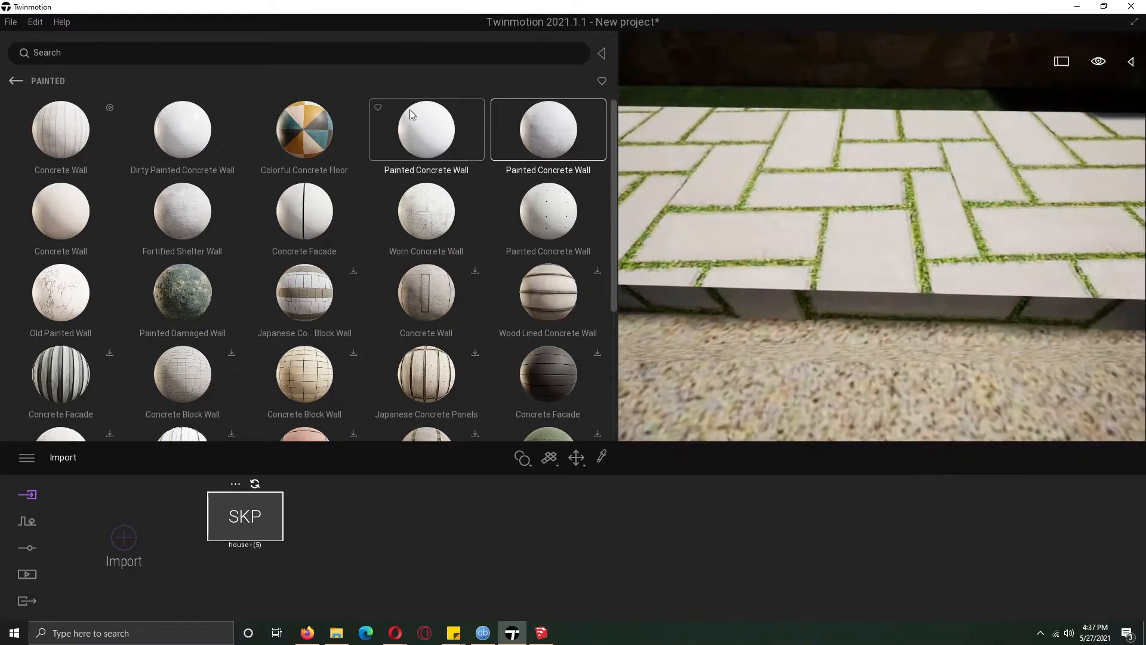
{"action": "right_click_drag", "start_coordinate": [858, 148], "coordinate": [857, 153]}
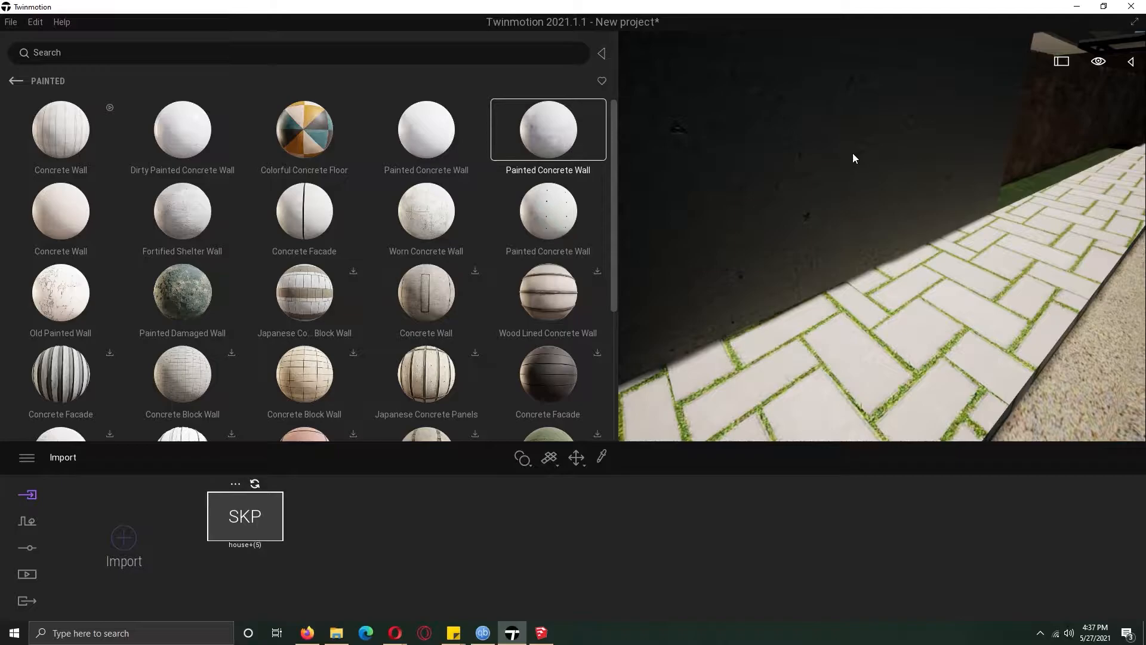
{"action": "left_click_drag", "start_coordinate": [187, 221], "coordinate": [829, 357]}
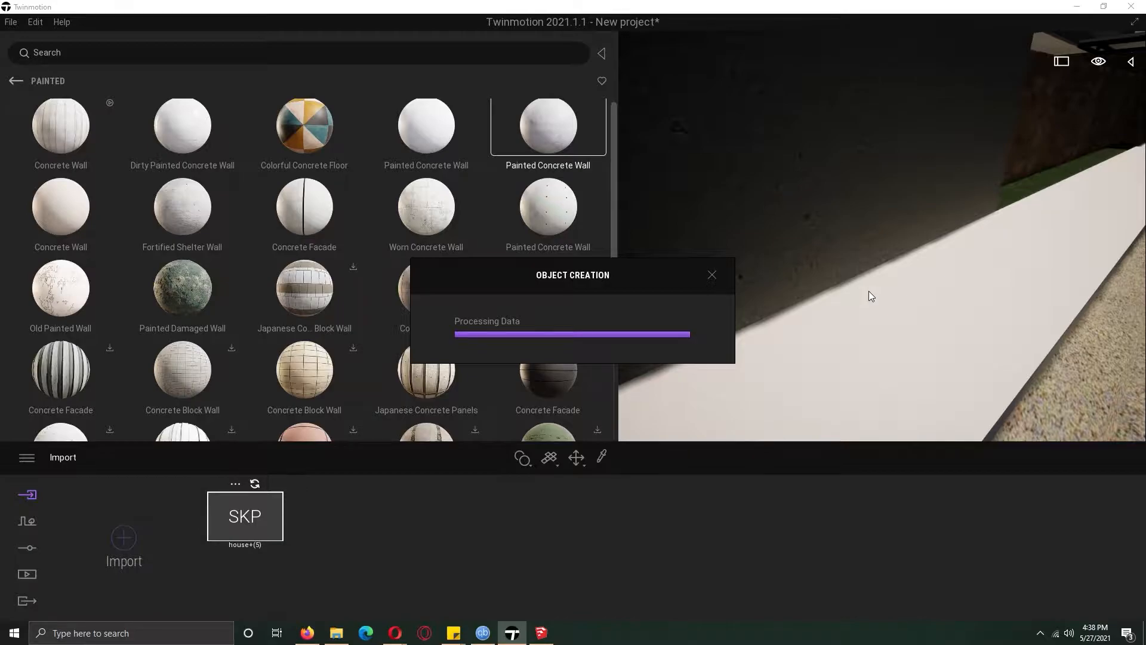
Examine the fine and rough asphalt surfaces for a material that suits the road
{"action": "right_click_drag", "start_coordinate": [869, 292], "coordinate": [770, 305]}
{"action": "key", "text": "s"}
{"action": "key", "text": "w"}
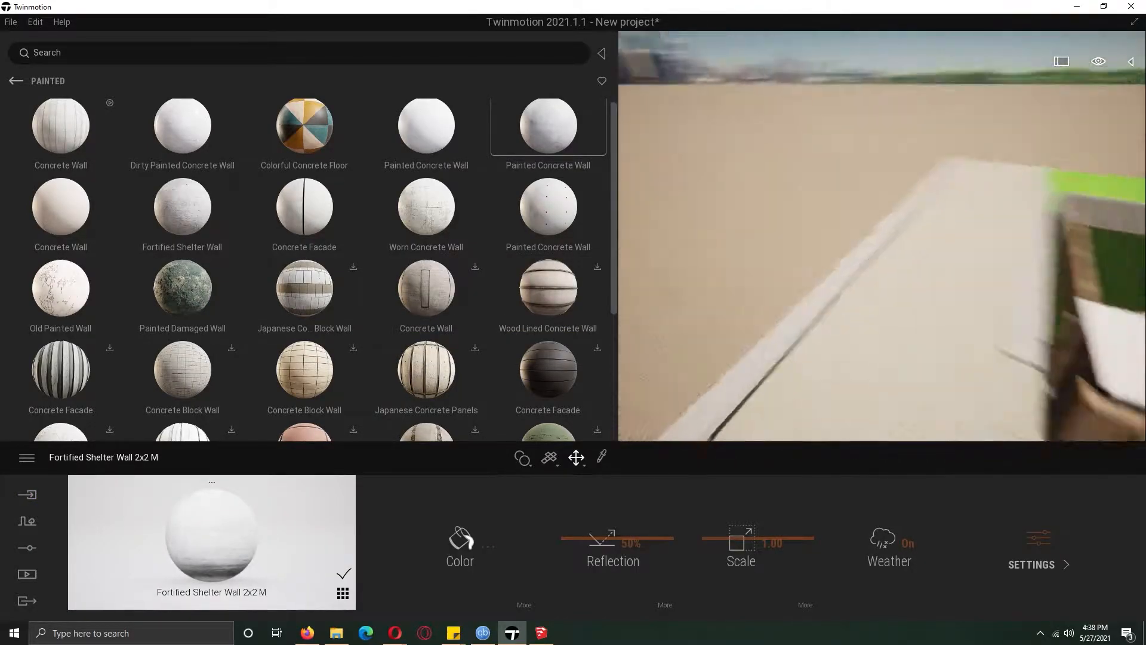
{"action": "left_click", "coordinate": [16, 81]}
{"action": "left_click", "coordinate": [13, 82]}
{"action": "left_click", "coordinate": [148, 156]}
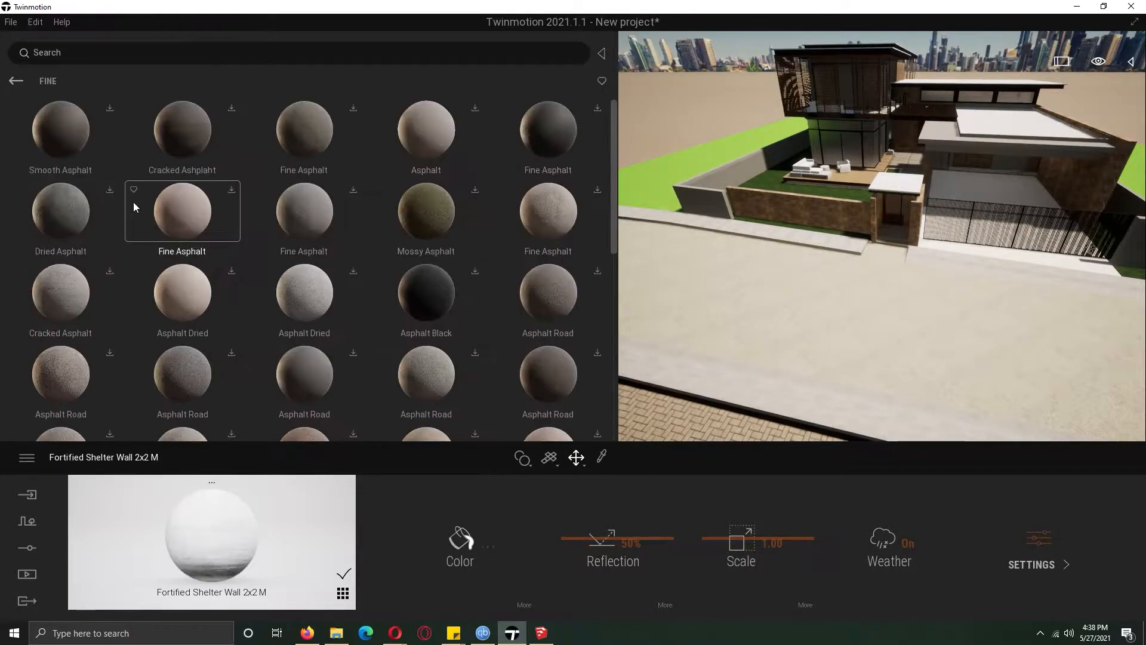
{"action": "left_click", "coordinate": [10, 80]}
{"action": "left_click", "coordinate": [14, 81]}
{"action": "left_click", "coordinate": [179, 153]}
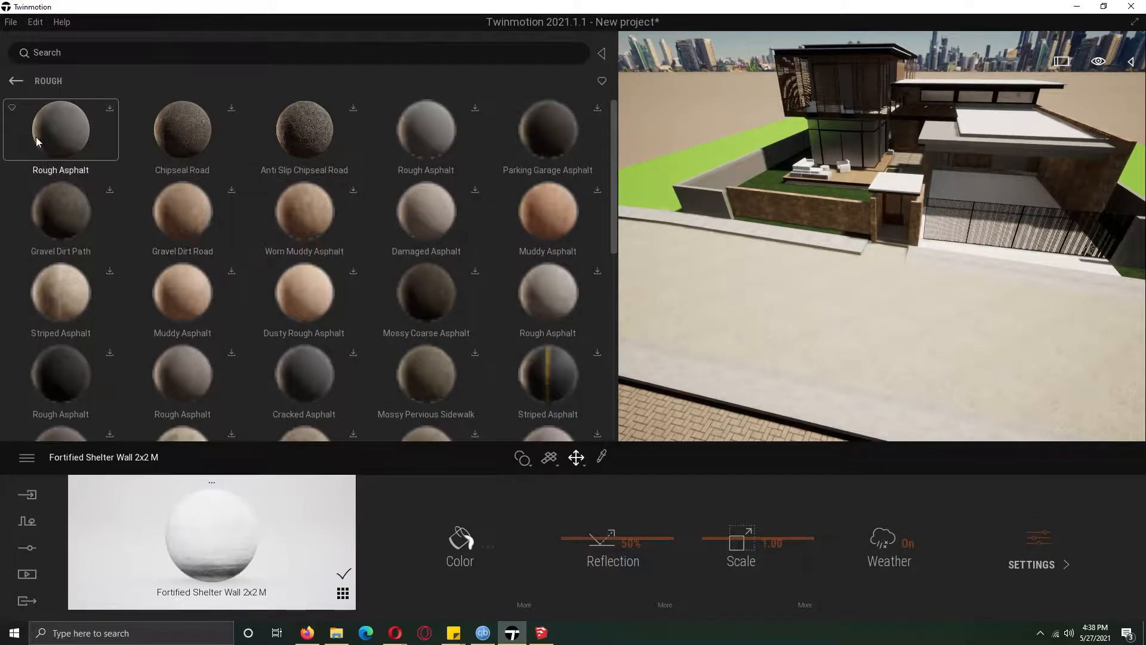
{"action": "left_click", "coordinate": [15, 82]}
{"action": "left_click", "coordinate": [16, 83]}
Apply the Asphalt 4 material from the man-made ground materials to the road in front of the house
{"action": "left_click", "coordinate": [62, 145]}
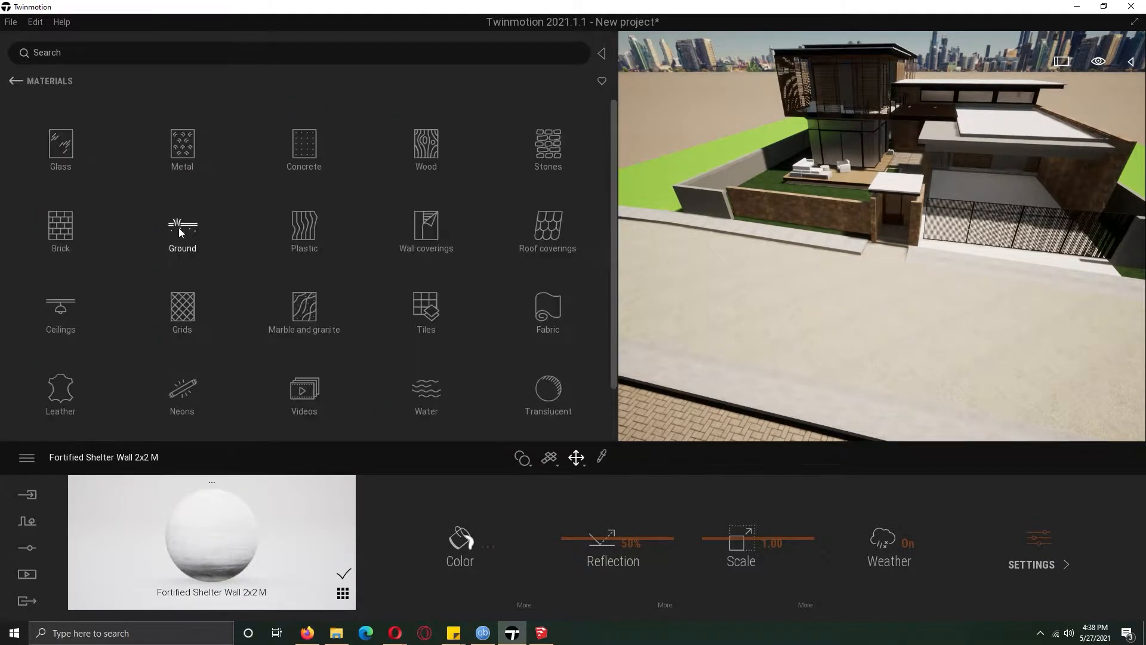
{"action": "left_click", "coordinate": [184, 230]}
{"action": "left_click", "coordinate": [57, 146]}
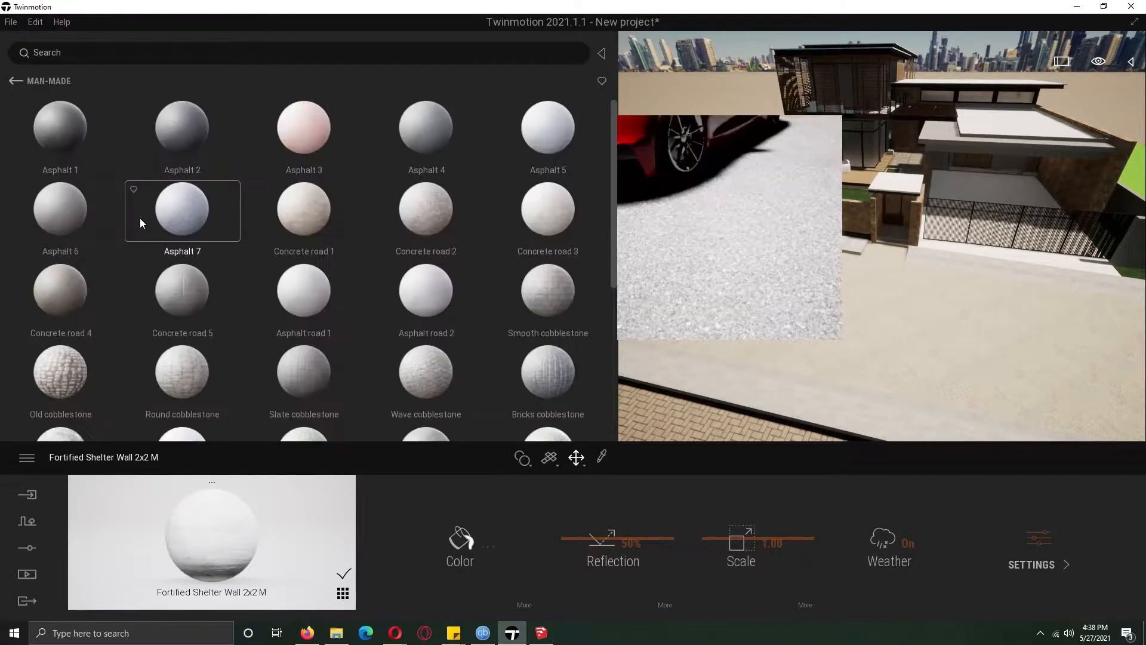
{"action": "scroll", "coordinate": [179, 215], "scroll_direction": "down", "scroll_amount": 5}
{"action": "scroll", "coordinate": [234, 120], "scroll_direction": "up", "scroll_amount": 5}
{"action": "left_click_drag", "start_coordinate": [234, 106], "coordinate": [829, 310]}
{"action": "left_click_drag", "start_coordinate": [421, 128], "coordinate": [800, 324]}
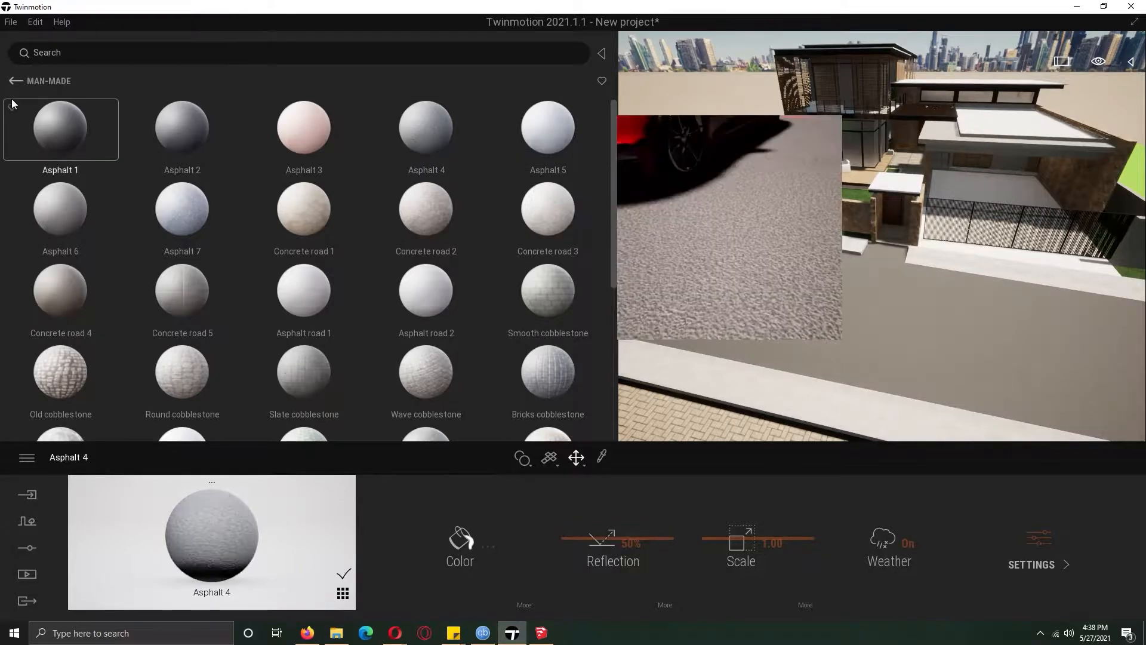
{"action": "left_click", "coordinate": [14, 83]}
{"action": "left_click", "coordinate": [13, 83]}
{"action": "scroll", "coordinate": [601, 189], "scroll_direction": "down", "scroll_amount": 2}
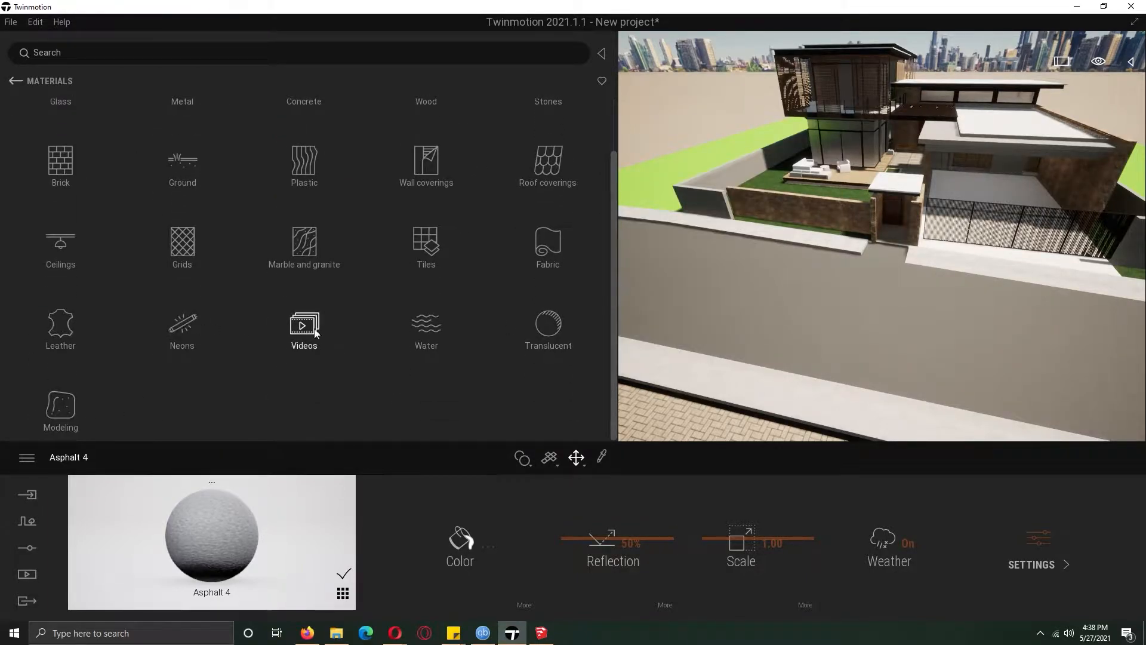
{"action": "left_click", "coordinate": [188, 54]}
{"action": "type", "text": "deco"}
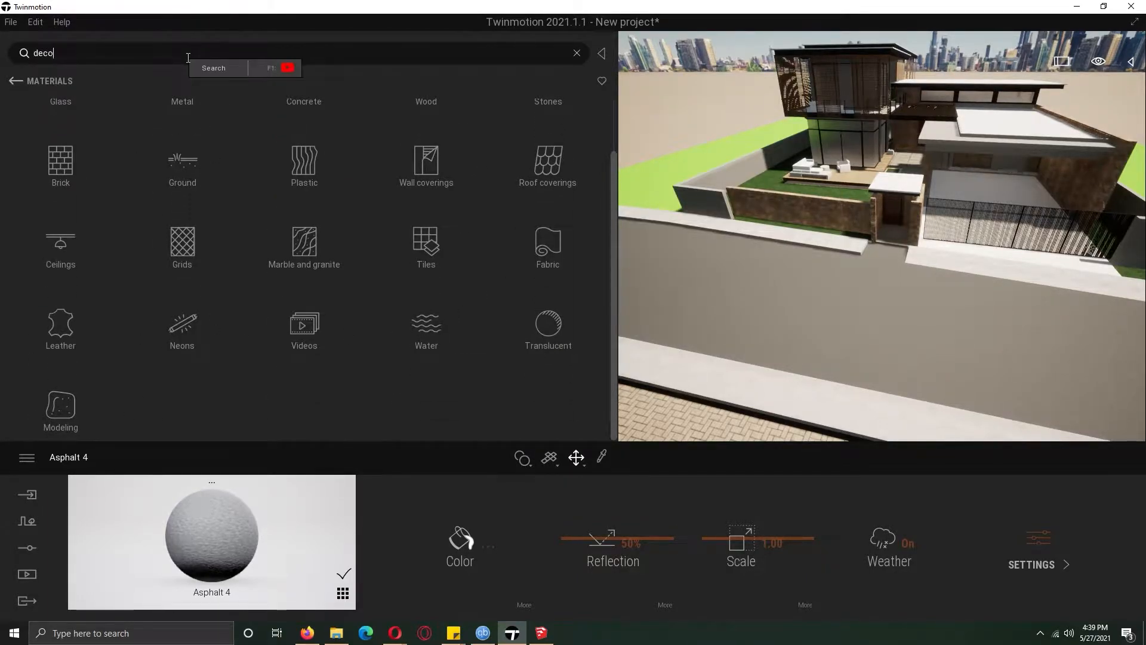
{"action": "type", "text": "l"}
{"action": "key", "text": "Return"}
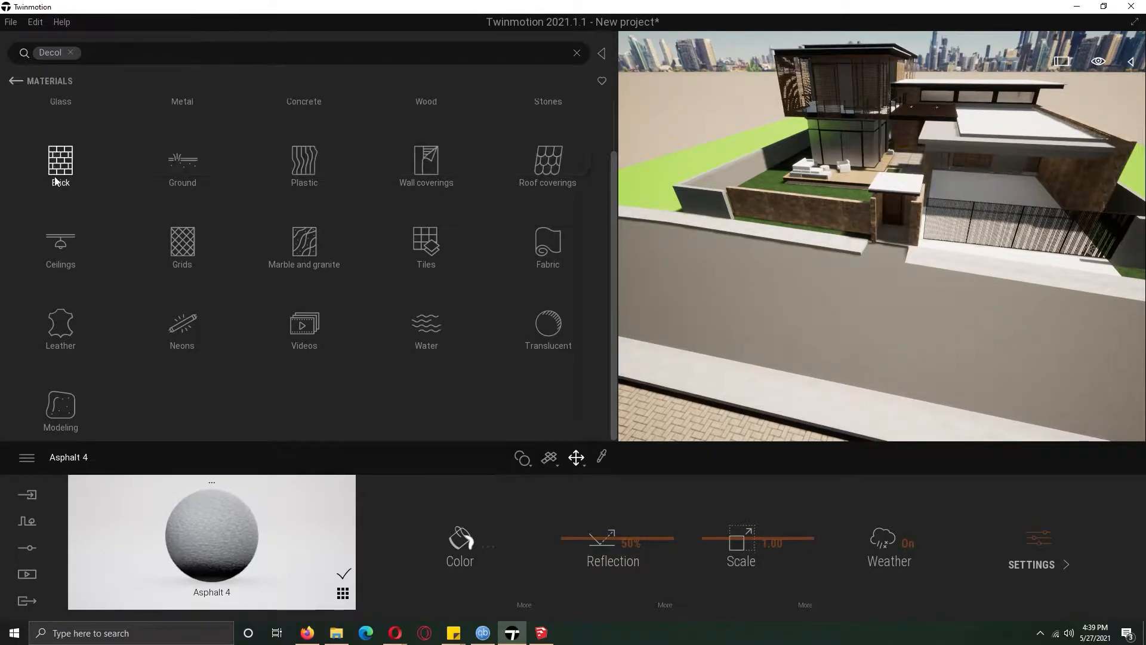
{"action": "scroll", "coordinate": [181, 257], "scroll_direction": "up", "scroll_amount": 1}
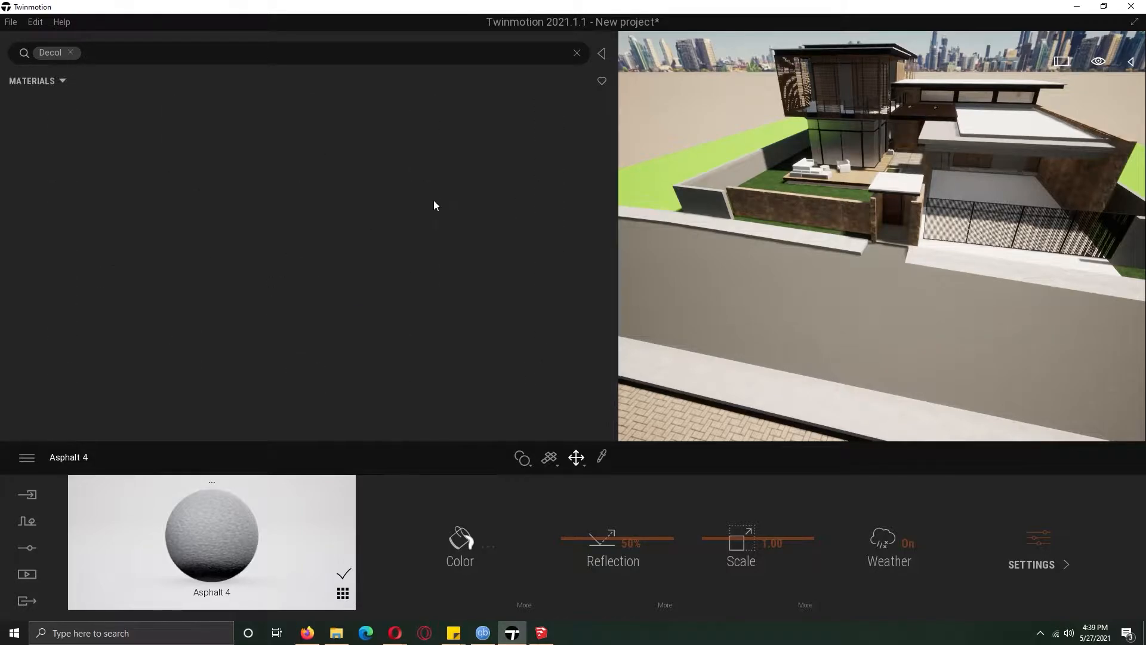
{"action": "left_click", "coordinate": [63, 80]}
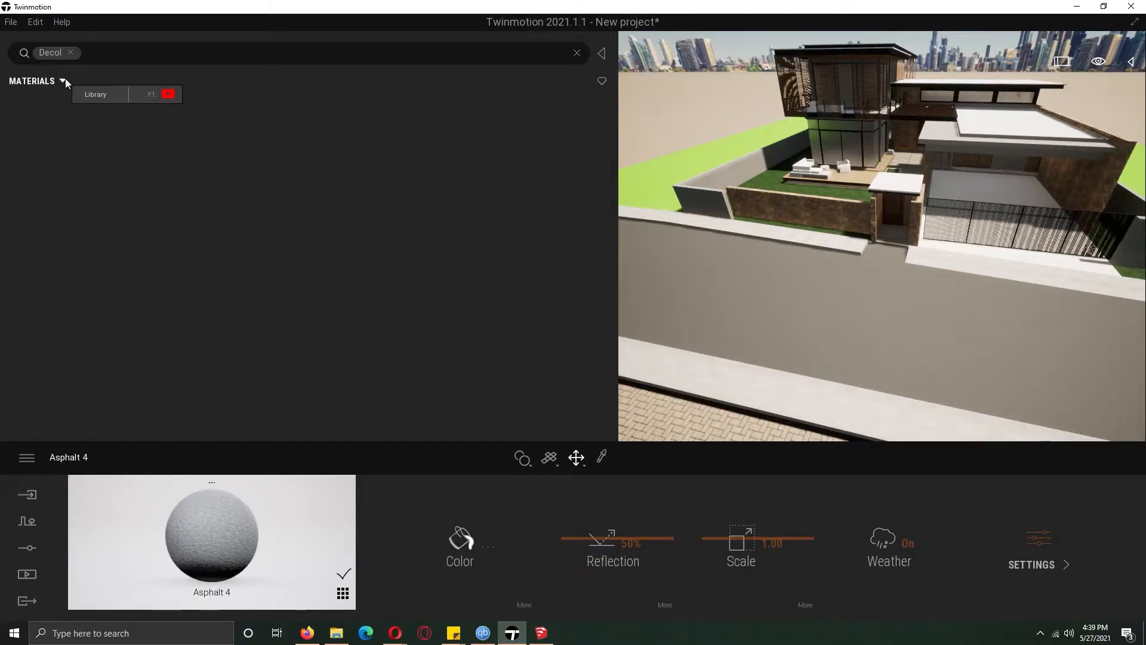
{"action": "left_click", "coordinate": [70, 53]}
{"action": "scroll", "coordinate": [297, 342], "scroll_direction": "down", "scroll_amount": 3}
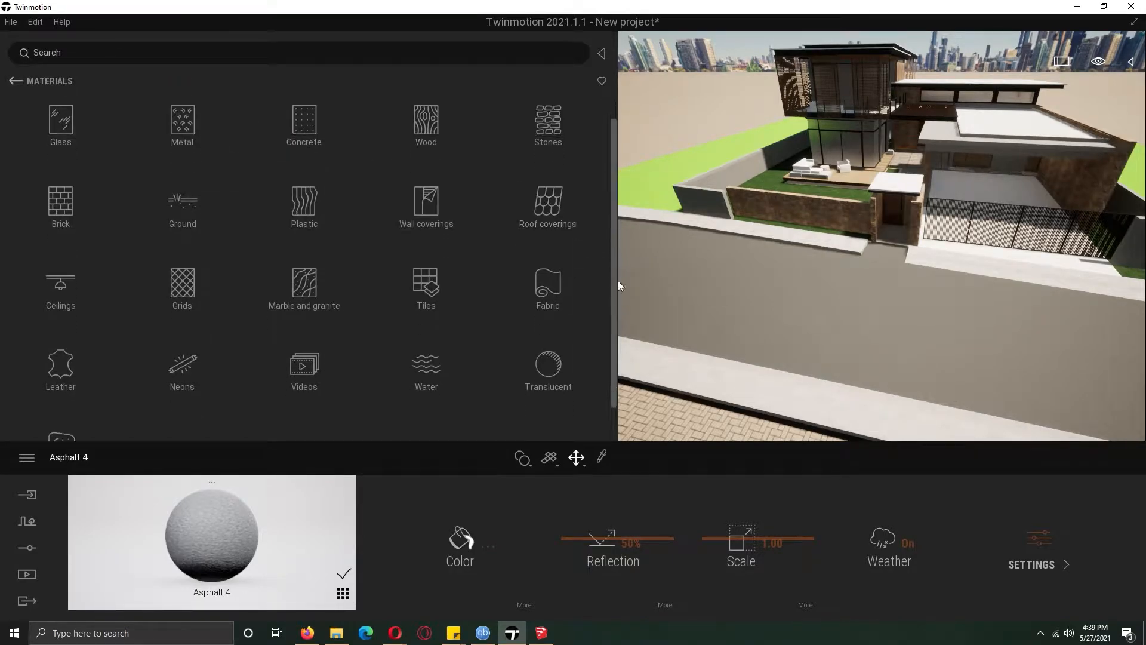
{"action": "scroll", "coordinate": [70, 401], "scroll_direction": "up", "scroll_amount": 2}
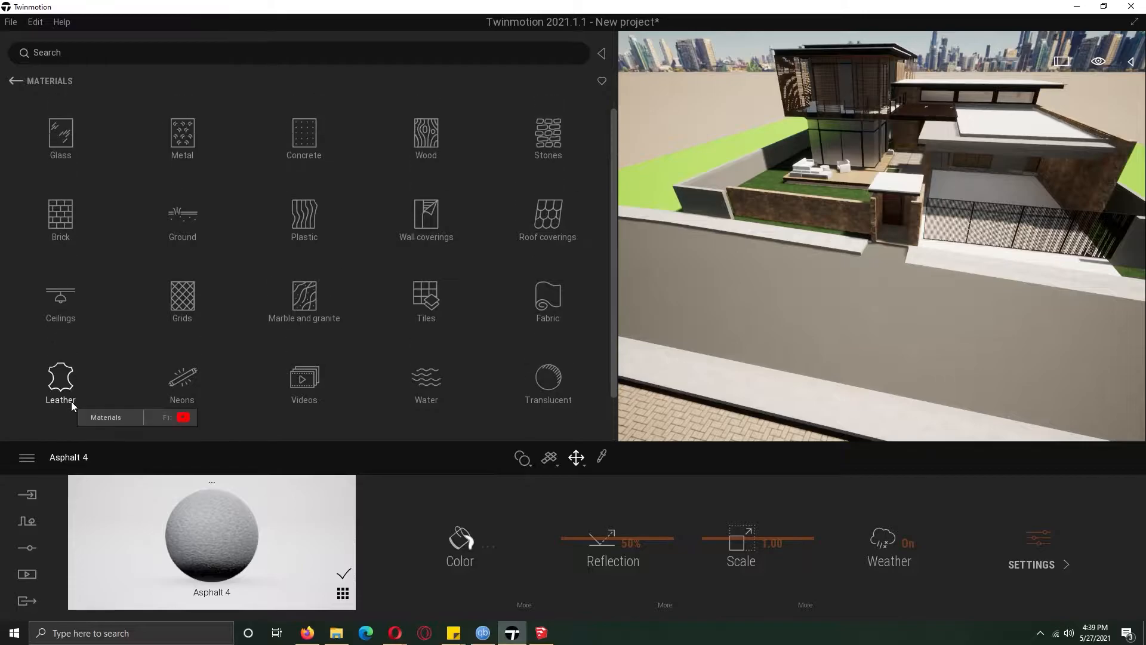
Open the decals among the library objects and browse to the moss, rust and leak decals
{"action": "left_click", "coordinate": [15, 81]}
{"action": "left_click", "coordinate": [331, 152]}
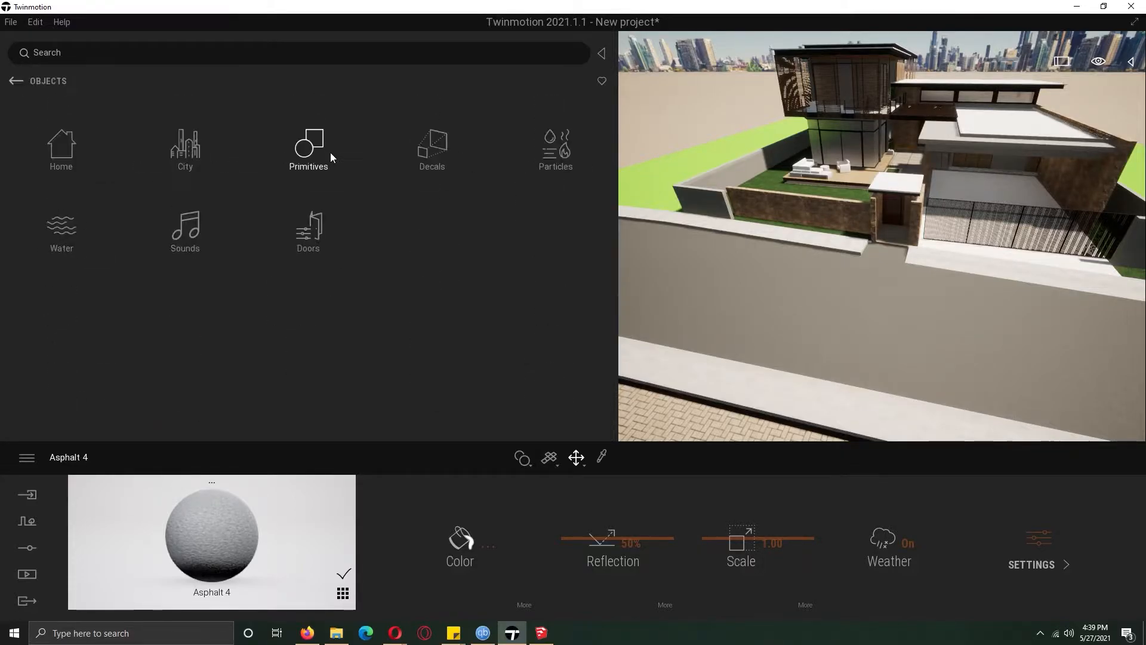
{"action": "left_click", "coordinate": [455, 146]}
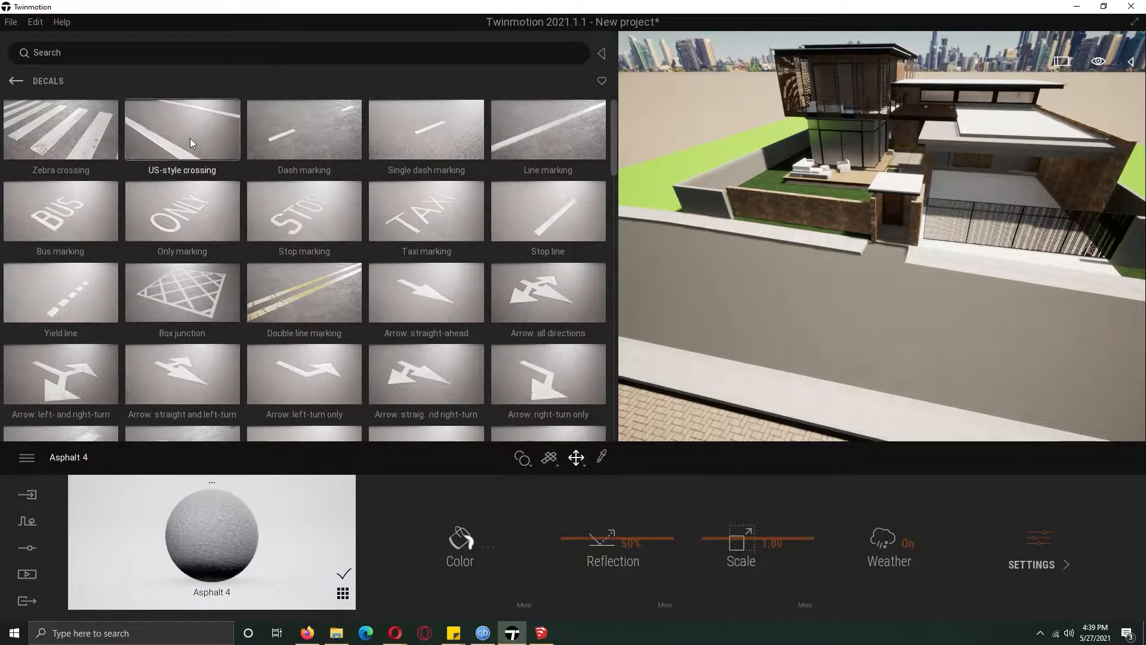
{"action": "left_click_drag", "start_coordinate": [185, 138], "coordinate": [767, 312]}
{"action": "left_click", "coordinate": [576, 142]}
{"action": "left_click", "coordinate": [290, 317]}
{"action": "left_click_drag", "start_coordinate": [615, 159], "coordinate": [635, 339]}
Place two Mossy dirt 1 decals side by side along the base of the stone front wall
{"action": "middle_click_drag", "start_coordinate": [633, 335], "coordinate": [844, 288]}
{"action": "left_click", "coordinate": [569, 376]}
{"action": "scroll", "coordinate": [836, 316], "scroll_direction": "up", "scroll_amount": 4}
{"action": "middle_click_drag", "start_coordinate": [783, 314], "coordinate": [813, 189]}
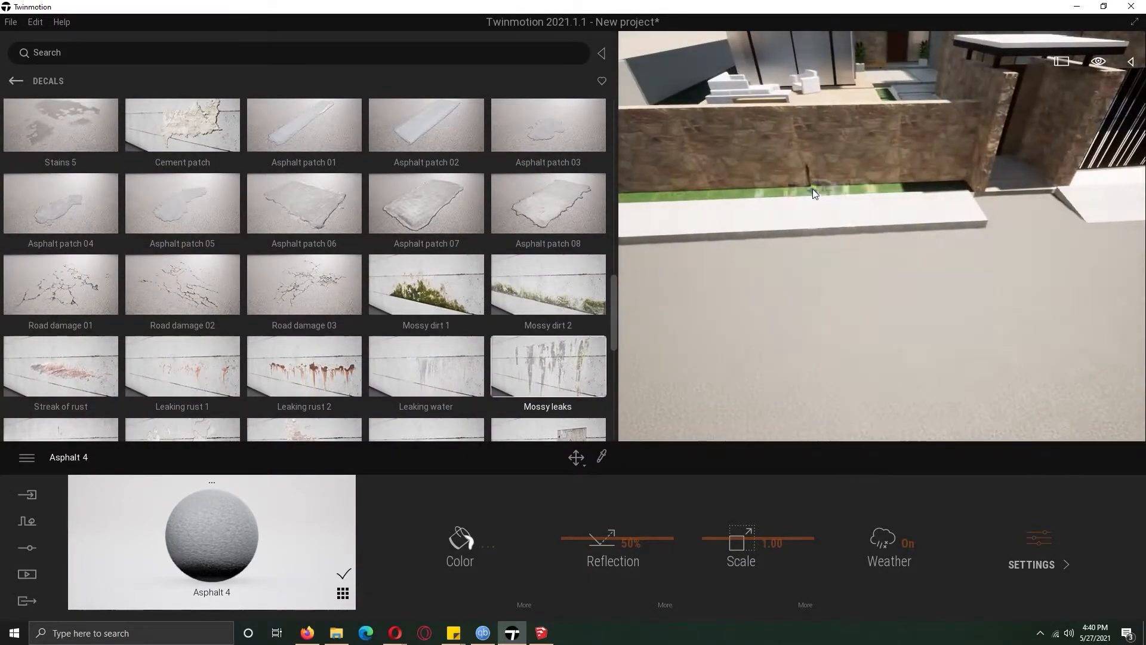
{"action": "left_click", "coordinate": [426, 284]}
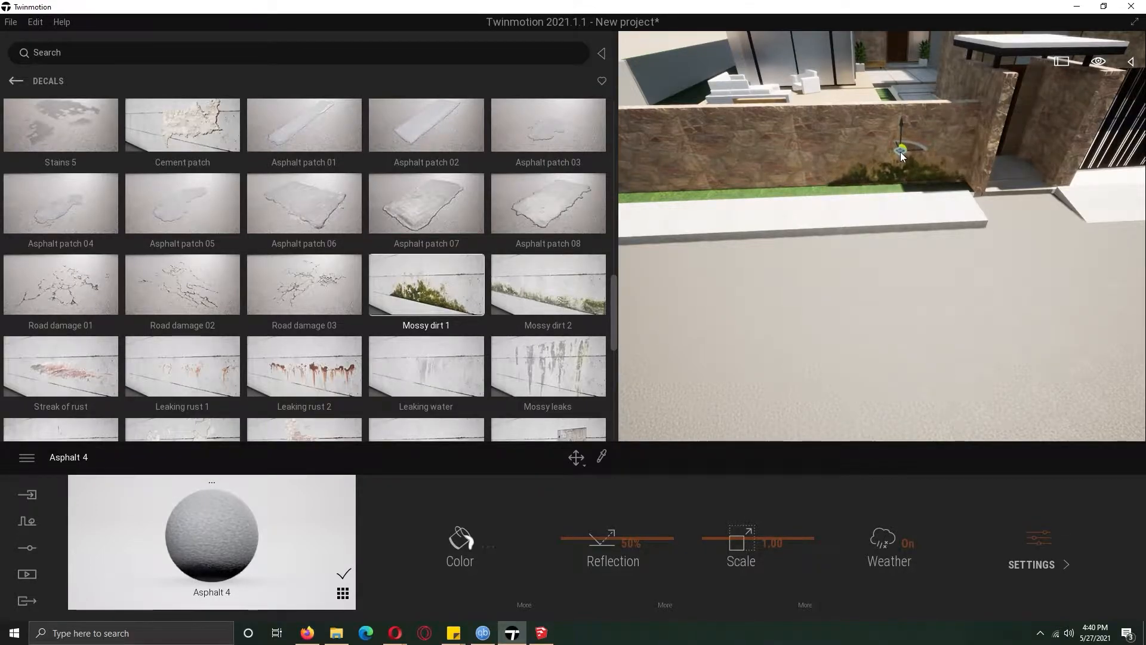
{"action": "scroll", "coordinate": [900, 152], "scroll_direction": "up", "scroll_amount": 5}
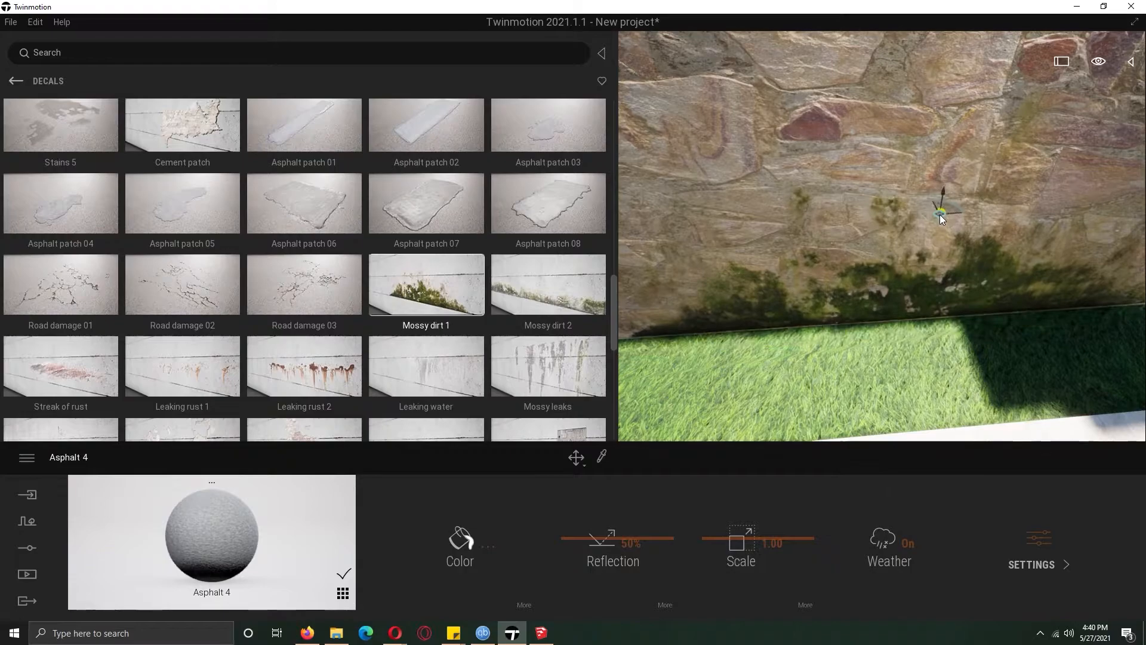
{"action": "scroll", "coordinate": [871, 261], "scroll_direction": "down", "scroll_amount": 5}
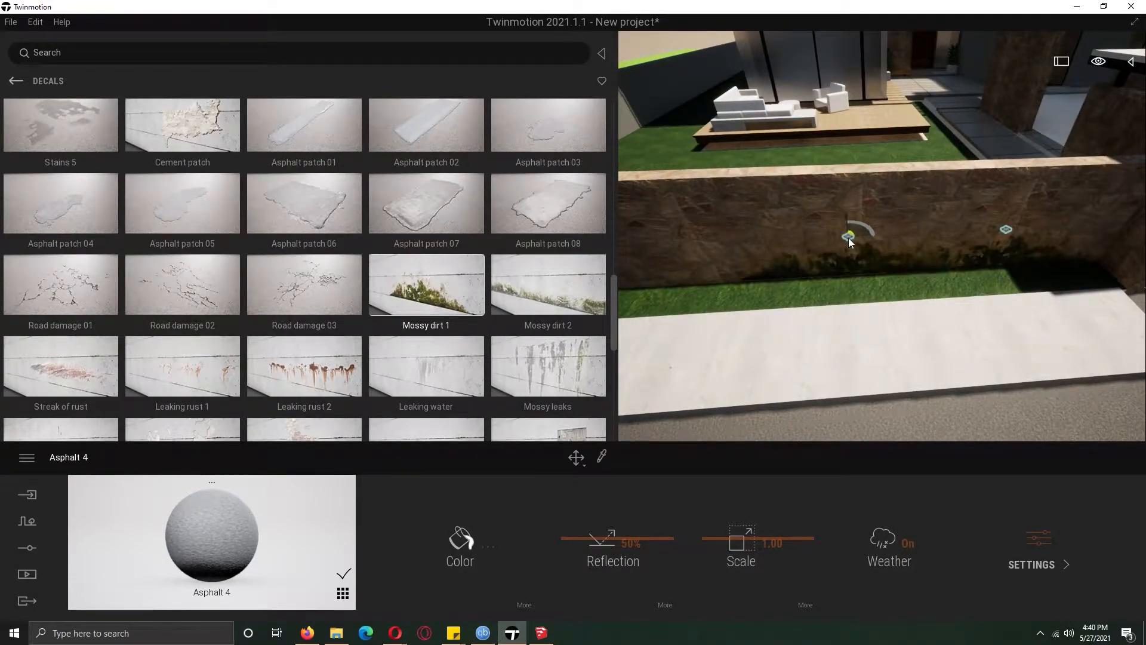
Lower the second Mossy dirt 1 decal's opacity to 46% and widen the decal along the stone wall
{"action": "left_click", "coordinate": [848, 237]}
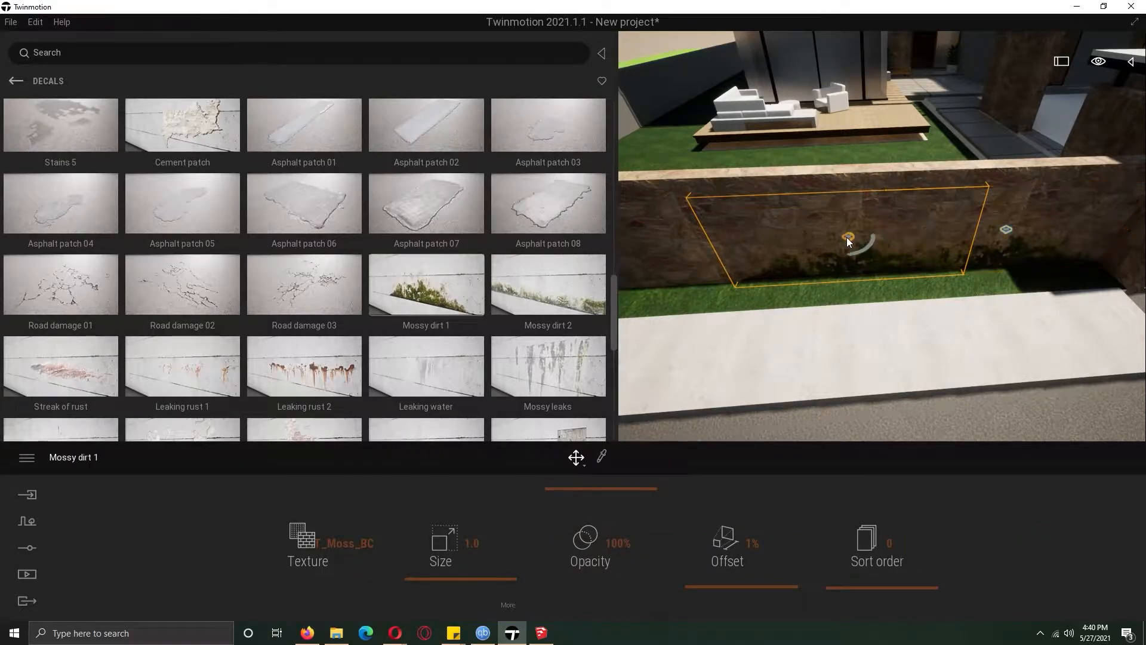
{"action": "left_click_drag", "start_coordinate": [585, 514], "coordinate": [543, 568]}
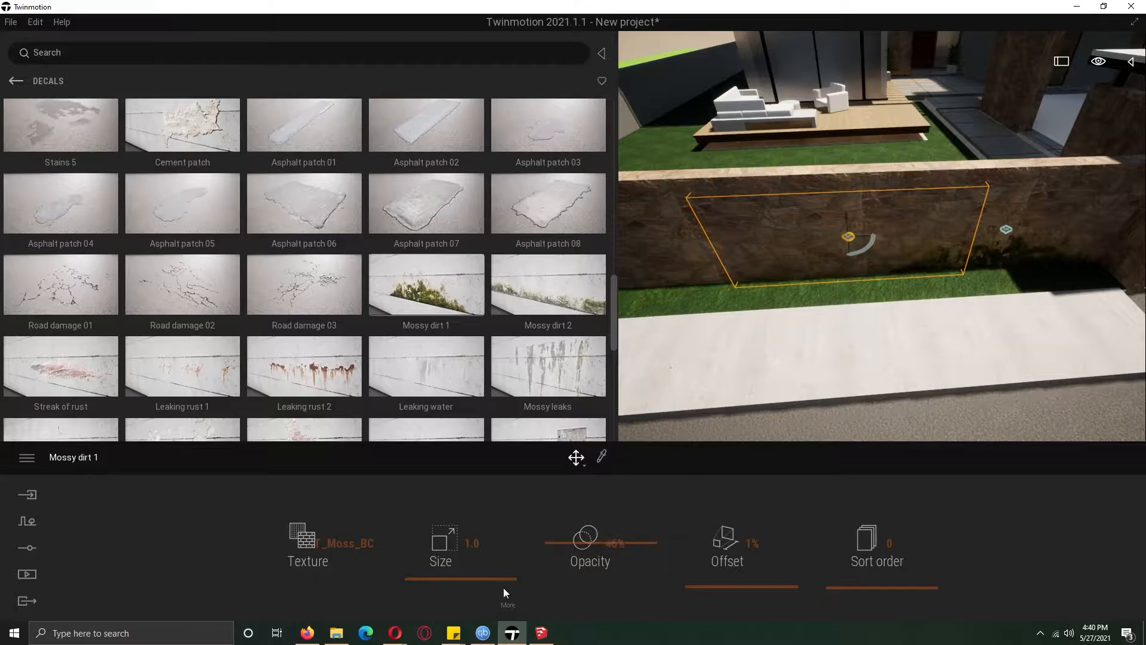
{"action": "left_click", "coordinate": [584, 463]}
{"action": "left_click", "coordinate": [578, 389]}
{"action": "left_click", "coordinate": [469, 590]}
{"action": "left_click_drag", "start_coordinate": [665, 553], "coordinate": [660, 582]}
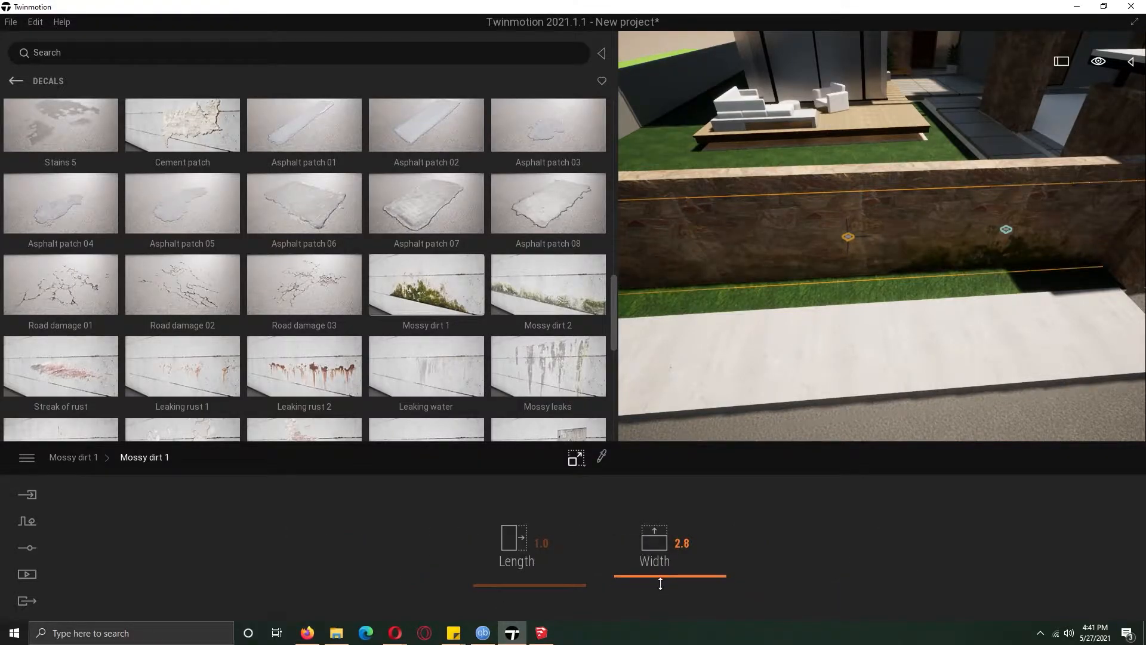
Set the widened moss decal's opacity to 50% and move it along the wall, away from the entrance gate
{"action": "right_click", "coordinate": [553, 568]}
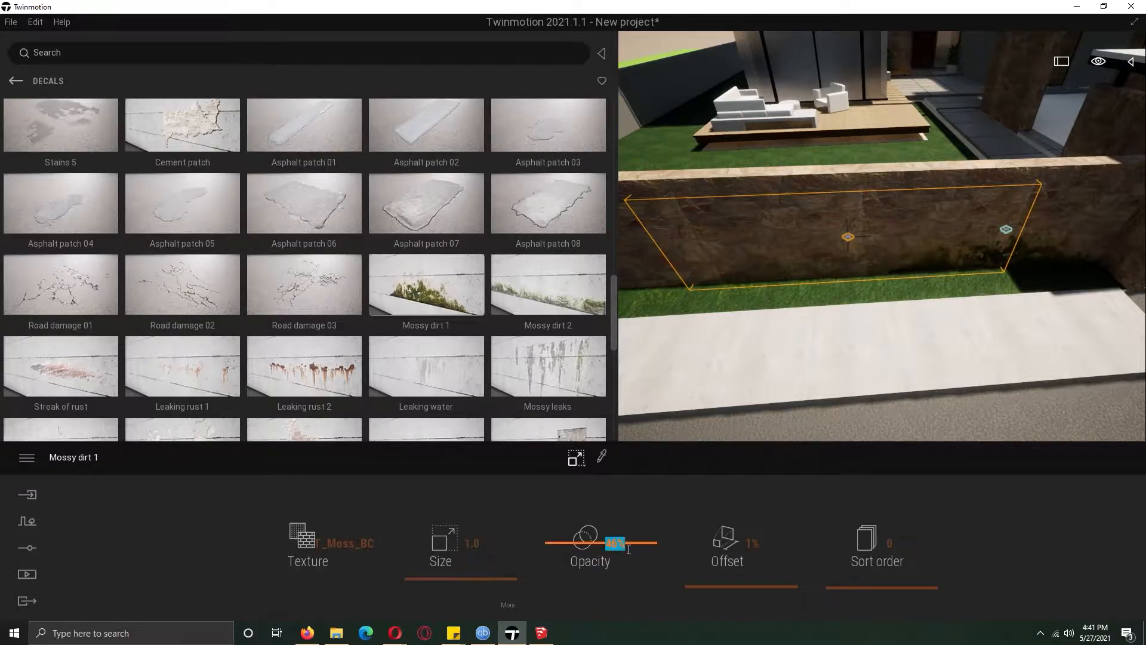
{"action": "type", "text": "50"}
{"action": "key", "text": "Return"}
{"action": "left_click", "coordinate": [583, 466]}
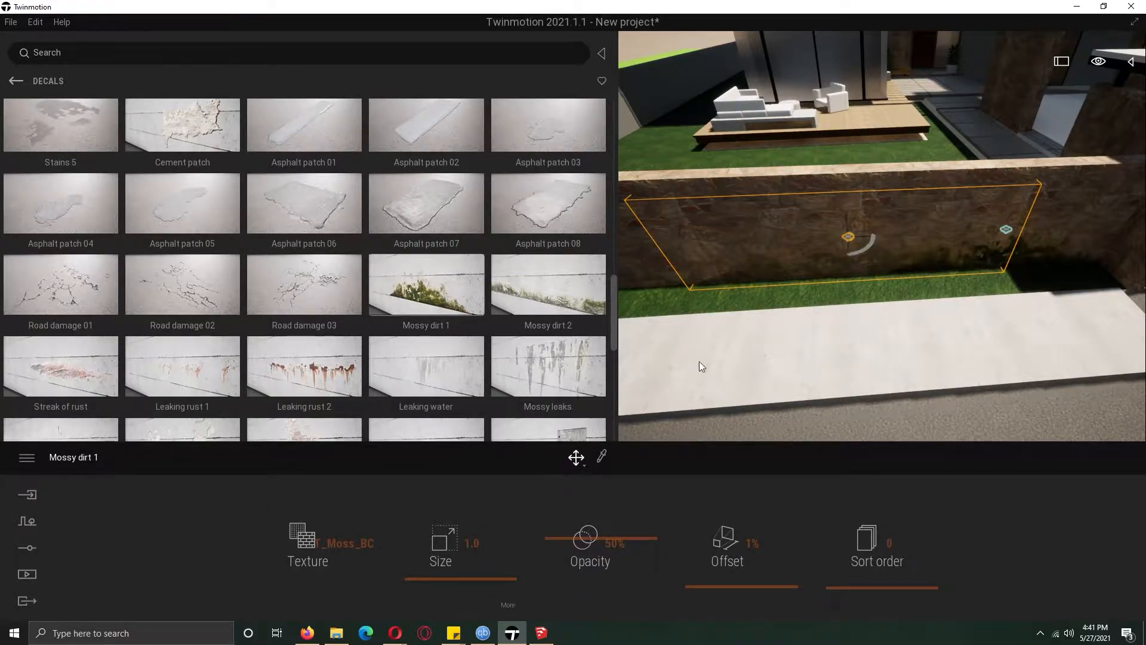
{"action": "left_click_drag", "start_coordinate": [859, 238], "coordinate": [752, 245]}
{"action": "right_click_drag", "start_coordinate": [807, 300], "coordinate": [855, 330]}
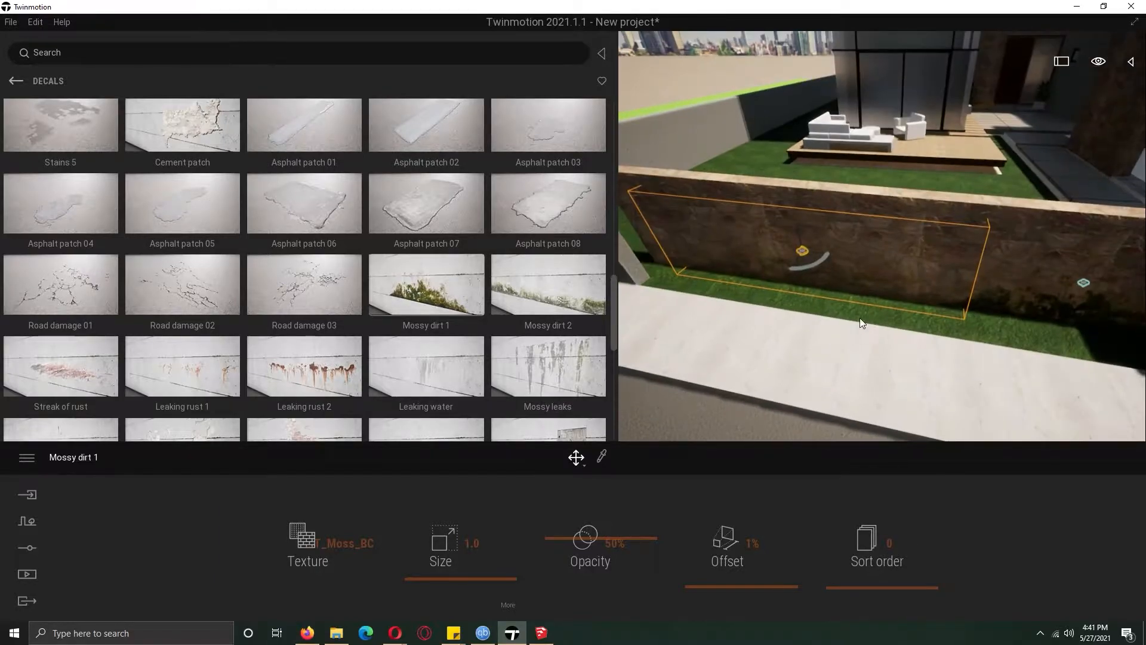
{"action": "left_click_drag", "start_coordinate": [823, 254], "coordinate": [781, 250]}
Set the opacity of the moss decal nearer the gate to 50% and nudge the other moss decal's position on the wall
{"action": "left_click", "coordinate": [1083, 283]}
{"action": "left_click", "coordinate": [621, 543]}
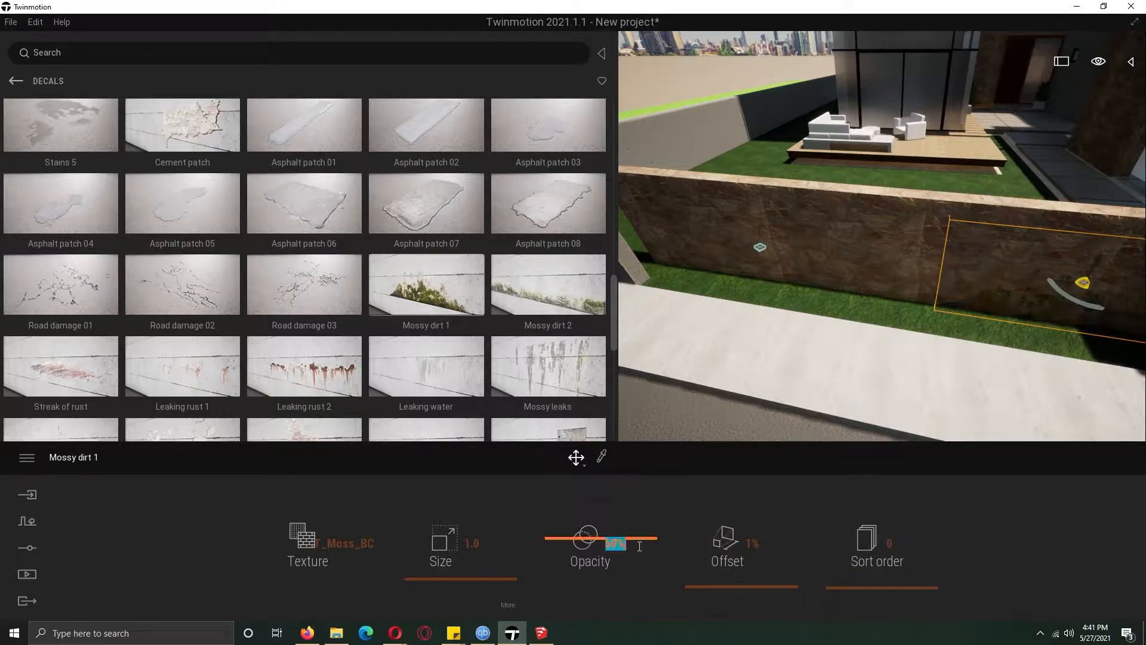
{"action": "right_click_drag", "start_coordinate": [728, 334], "coordinate": [901, 316]}
{"action": "left_click", "coordinate": [767, 261]}
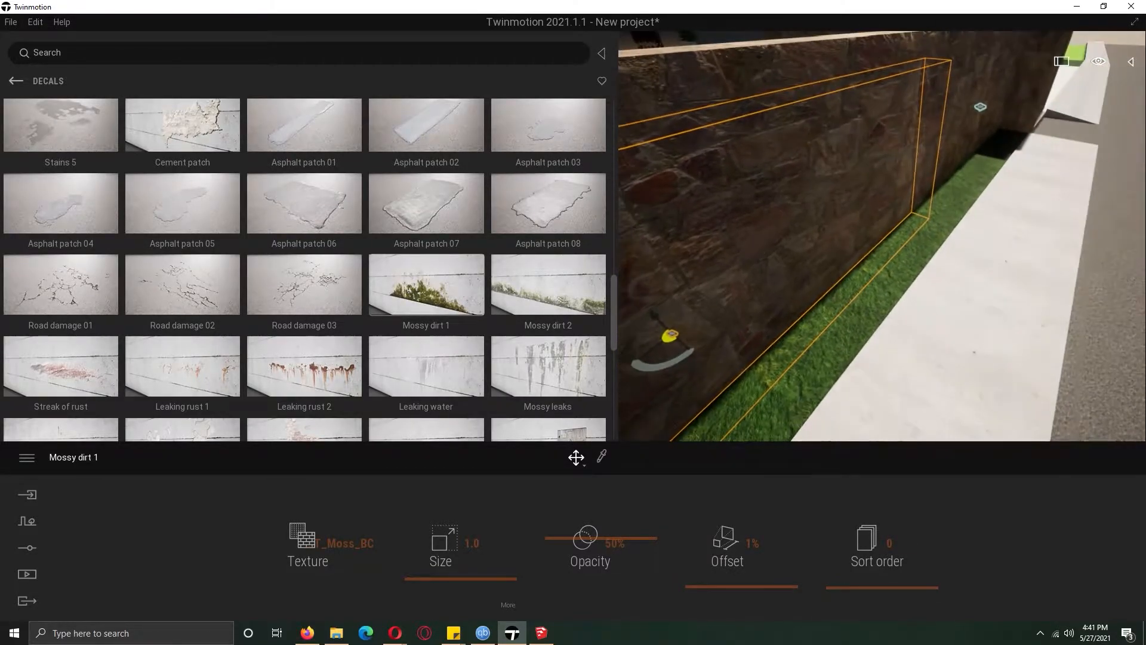
{"action": "left_click_drag", "start_coordinate": [687, 342], "coordinate": [682, 341]}
{"action": "right_click_drag", "start_coordinate": [682, 341], "coordinate": [624, 310]}
{"action": "scroll", "coordinate": [882, 236], "scroll_direction": "down", "scroll_amount": 5}
Set the width of the moss decal nearer the gate to 1.6 and shift it along the wall away from the gate
{"action": "left_click", "coordinate": [902, 240]}
{"action": "left_click", "coordinate": [506, 603]}
{"action": "left_click", "coordinate": [661, 582]}
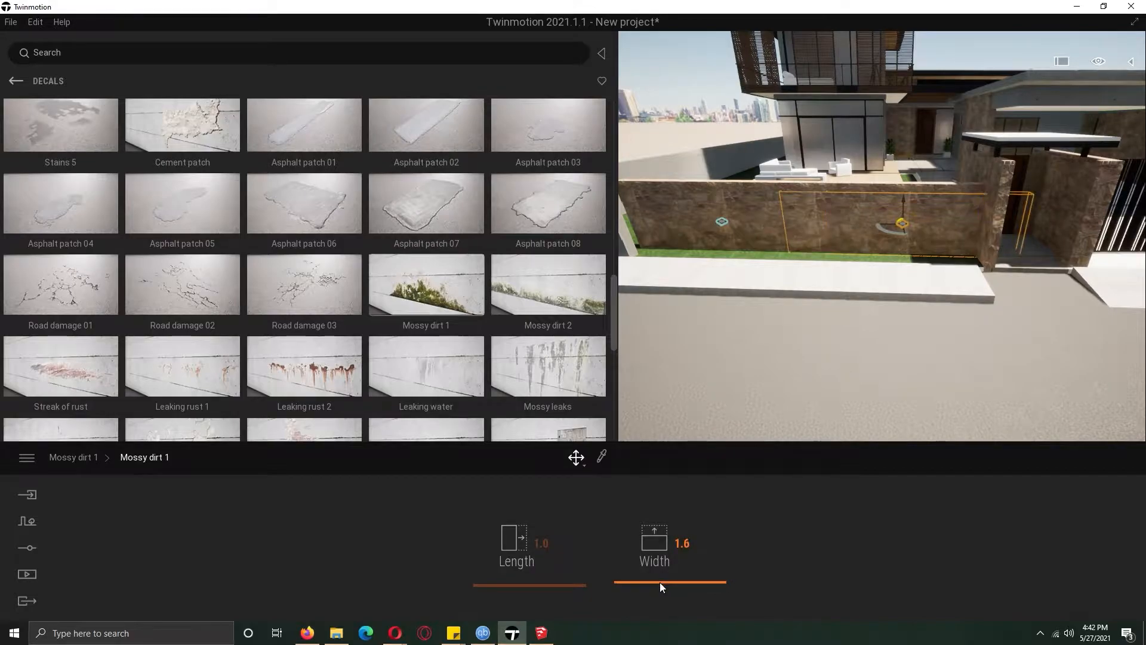
{"action": "left_click_drag", "start_coordinate": [885, 224], "coordinate": [850, 227]}
Set the opacity of both Mossy dirt 1 decals on the front wall to 40%
{"action": "left_click", "coordinate": [73, 457]}
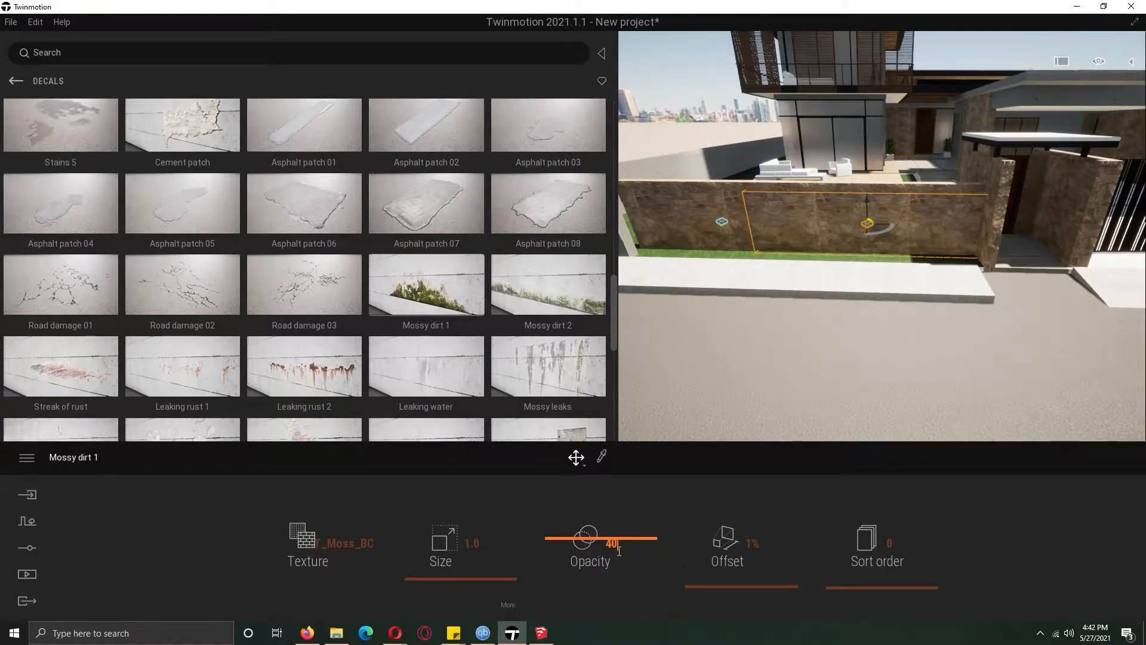
{"action": "left_click", "coordinate": [722, 224]}
{"action": "left_click", "coordinate": [617, 543]}
{"action": "type", "text": "40"}
{"action": "key", "text": "Return"}
{"action": "right_click_drag", "start_coordinate": [716, 311], "coordinate": [668, 292]}
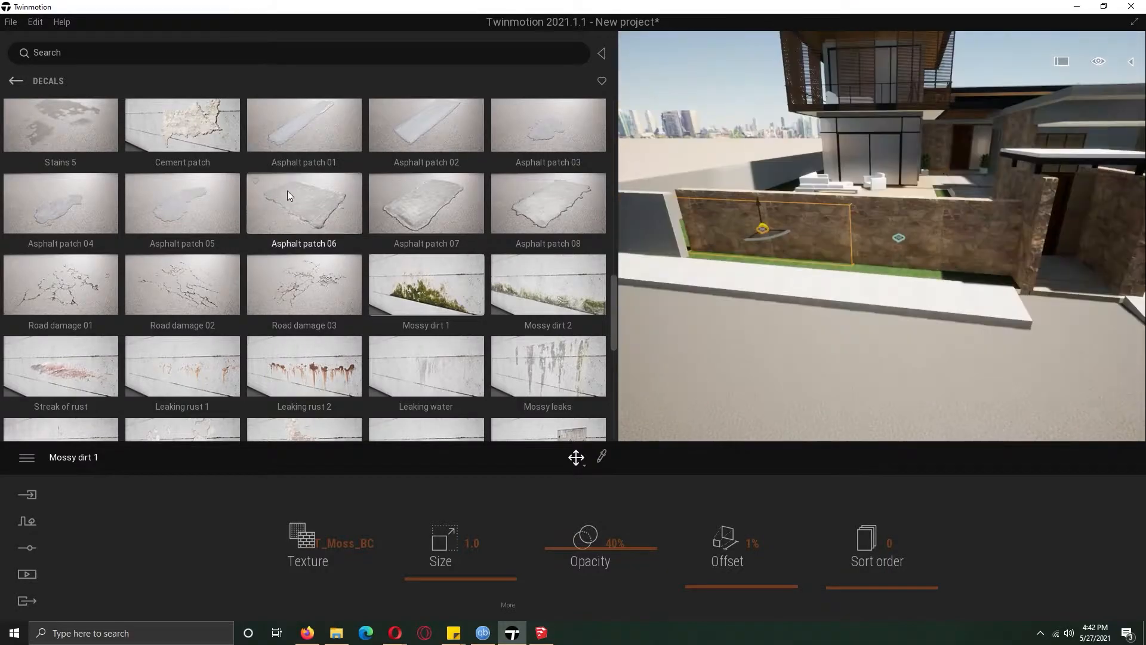
Scatter five Dead leaves 02 decals across the asphalt road in front of the house
{"action": "scroll", "coordinate": [460, 242], "scroll_direction": "up", "scroll_amount": 1}
{"action": "left_click_drag", "start_coordinate": [614, 321], "coordinate": [618, 430]}
{"action": "left_click", "coordinate": [65, 394]}
{"action": "scroll", "coordinate": [783, 367], "scroll_direction": "down", "scroll_amount": 4}
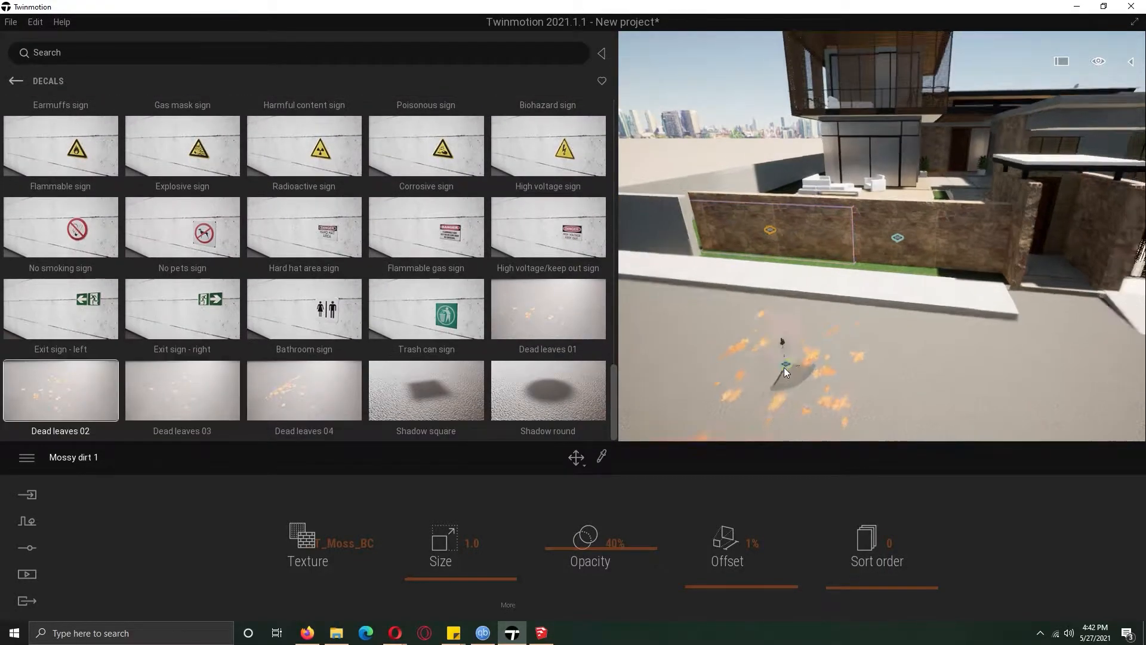
{"action": "left_click", "coordinate": [640, 281]}
{"action": "left_click", "coordinate": [728, 342]}
{"action": "left_click", "coordinate": [942, 398]}
{"action": "left_click", "coordinate": [1087, 341]}
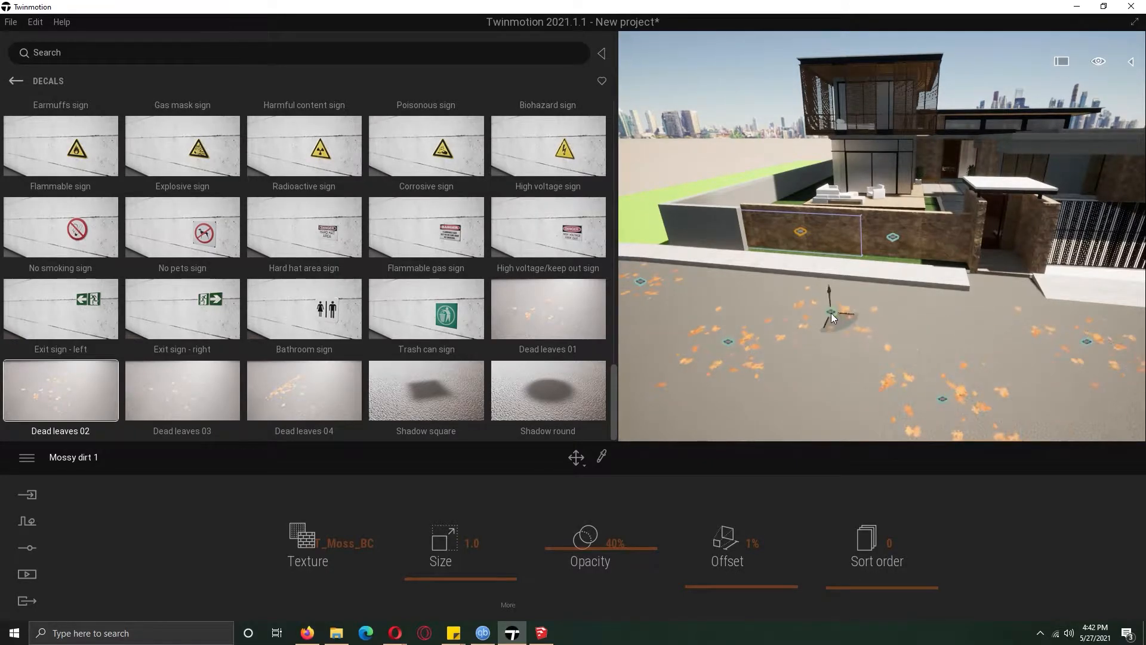
{"action": "left_click", "coordinate": [831, 313]}
Place a Puddle 1 decal and a Puddle 2 decal on the road among the dead leaves
{"action": "left_click_drag", "start_coordinate": [615, 382], "coordinate": [606, 242]}
{"action": "left_click", "coordinate": [565, 245]}
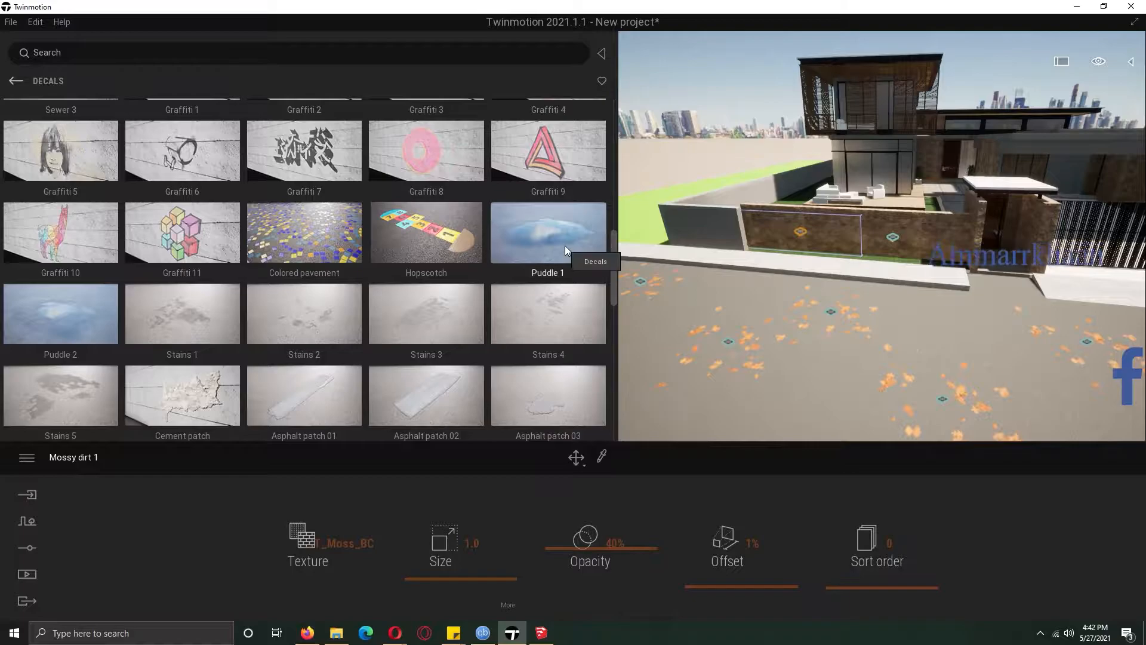
{"action": "left_click_drag", "start_coordinate": [630, 310], "coordinate": [849, 408]}
{"action": "right_click_drag", "start_coordinate": [847, 405], "coordinate": [846, 404]}
{"action": "left_click", "coordinate": [84, 317]}
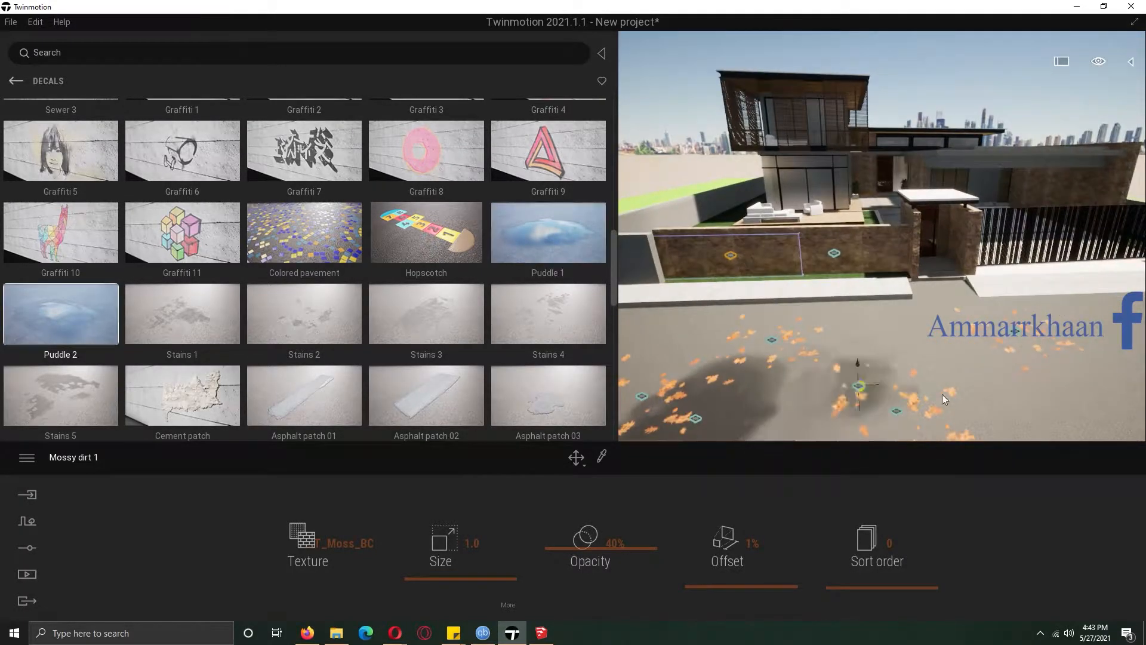
{"action": "key", "text": "Escape"}
Set the sort order of a Dead leaves 02 decal overlapping the Puddle 1 decal to 1
{"action": "left_click", "coordinate": [697, 418]}
{"action": "right_click_drag", "start_coordinate": [715, 431], "coordinate": [704, 438]}
{"action": "key", "text": "w"}
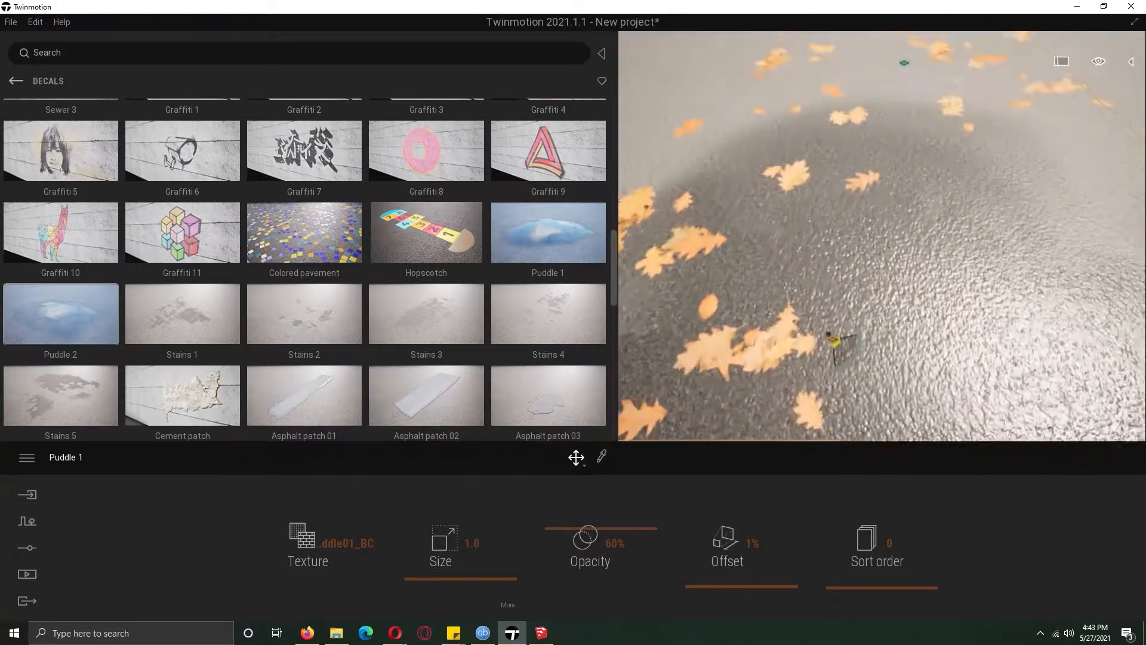
{"action": "left_click", "coordinate": [768, 342]}
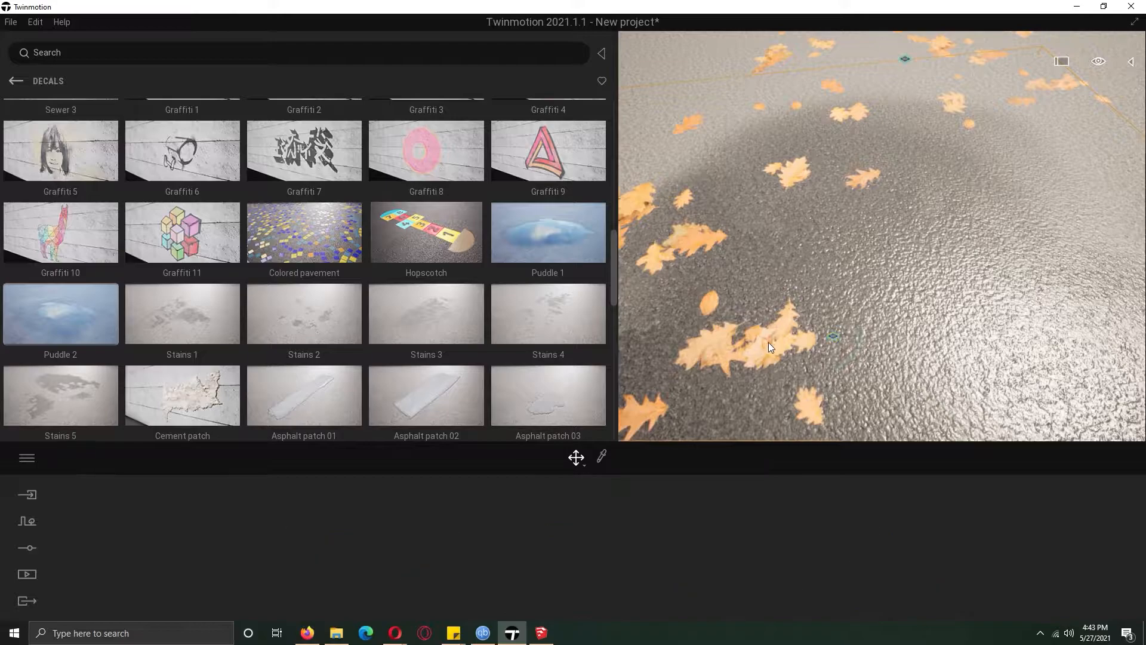
{"action": "right_click_drag", "start_coordinate": [768, 342], "coordinate": [854, 291]}
{"action": "left_click", "coordinate": [791, 180]}
{"action": "type", "text": "1"}
{"action": "key", "text": "Return"}
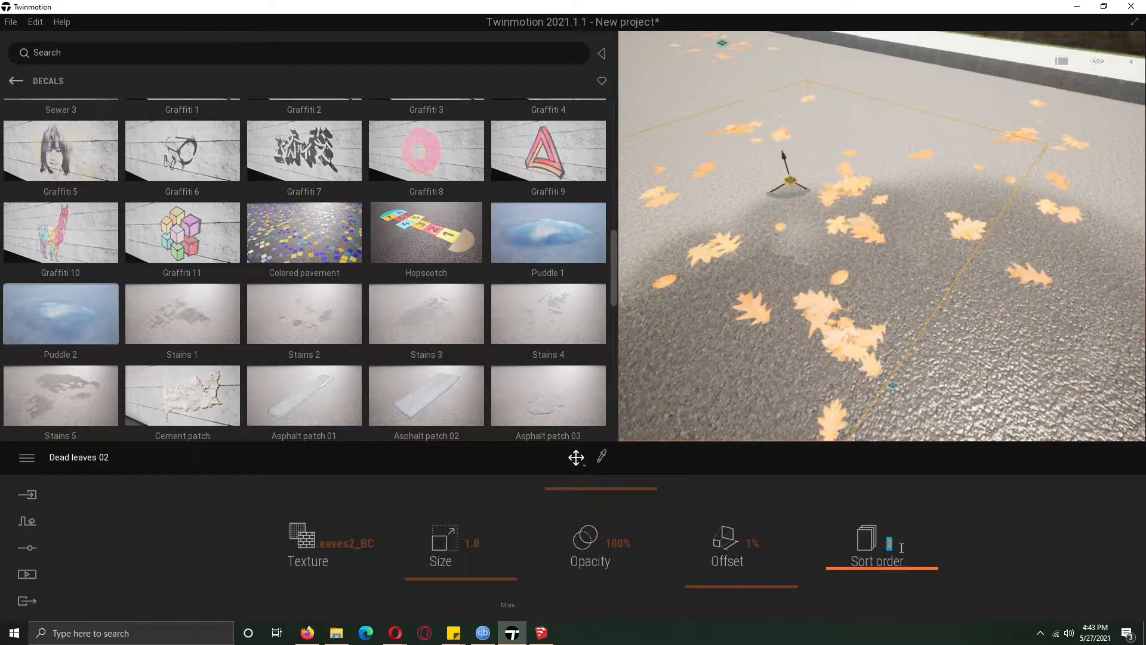
Raise the opacity of the Puddle 2 decal in front of the gate to 100%
{"action": "right_click_drag", "start_coordinate": [854, 367], "coordinate": [932, 238]}
{"action": "left_click", "coordinate": [932, 194]}
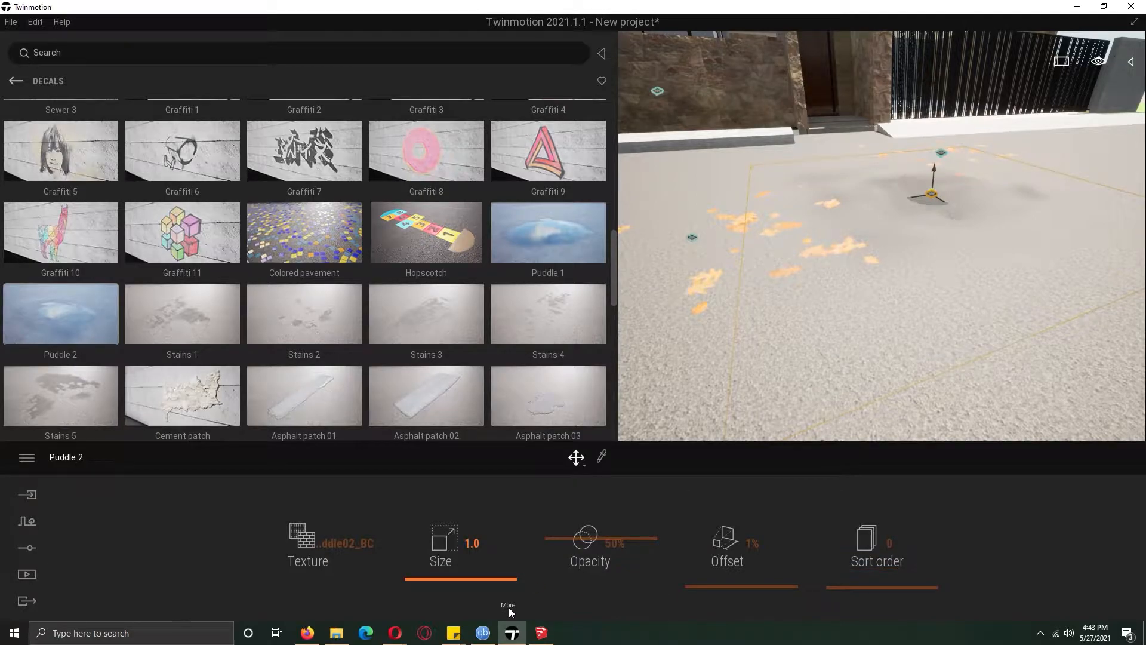
{"action": "left_click_drag", "start_coordinate": [566, 539], "coordinate": [601, 489]}
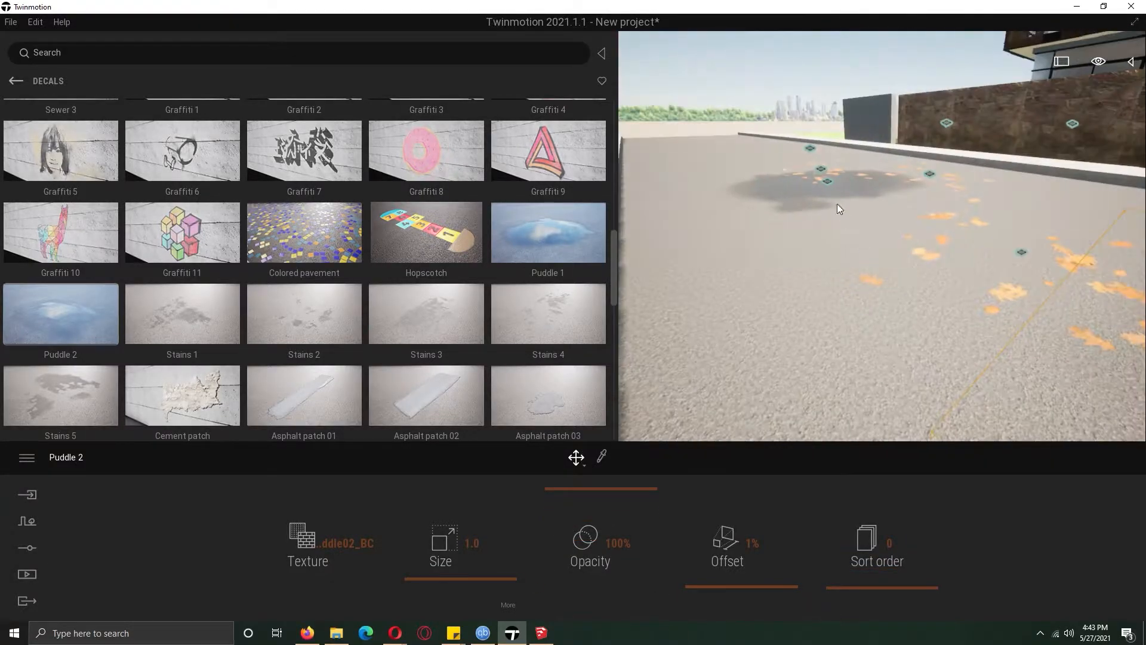
Set the Puddle 1 decal to 86% opacity and size 1.7, and enlarge the Puddle 2 decal to size 1.6
{"action": "left_click", "coordinate": [827, 181]}
{"action": "left_click_drag", "start_coordinate": [597, 540], "coordinate": [611, 511]}
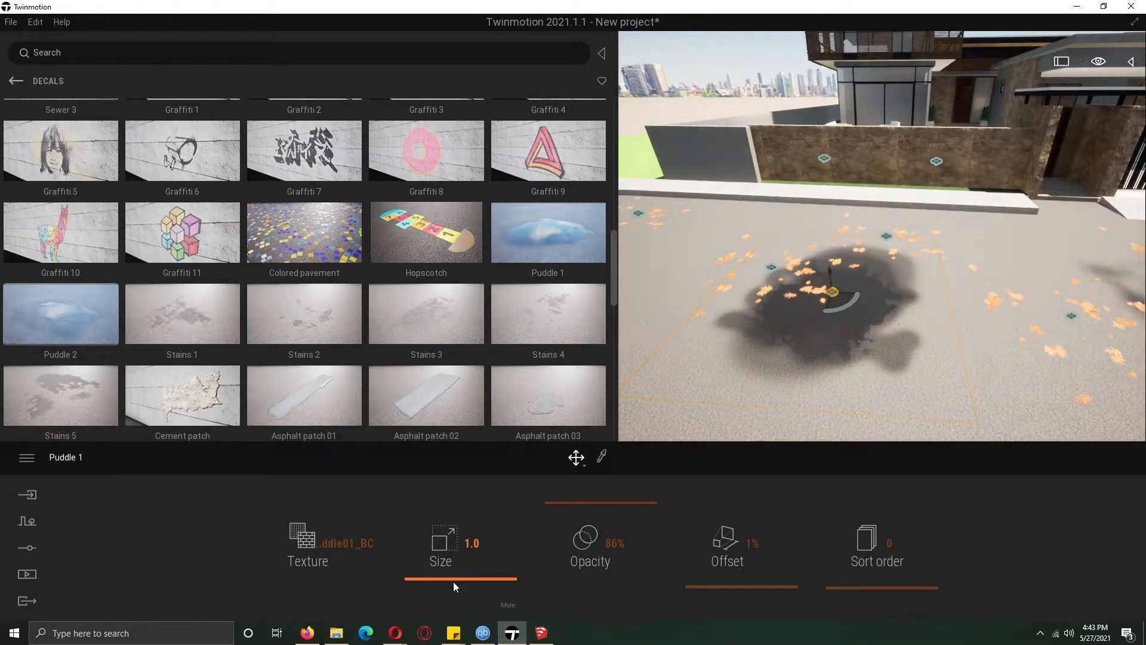
{"action": "left_click_drag", "start_coordinate": [453, 582], "coordinate": [468, 576]}
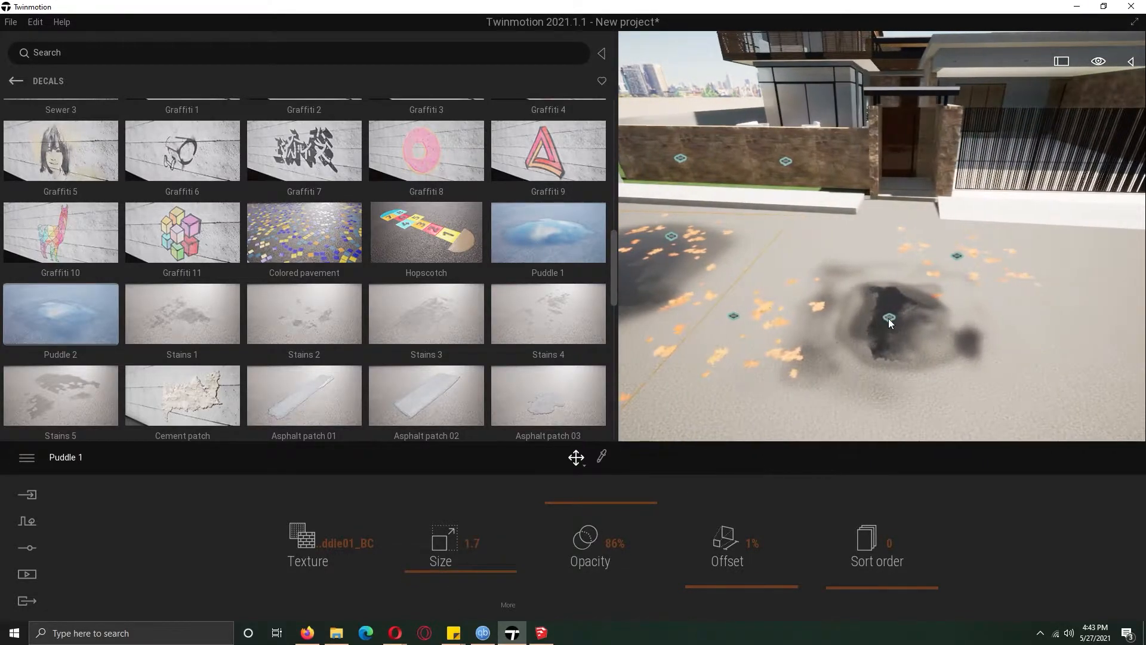
{"action": "left_click", "coordinate": [888, 318]}
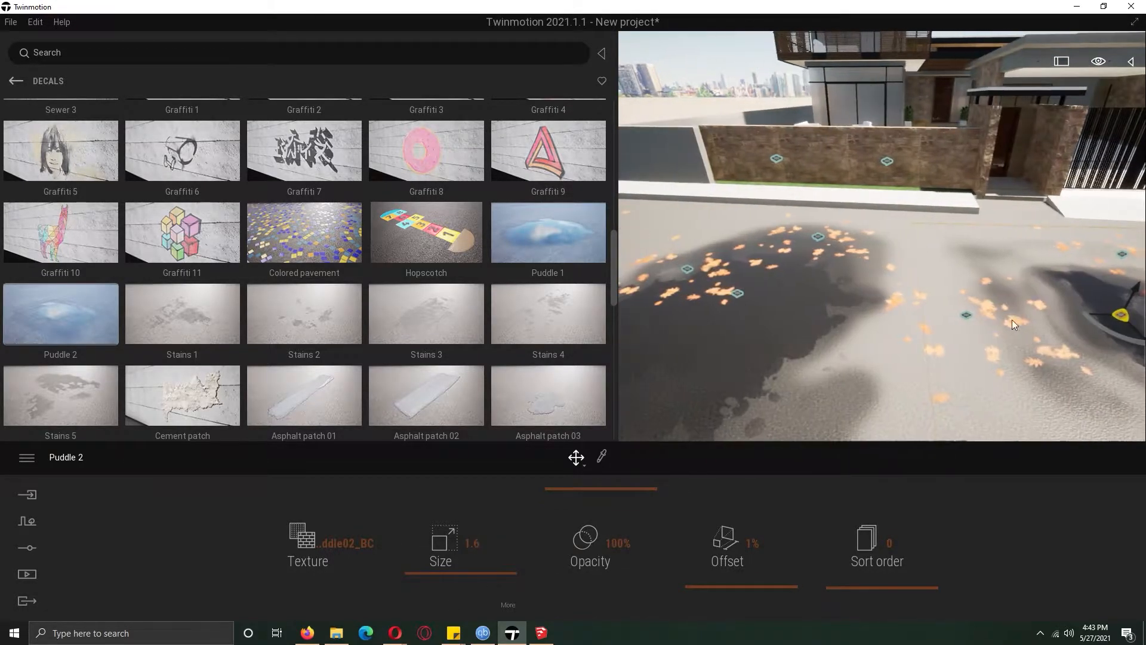
Set the sort order of the remaining Dead leaves 02 decals around the puddles to 1
{"action": "left_click", "coordinate": [965, 315]}
{"action": "left_click", "coordinate": [817, 237]}
{"action": "left_click", "coordinate": [890, 545]}
{"action": "type", "text": "1"}
{"action": "key", "text": "Return"}
{"action": "left_click", "coordinate": [687, 268]}
{"action": "right_click_drag", "start_coordinate": [770, 240], "coordinate": [721, 239]}
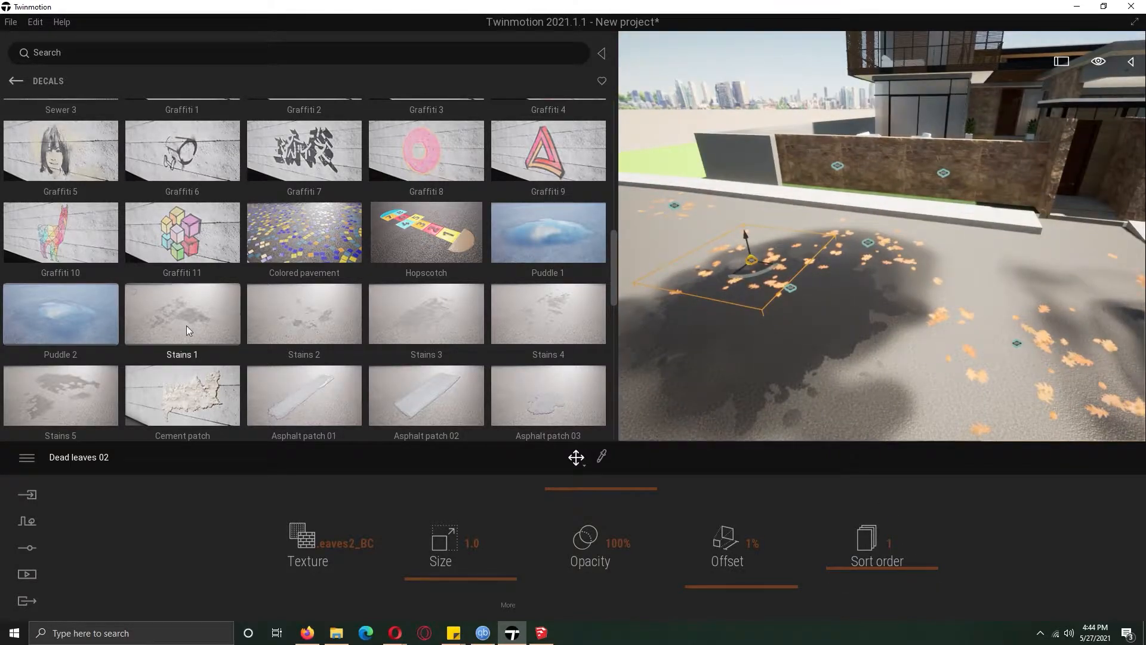
Place a Line marking decal along the middle of the road, across the Puddle 2 decal
{"action": "left_click_drag", "start_coordinate": [617, 277], "coordinate": [604, 153]}
{"action": "left_click_drag", "start_coordinate": [318, 300], "coordinate": [933, 345]}
{"action": "middle_click_drag", "start_coordinate": [936, 348], "coordinate": [550, 128], "text": "shift"}
{"action": "left_click", "coordinate": [549, 129]}
{"action": "left_click", "coordinate": [967, 322]}
Set the Puddle 2 decal's sort order to 2 and check how it overlaps the line marking
{"action": "left_click", "coordinate": [896, 543]}
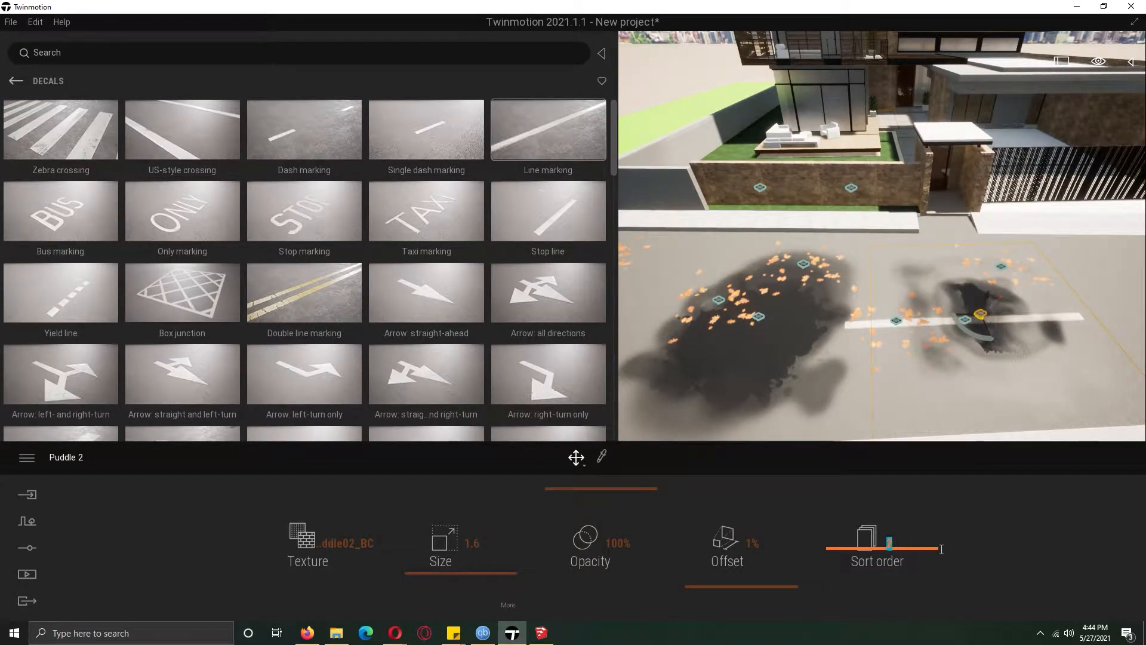
{"action": "middle_click_drag", "start_coordinate": [894, 378], "coordinate": [896, 355], "text": "shift"}
{"action": "scroll", "coordinate": [894, 379], "scroll_direction": "up", "scroll_amount": 5}
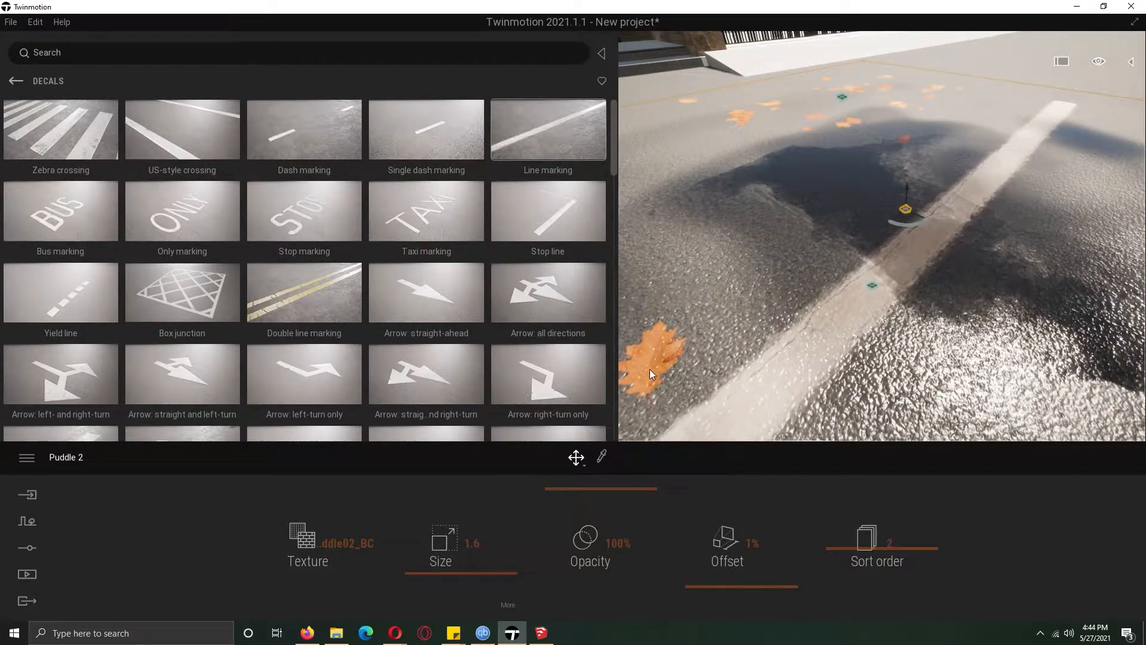
{"action": "key", "text": "Escape"}
Try a sort order of 3 on the Line marking decal and set it back to 0
{"action": "left_click", "coordinate": [871, 285]}
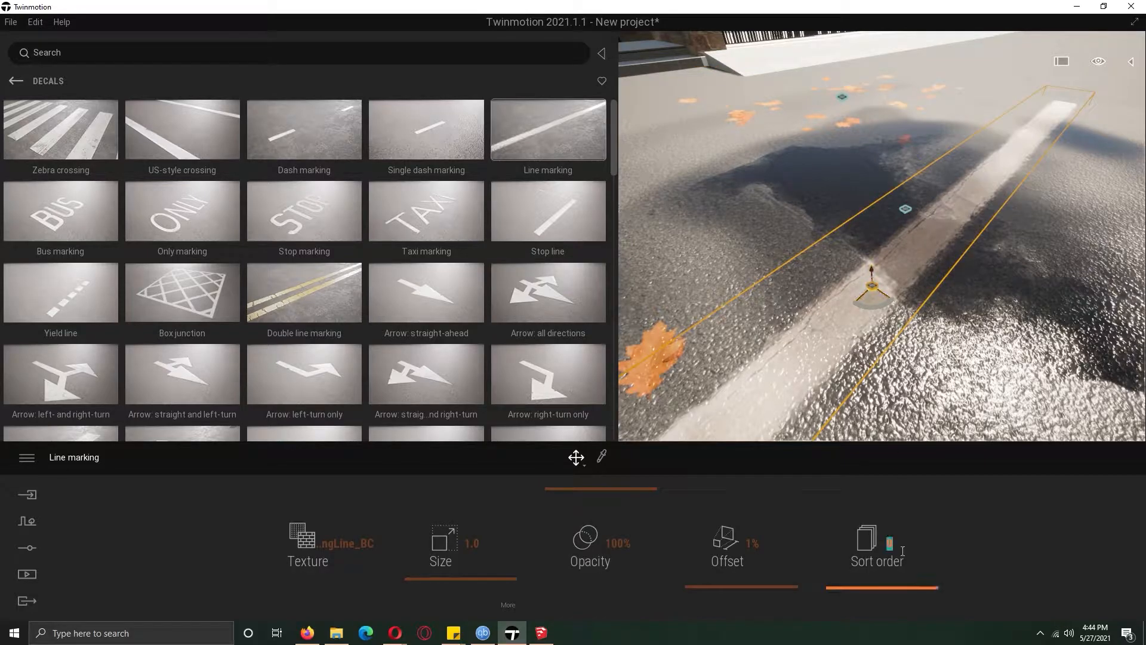
{"action": "type", "text": "3"}
{"action": "key", "text": "Return"}
{"action": "type", "text": "0"}
{"action": "key", "text": "Return"}
Set the Puddle 2 decal's sort order to 1 and open the Puddle 1 decal's sort order for editing
{"action": "middle_click_drag", "start_coordinate": [904, 245], "coordinate": [949, 239], "text": "shift"}
{"action": "left_click", "coordinate": [956, 218]}
{"action": "type", "text": "1"}
{"action": "key", "text": "Return"}
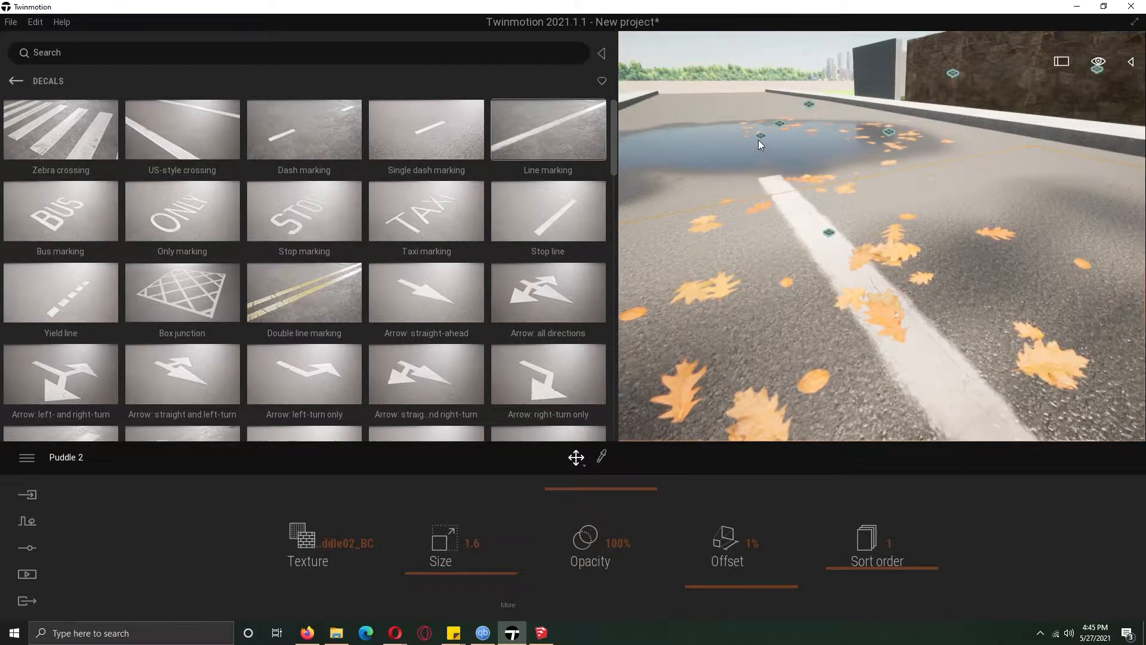
{"action": "left_click", "coordinate": [758, 140]}
{"action": "left_click", "coordinate": [905, 551]}
Select several Dead leaves 02 decals on the road together and set their sort order to 2
{"action": "left_click", "coordinate": [832, 234]}
{"action": "left_click", "coordinate": [892, 134], "text": "ctrl"}
{"action": "left_click", "coordinate": [810, 106], "text": "ctrl"}
{"action": "right_click_drag", "start_coordinate": [811, 106], "coordinate": [801, 199]}
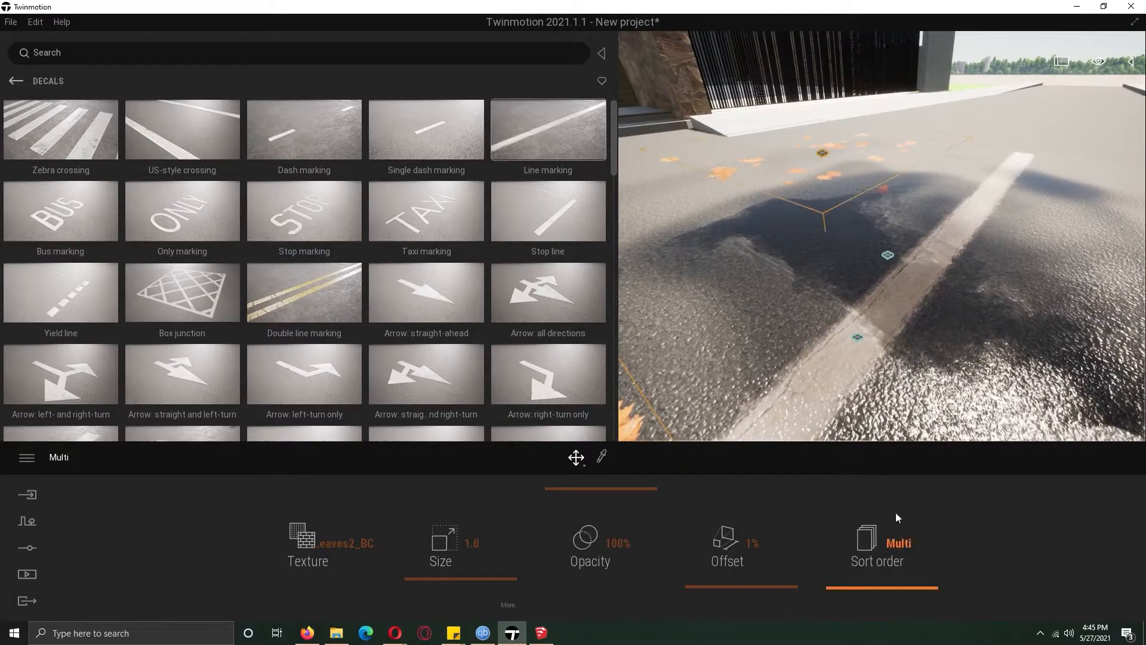
{"action": "type", "text": "2"}
{"action": "key", "text": "Return"}
Try copying the Line marking decal along the road as one instance spaced 6.51 m, and delete the copy
{"action": "right_click_drag", "start_coordinate": [890, 311], "coordinate": [909, 254]}
{"action": "left_click", "coordinate": [907, 253]}
{"action": "scroll", "coordinate": [872, 247], "scroll_direction": "down", "scroll_amount": 3}
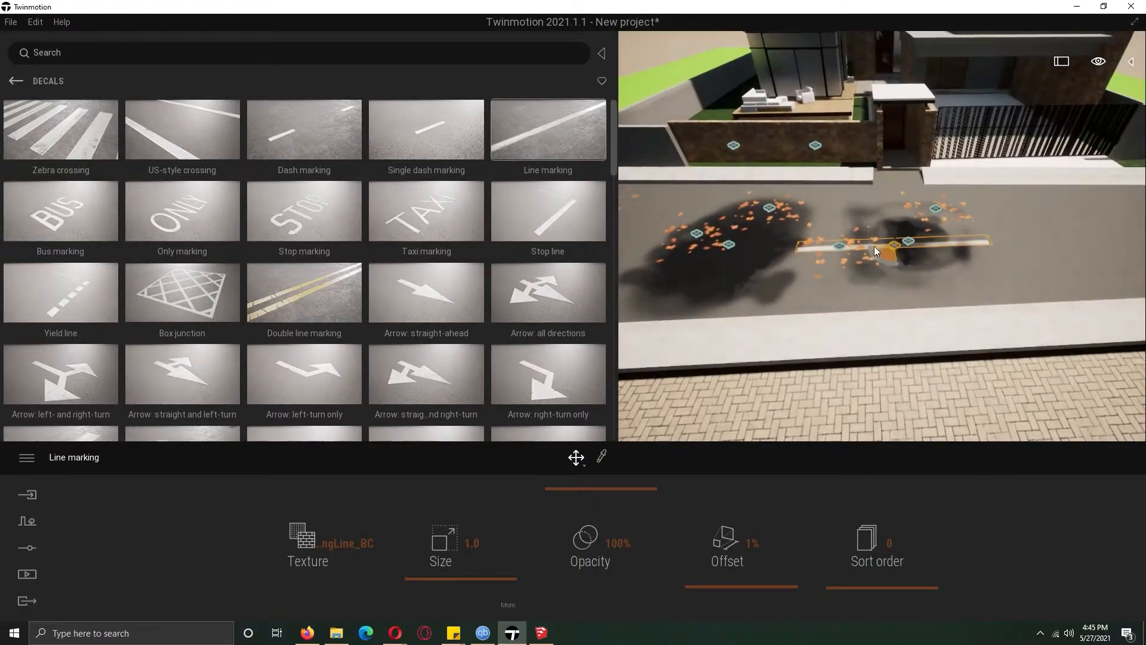
{"action": "left_click_drag", "start_coordinate": [822, 255], "coordinate": [1097, 257]}
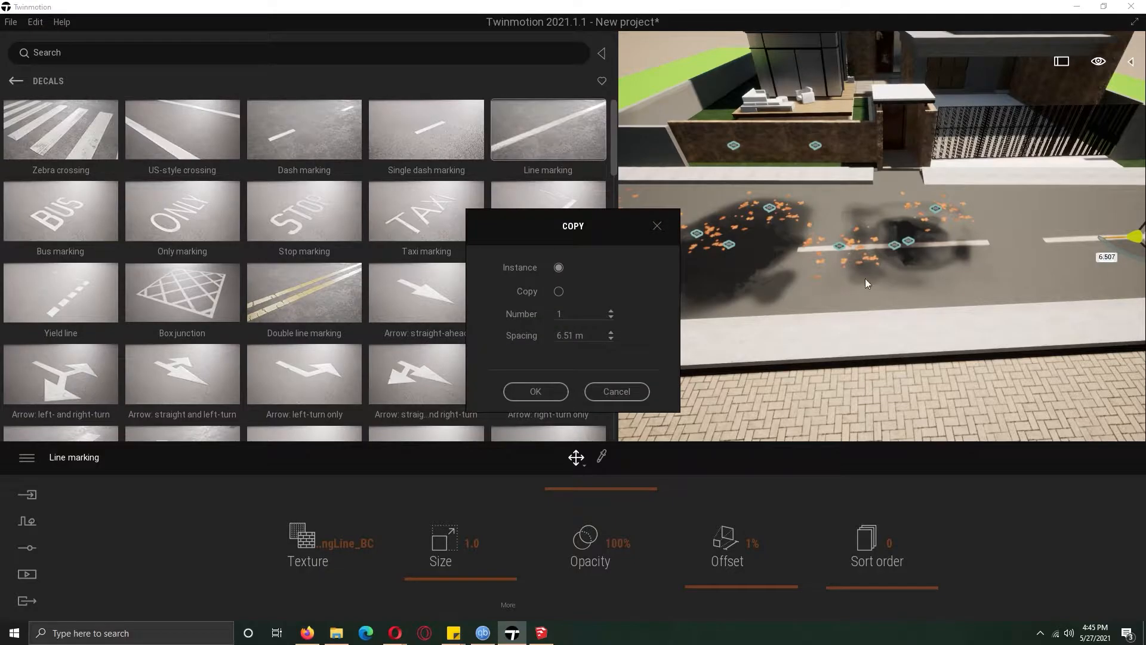
{"action": "left_click", "coordinate": [536, 391]}
{"action": "scroll", "coordinate": [849, 356], "scroll_direction": "down", "scroll_amount": 3}
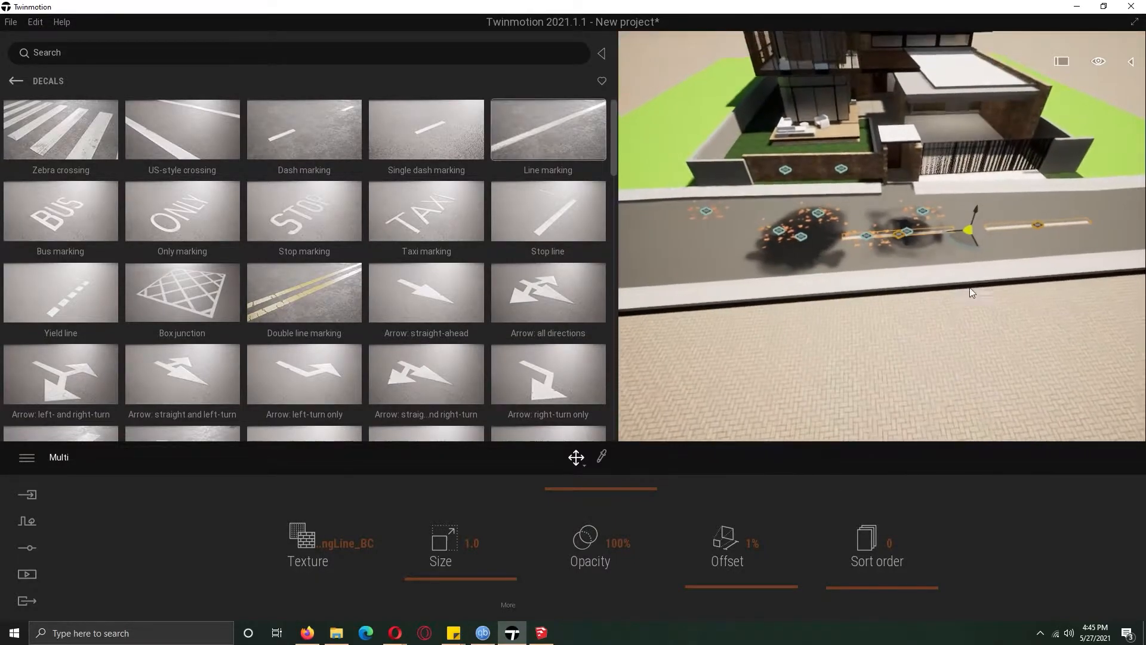
{"action": "left_click", "coordinate": [1038, 224]}
{"action": "key", "text": "Delete"}
Copy the Line marking decal both ways along the road as instances, spaced 6.85 m one way and two at 7.22 m the other
{"action": "left_click", "coordinate": [898, 234]}
{"action": "left_click_drag", "start_coordinate": [887, 236], "coordinate": [1030, 228], "text": "shift"}
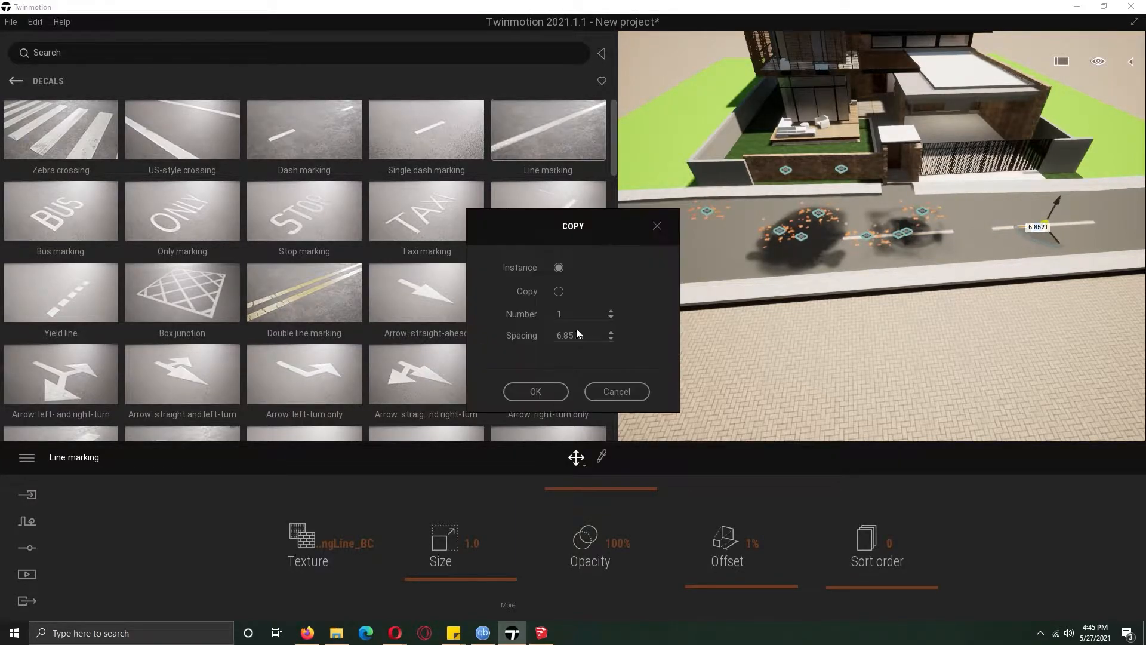
{"action": "key", "text": "Return"}
{"action": "left_click", "coordinate": [898, 234]}
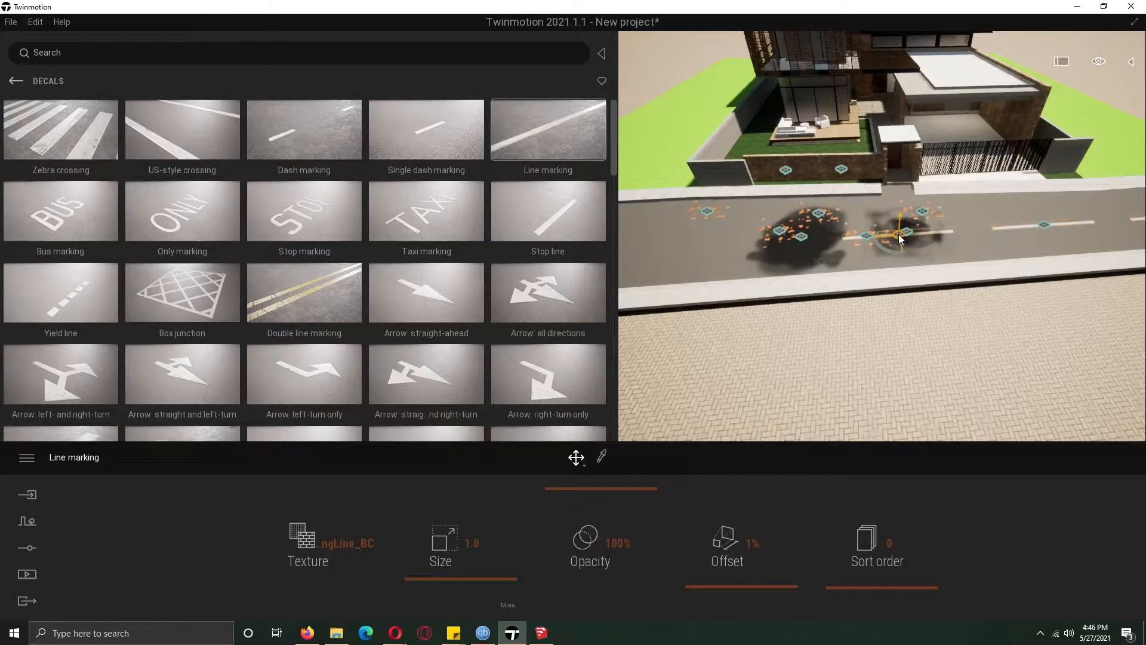
{"action": "left_click_drag", "start_coordinate": [717, 252], "coordinate": [718, 252], "text": "shift"}
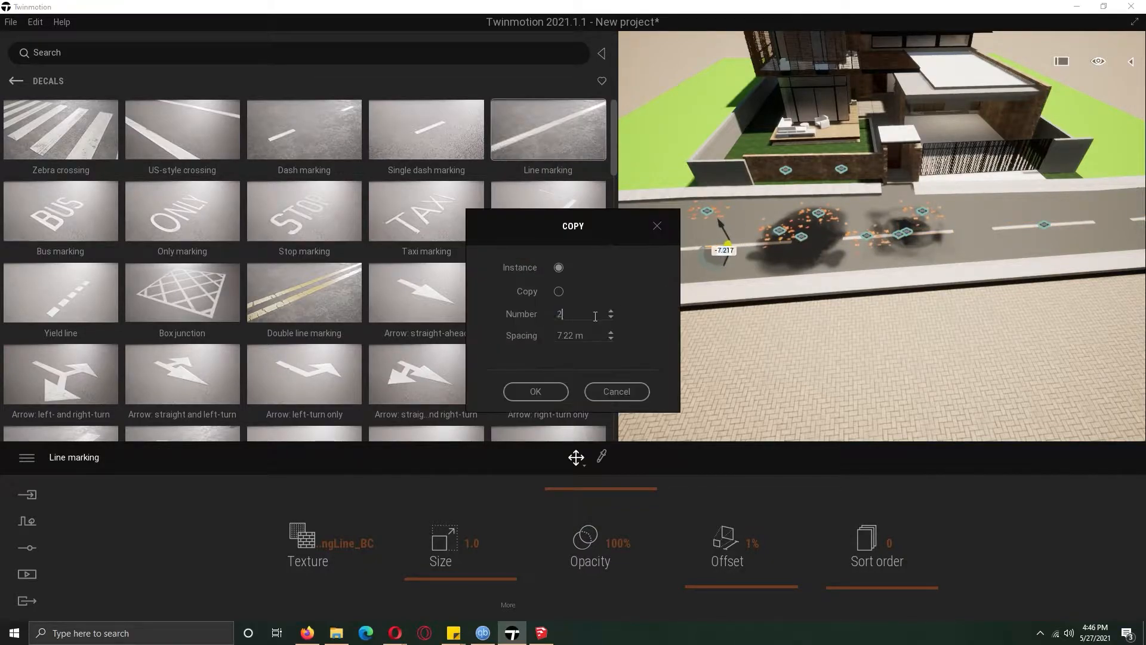
{"action": "left_click", "coordinate": [506, 388]}
Try a Sewer decal and a Manhole 3 decal on the road near the pavement, deleting each one
{"action": "left_click", "coordinate": [27, 574]}
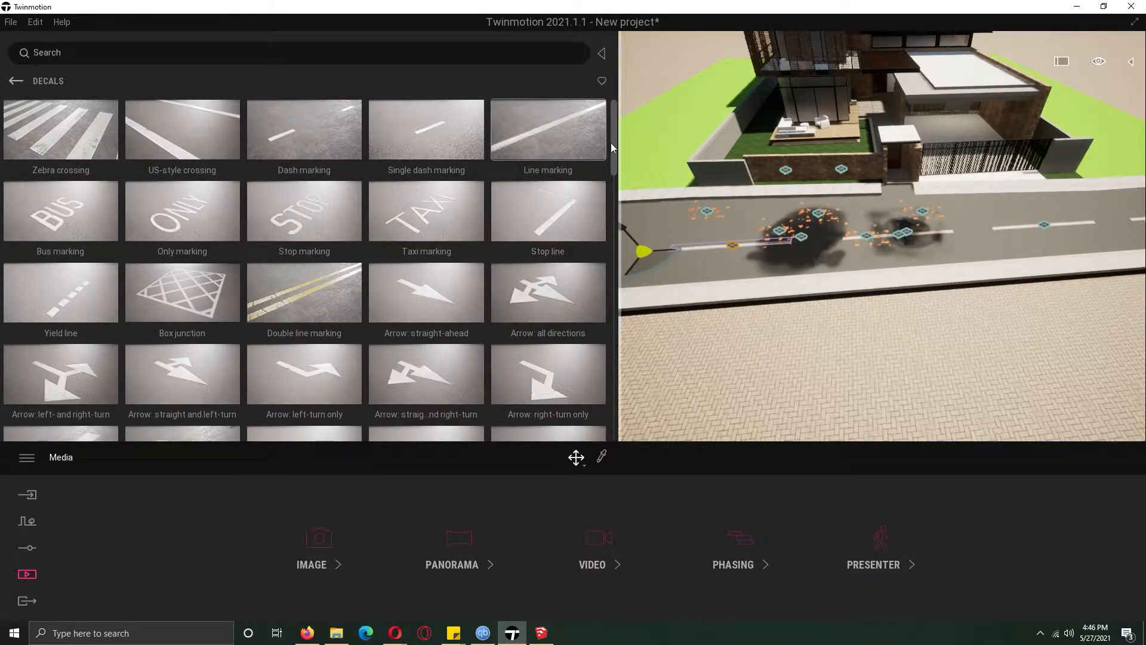
{"action": "left_click_drag", "start_coordinate": [613, 167], "coordinate": [605, 234]}
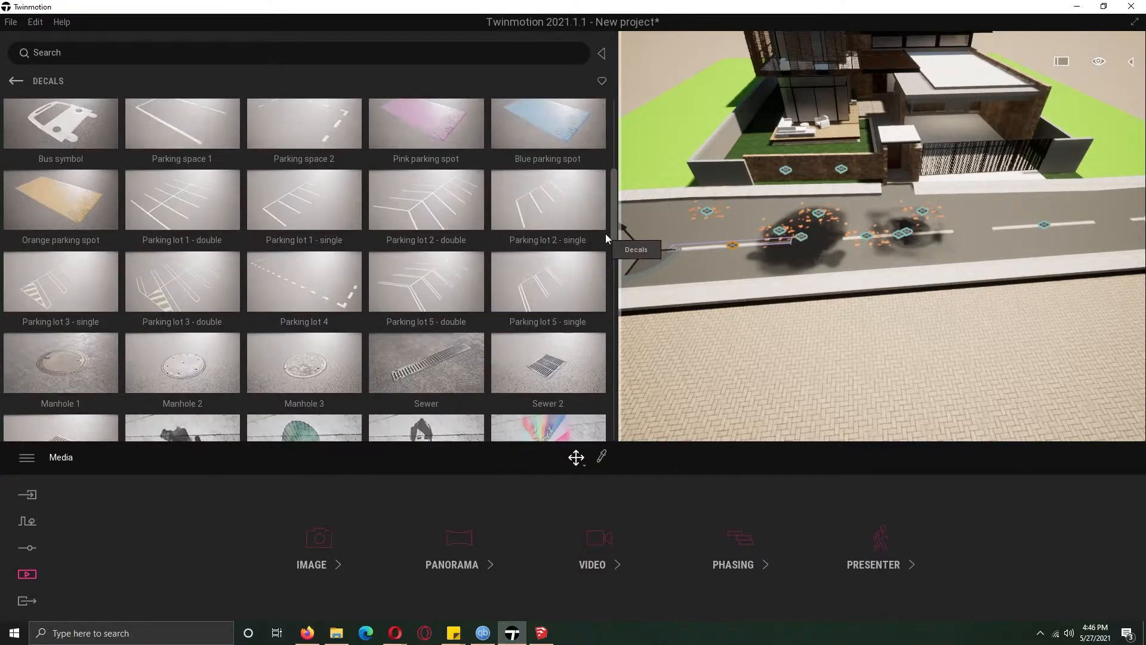
{"action": "left_click", "coordinate": [450, 346]}
{"action": "scroll", "coordinate": [995, 214], "scroll_direction": "up", "scroll_amount": 3}
{"action": "scroll", "coordinate": [995, 213], "scroll_direction": "up", "scroll_amount": 5}
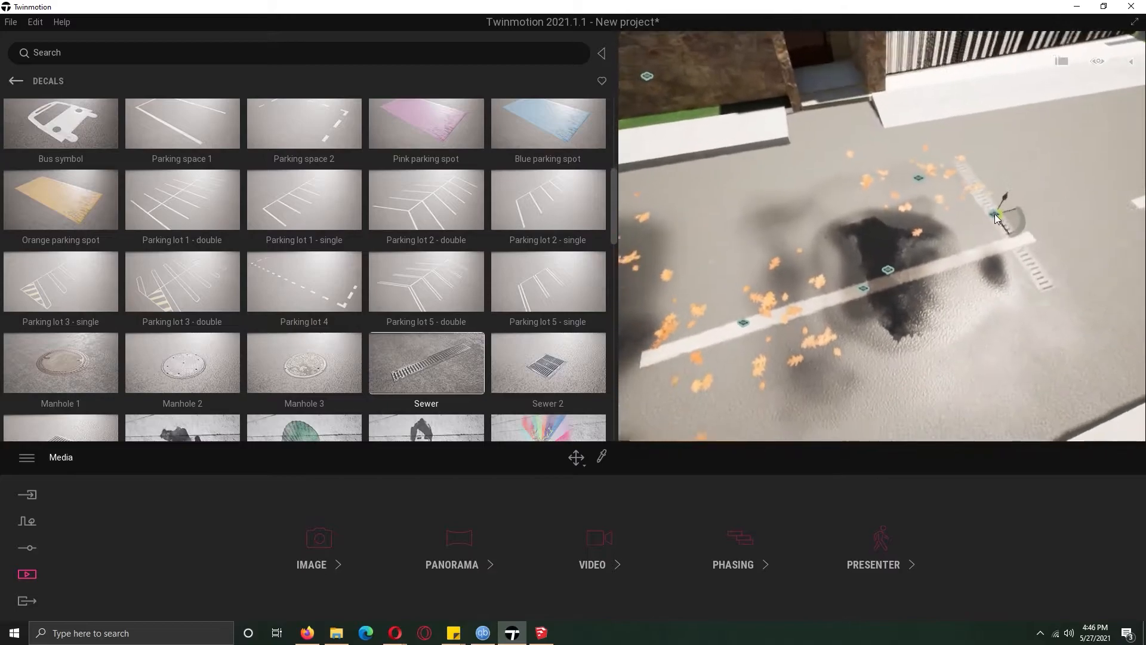
{"action": "left_click", "coordinate": [675, 256]}
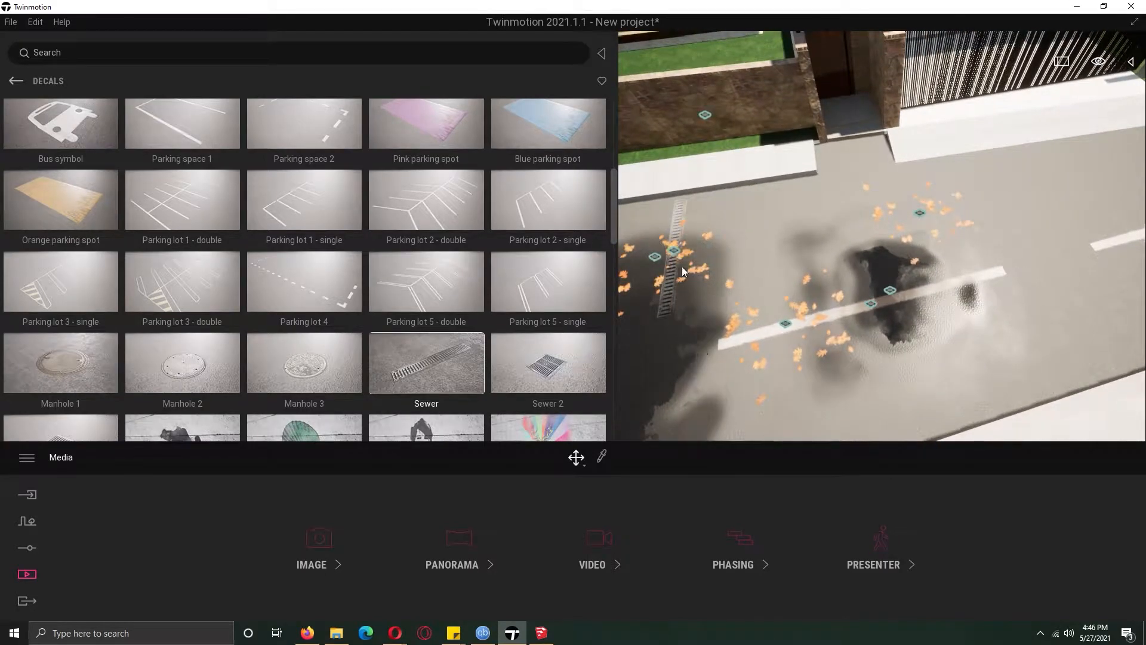
{"action": "left_click_drag", "start_coordinate": [704, 260], "coordinate": [687, 227]}
{"action": "right_click_drag", "start_coordinate": [760, 277], "coordinate": [713, 256]}
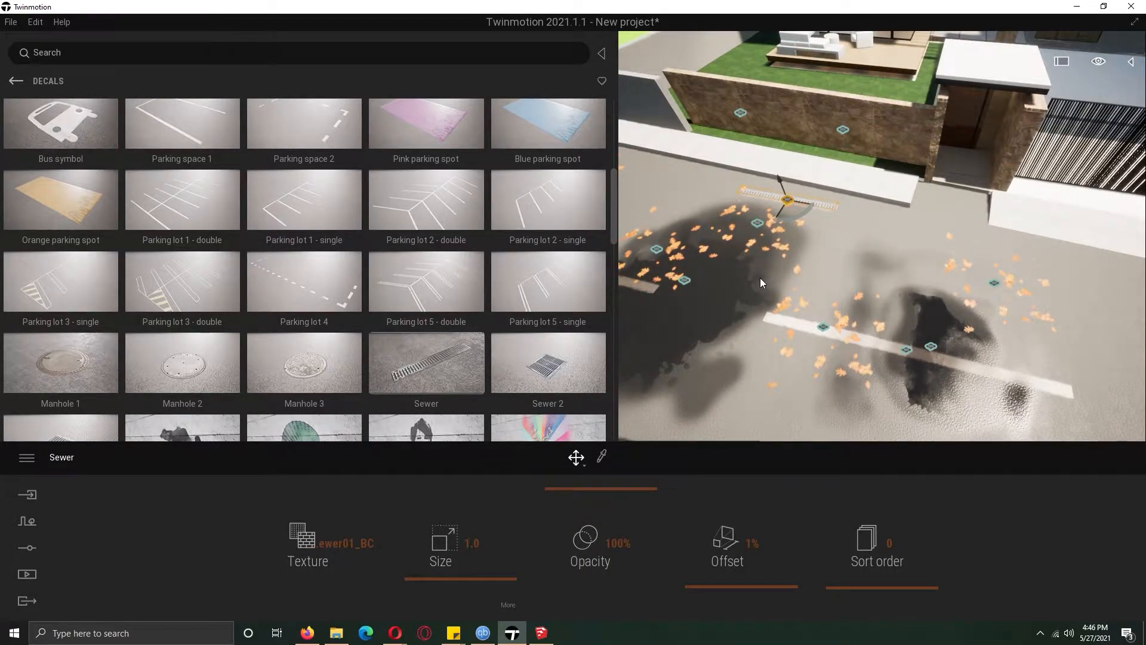
{"action": "key", "text": "Delete"}
{"action": "left_click_drag", "start_coordinate": [334, 375], "coordinate": [803, 199]}
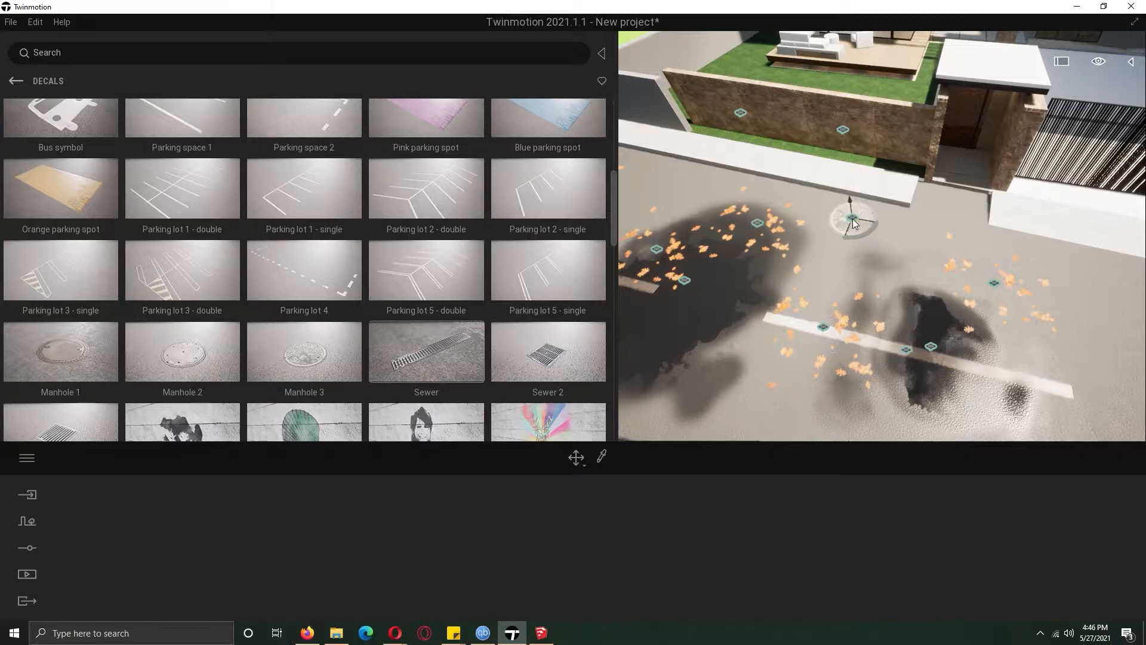
{"action": "key", "text": "Delete"}
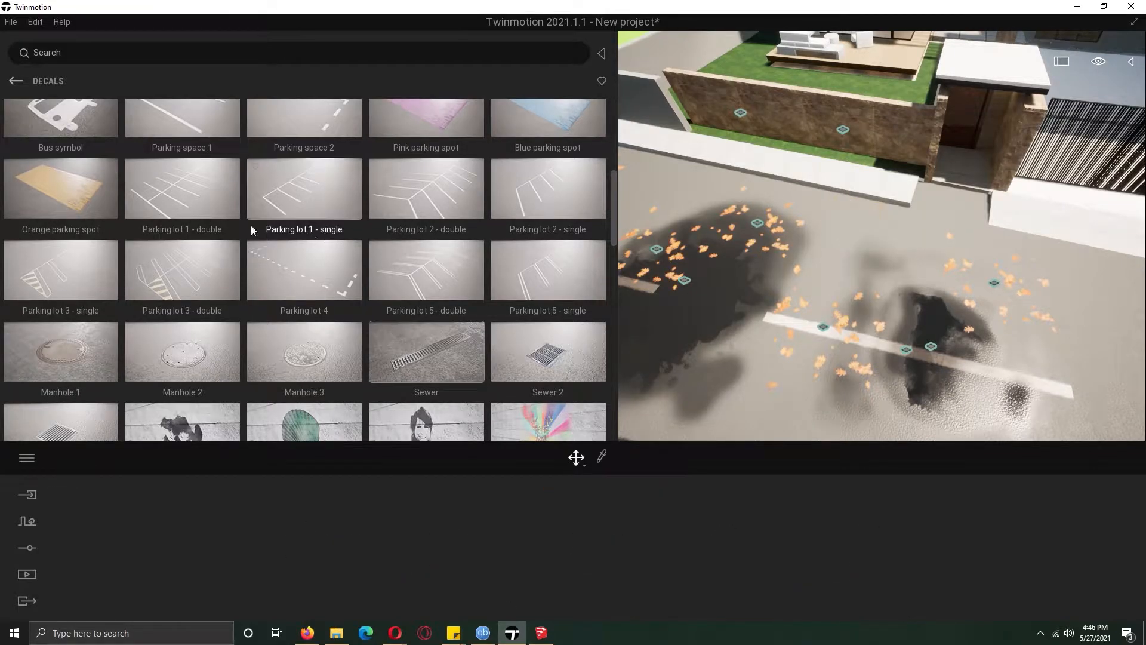
Place a Sedan 06 from the car library in the carport and rotate it to face the gate
{"action": "left_click", "coordinate": [15, 80]}
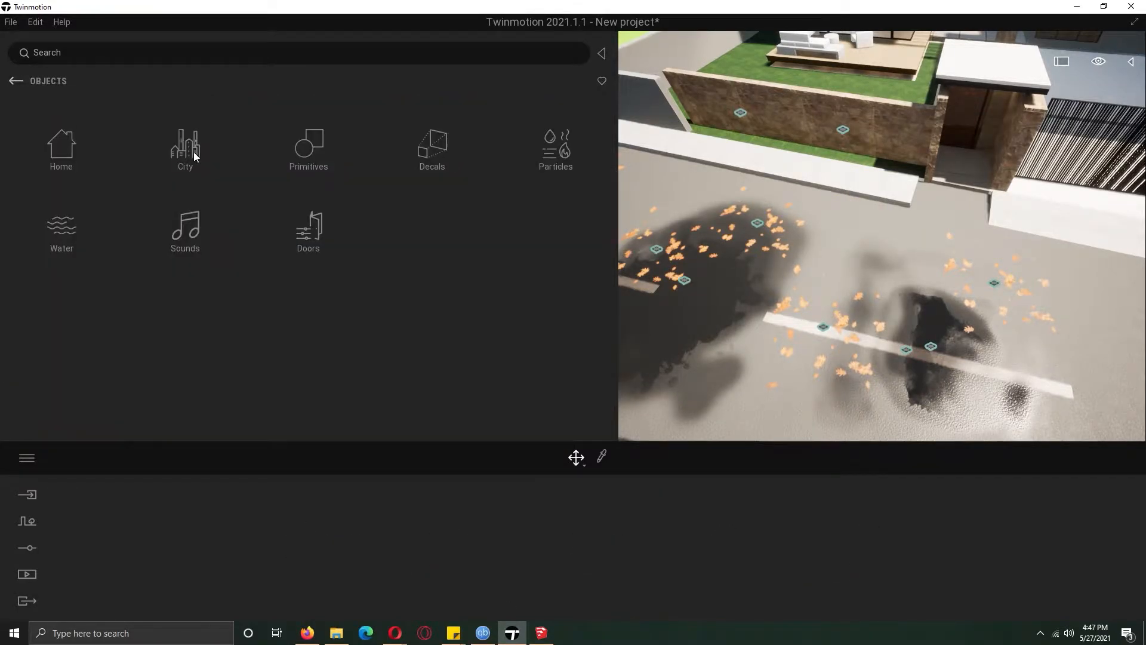
{"action": "left_click", "coordinate": [85, 146]}
{"action": "left_click", "coordinate": [15, 81]}
{"action": "left_click", "coordinate": [15, 81]}
{"action": "left_click", "coordinate": [309, 146]}
{"action": "left_click", "coordinate": [19, 81]}
{"action": "left_click", "coordinate": [185, 226]}
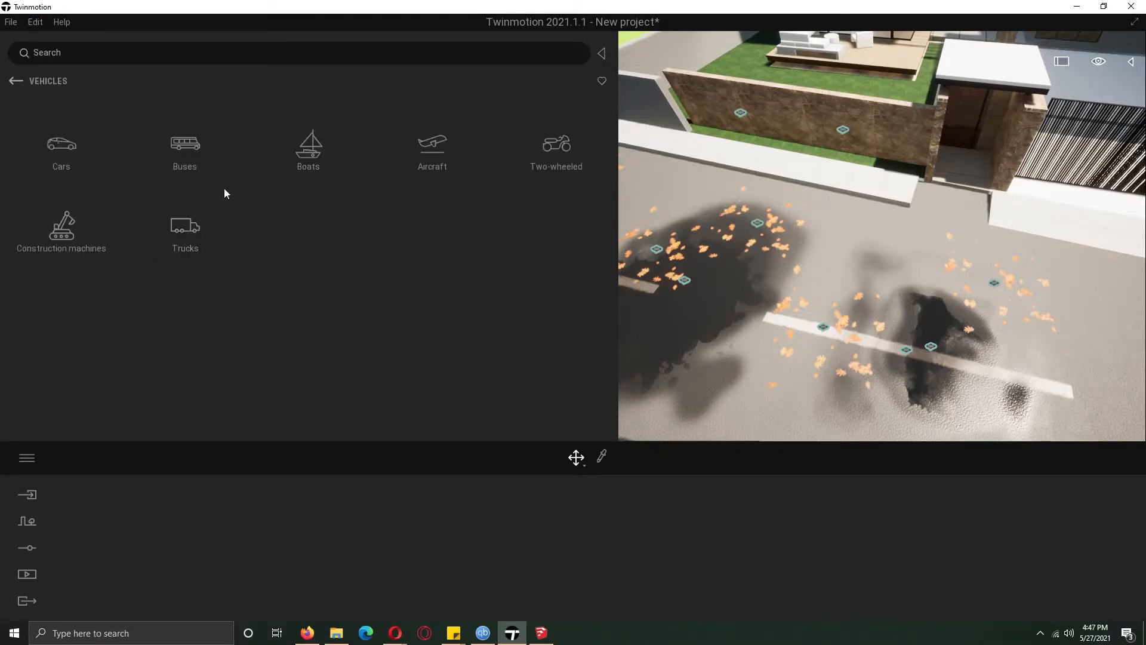
{"action": "left_click", "coordinate": [60, 143]}
{"action": "left_click_drag", "start_coordinate": [440, 233], "coordinate": [815, 167]}
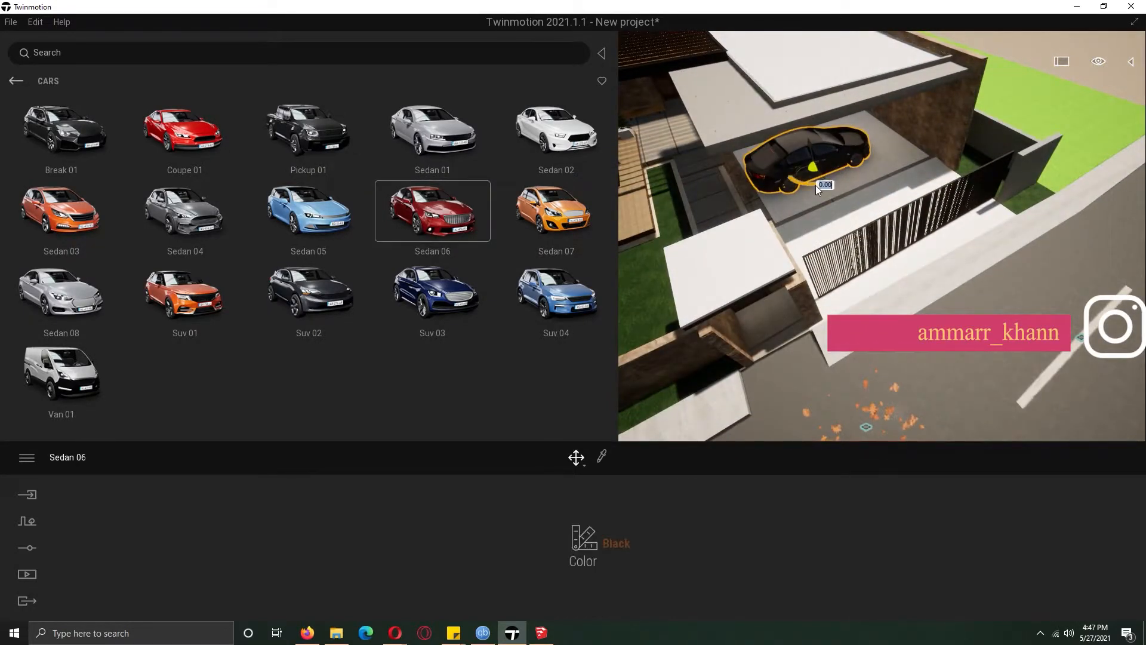
{"action": "mouse_move", "coordinate": [815, 184]}
{"action": "left_mouse_down"}
{"action": "mouse_move", "coordinate": [803, 173]}
{"action": "mouse_move", "coordinate": [800, 185]}
{"action": "left_mouse_up"}
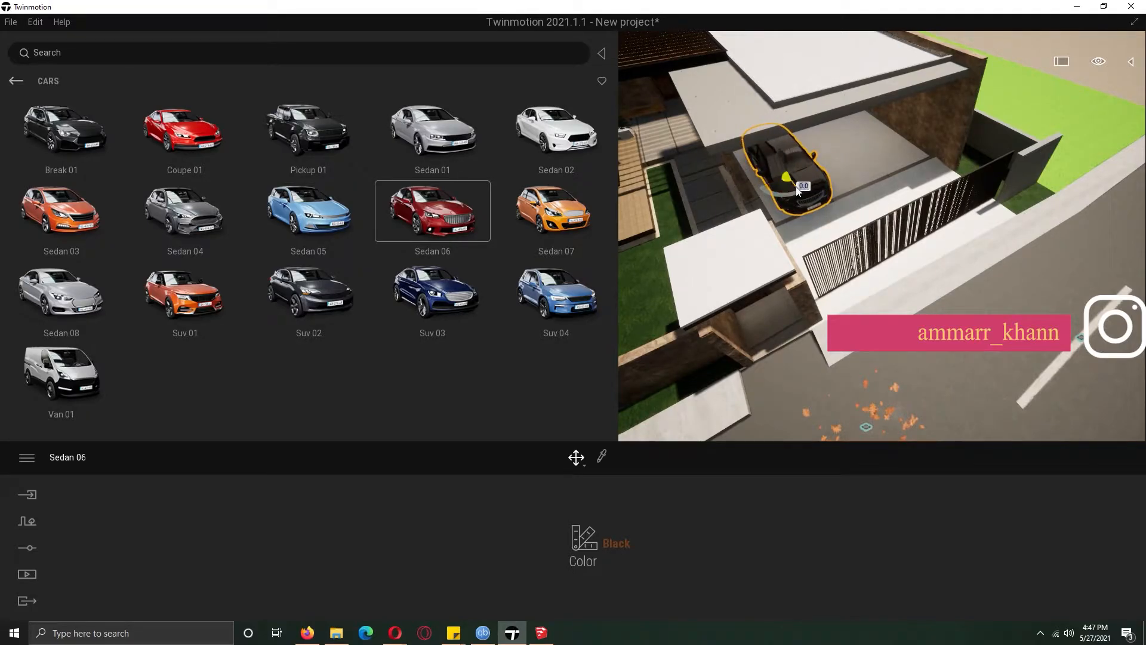
Place a Suv 01 beside the sedan in the carport, try paint colours such as Apple green, and set it to Turquoise
{"action": "left_click_drag", "start_coordinate": [185, 292], "coordinate": [823, 157]}
{"action": "mouse_move", "coordinate": [167, 328]}
{"action": "right_click_drag", "start_coordinate": [883, 263], "coordinate": [832, 267]}
{"action": "left_click", "coordinate": [594, 541]}
{"action": "left_click", "coordinate": [643, 449]}
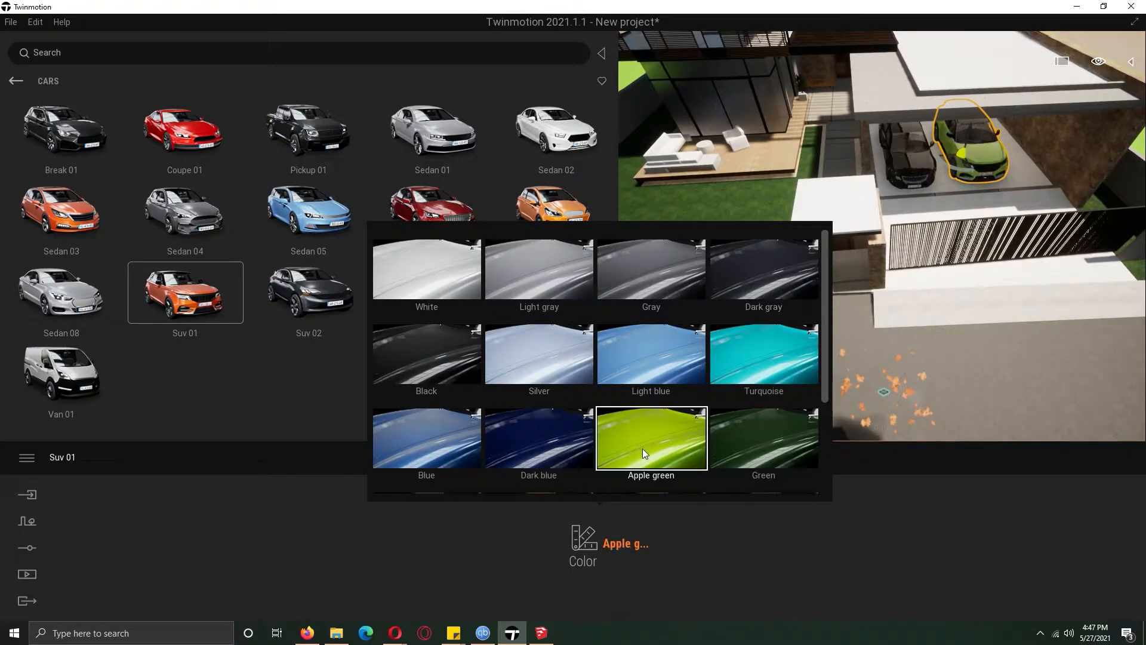
{"action": "scroll", "coordinate": [716, 441], "scroll_direction": "down", "scroll_amount": 1}
{"action": "left_click", "coordinate": [779, 431]}
{"action": "left_click", "coordinate": [678, 443]}
{"action": "scroll", "coordinate": [597, 376], "scroll_direction": "up", "scroll_amount": 1}
{"action": "left_click", "coordinate": [588, 370]}
{"action": "left_click", "coordinate": [727, 360]}
{"action": "key", "text": "Down"}
Place a Pickup 01 on the road in front of the house and change the carport SUV's colour to red
{"action": "left_click", "coordinate": [312, 139]}
{"action": "left_click", "coordinate": [705, 279]}
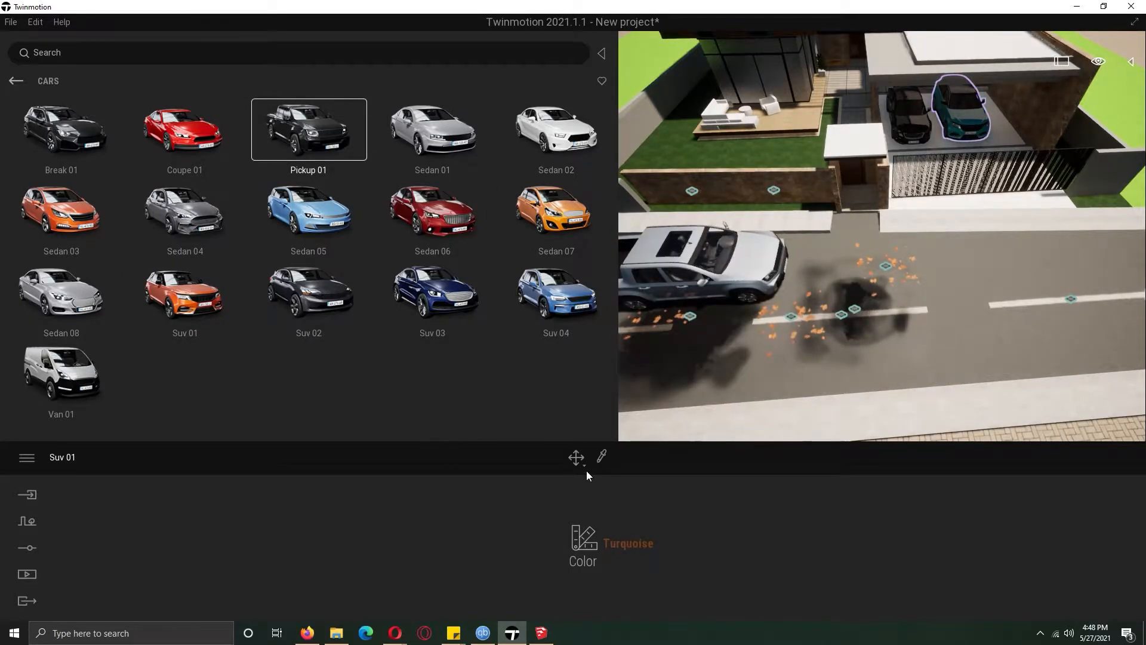
{"action": "left_click", "coordinate": [584, 539]}
{"action": "scroll", "coordinate": [826, 356], "scroll_direction": "down", "scroll_amount": 2}
{"action": "left_click", "coordinate": [539, 449]}
Set the colour of the pickup on the road to Vivid red
{"action": "left_click", "coordinate": [776, 310]}
{"action": "left_click", "coordinate": [584, 539]}
{"action": "scroll", "coordinate": [824, 303], "scroll_direction": "down", "scroll_amount": 2}
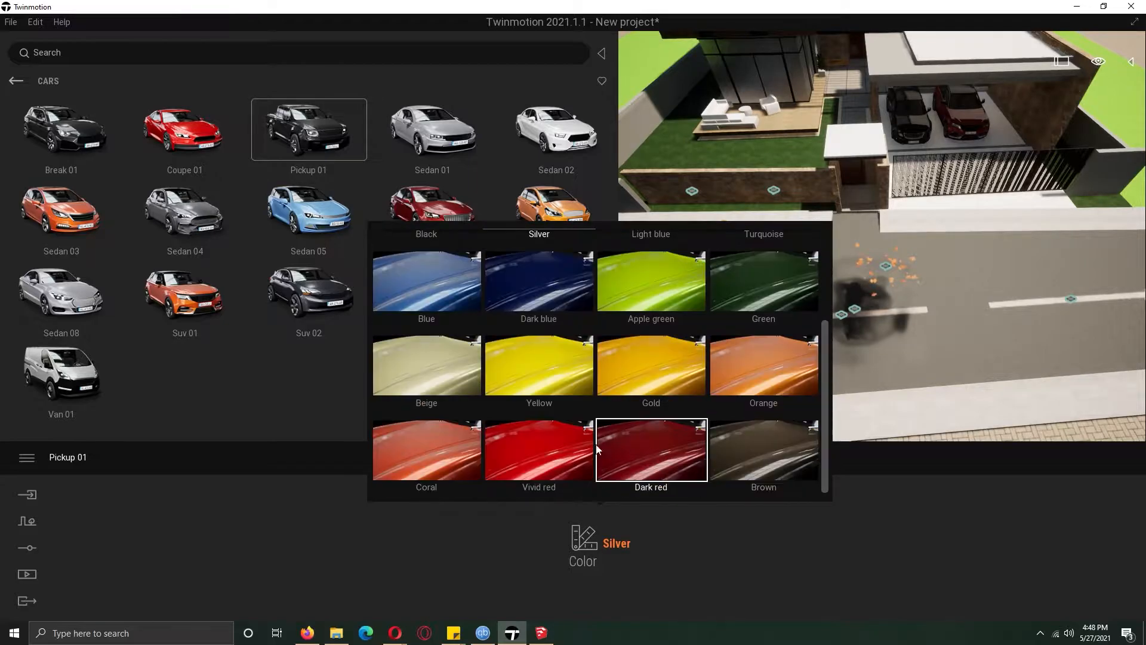
{"action": "left_click", "coordinate": [576, 445]}
{"action": "right_click_drag", "start_coordinate": [892, 379], "coordinate": [886, 378]}
Place a Boxwood 1 bush beside the entrance and copy it along the front wall as instances spaced 0.67 m
{"action": "left_click", "coordinate": [14, 84]}
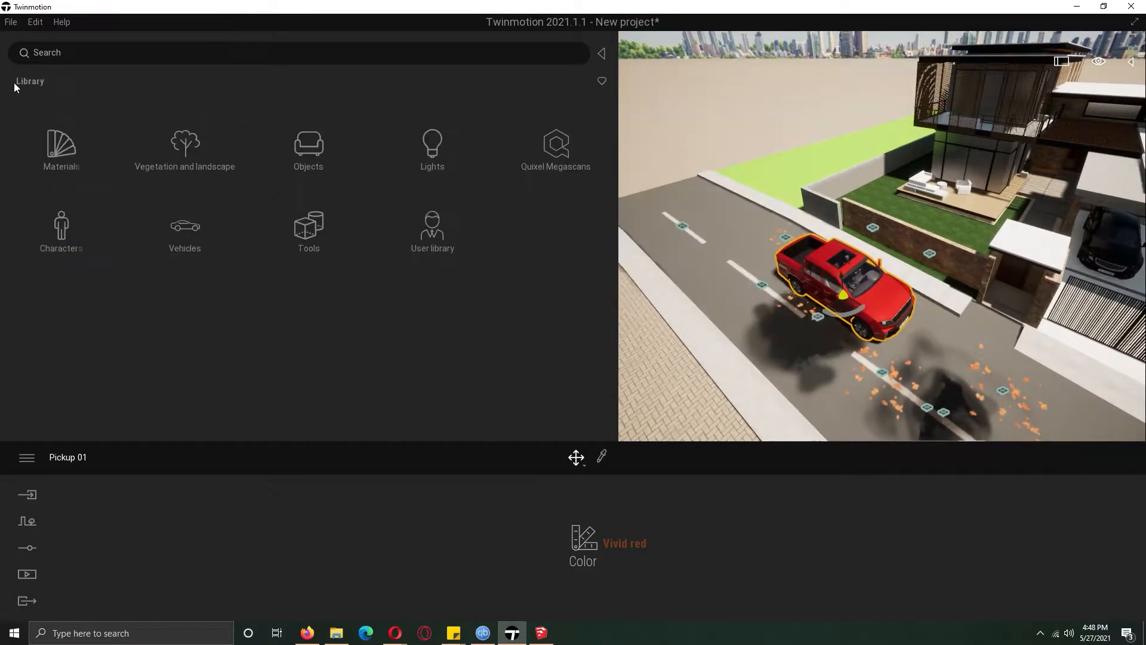
{"action": "left_click", "coordinate": [15, 85]}
{"action": "left_click", "coordinate": [304, 156]}
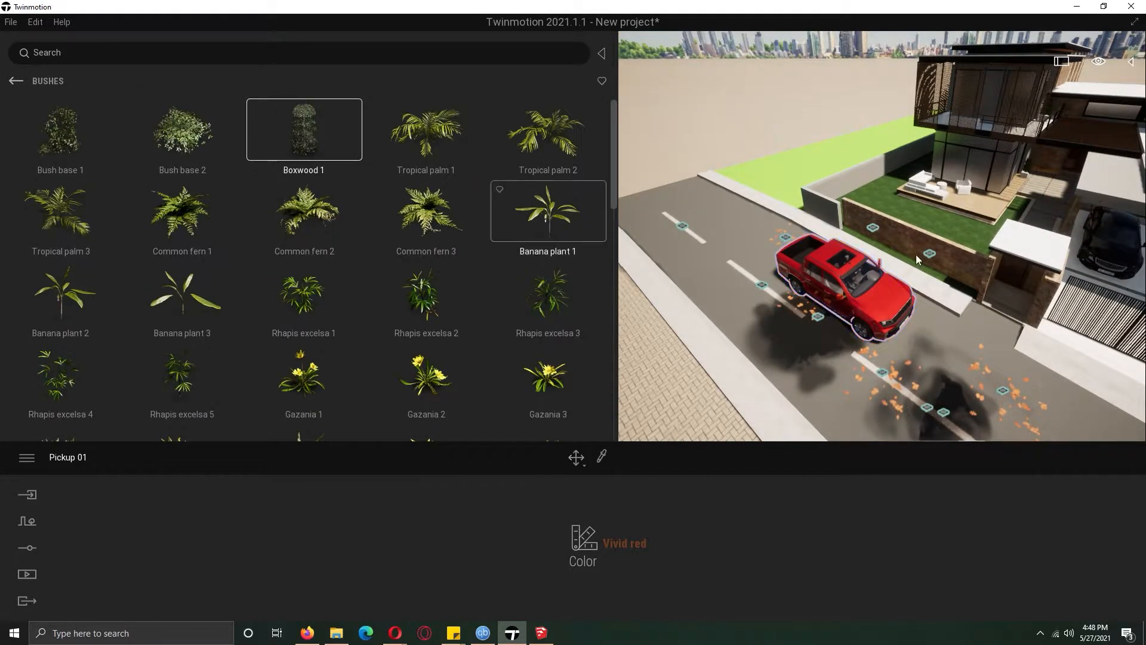
{"action": "scroll", "coordinate": [968, 297], "scroll_direction": "up", "scroll_amount": 6}
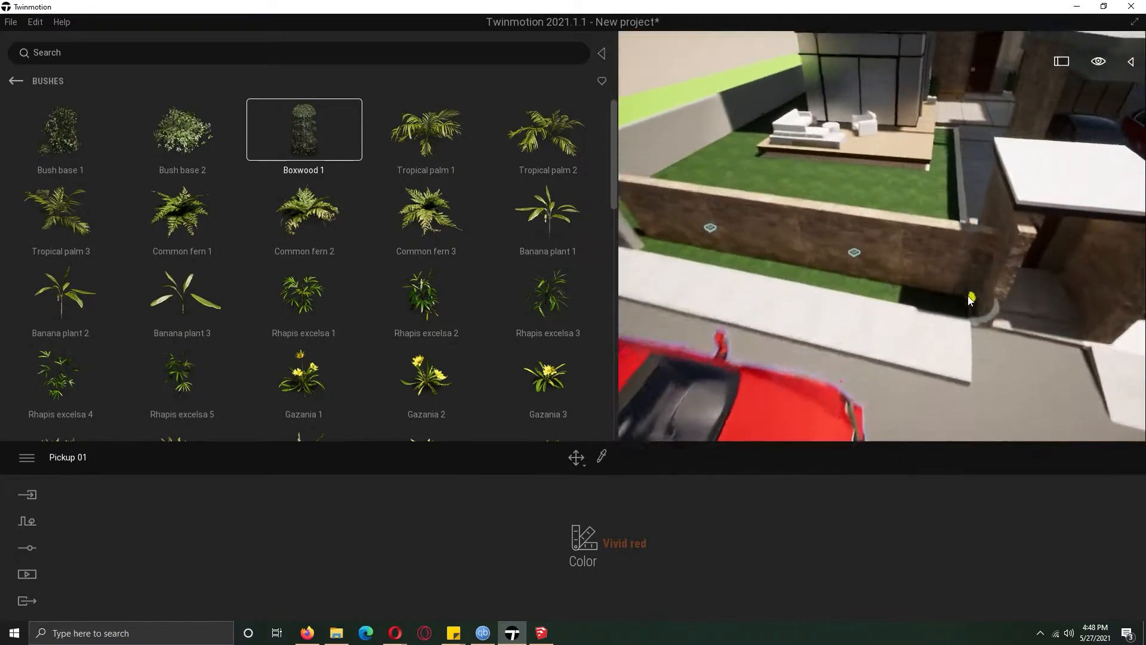
{"action": "left_click_drag", "start_coordinate": [974, 292], "coordinate": [900, 289]}
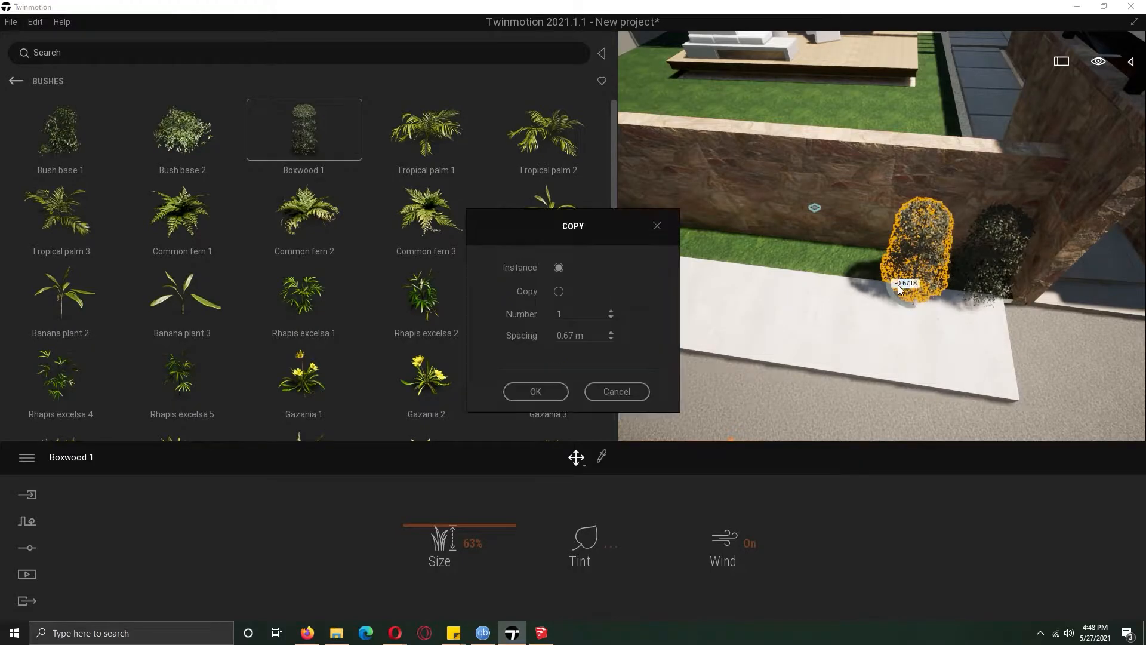
{"action": "left_click", "coordinate": [535, 392]}
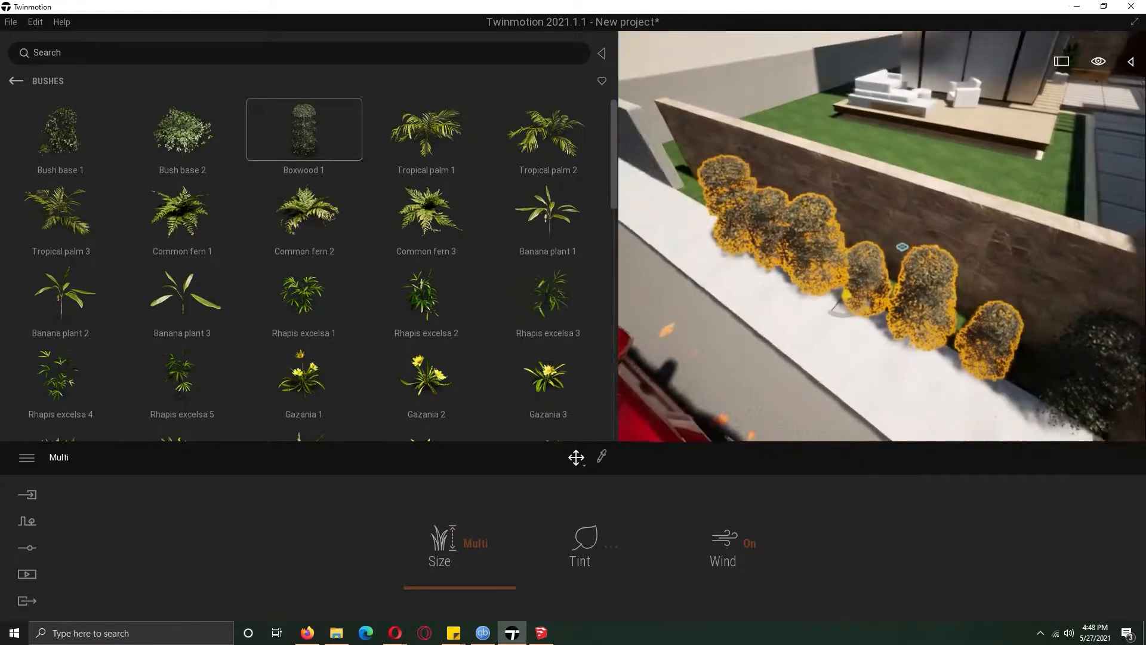
Move the boxwoods closer to the front wall so they line up on the grass strip
{"action": "middle_click_drag", "start_coordinate": [865, 326], "coordinate": [786, 326], "text": "shift"}
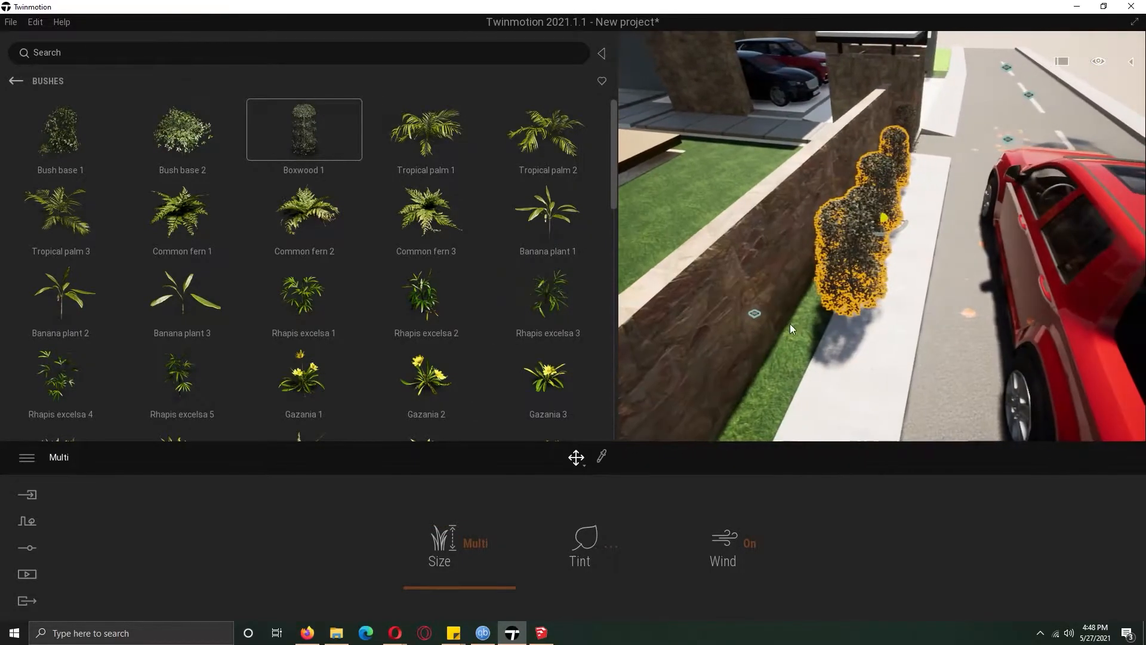
{"action": "left_click_drag", "start_coordinate": [901, 220], "coordinate": [883, 221]}
{"action": "left_click", "coordinate": [906, 129]}
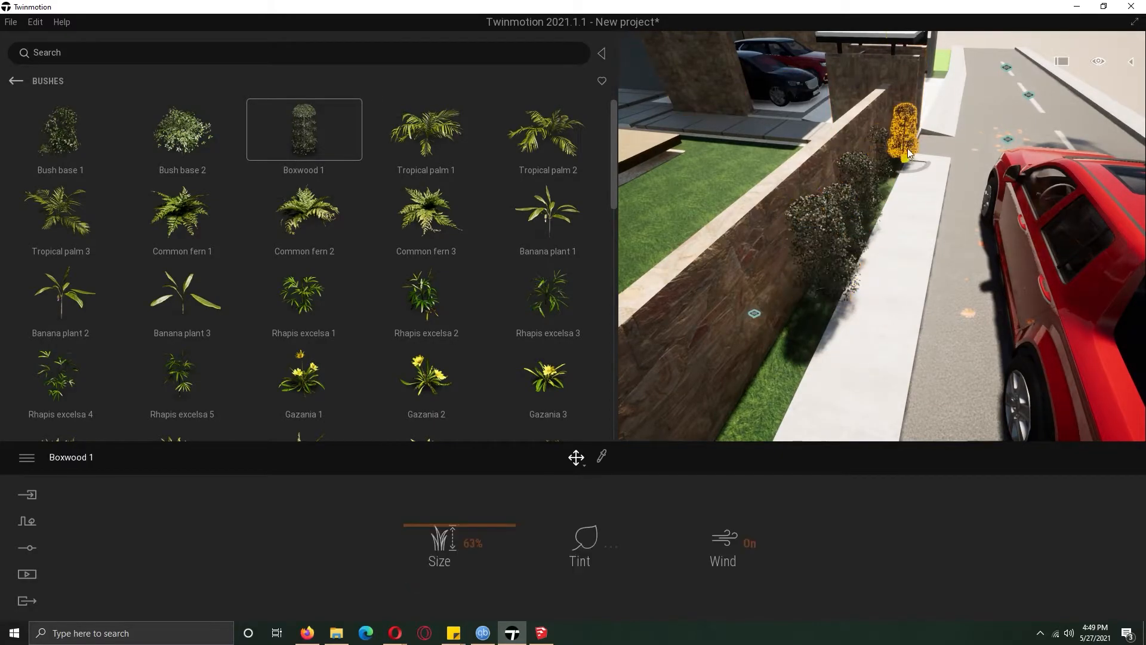
{"action": "middle_click_drag", "start_coordinate": [900, 208], "coordinate": [929, 233], "text": "shift"}
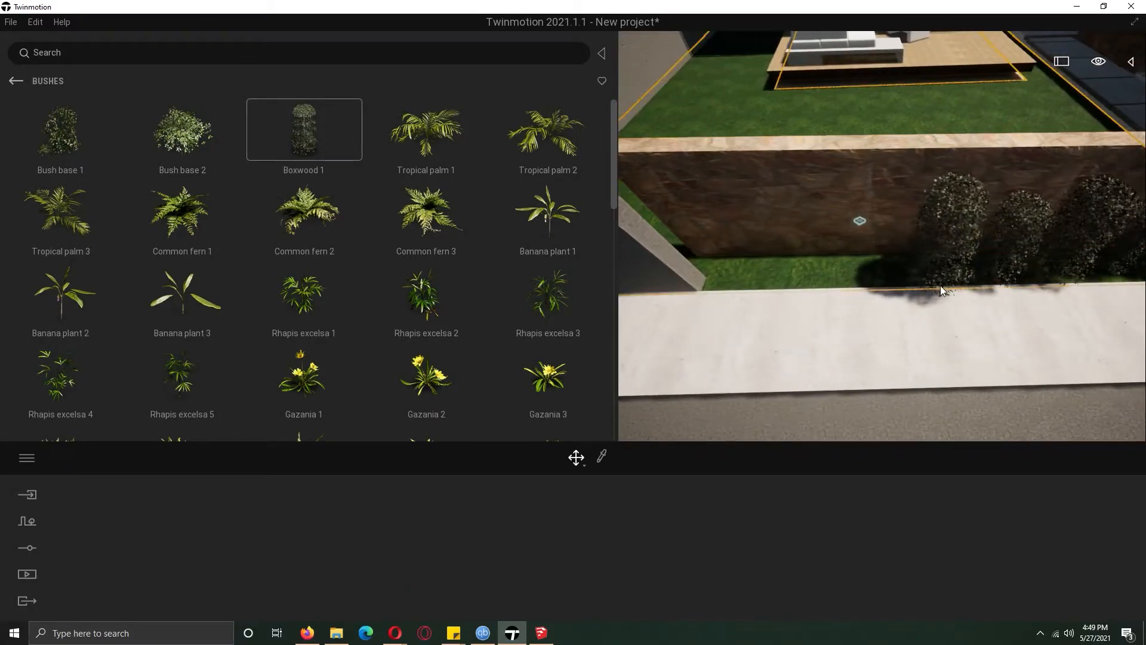
Extend the boxwood row along the front wall with 4 more instances of the end bush spaced 0.76 m
{"action": "left_click_drag", "start_coordinate": [924, 278], "coordinate": [791, 285], "text": "ctrl"}
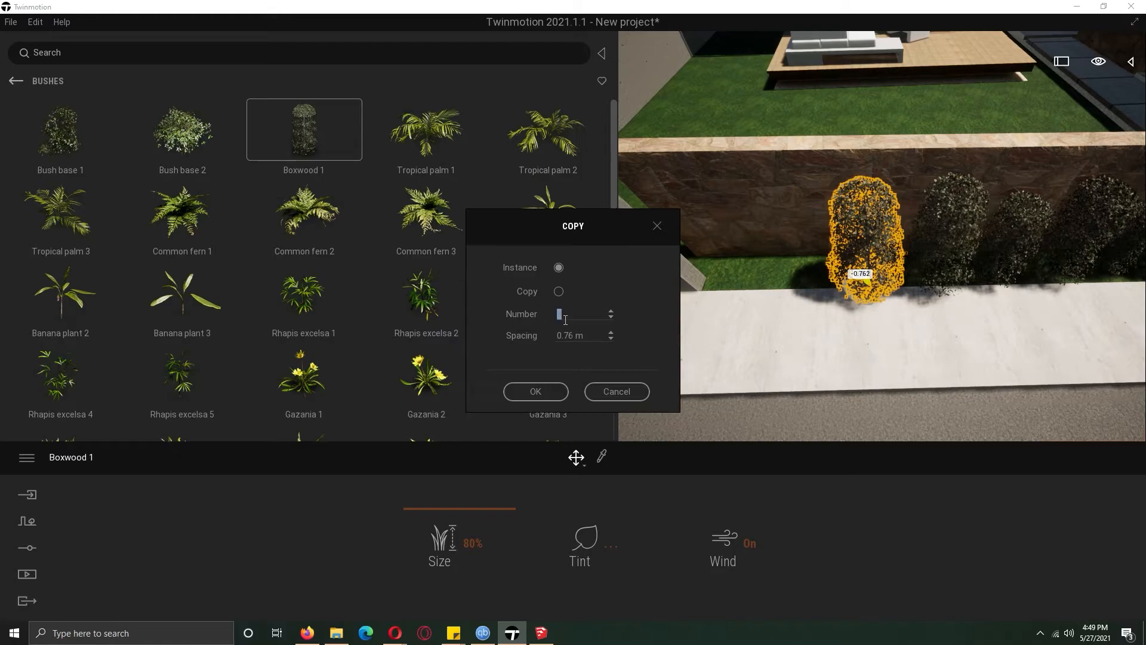
{"action": "type", "text": "4"}
{"action": "left_click", "coordinate": [551, 389]}
{"action": "middle_click_drag", "start_coordinate": [881, 262], "coordinate": [764, 397], "text": "shift"}
{"action": "left_click", "coordinate": [800, 299]}
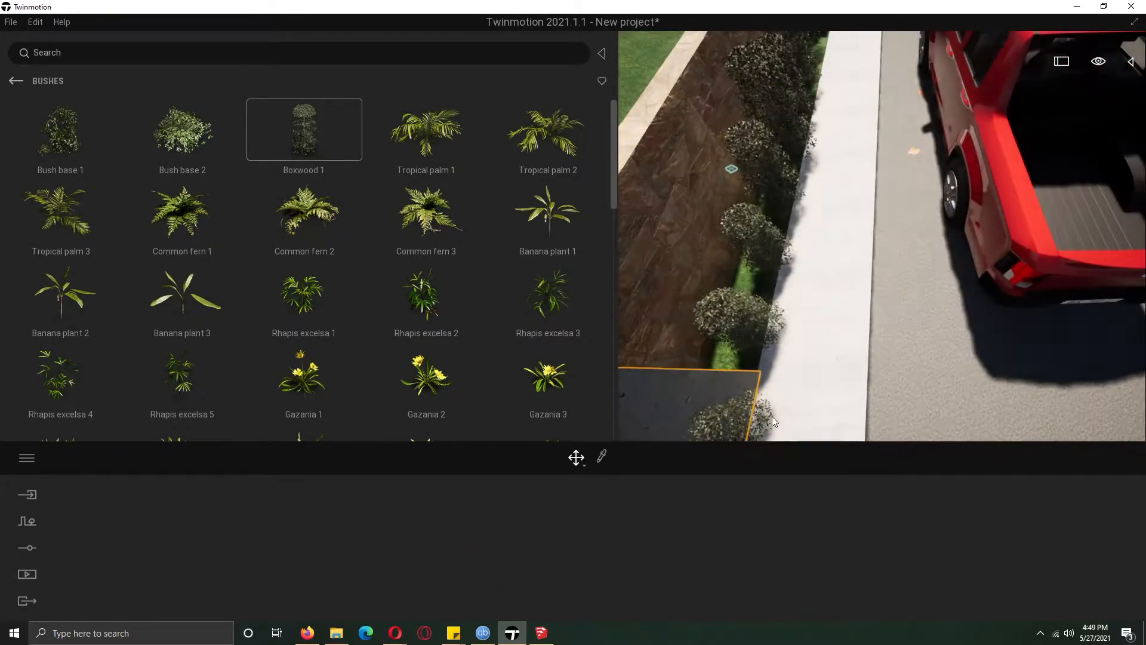
{"action": "left_click", "coordinate": [768, 409]}
Browse the bush and tree libraries for plants for the front of the house
{"action": "middle_click_drag", "start_coordinate": [860, 286], "coordinate": [758, 203], "text": "shift"}
{"action": "scroll", "coordinate": [776, 239], "scroll_direction": "down", "scroll_amount": 5}
{"action": "middle_click_drag", "start_coordinate": [835, 251], "coordinate": [776, 257]}
{"action": "mouse_move", "coordinate": [614, 155]}
{"action": "left_mouse_down"}
{"action": "mouse_move", "coordinate": [611, 357]}
{"action": "mouse_move", "coordinate": [617, 169]}
{"action": "left_mouse_up"}
{"action": "left_click", "coordinate": [16, 81]}
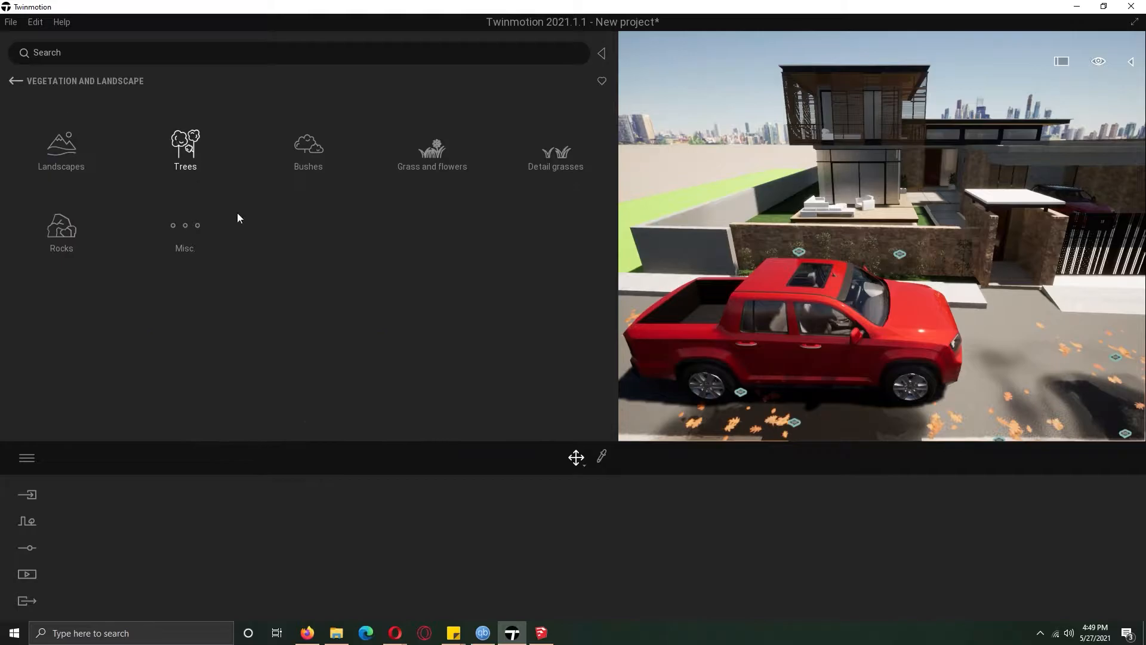
{"action": "left_click", "coordinate": [185, 148]}
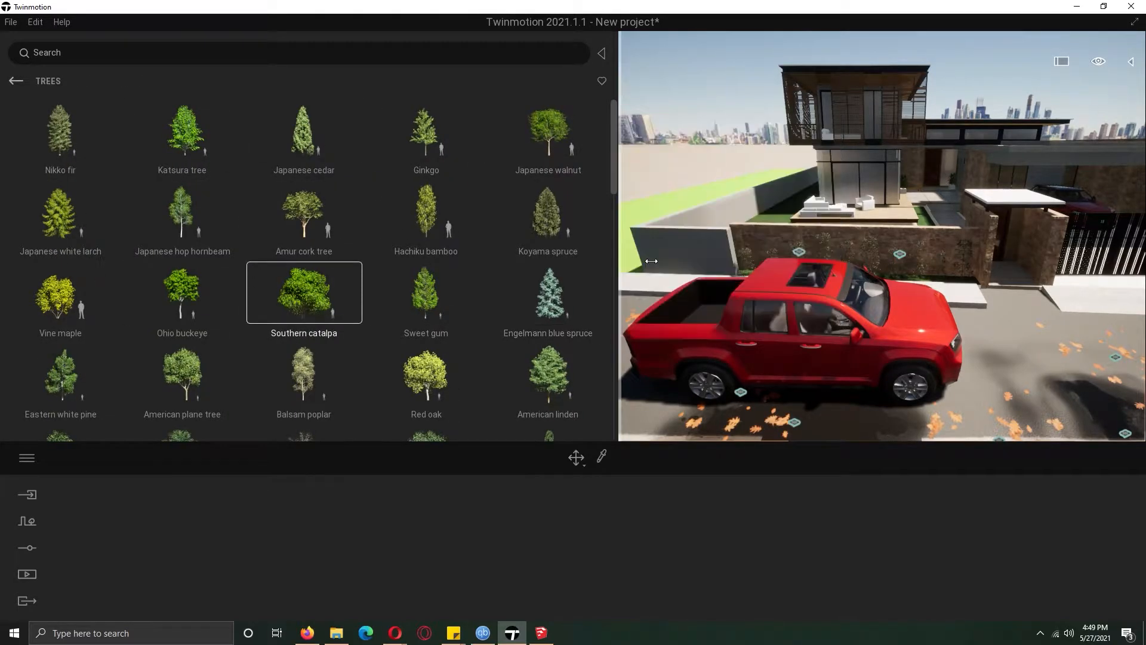
Scatter Long grass 03 over the plain green lot beside the house's boundary wall
{"action": "key", "text": "a"}
{"action": "key", "text": "Escape"}
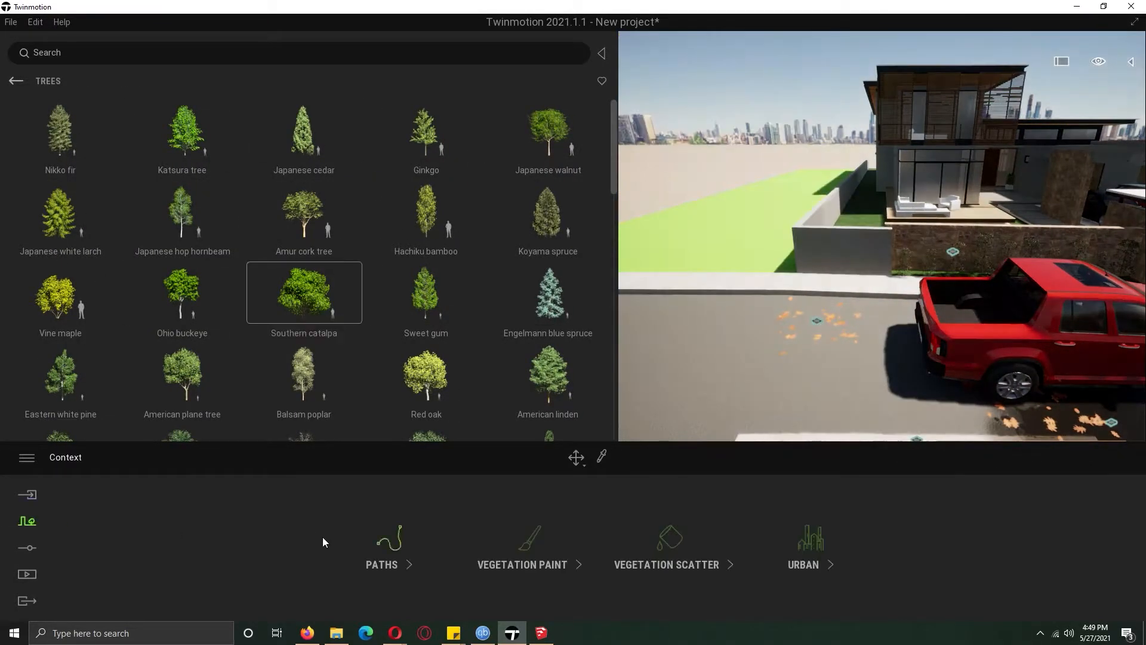
{"action": "left_click", "coordinate": [672, 544]}
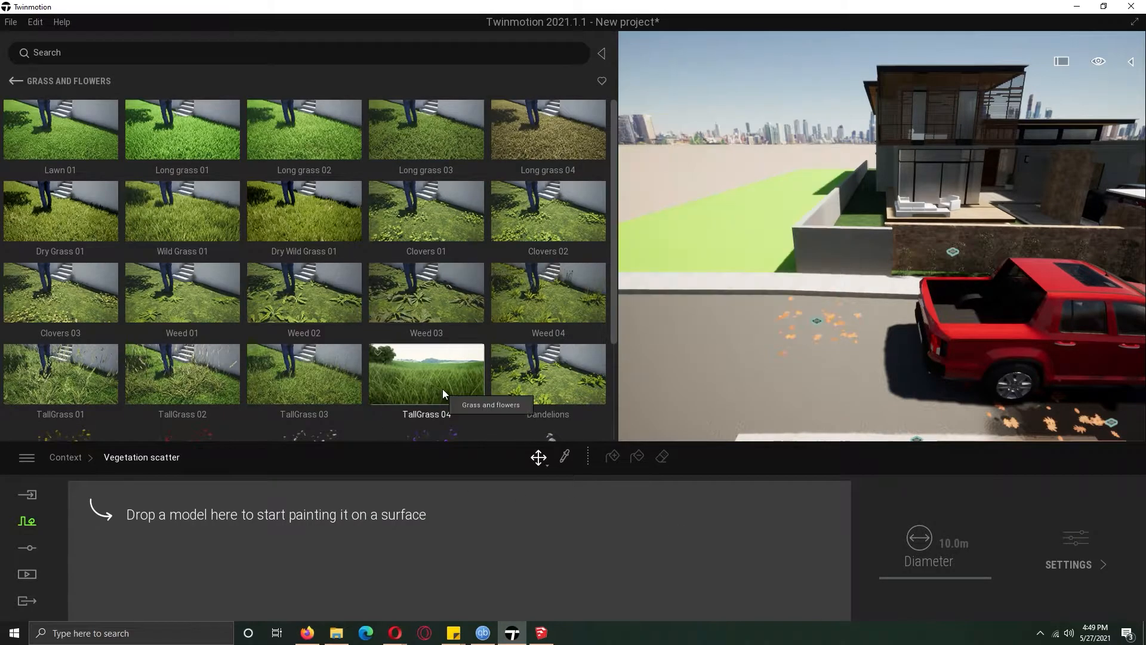
{"action": "scroll", "coordinate": [345, 306], "scroll_direction": "down", "scroll_amount": 3}
{"action": "scroll", "coordinate": [577, 263], "scroll_direction": "up", "scroll_amount": 3}
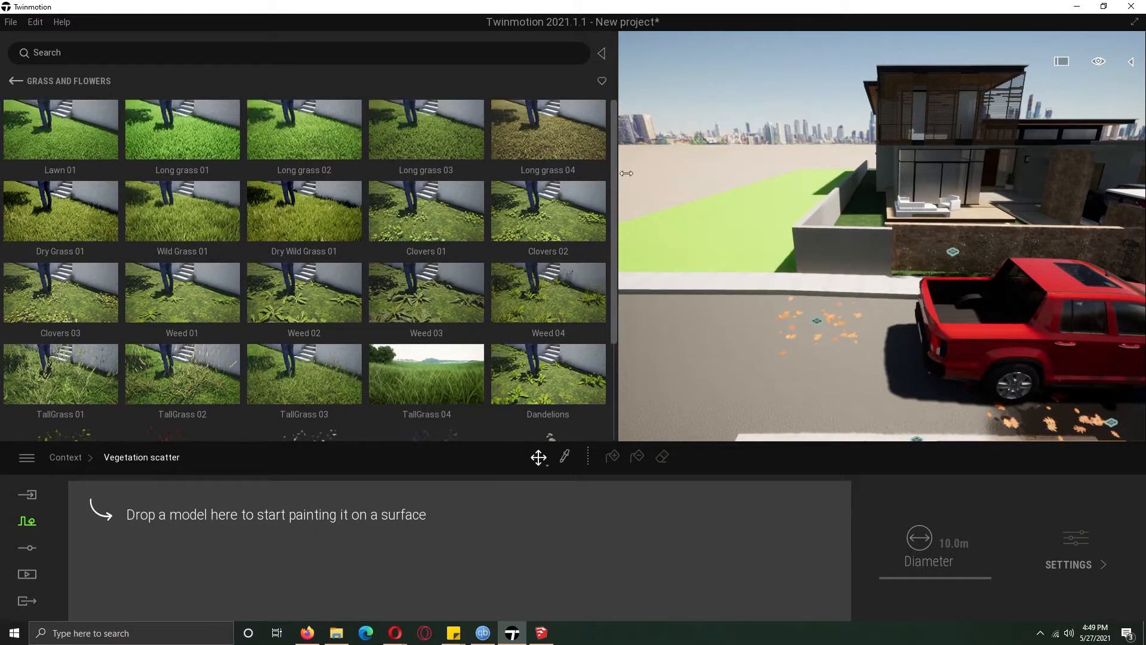
{"action": "left_click_drag", "start_coordinate": [464, 145], "coordinate": [146, 525]}
{"action": "left_click", "coordinate": [730, 246]}
{"action": "right_click_drag", "start_coordinate": [741, 242], "coordinate": [763, 283]}
{"action": "key", "text": "w"}
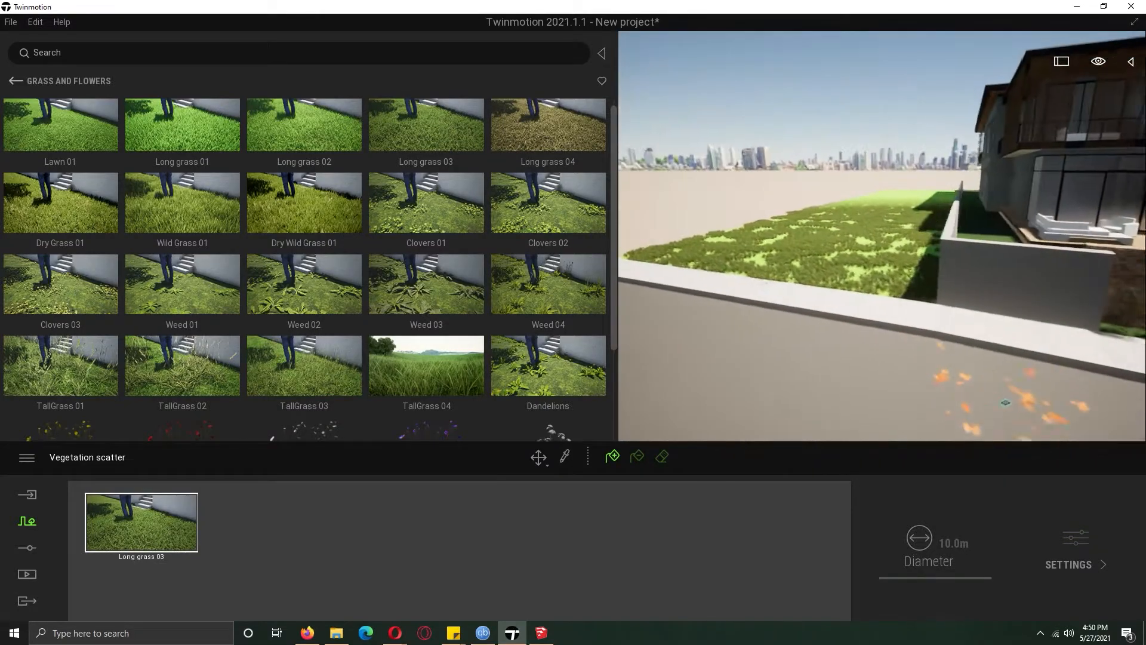
Scatter DeadLeaves 2 over the grass lot beside the boundary wall
{"action": "left_click", "coordinate": [15, 81]}
{"action": "left_click", "coordinate": [184, 239]}
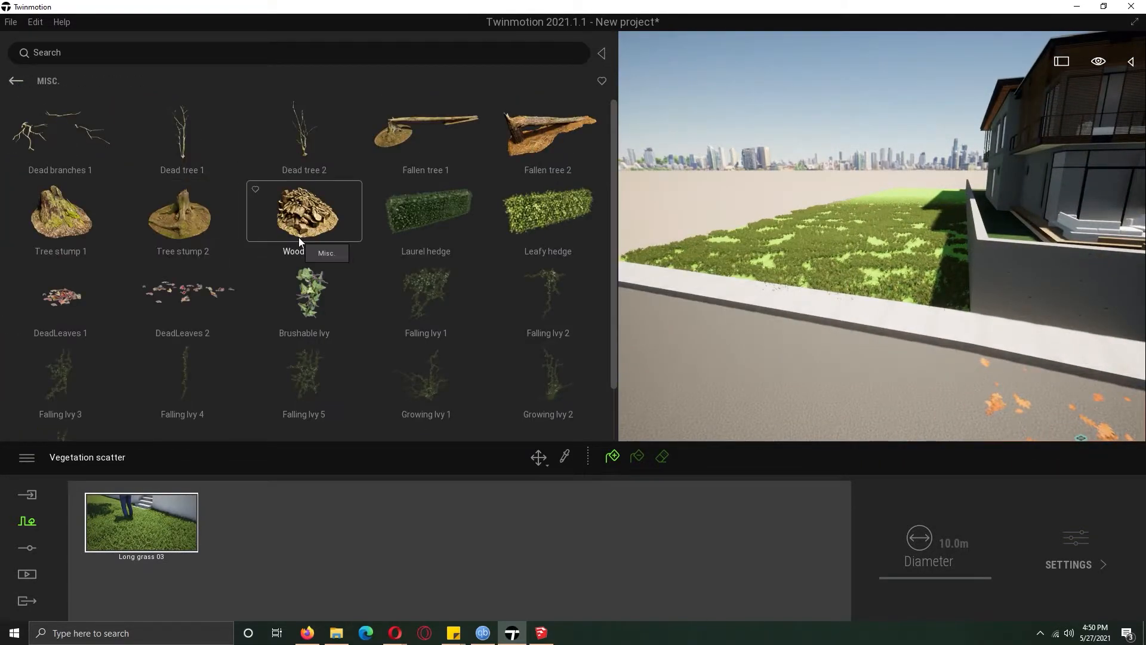
{"action": "scroll", "coordinate": [200, 315], "scroll_direction": "down", "scroll_amount": 1}
{"action": "left_click_drag", "start_coordinate": [199, 315], "coordinate": [266, 524]}
{"action": "left_click", "coordinate": [797, 236]}
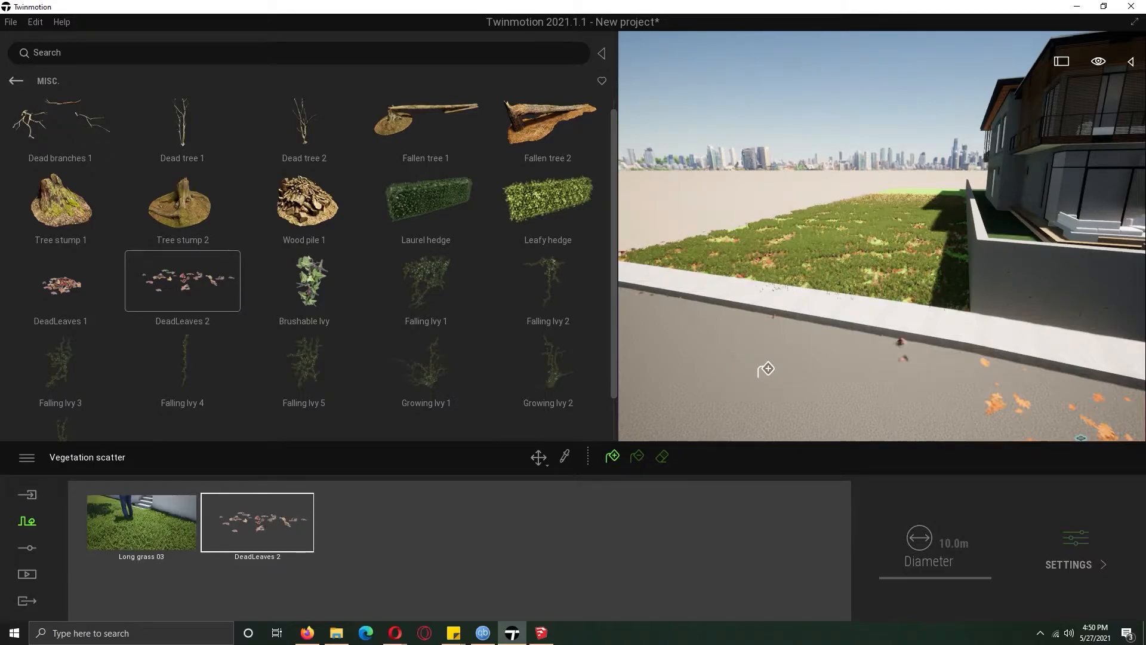
Scatter Amur cork tree and Ohio buckeye trees over the grass lot beside the house
{"action": "left_click", "coordinate": [18, 81]}
{"action": "left_click", "coordinate": [187, 150]}
{"action": "mouse_move", "coordinate": [312, 234]}
{"action": "left_click_drag", "start_coordinate": [313, 220], "coordinate": [508, 525]}
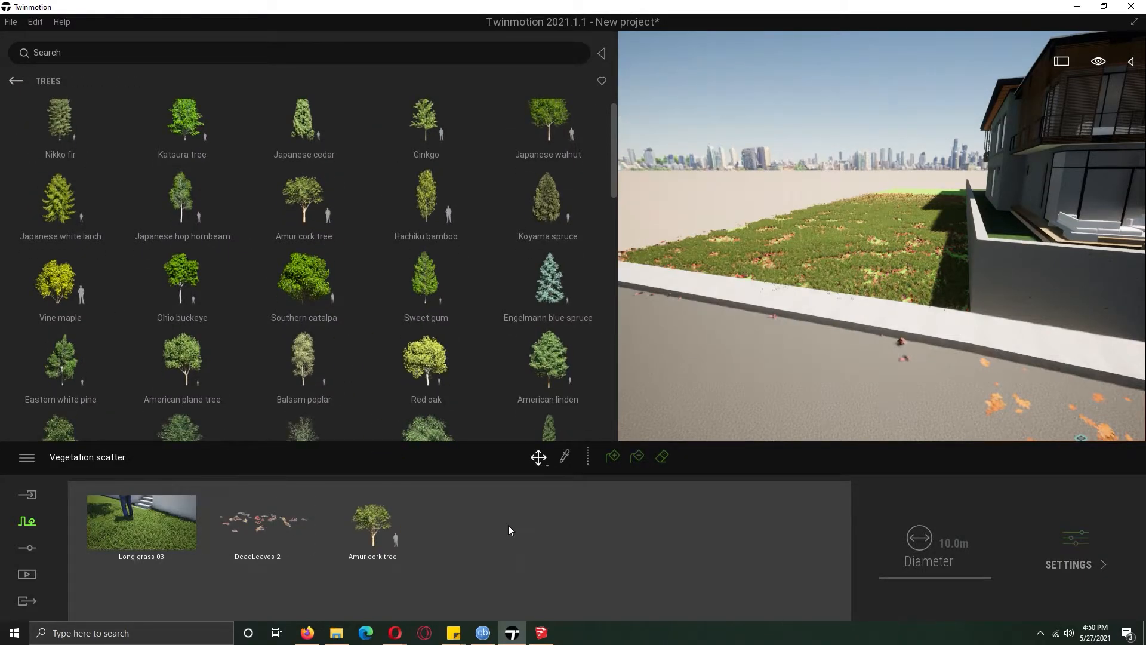
{"action": "left_click", "coordinate": [805, 256]}
{"action": "mouse_move", "coordinate": [207, 300]}
{"action": "left_click_drag", "start_coordinate": [207, 300], "coordinate": [507, 518]}
{"action": "left_click", "coordinate": [756, 242]}
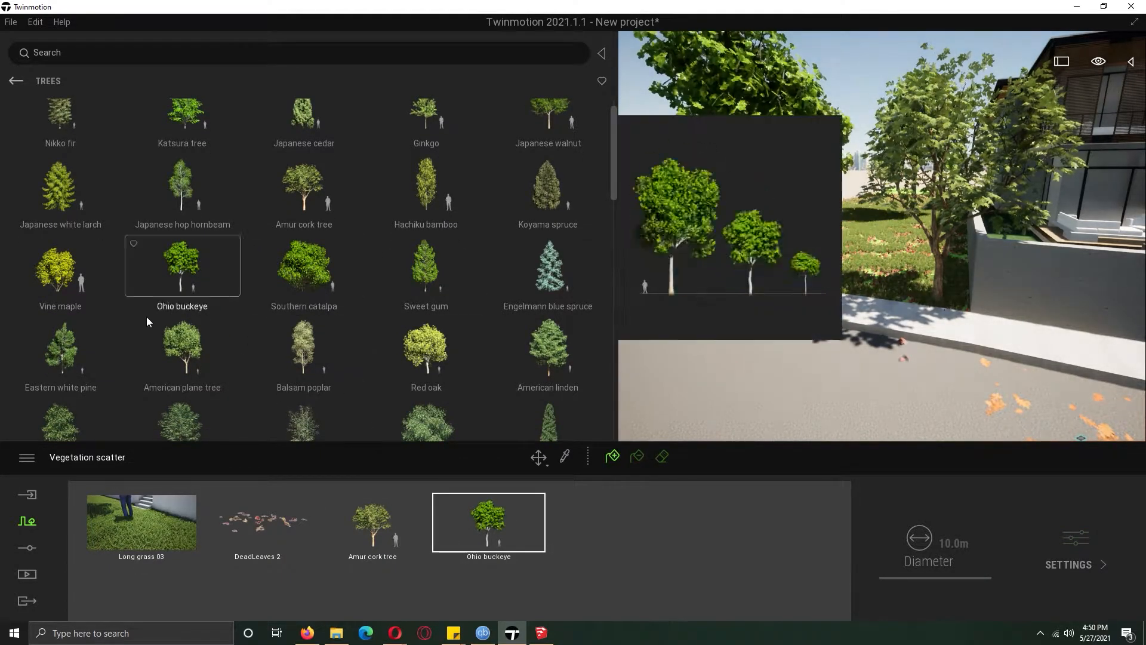
Scatter Eastern white pine and Kaki trees over the same grass lot
{"action": "left_click_drag", "start_coordinate": [94, 361], "coordinate": [637, 535]}
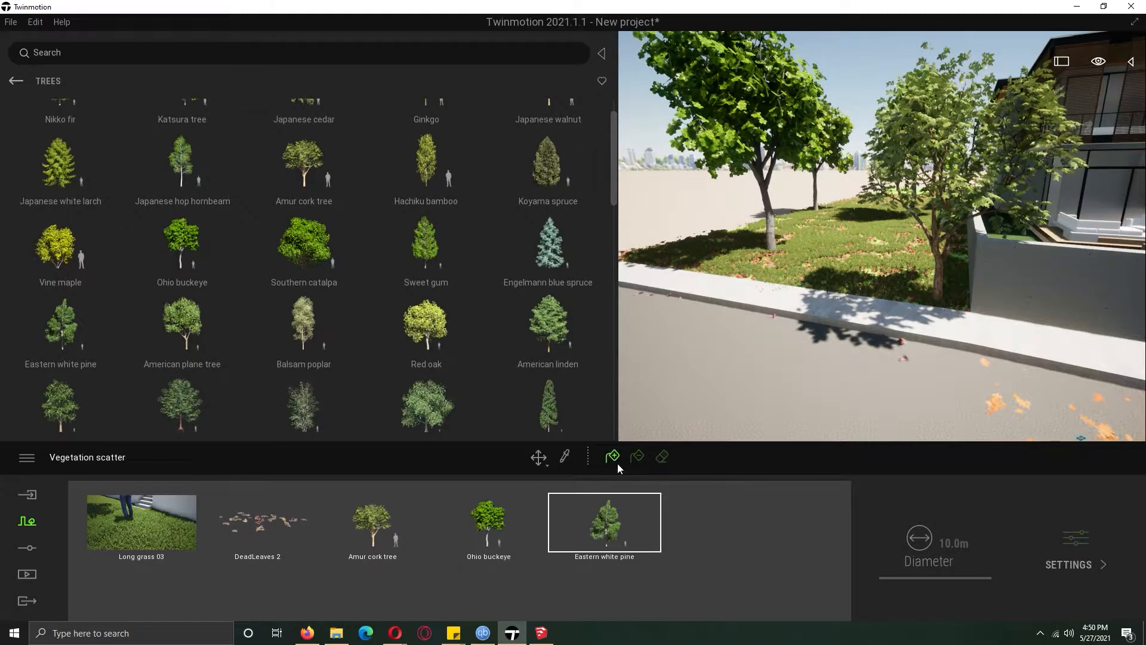
{"action": "scroll", "coordinate": [602, 225], "scroll_direction": "down", "scroll_amount": 5}
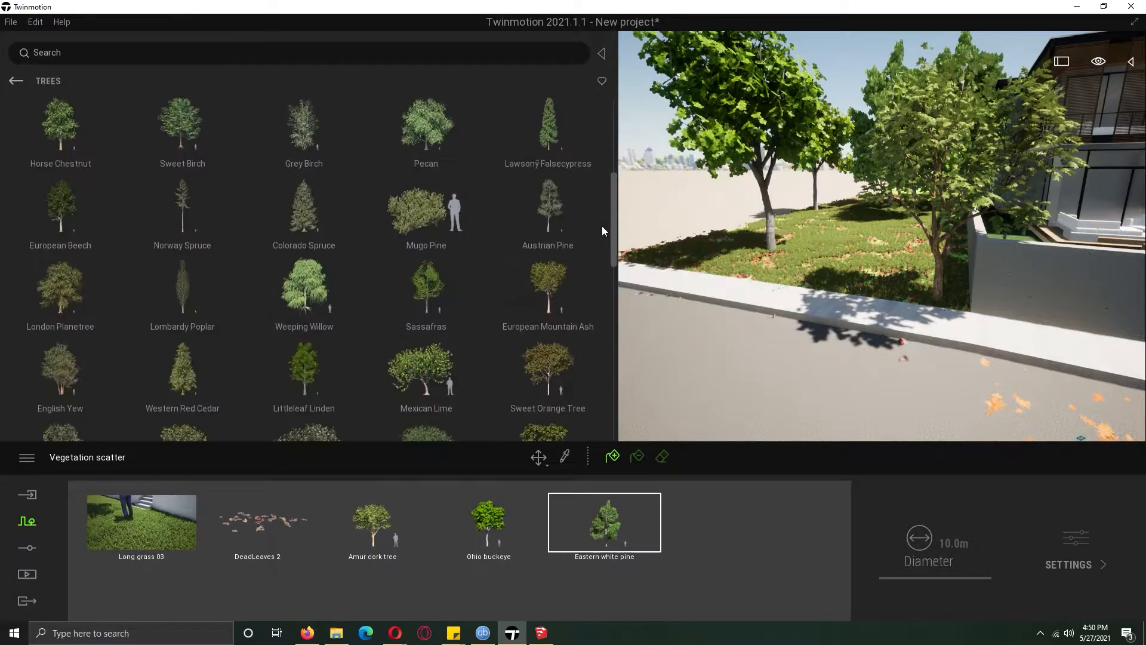
{"action": "scroll", "coordinate": [607, 307], "scroll_direction": "down", "scroll_amount": 5}
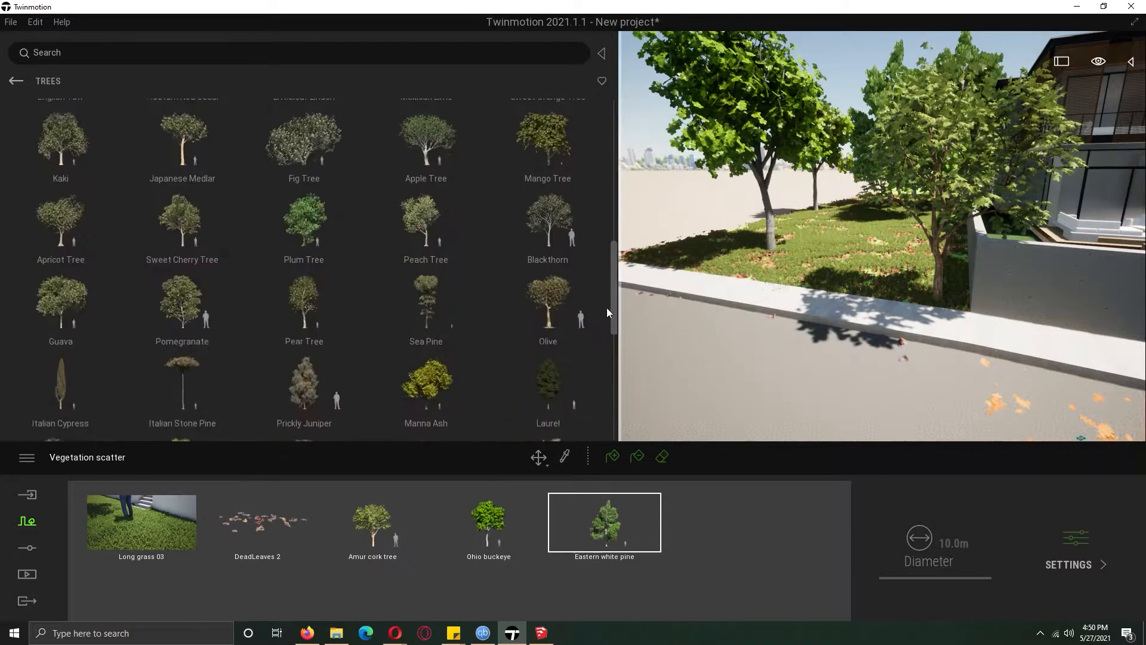
{"action": "left_click_drag", "start_coordinate": [81, 159], "coordinate": [707, 539]}
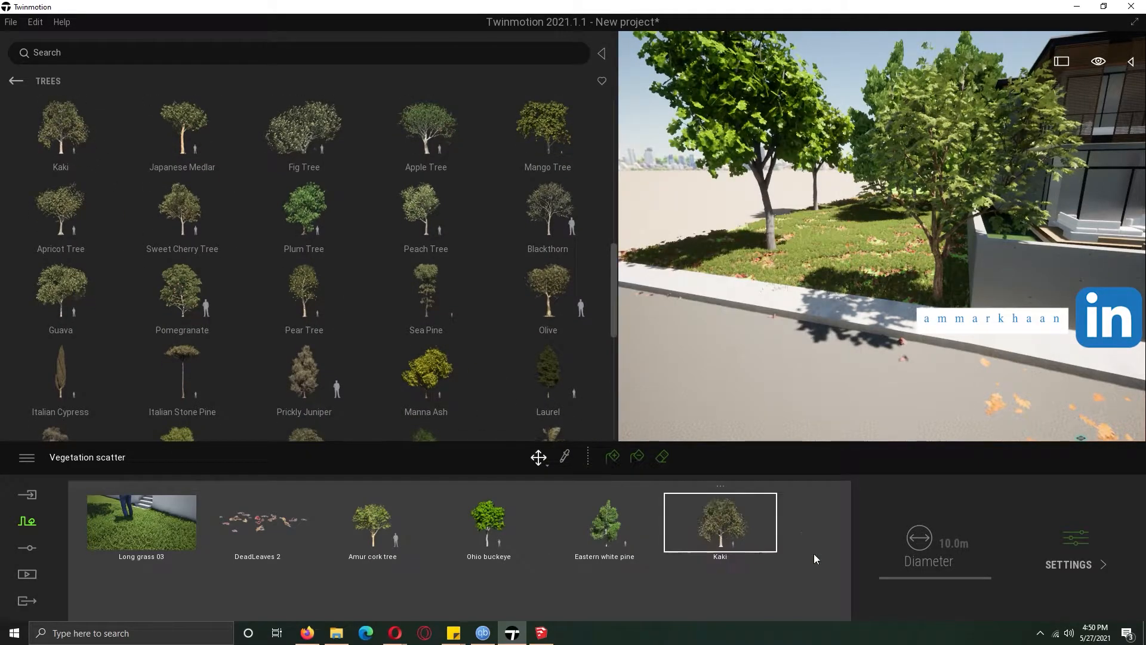
Set up vegetation painting with Hachiku bamboo, Koyama spruce and Norway Spruce as the paint models
{"action": "left_click", "coordinate": [27, 521]}
{"action": "left_click", "coordinate": [454, 524]}
{"action": "scroll", "coordinate": [616, 204], "scroll_direction": "up", "scroll_amount": 5}
{"action": "scroll", "coordinate": [616, 205], "scroll_direction": "up", "scroll_amount": 3}
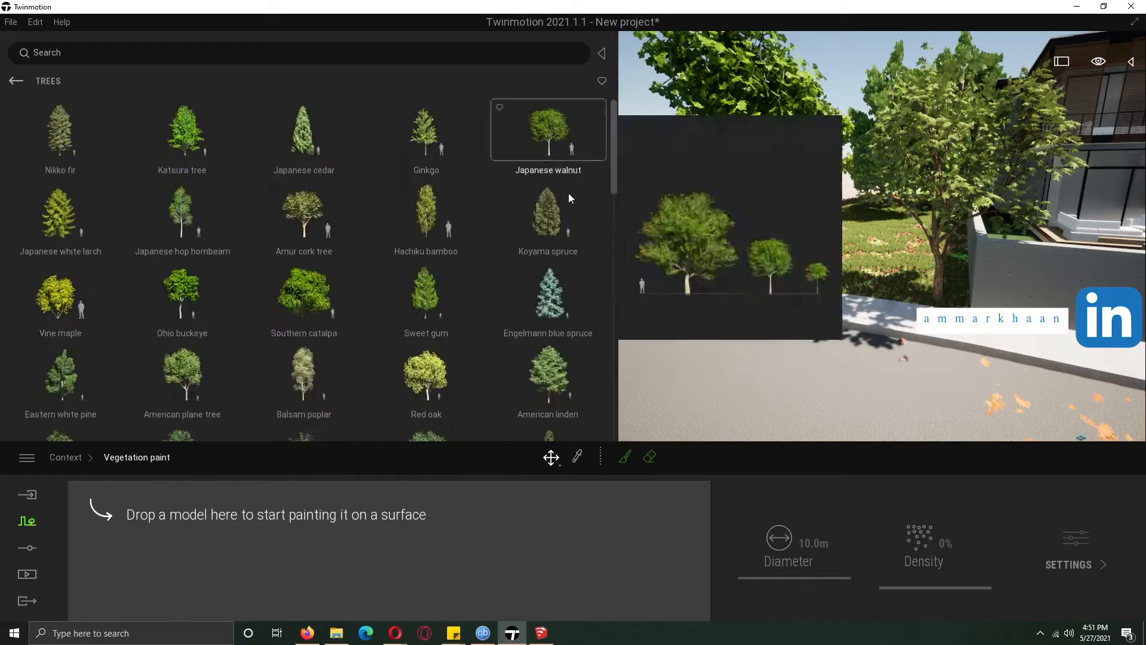
{"action": "right_click_drag", "start_coordinate": [883, 238], "coordinate": [776, 239]}
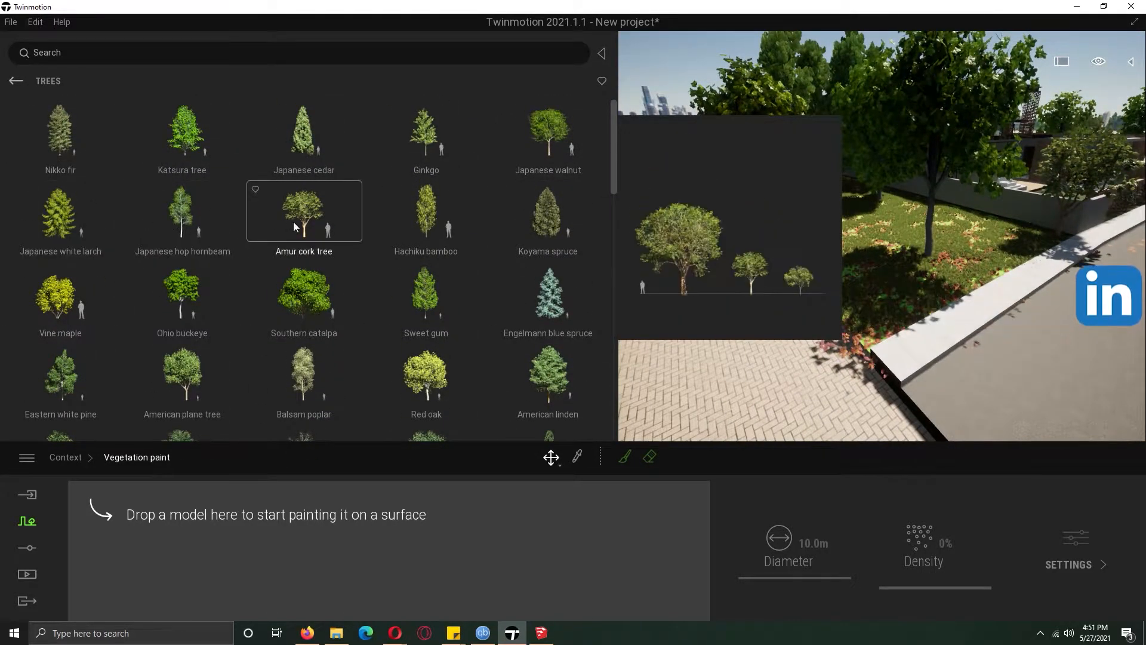
{"action": "mouse_move", "coordinate": [472, 238]}
{"action": "left_mouse_down"}
{"action": "mouse_move", "coordinate": [839, 260]}
{"action": "mouse_move", "coordinate": [464, 223]}
{"action": "mouse_move", "coordinate": [135, 544]}
{"action": "left_mouse_up"}
{"action": "left_click_drag", "start_coordinate": [540, 212], "coordinate": [287, 550]}
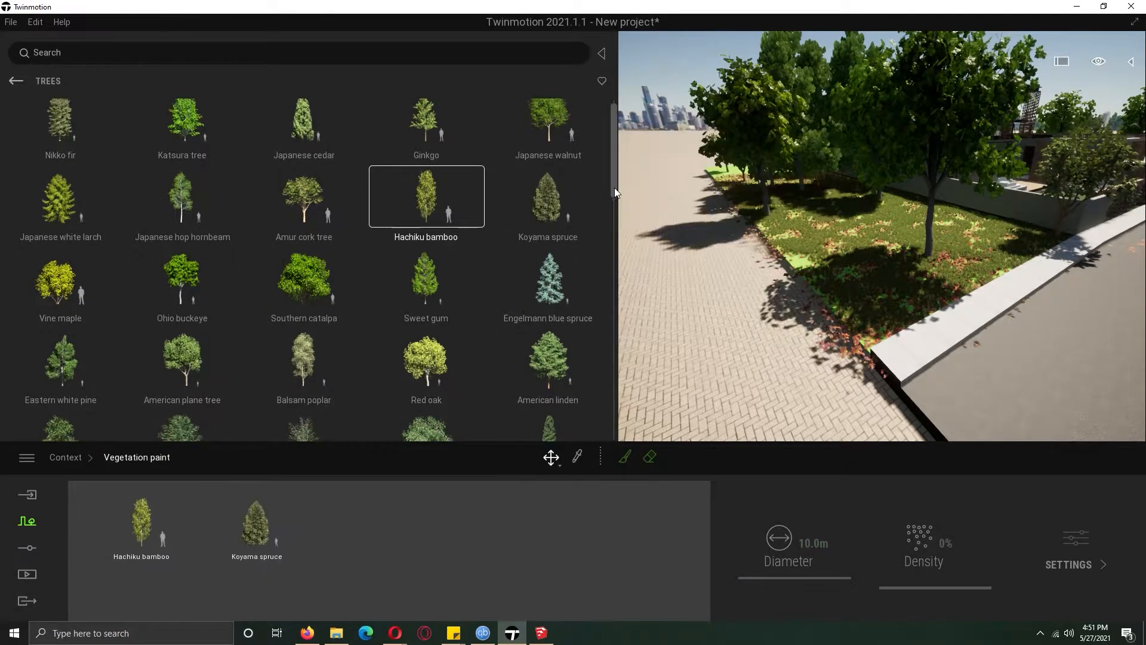
{"action": "left_click_drag", "start_coordinate": [614, 185], "coordinate": [613, 236]}
{"action": "left_click_drag", "start_coordinate": [186, 294], "coordinate": [312, 542]}
Paint on the grass lot with a 5 m brush diameter and set the Koyama spruce density to 92%
{"action": "left_click", "coordinate": [624, 457]}
{"action": "left_click", "coordinate": [813, 543]}
{"action": "type", "text": "1"}
{"action": "key", "text": "Return"}
{"action": "type", "text": "5"}
{"action": "key", "text": "Return"}
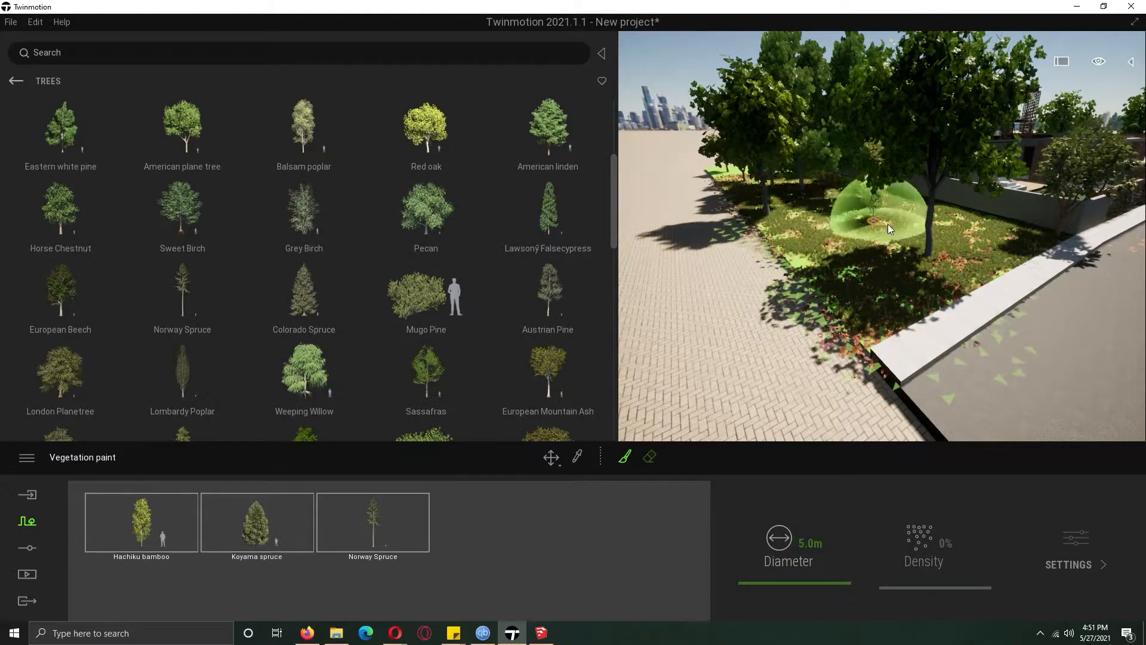
{"action": "left_click", "coordinate": [334, 523]}
{"action": "mouse_move", "coordinate": [895, 534]}
{"action": "left_mouse_down"}
{"action": "mouse_move", "coordinate": [893, 566]}
{"action": "mouse_move", "coordinate": [889, 540]}
{"action": "left_mouse_up"}
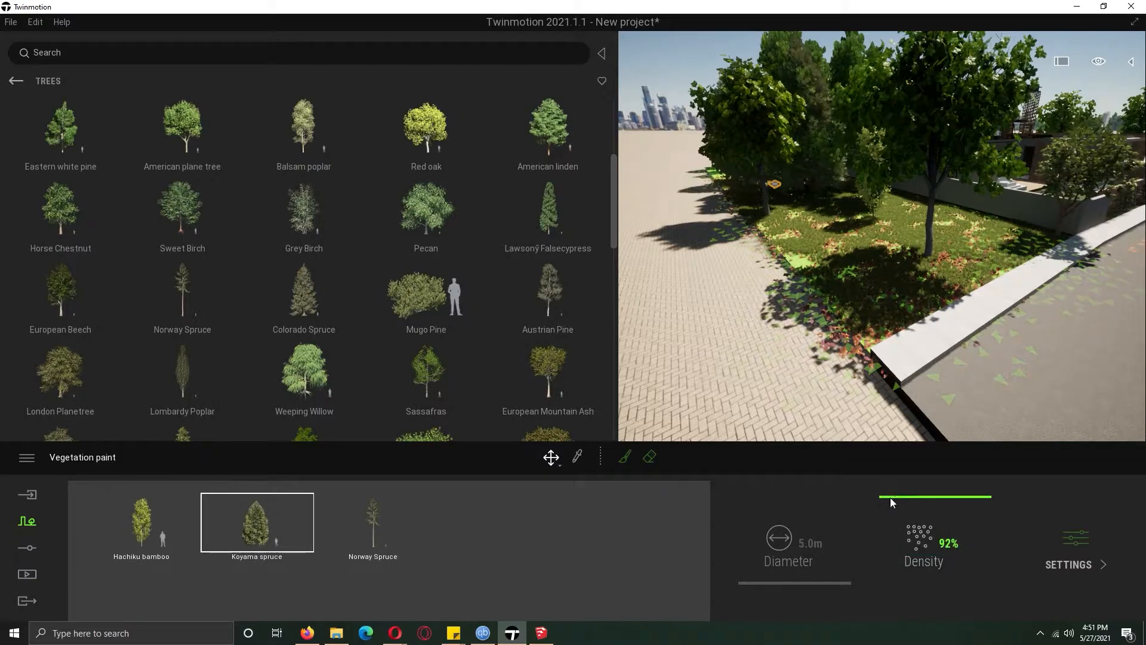
{"action": "left_click_drag", "start_coordinate": [964, 560], "coordinate": [959, 500]}
Place a Mugo Pine, a Norway Spruce and an American linden individually on the grass lot near the road
{"action": "left_click_drag", "start_coordinate": [421, 293], "coordinate": [891, 296]}
{"action": "left_click_drag", "start_coordinate": [182, 289], "coordinate": [1019, 259]}
{"action": "mouse_move", "coordinate": [547, 126]}
{"action": "left_mouse_down"}
{"action": "mouse_move", "coordinate": [879, 201]}
{"action": "mouse_move", "coordinate": [948, 230]}
{"action": "left_mouse_up"}
Return to the saved image view of the house front and enlarge the viewport by narrowing the library
{"action": "left_click", "coordinate": [27, 573]}
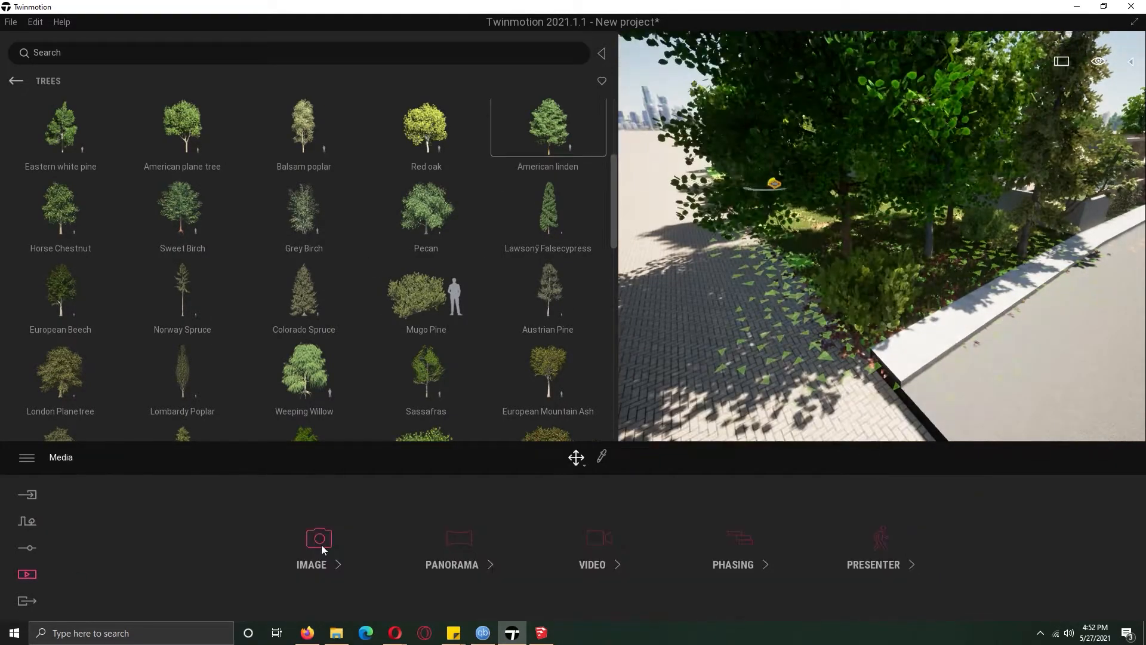
{"action": "left_click", "coordinate": [312, 543]}
{"action": "left_click", "coordinate": [250, 527]}
{"action": "left_click", "coordinate": [701, 329]}
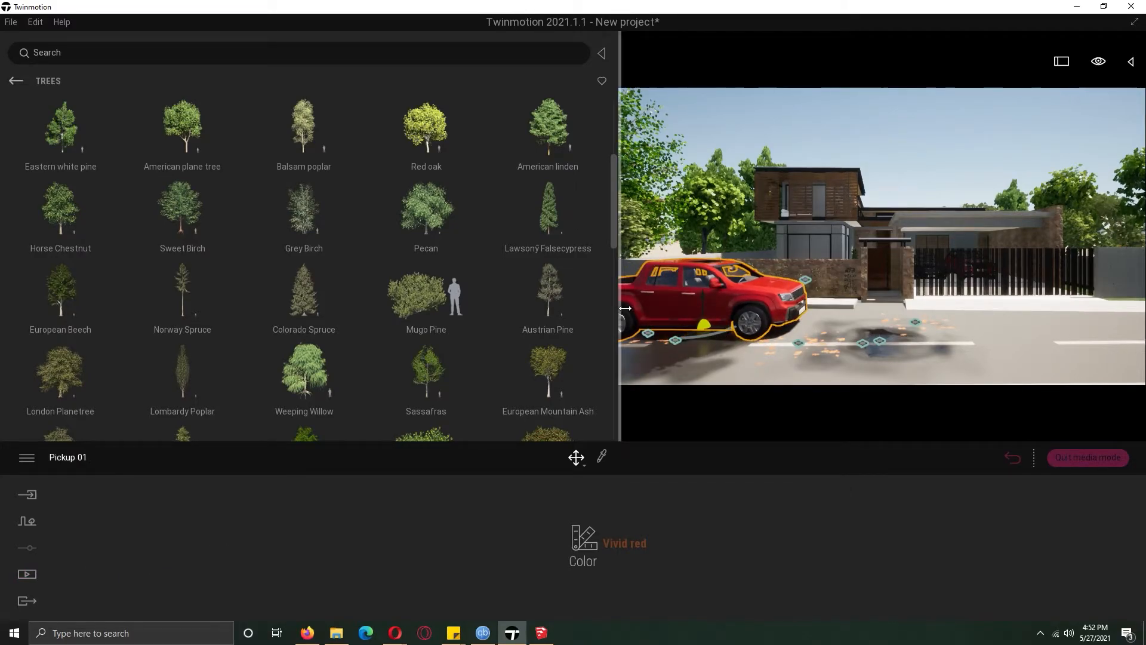
{"action": "left_click_drag", "start_coordinate": [619, 326], "coordinate": [301, 323]}
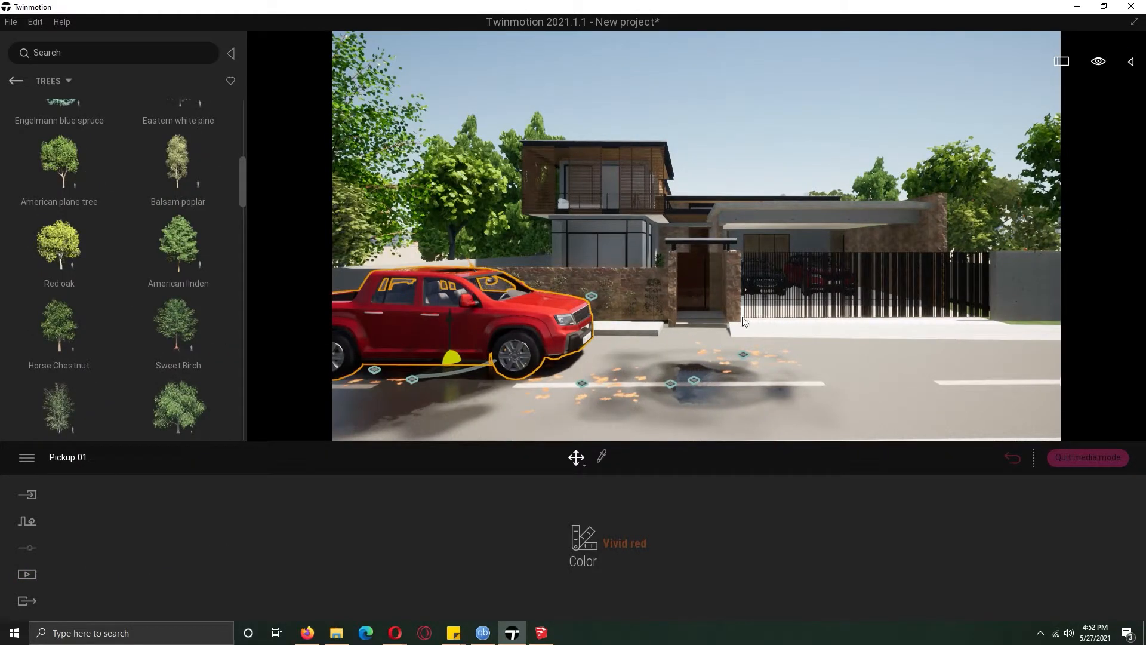
Set Image1's lighting to a white balance of 7300K and a shadow distance of 1047 m
{"action": "left_click", "coordinate": [335, 538]}
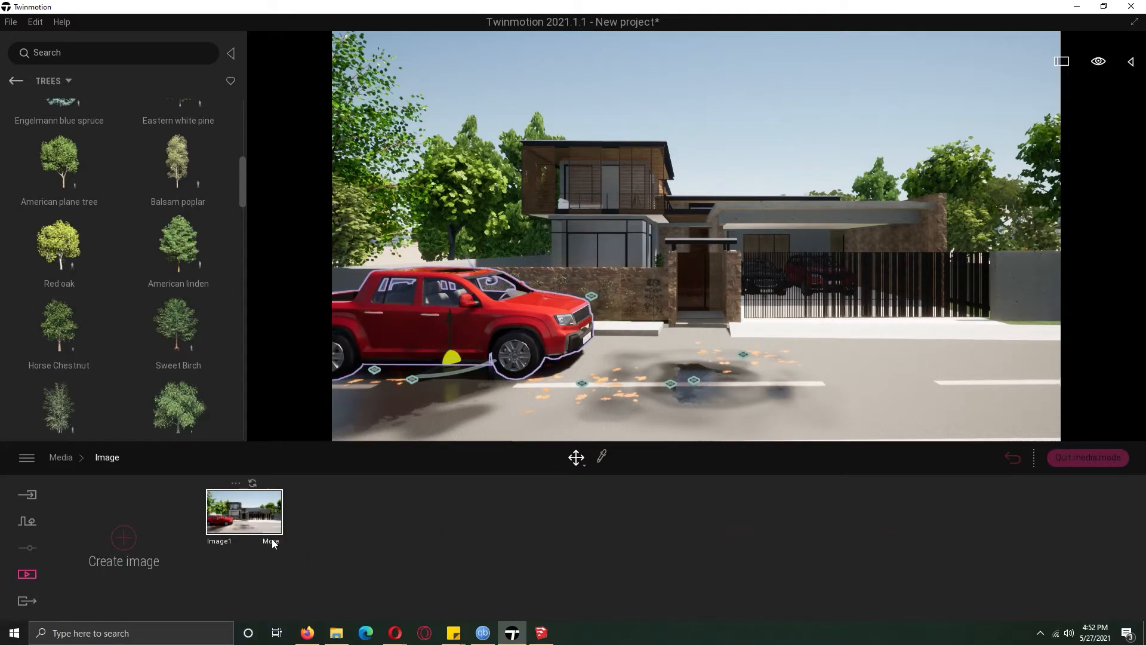
{"action": "left_click_drag", "start_coordinate": [458, 562], "coordinate": [458, 565]}
{"action": "left_click_drag", "start_coordinate": [742, 584], "coordinate": [741, 576]}
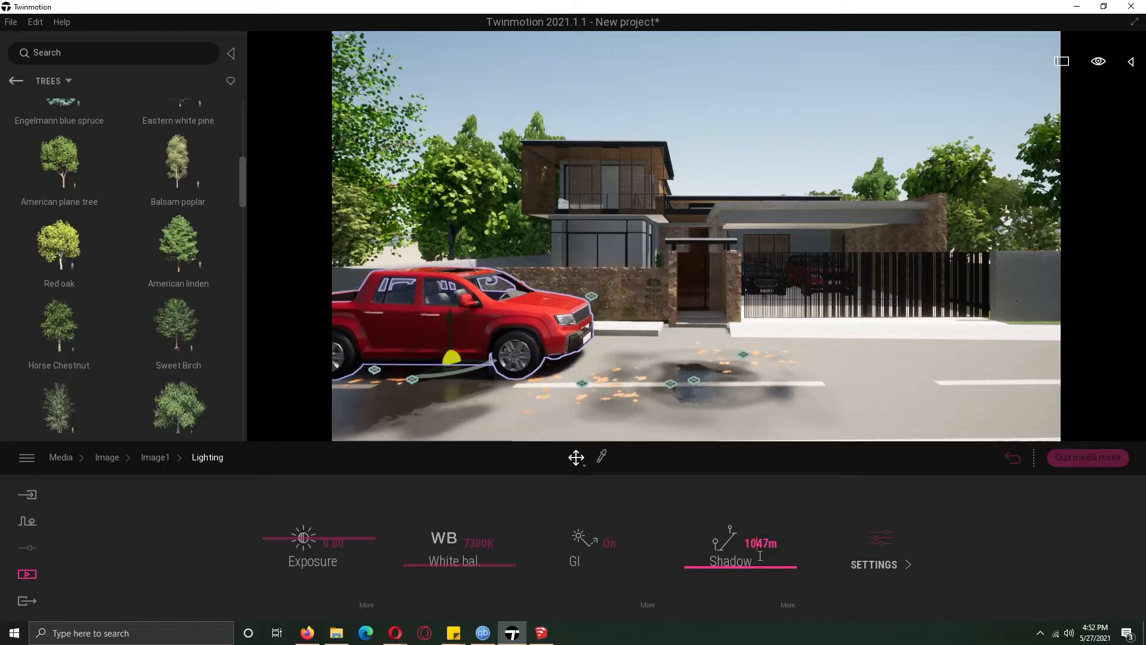
{"action": "left_click", "coordinate": [818, 558]}
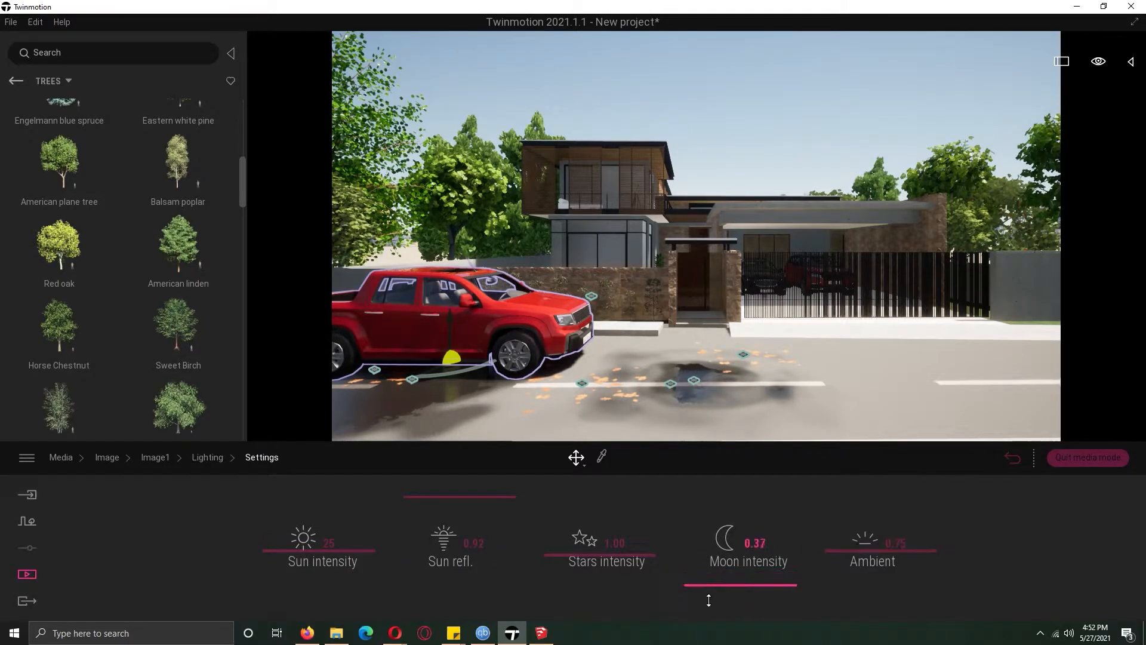
{"action": "left_click", "coordinate": [207, 457]}
{"action": "left_click", "coordinate": [156, 457]}
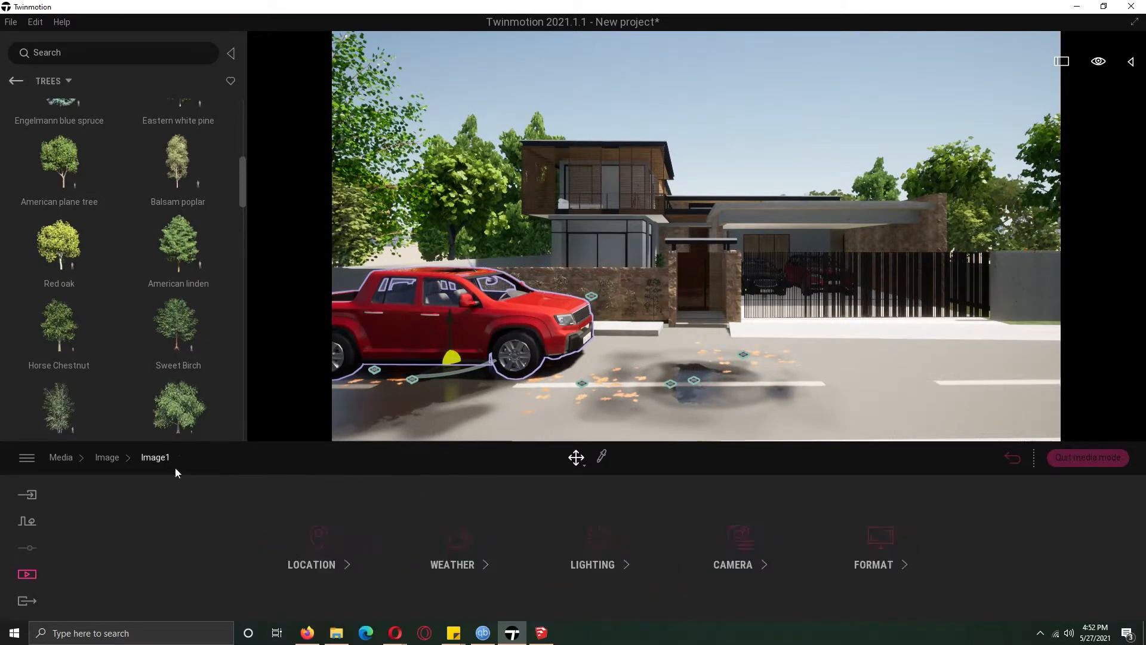
Set Image1's time of day to 16:41, its month to March and its north offset to 314°
{"action": "left_click", "coordinate": [453, 560]}
{"action": "left_click", "coordinate": [156, 457]}
{"action": "left_click", "coordinate": [313, 546]}
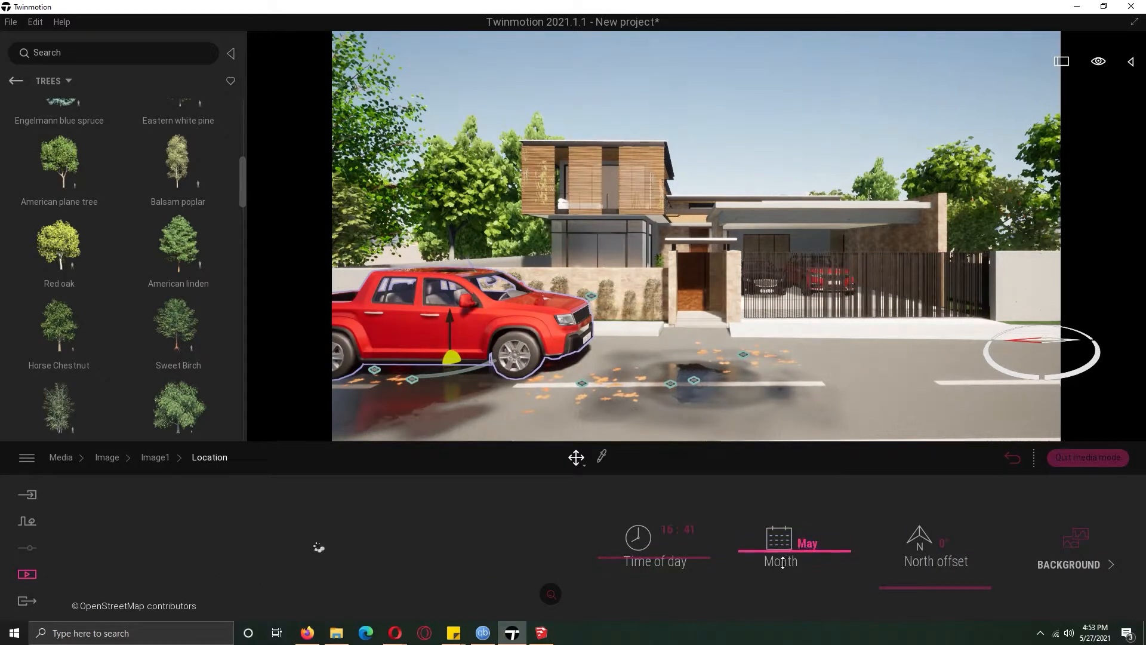
{"action": "left_click_drag", "start_coordinate": [782, 561], "coordinate": [780, 572]}
{"action": "left_click_drag", "start_coordinate": [911, 578], "coordinate": [927, 507]}
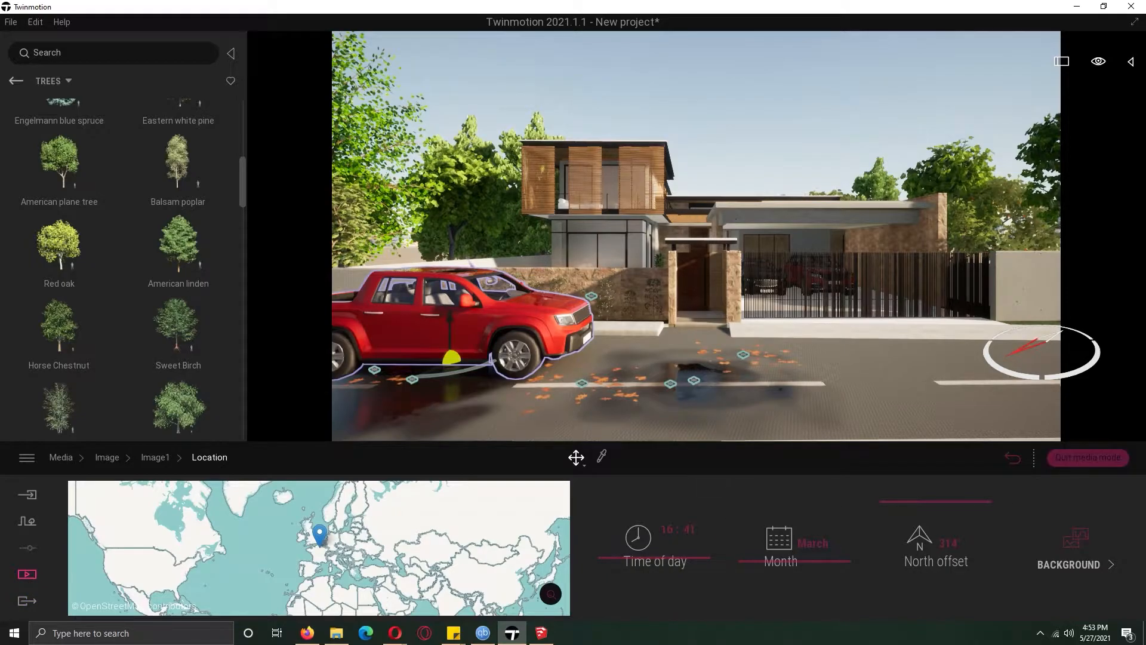
Leave media mode and place a Sweet Birch beside the boundary wall at the garage end of the house
{"action": "right_click_drag", "start_coordinate": [705, 326], "coordinate": [907, 335]}
{"action": "left_click", "coordinate": [1087, 458]}
{"action": "key", "text": "w"}
{"action": "right_click_drag", "start_coordinate": [776, 287], "coordinate": [800, 370]}
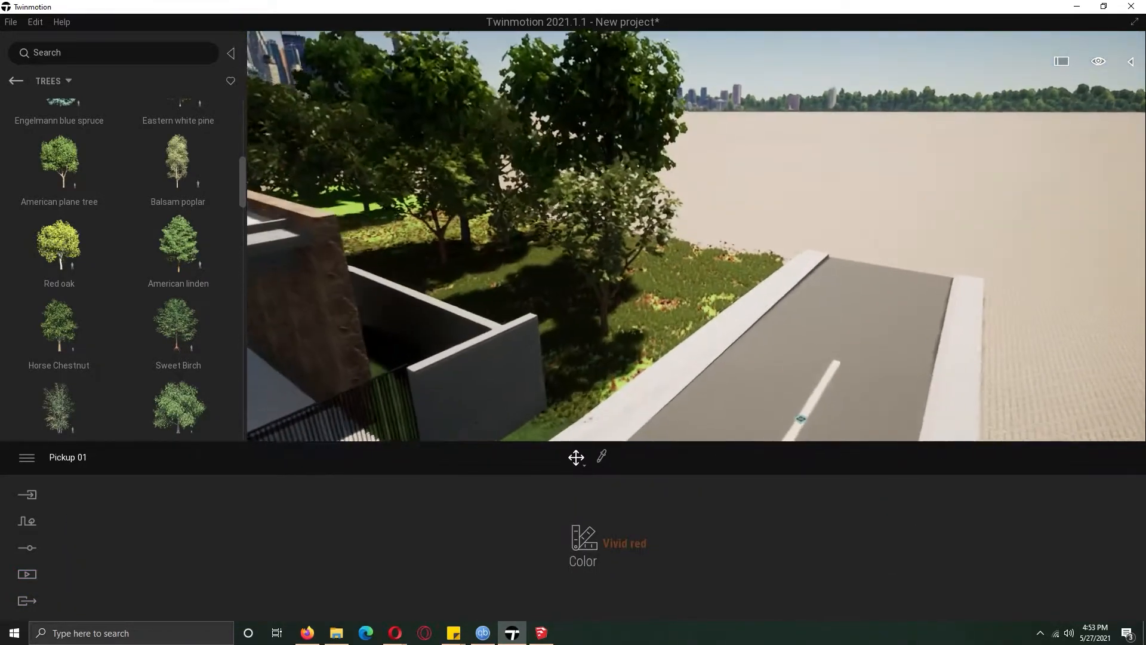
{"action": "left_click_drag", "start_coordinate": [197, 340], "coordinate": [602, 391]}
Set the navigation speed to Bicycle speed 2
{"action": "right_click_drag", "start_coordinate": [602, 392], "coordinate": [1142, 87]}
{"action": "key", "text": "w"}
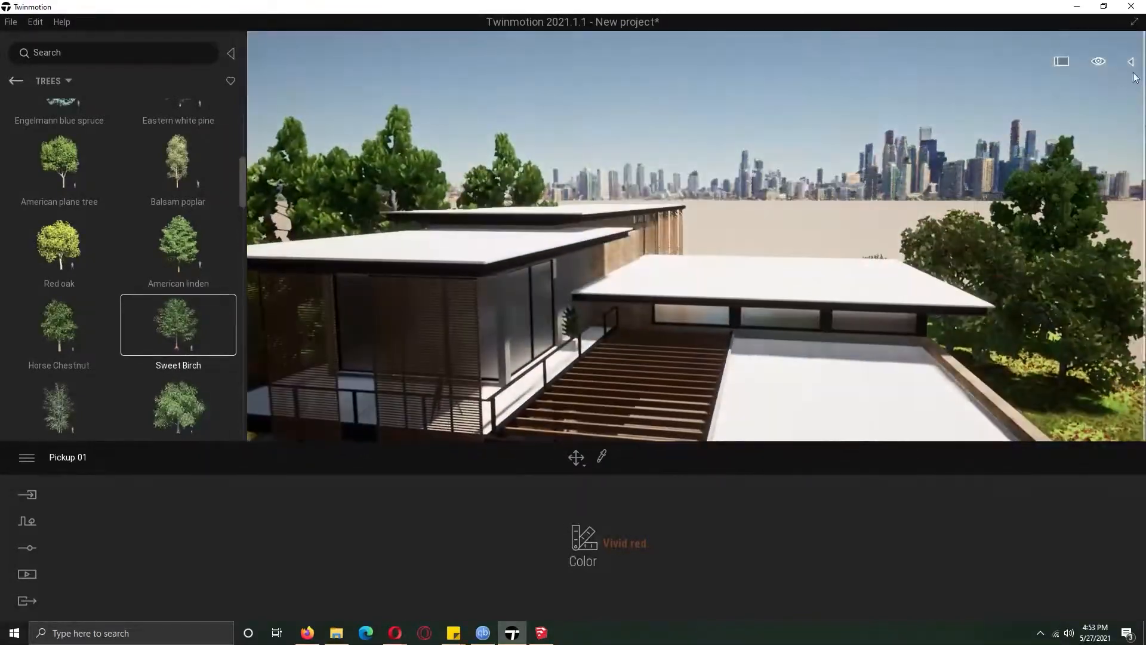
{"action": "mouse_move", "coordinate": [1097, 123]}
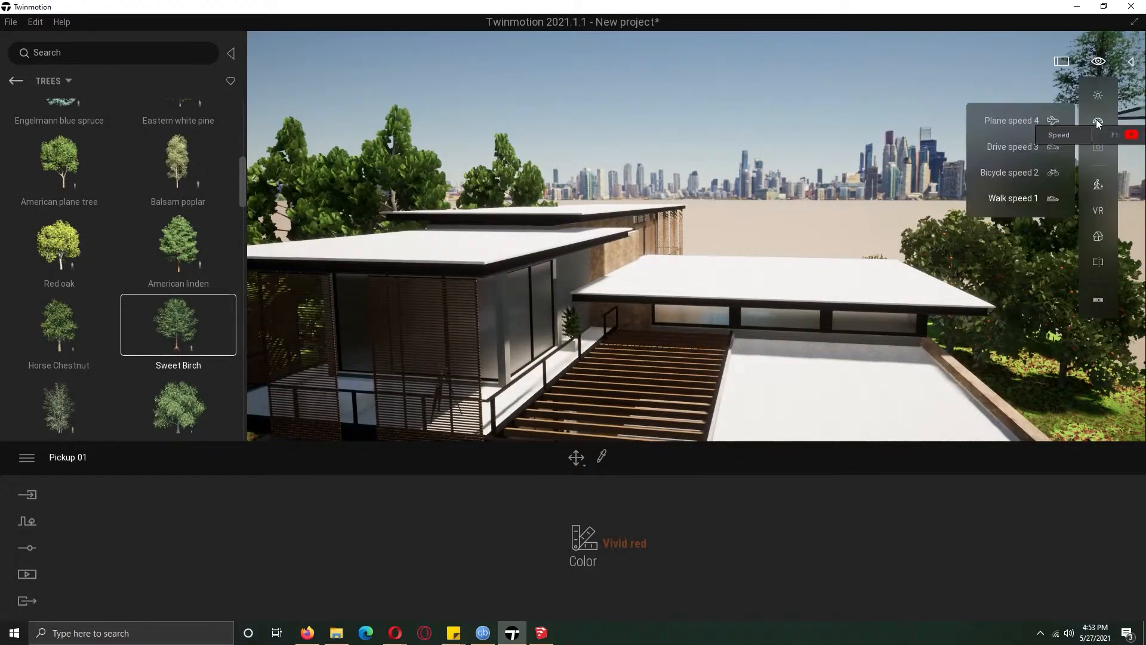
{"action": "left_click", "coordinate": [1019, 175]}
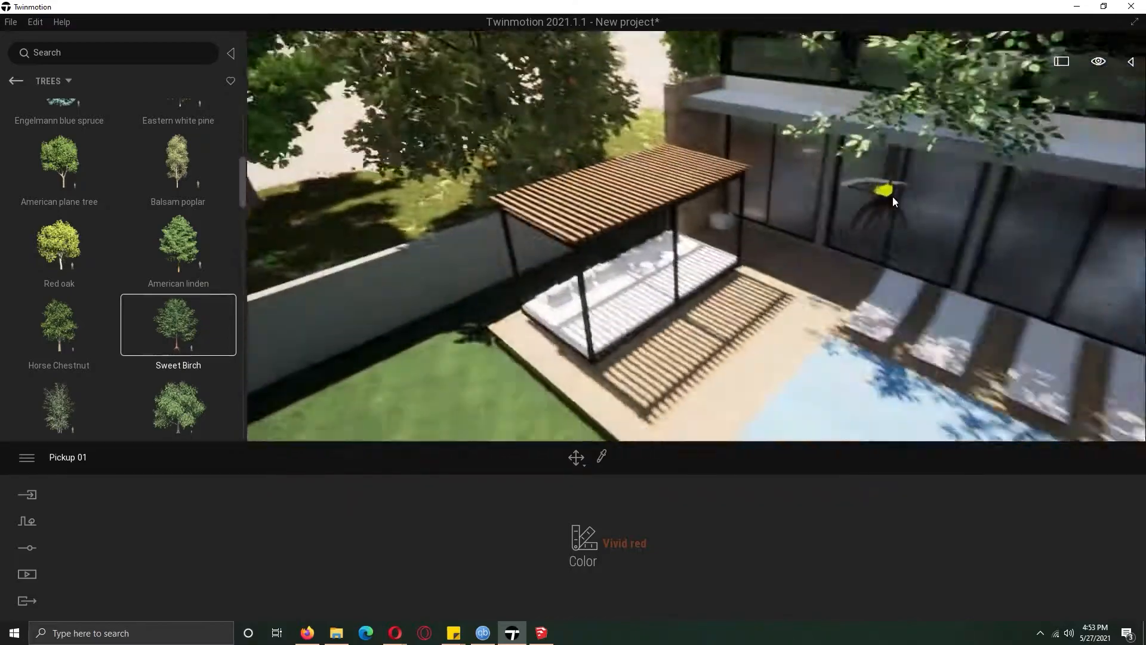
Widen the library and plant two Sweet Birches and a Norway Spruce along the backyard edge near the pool
{"action": "scroll", "coordinate": [893, 196], "scroll_direction": "down", "scroll_amount": 5}
{"action": "right_click_drag", "start_coordinate": [893, 196], "coordinate": [744, 225]}
{"action": "left_click_drag", "start_coordinate": [243, 210], "coordinate": [370, 195]}
{"action": "left_click", "coordinate": [298, 310]}
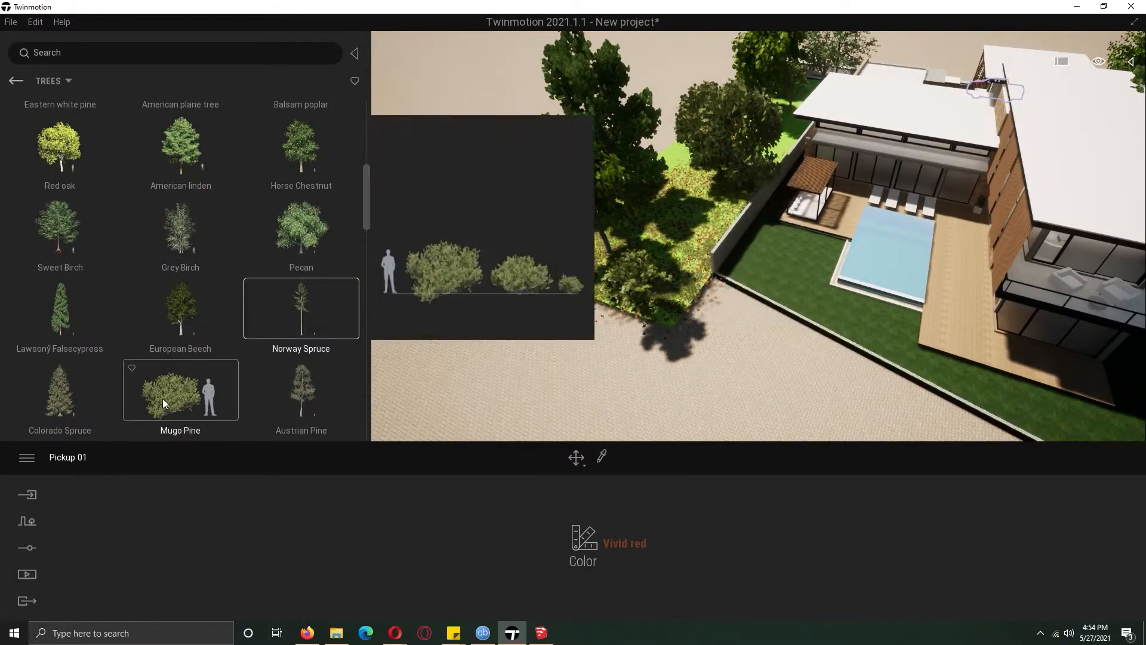
{"action": "left_click", "coordinate": [72, 230]}
{"action": "left_click", "coordinate": [786, 289]}
{"action": "left_click", "coordinate": [914, 362]}
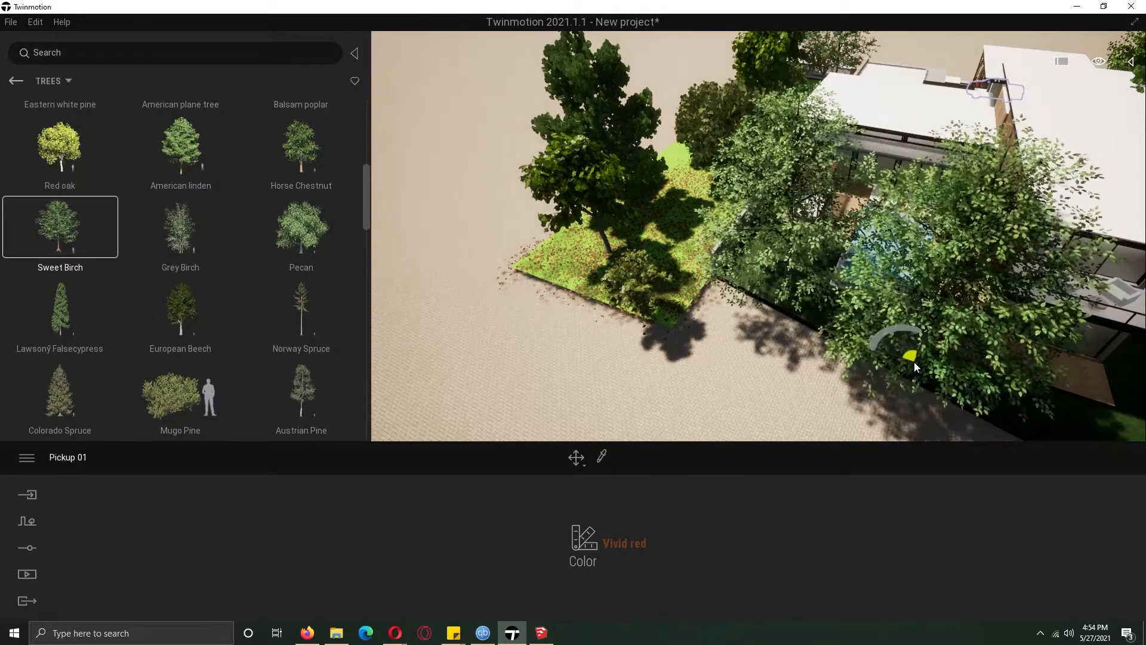
{"action": "left_click", "coordinate": [299, 310]}
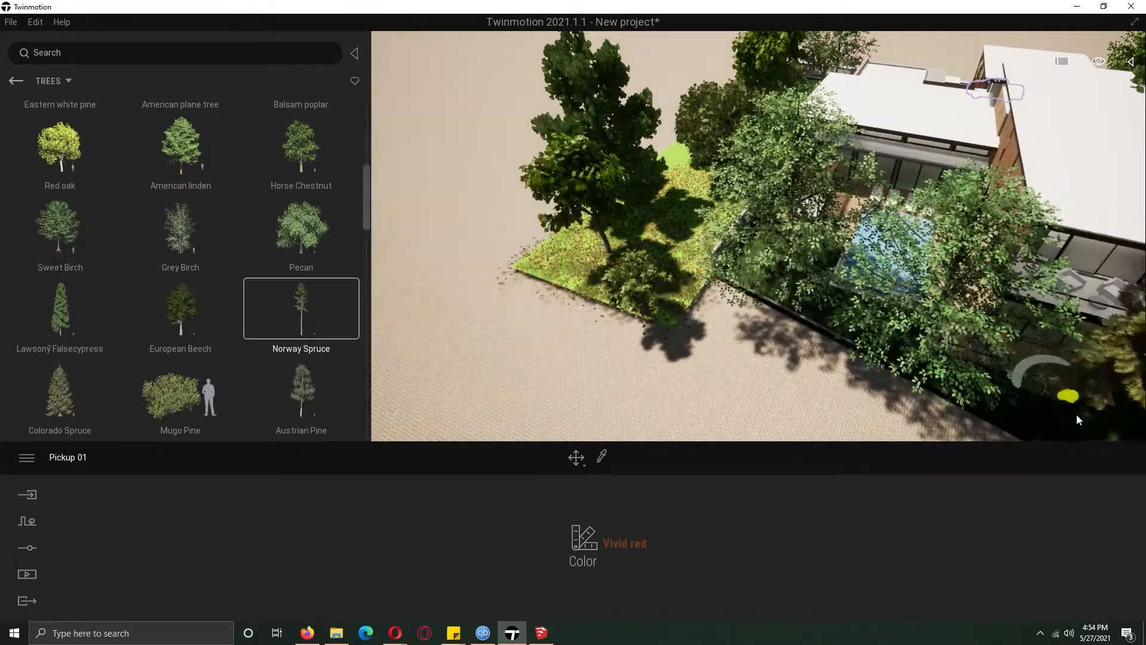
Reopen Image1, increase the vegetation growth in its weather settings and select the scattered trees in the view
{"action": "left_click", "coordinate": [27, 575]}
{"action": "double_click", "coordinate": [270, 540]}
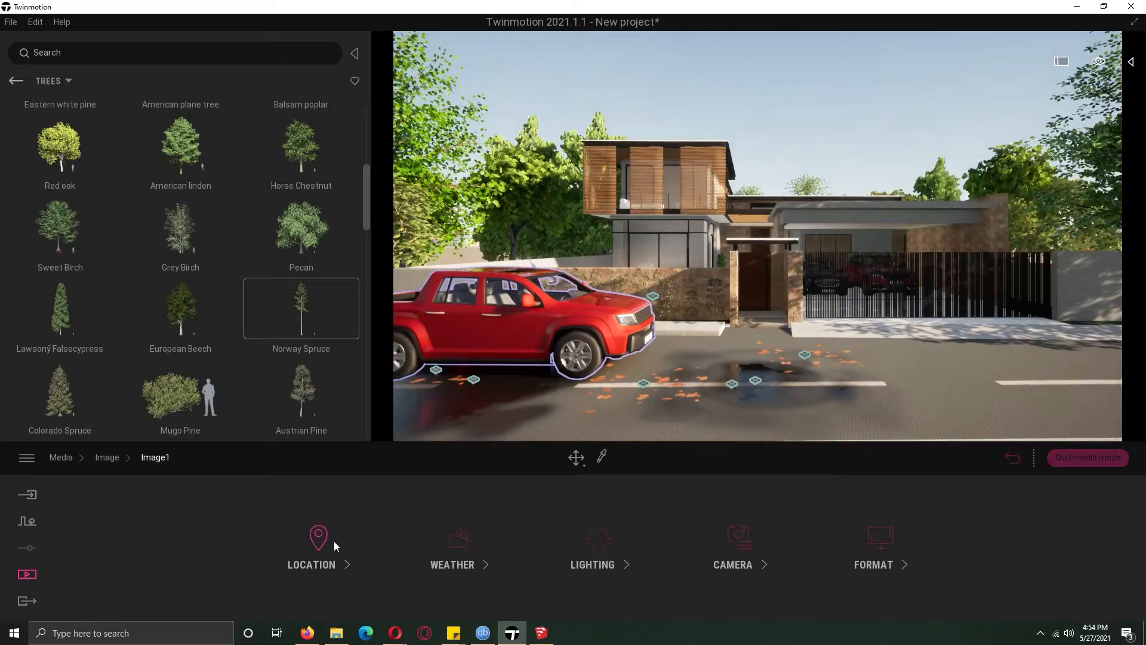
{"action": "left_click", "coordinate": [484, 542]}
{"action": "left_click_drag", "start_coordinate": [931, 537], "coordinate": [975, 481]}
{"action": "key", "text": "Escape"}
{"action": "left_click", "coordinate": [582, 132]}
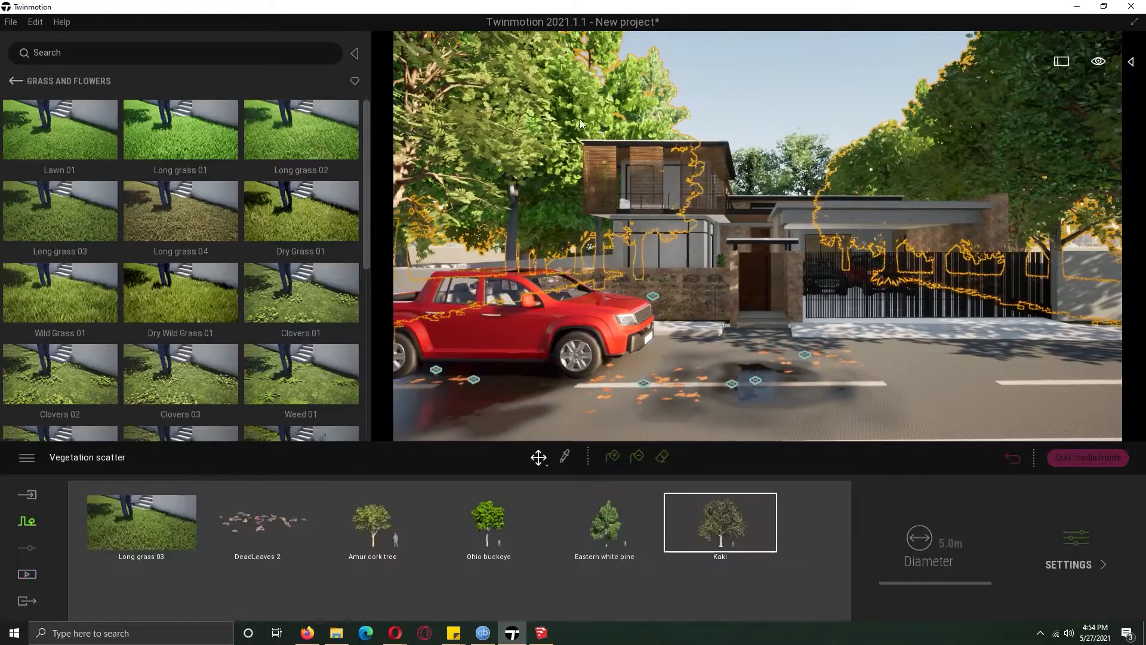
Check the growth settings of the selected scattered trees and clear the selection in the view
{"action": "left_click", "coordinate": [1071, 568]}
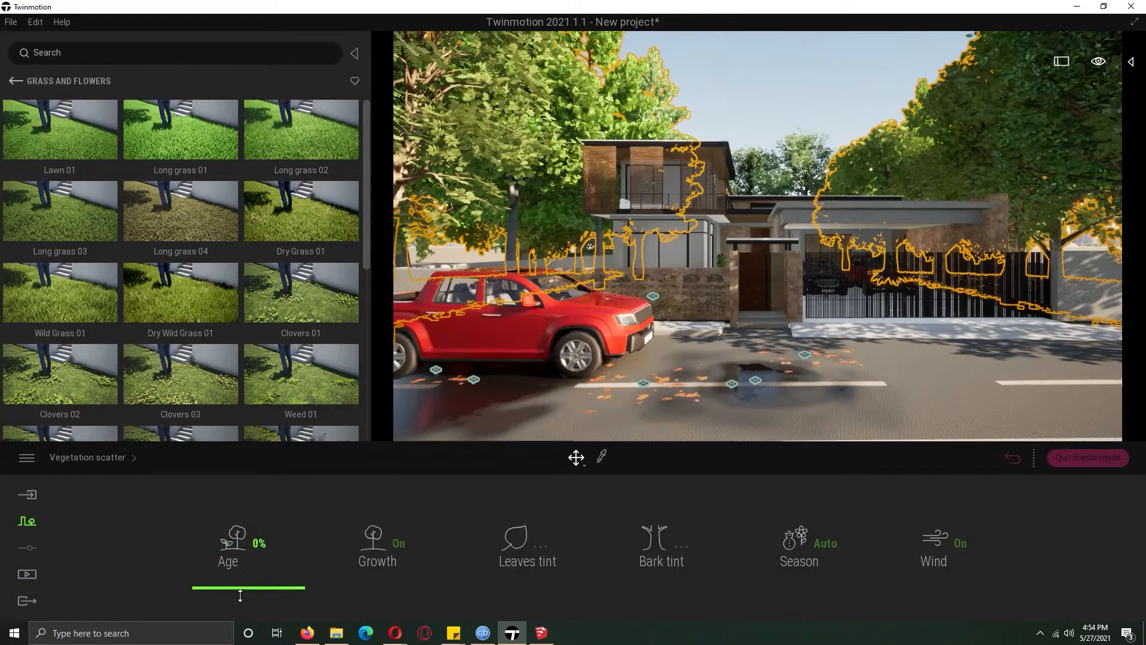
{"action": "left_click", "coordinate": [72, 458]}
{"action": "left_click", "coordinate": [712, 130]}
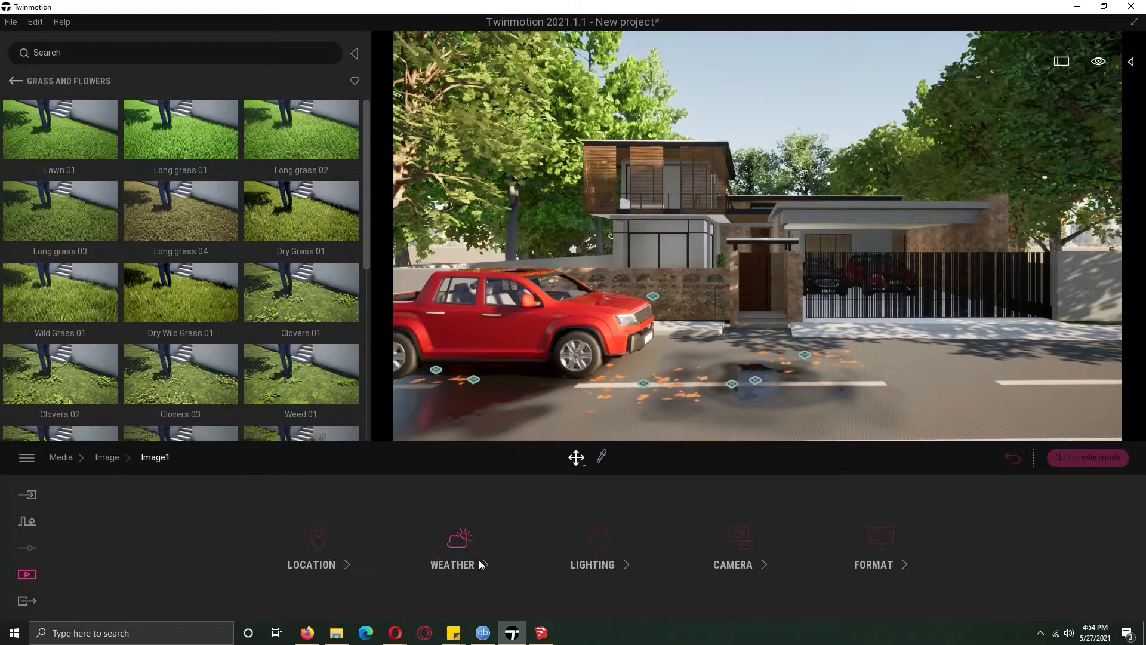
Try a winter season with partly cloudy weather in Image1's weather settings
{"action": "left_click", "coordinate": [480, 565]}
{"action": "left_click_drag", "start_coordinate": [202, 548], "coordinate": [248, 552]}
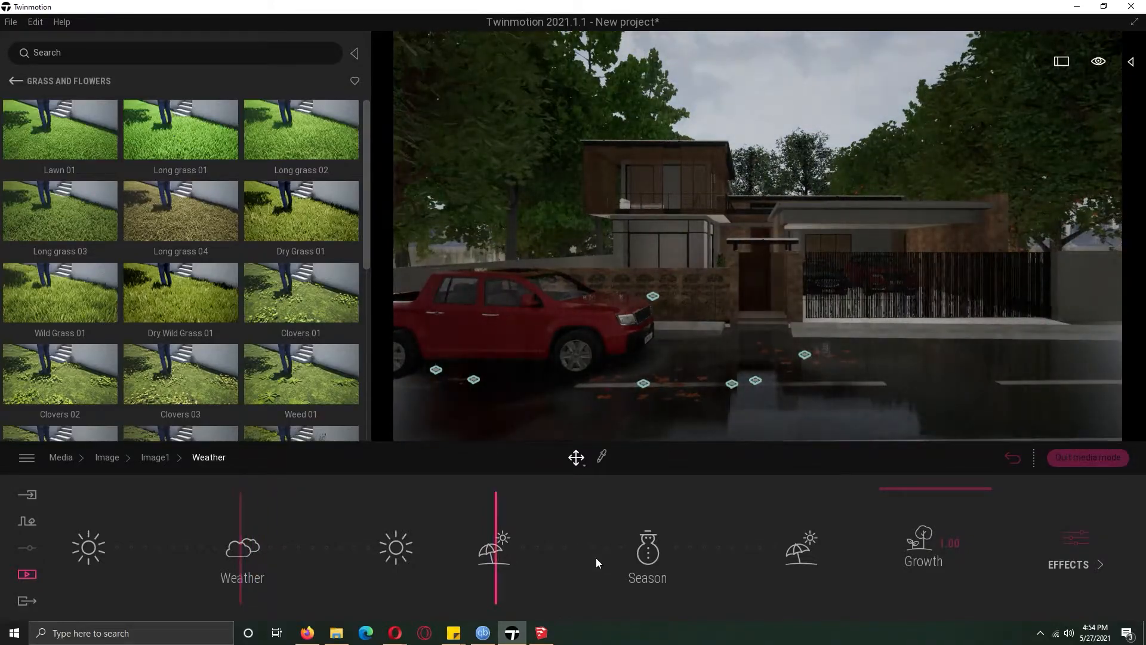
{"action": "left_click_drag", "start_coordinate": [519, 545], "coordinate": [625, 557]}
{"action": "left_click_drag", "start_coordinate": [244, 550], "coordinate": [148, 541]}
{"action": "left_click_drag", "start_coordinate": [231, 545], "coordinate": [278, 545]}
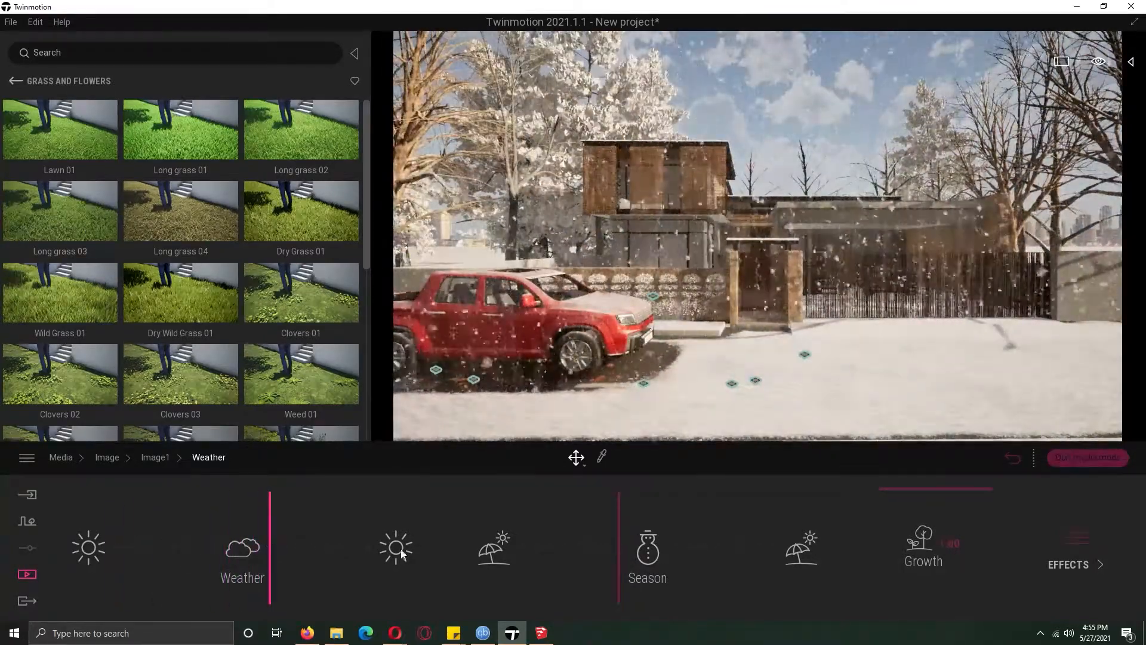
{"action": "left_click_drag", "start_coordinate": [619, 555], "coordinate": [658, 558]}
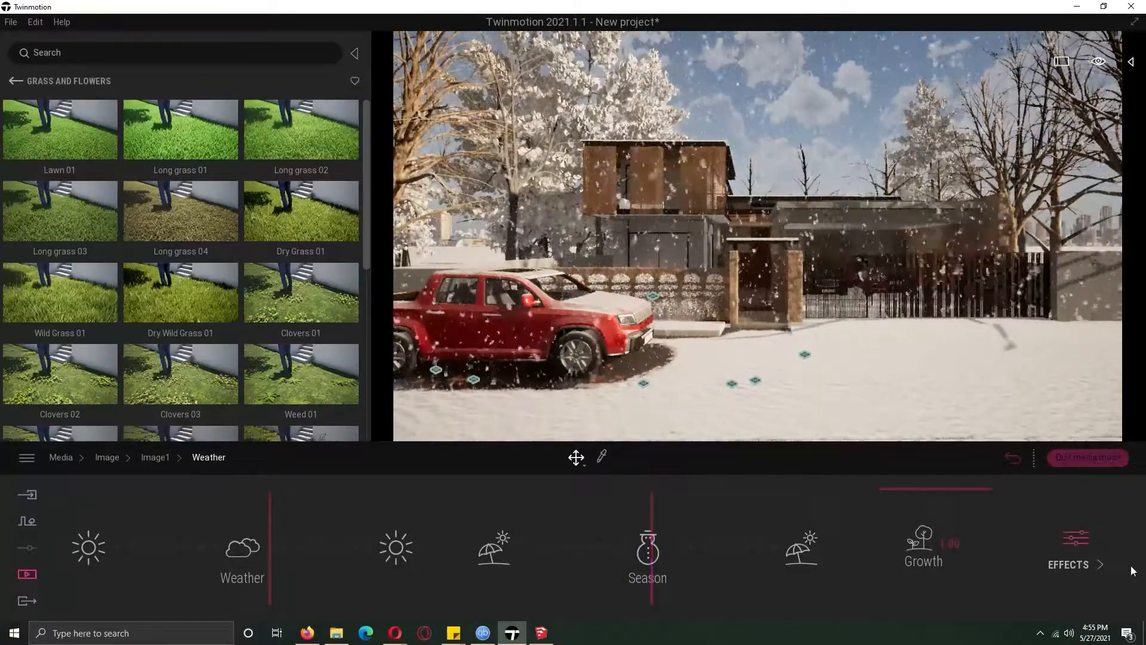
Try heavier smog in the weather effects and shift Image1's weather toward clear sky
{"action": "left_click", "coordinate": [1100, 564]}
{"action": "left_click", "coordinate": [725, 566]}
{"action": "left_click", "coordinate": [735, 554]}
{"action": "left_click", "coordinate": [870, 560]}
{"action": "left_click", "coordinate": [272, 458]}
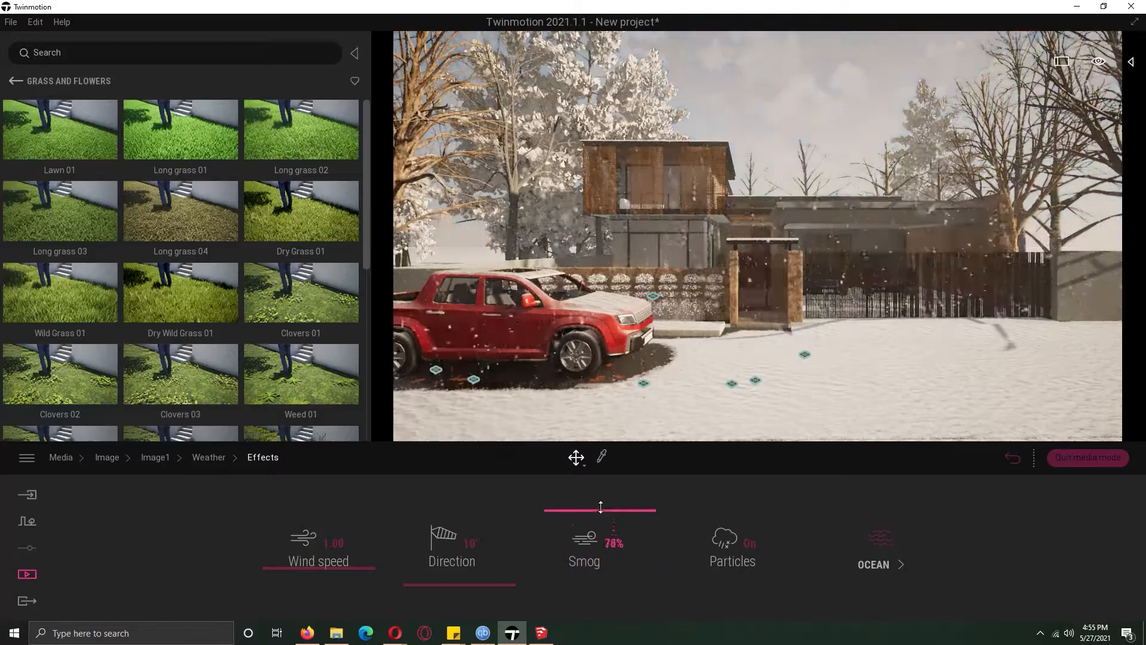
{"action": "left_click_drag", "start_coordinate": [601, 508], "coordinate": [597, 521]}
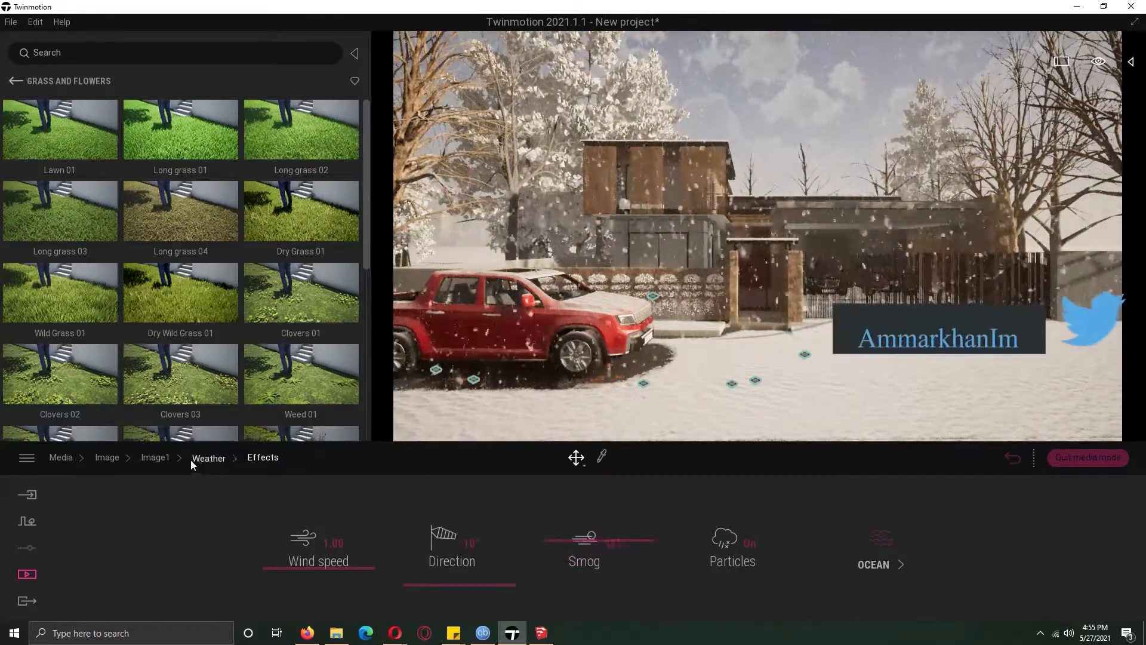
{"action": "left_click", "coordinate": [200, 463]}
{"action": "left_click_drag", "start_coordinate": [267, 539], "coordinate": [187, 547]}
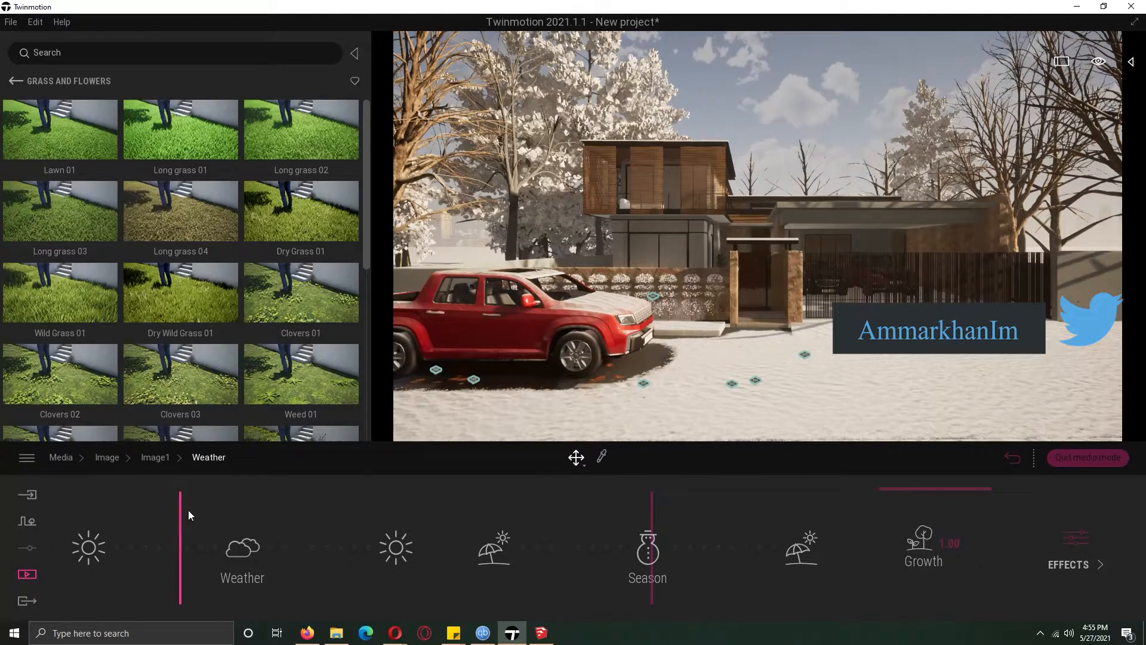
Try other times of day and north offsets in Image1's location settings and reopen the image
{"action": "left_click", "coordinate": [156, 458]}
{"action": "left_click", "coordinate": [317, 562]}
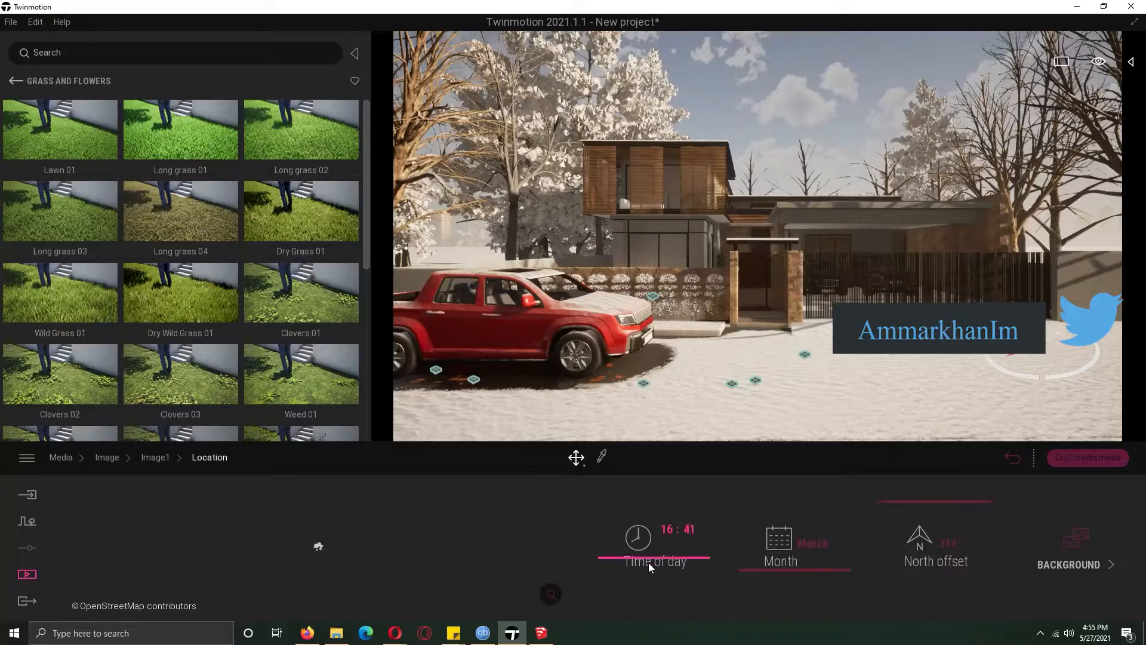
{"action": "left_click_drag", "start_coordinate": [649, 566], "coordinate": [704, 575]}
{"action": "left_click_drag", "start_coordinate": [896, 502], "coordinate": [895, 568]}
{"action": "mouse_move", "coordinate": [680, 568]}
{"action": "left_mouse_down"}
{"action": "mouse_move", "coordinate": [675, 537]}
{"action": "mouse_move", "coordinate": [690, 540]}
{"action": "mouse_move", "coordinate": [685, 559]}
{"action": "left_mouse_up"}
{"action": "left_click_drag", "start_coordinate": [901, 555], "coordinate": [889, 485]}
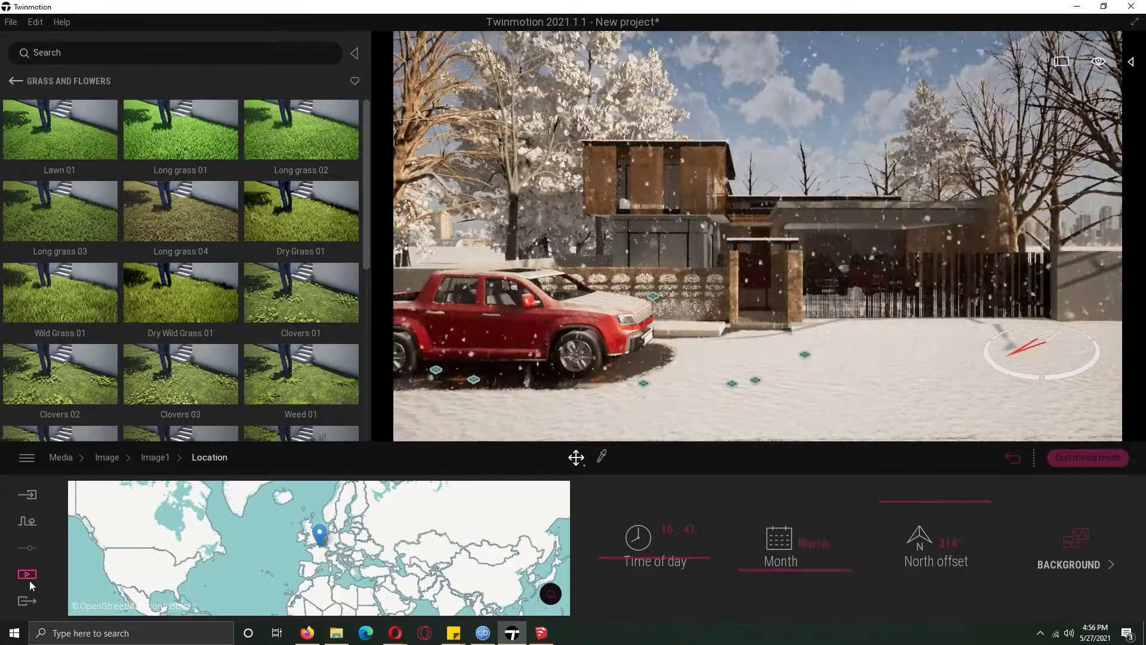
{"action": "left_click", "coordinate": [30, 579]}
{"action": "left_click", "coordinate": [316, 543]}
{"action": "left_click", "coordinate": [243, 511]}
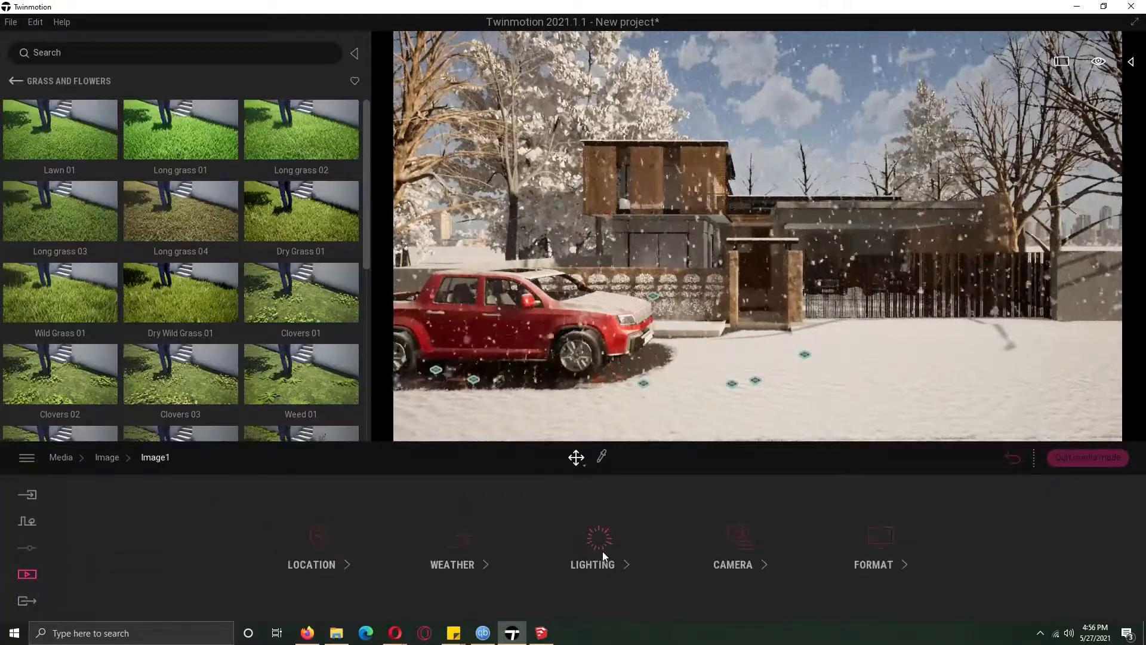
Adjust the white balance in Image1's lighting settings and undo the trial exposure change
{"action": "left_click", "coordinate": [600, 553]}
{"action": "left_click_drag", "start_coordinate": [442, 535], "coordinate": [443, 566]}
{"action": "left_click", "coordinate": [592, 548]}
{"action": "left_click", "coordinate": [592, 548]}
{"action": "left_click_drag", "start_coordinate": [310, 540], "coordinate": [325, 525]}
{"action": "key", "text": "ctrl+z"}
Adjust the sun reflection and sun intensity in Image1's advanced lighting settings
{"action": "left_click", "coordinate": [860, 554]}
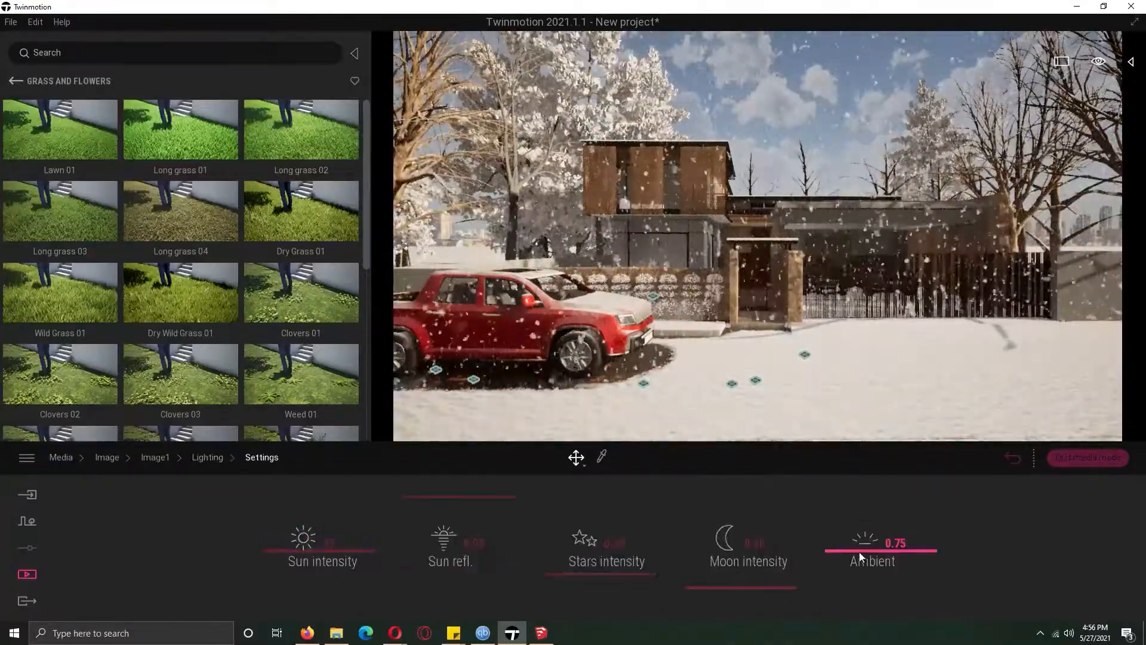
{"action": "left_click_drag", "start_coordinate": [456, 526], "coordinate": [472, 475]}
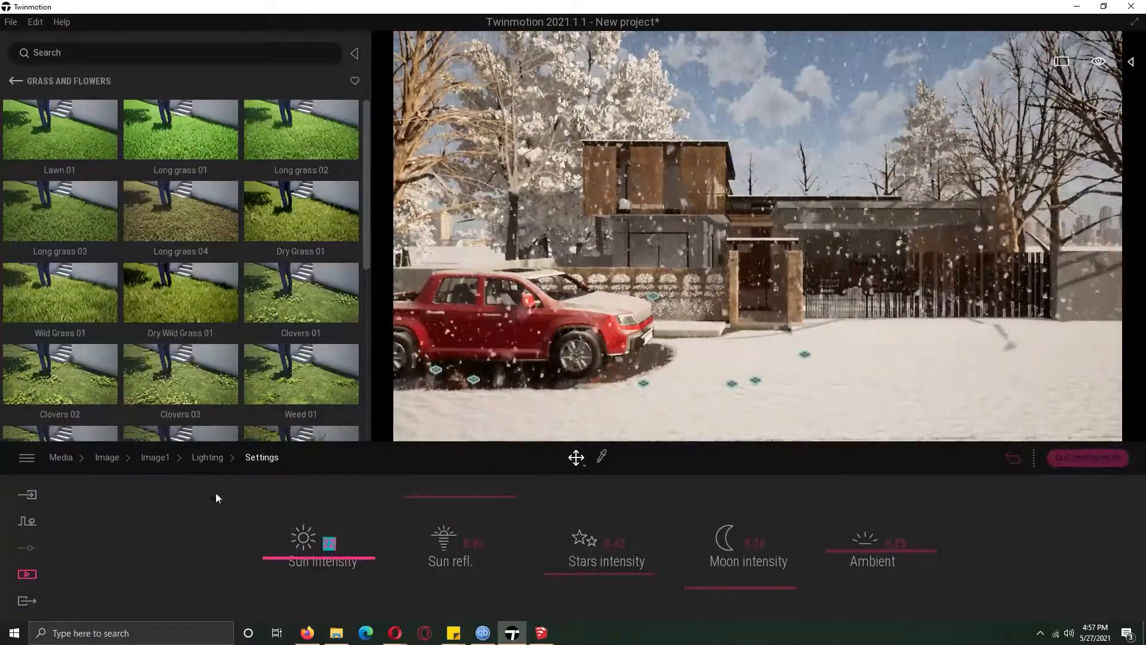
{"action": "left_click", "coordinate": [197, 461]}
{"action": "left_click", "coordinate": [164, 459]}
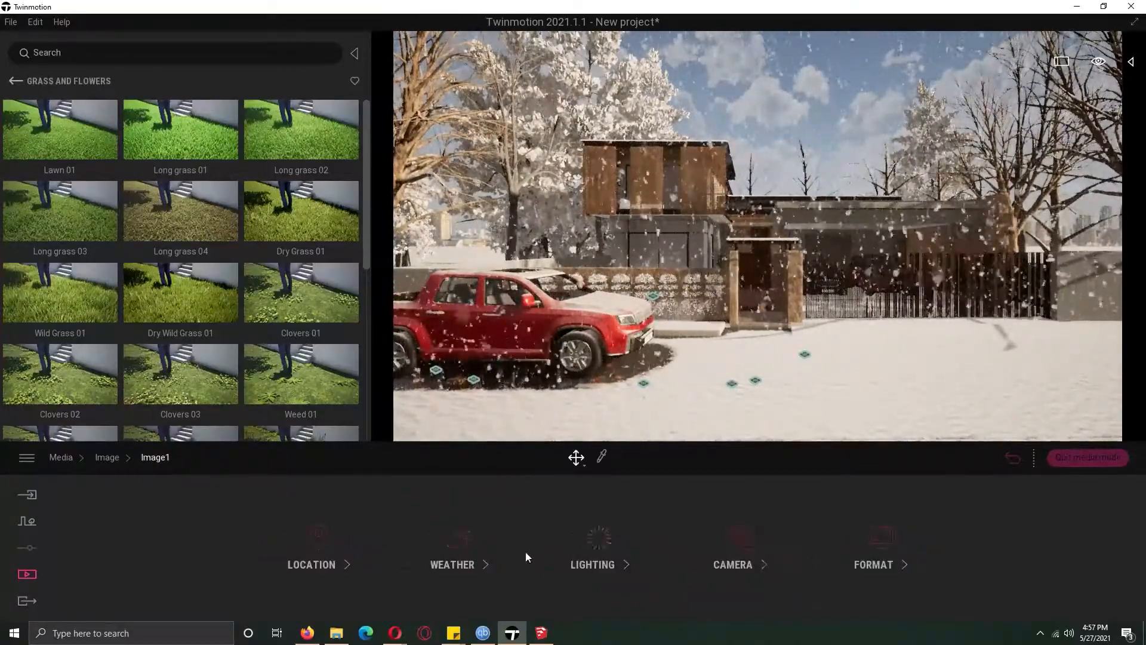
Try overcast weather with the season moved slightly before midwinter for Image1
{"action": "left_click", "coordinate": [454, 562]}
{"action": "left_click_drag", "start_coordinate": [270, 557], "coordinate": [225, 561]}
{"action": "mouse_move", "coordinate": [652, 555]}
{"action": "left_mouse_down"}
{"action": "mouse_move", "coordinate": [738, 545]}
{"action": "mouse_move", "coordinate": [601, 561]}
{"action": "mouse_move", "coordinate": [629, 561]}
{"action": "left_mouse_up"}
{"action": "mouse_move", "coordinate": [218, 559]}
{"action": "left_mouse_down"}
{"action": "mouse_move", "coordinate": [145, 560]}
{"action": "mouse_move", "coordinate": [246, 560]}
{"action": "left_mouse_up"}
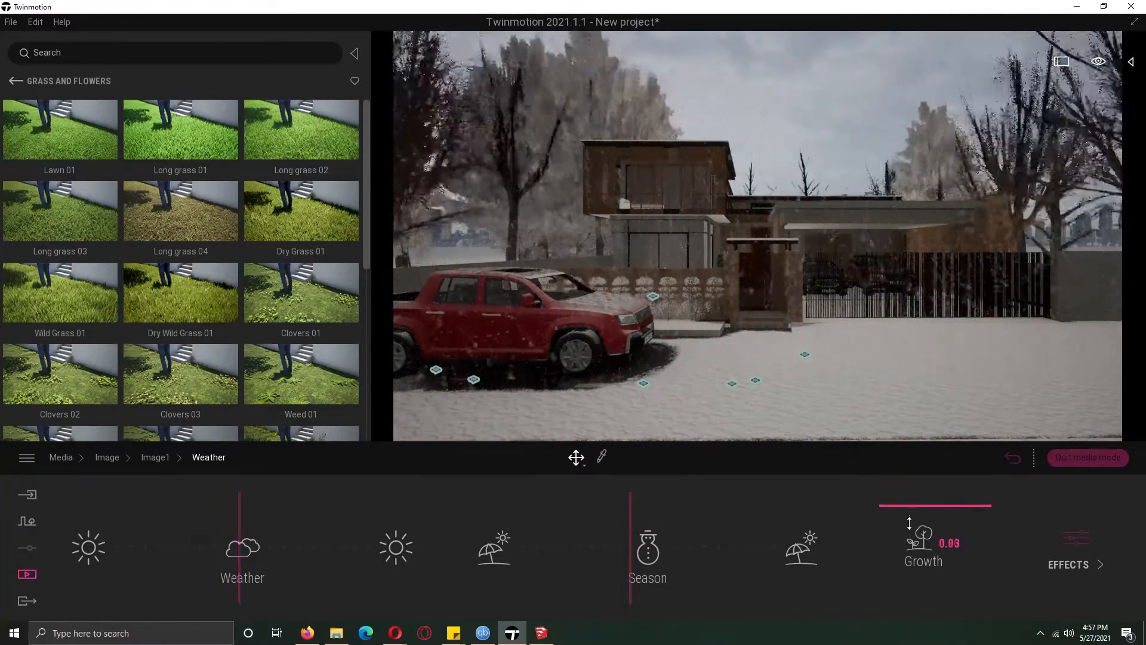
Try 45% smog in the weather effects and check the particles with the winter season
{"action": "left_click", "coordinate": [1062, 558]}
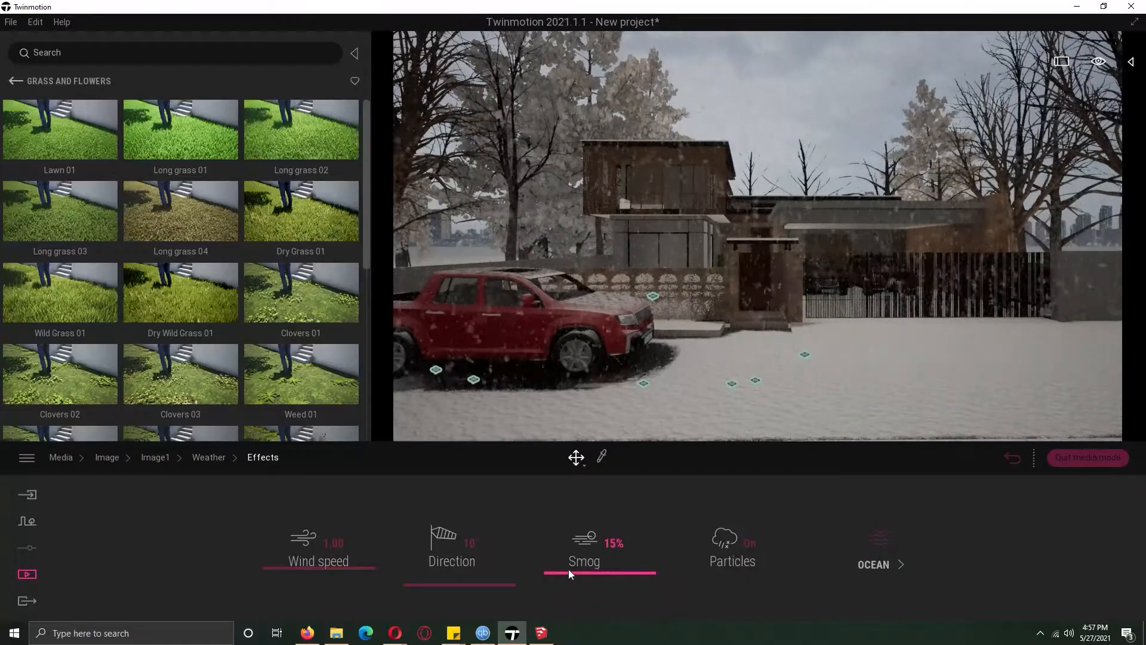
{"action": "left_click", "coordinate": [208, 460]}
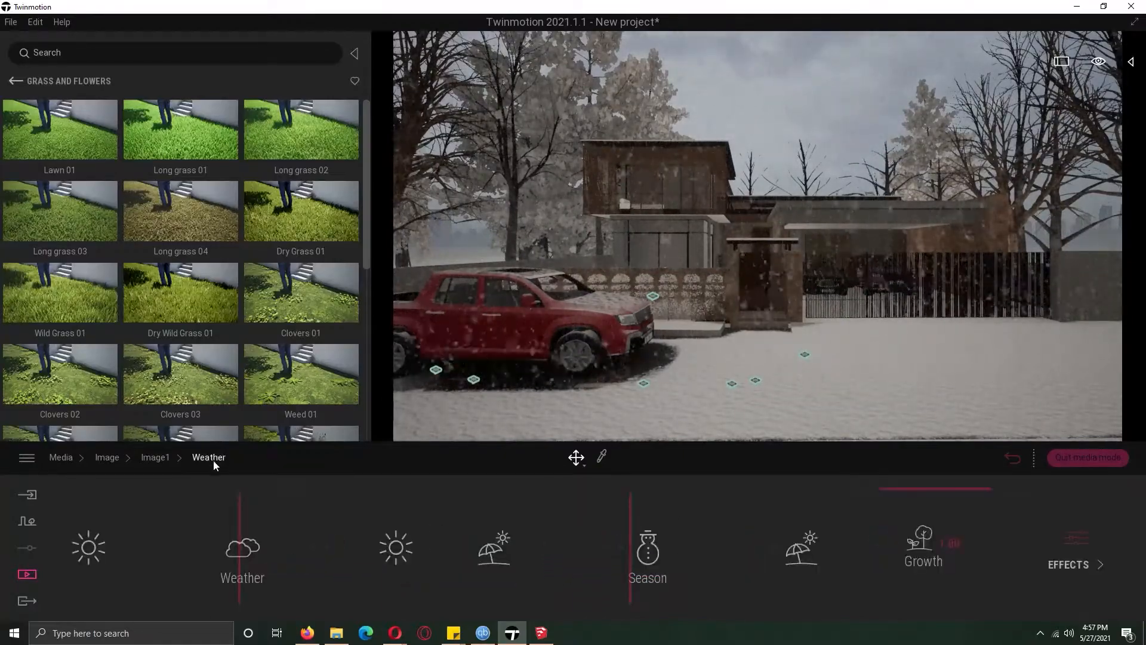
{"action": "mouse_move", "coordinate": [669, 555]}
{"action": "left_mouse_down"}
{"action": "mouse_move", "coordinate": [618, 555]}
{"action": "mouse_move", "coordinate": [632, 555]}
{"action": "left_mouse_up"}
{"action": "left_click", "coordinate": [1087, 553]}
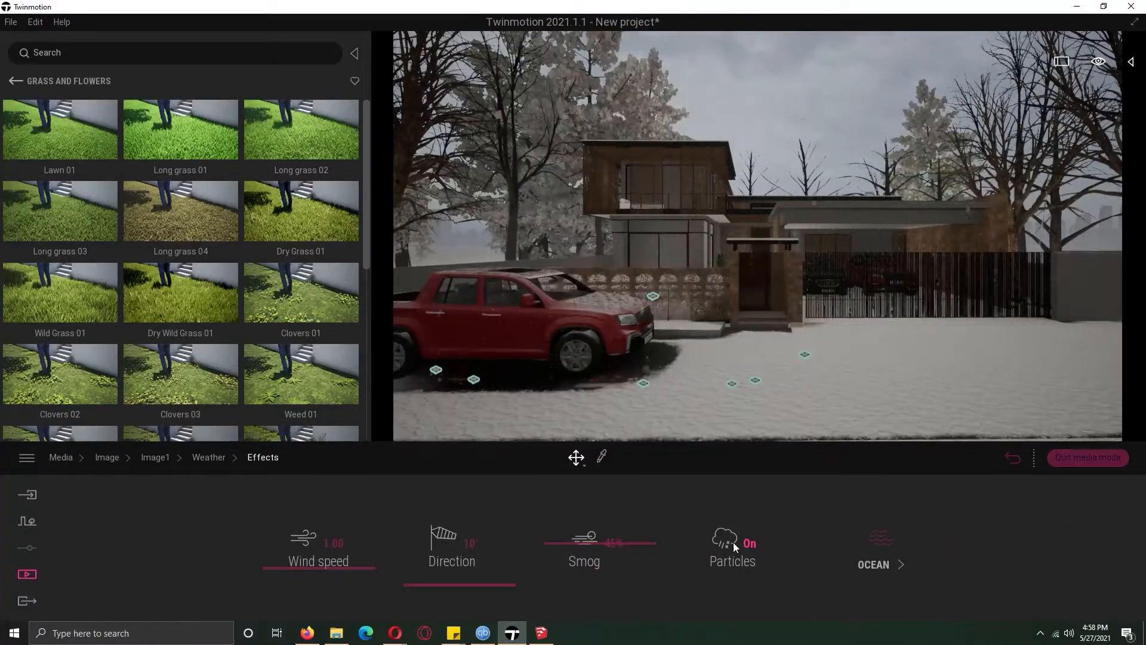
Set Image1's season to autumn with mostly sunny weather and reopen the image
{"action": "left_click", "coordinate": [208, 458]}
{"action": "left_click_drag", "start_coordinate": [844, 556], "coordinate": [653, 556]}
{"action": "left_click_drag", "start_coordinate": [240, 550], "coordinate": [181, 550]}
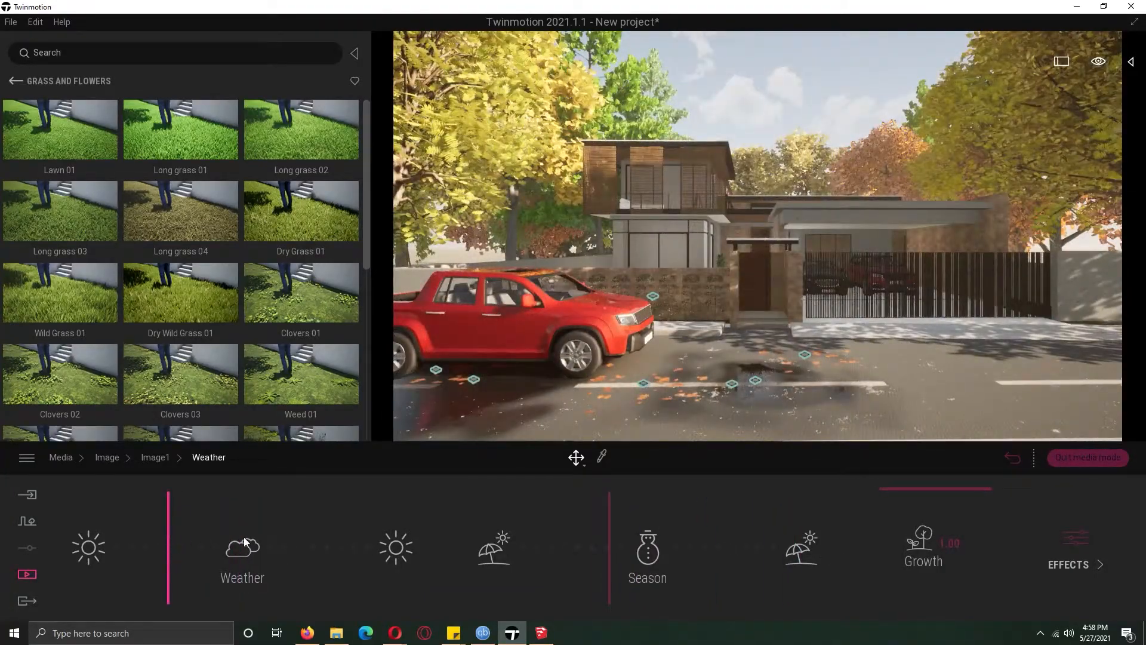
{"action": "left_click", "coordinate": [29, 574]}
{"action": "left_click", "coordinate": [334, 558]}
{"action": "left_click", "coordinate": [273, 544]}
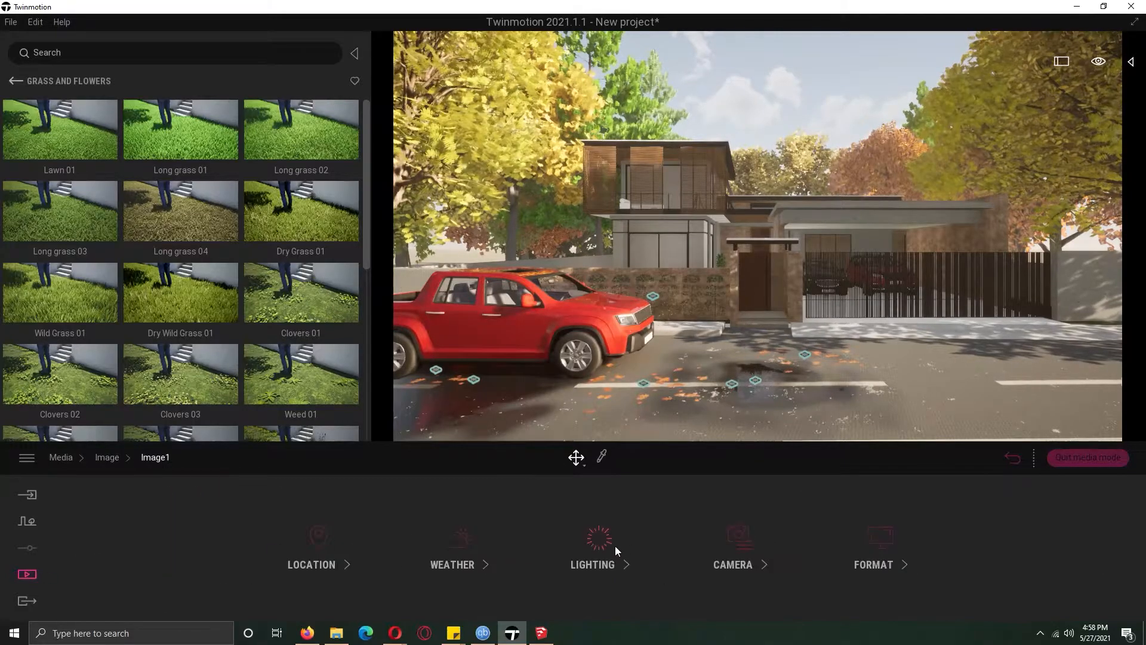
Turn on the camera's depth of field and focus it on the house's front entrance
{"action": "left_click", "coordinate": [726, 551]}
{"action": "left_click", "coordinate": [327, 546]}
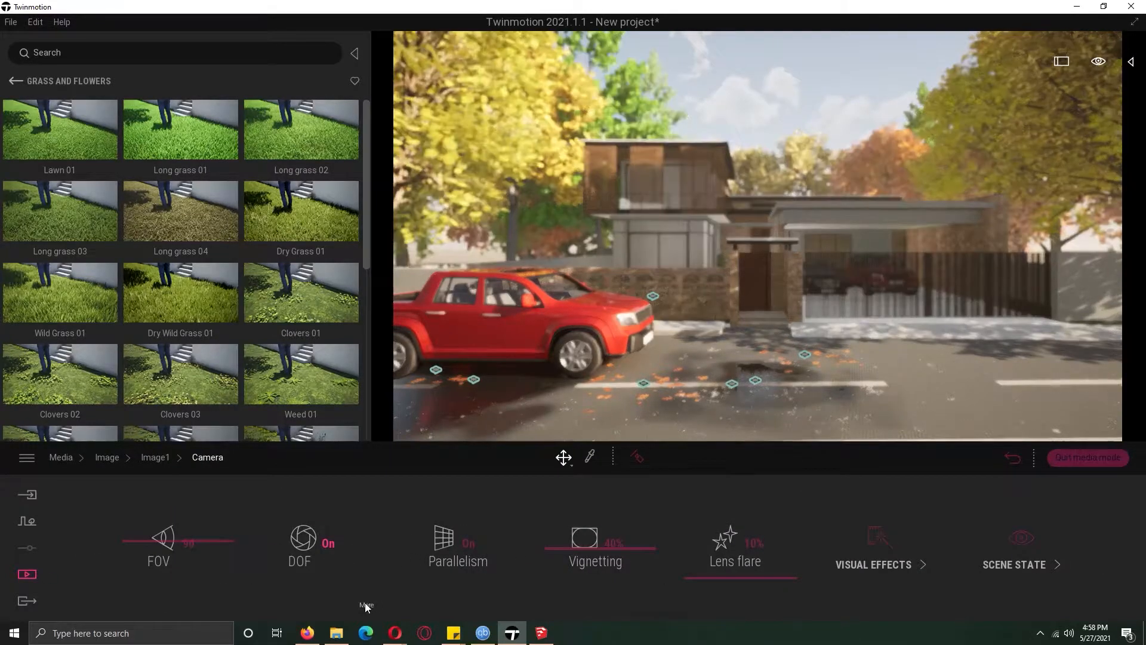
{"action": "left_click", "coordinate": [365, 604]}
{"action": "left_click", "coordinate": [763, 237]}
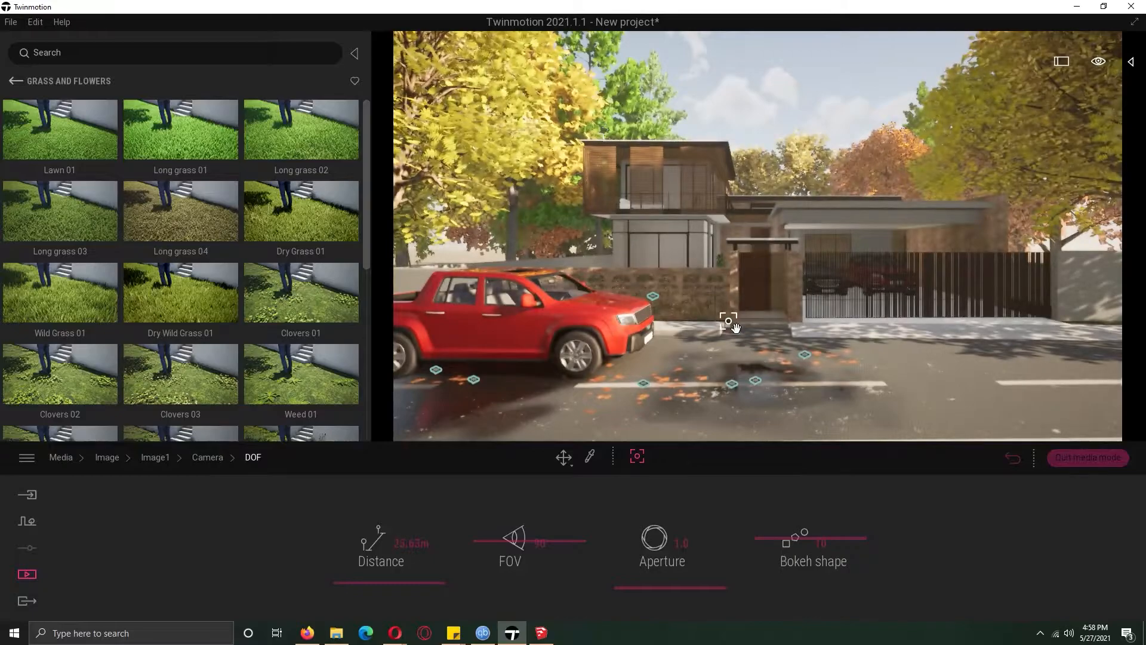
{"action": "left_click", "coordinate": [207, 458]}
Try the color gradient presets Anso, AUT, Blue Tint and Beauty 3 in the camera's visual effects
{"action": "left_click", "coordinate": [829, 547]}
{"action": "left_click", "coordinate": [400, 545]}
{"action": "left_click", "coordinate": [481, 546]}
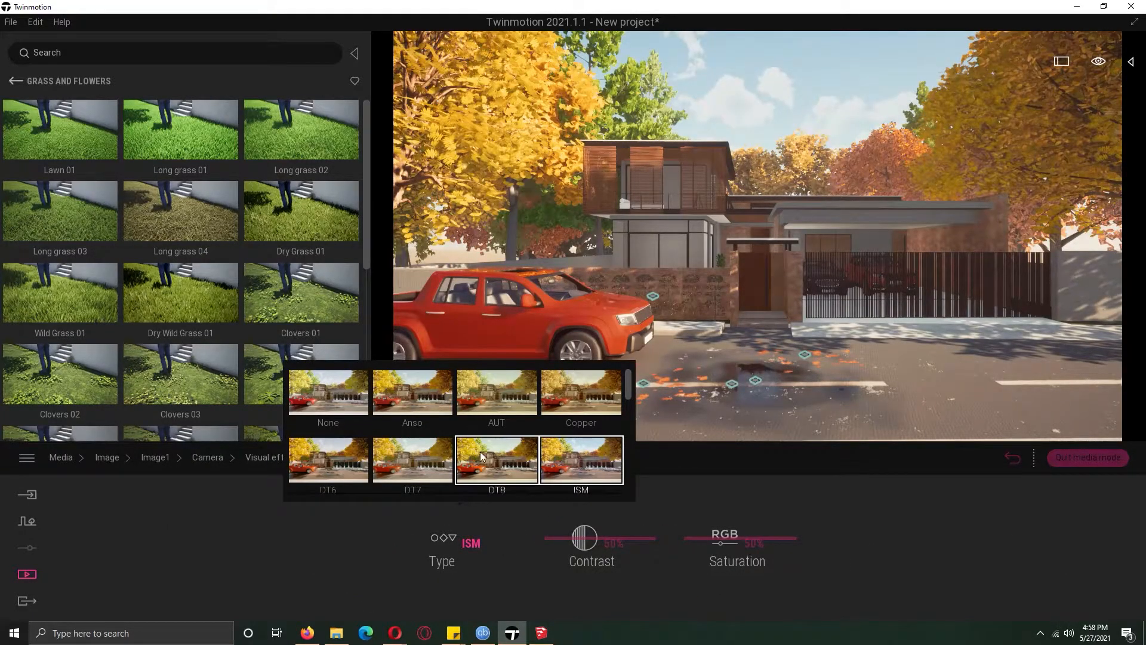
{"action": "left_click", "coordinate": [409, 465]}
{"action": "left_click", "coordinate": [336, 398]}
{"action": "left_click", "coordinate": [405, 395]}
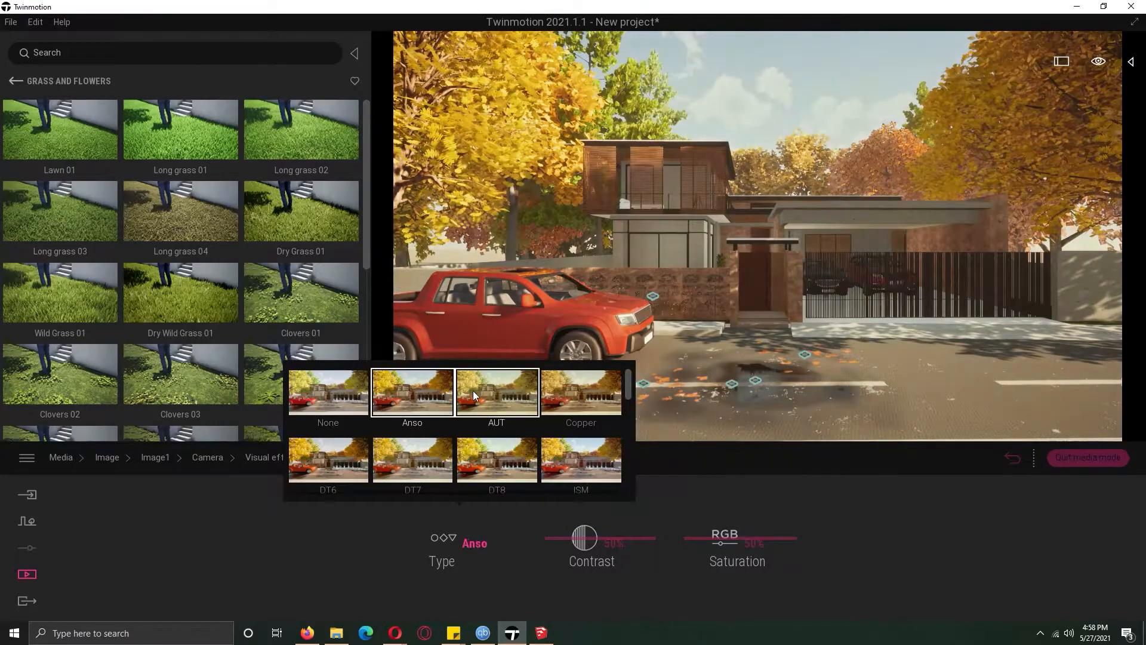
{"action": "left_click", "coordinate": [474, 390]}
{"action": "left_click_drag", "start_coordinate": [628, 390], "coordinate": [626, 403]}
{"action": "left_click", "coordinate": [591, 419]}
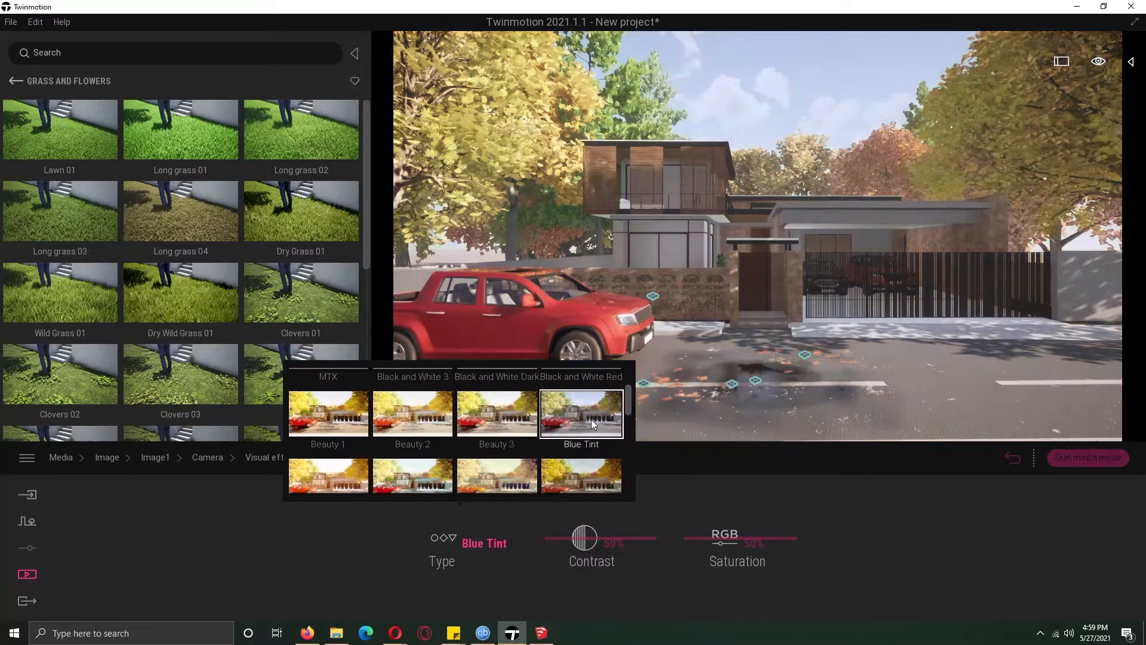
{"action": "left_click", "coordinate": [510, 424]}
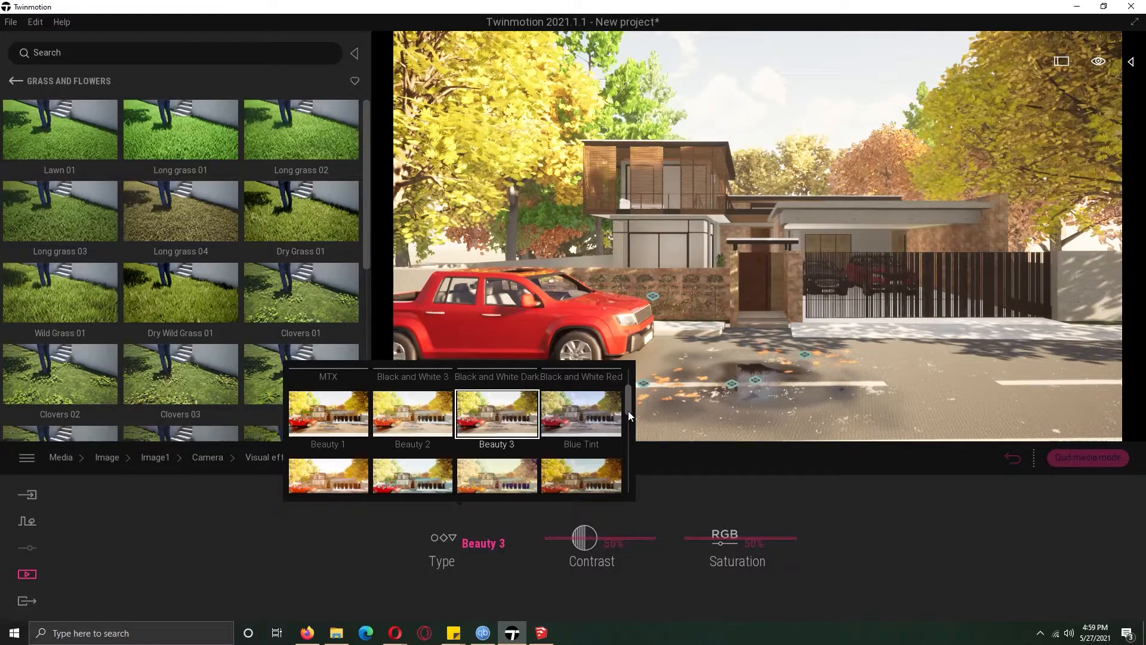
Apply the ISM color gradient to Image1 and raise its contrast slightly
{"action": "left_click_drag", "start_coordinate": [628, 410], "coordinate": [632, 399]}
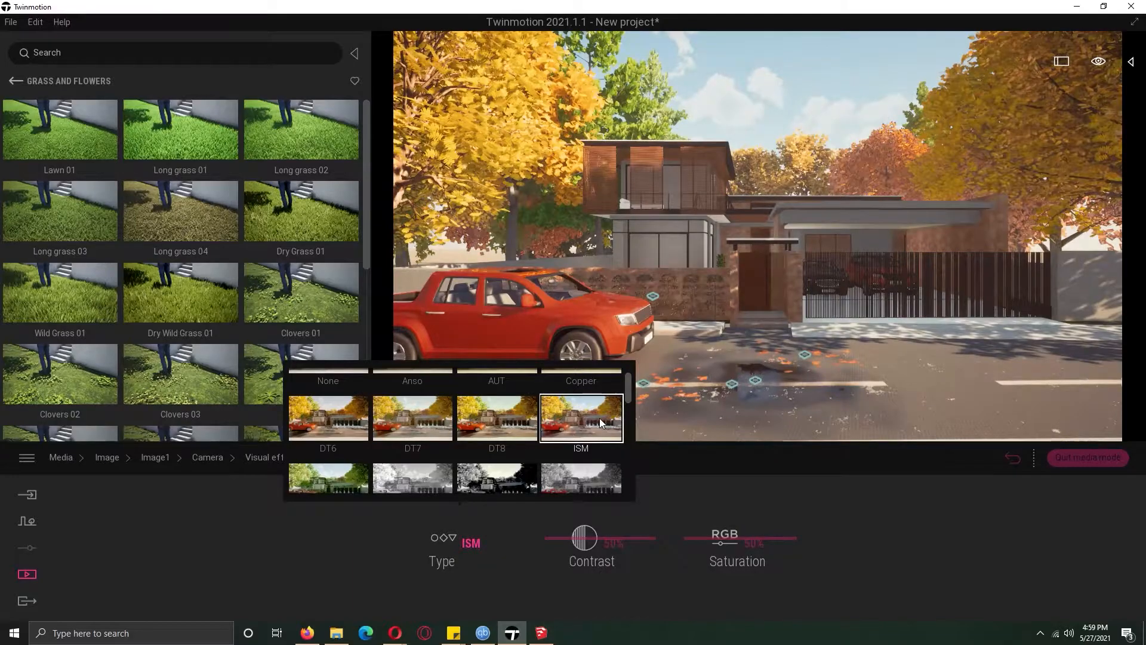
{"action": "left_click", "coordinate": [600, 421]}
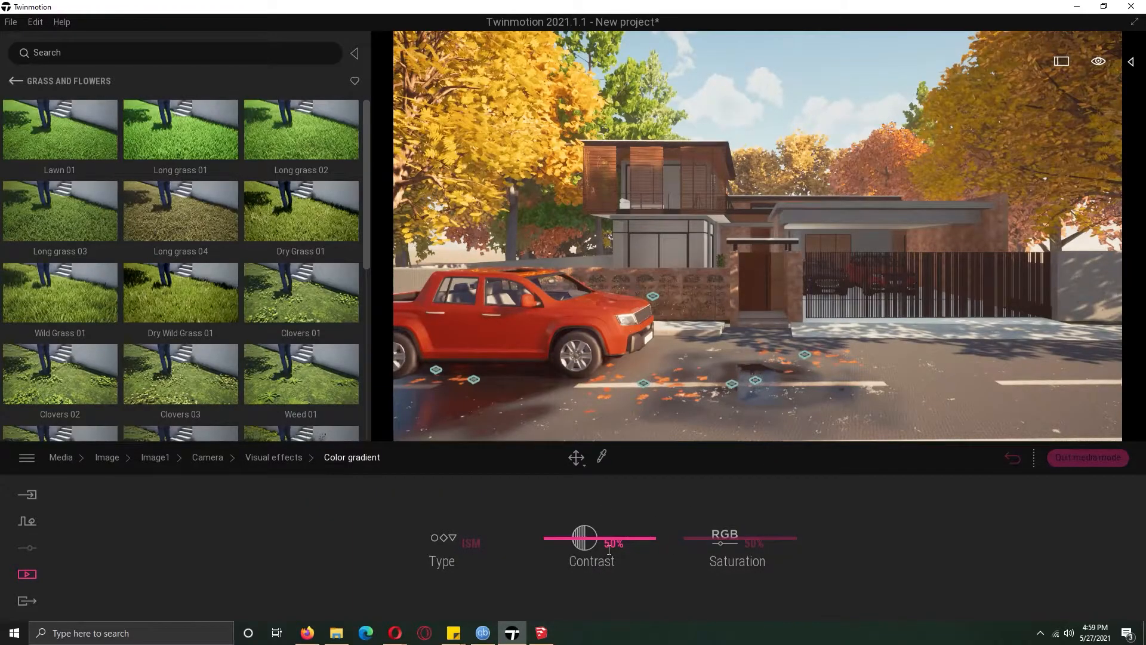
{"action": "left_click_drag", "start_coordinate": [605, 541], "coordinate": [608, 534]}
Reopen Image1 and set the north offset to about 312° in its location settings
{"action": "left_click", "coordinate": [27, 574]}
{"action": "left_click", "coordinate": [339, 552]}
{"action": "left_click", "coordinate": [273, 542]}
{"action": "left_click", "coordinate": [328, 548]}
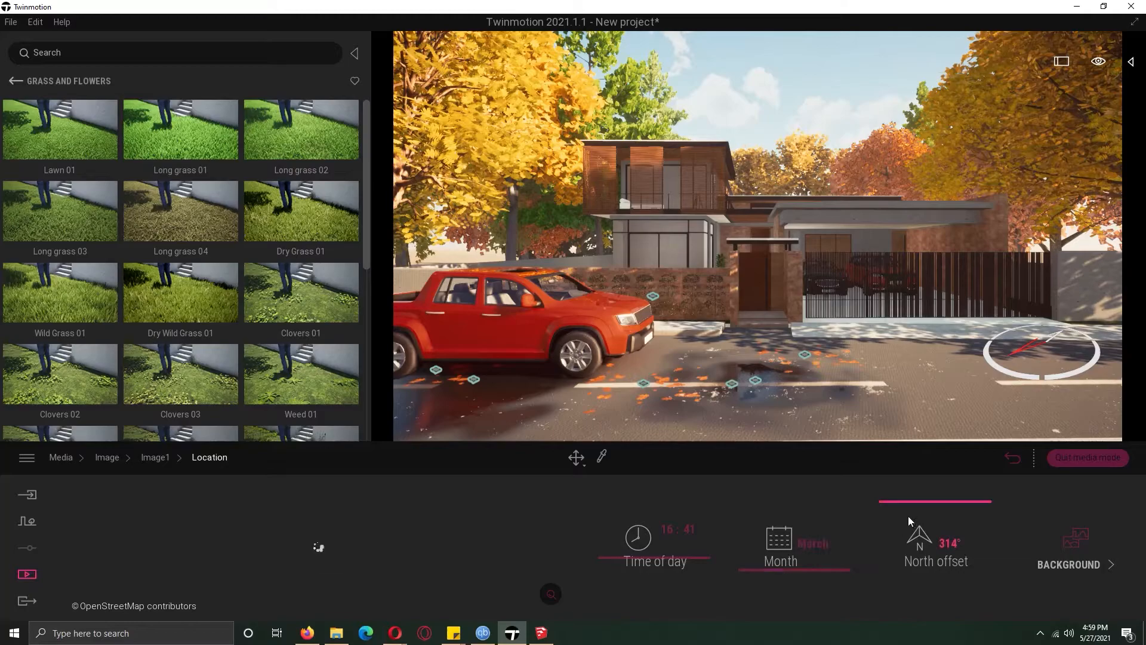
{"action": "mouse_move", "coordinate": [904, 510]}
{"action": "left_mouse_down"}
{"action": "mouse_move", "coordinate": [911, 502]}
{"action": "mouse_move", "coordinate": [905, 508]}
{"action": "left_mouse_up"}
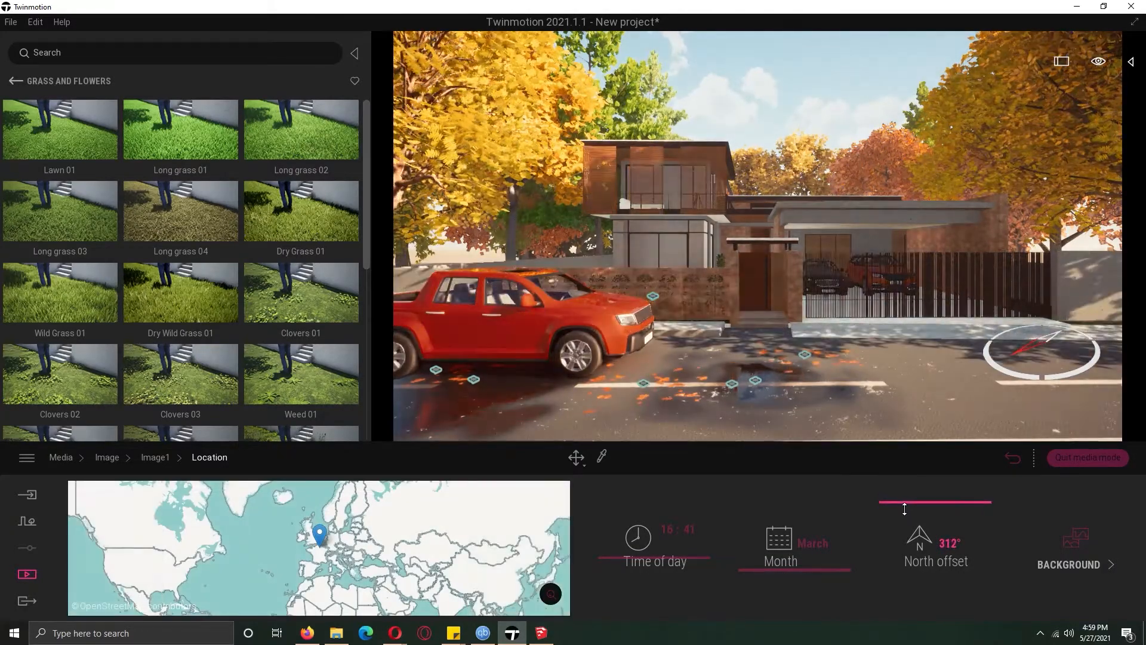
Review Image1's lighting options and their advanced settings
{"action": "left_click", "coordinate": [152, 458]}
{"action": "left_click", "coordinate": [625, 546]}
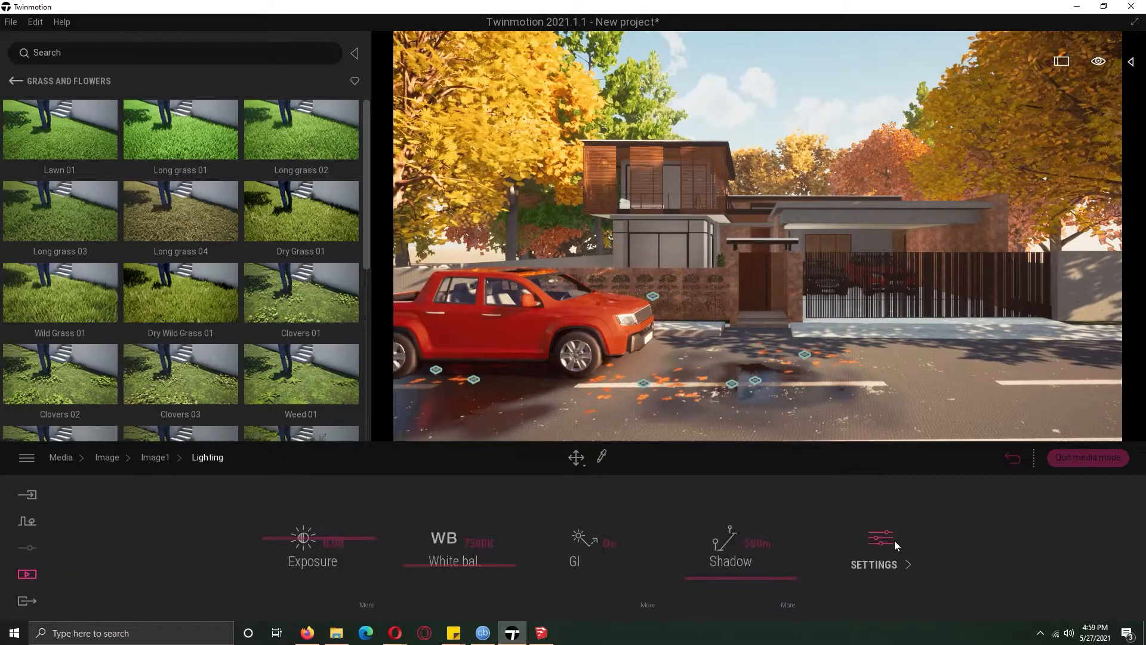
{"action": "left_click", "coordinate": [895, 543]}
{"action": "left_click", "coordinate": [218, 463]}
{"action": "left_click", "coordinate": [153, 459]}
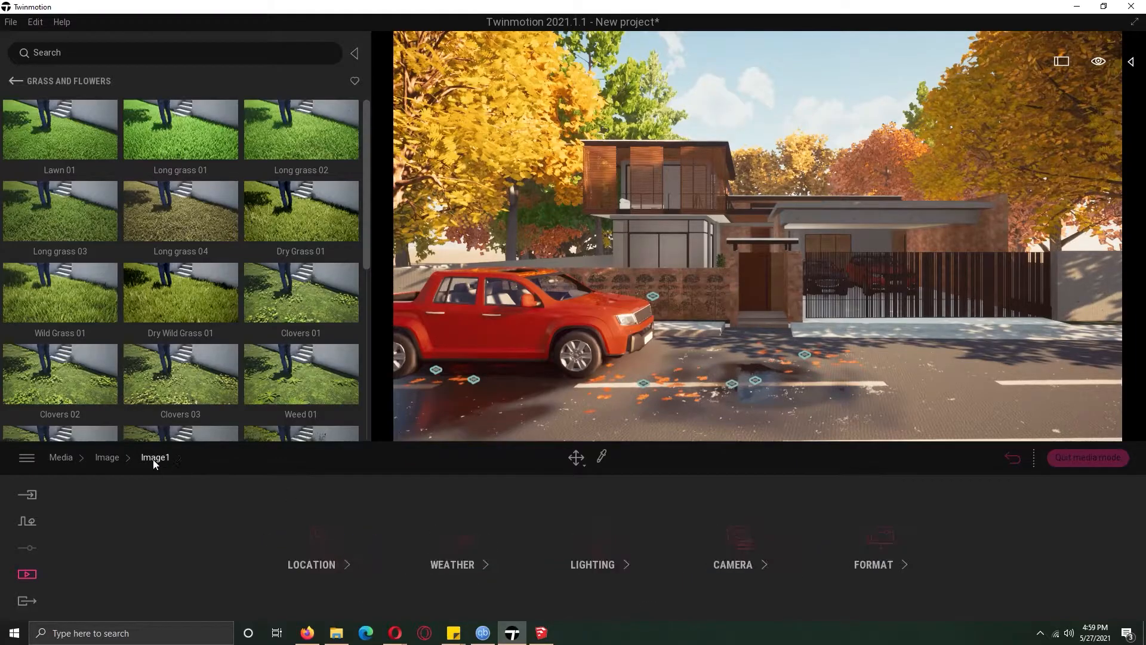
Raise the smog to about 53% in Image1's weather effects
{"action": "left_click", "coordinate": [468, 558]}
{"action": "left_click", "coordinate": [896, 564]}
{"action": "left_click_drag", "start_coordinate": [573, 544], "coordinate": [588, 542]}
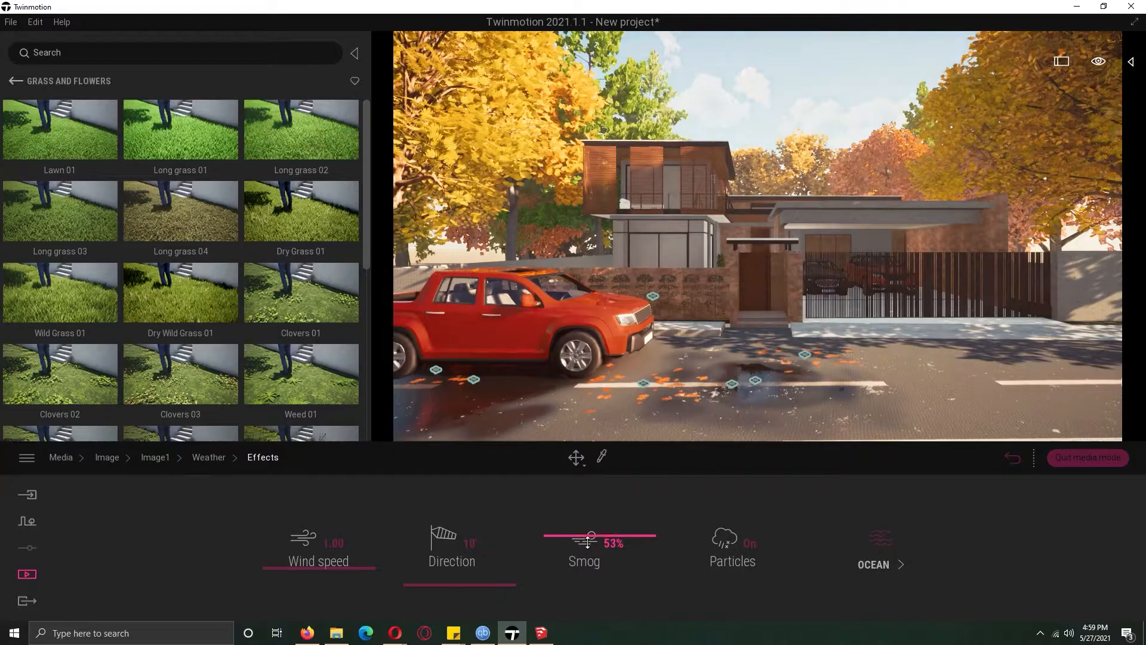
{"action": "left_click", "coordinate": [210, 459]}
Set the lens flare to 76% in Image1's camera settings
{"action": "left_click", "coordinate": [146, 459]}
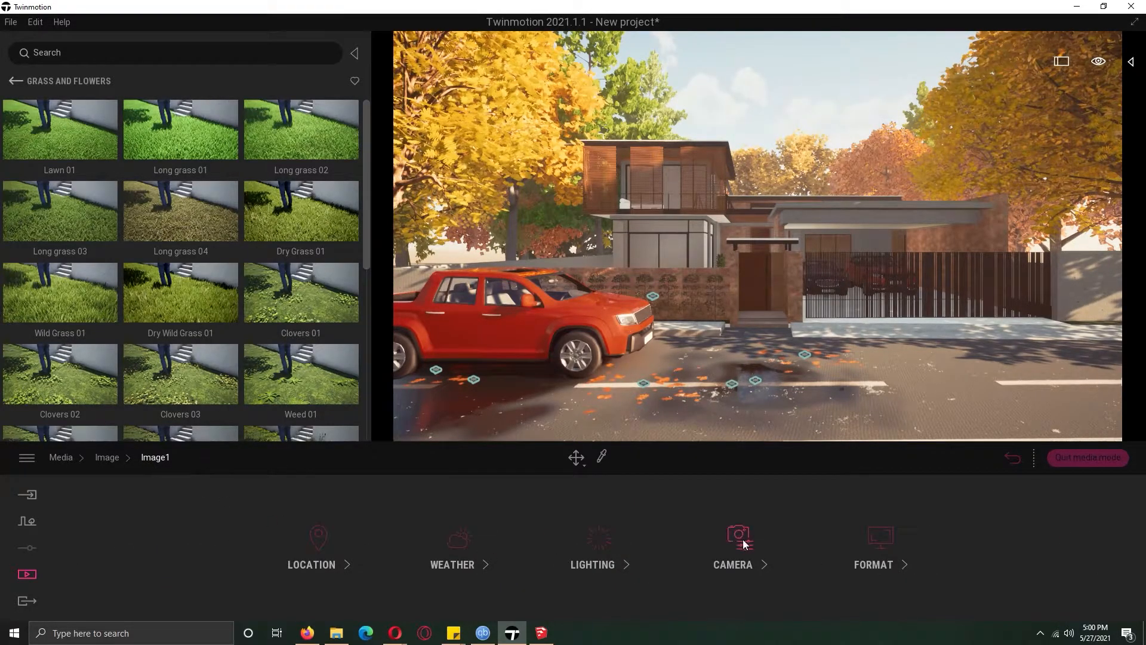
{"action": "left_click", "coordinate": [770, 539]}
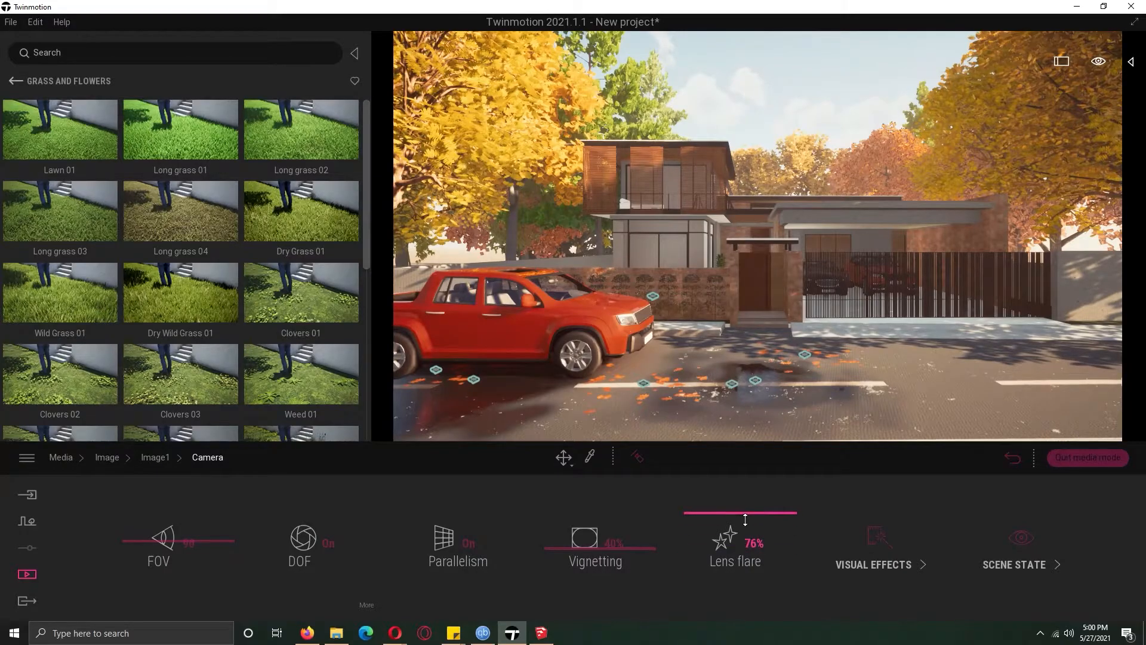
Place Bush base 1 shrubs in front of the boundary wall beside the slatted gate
{"action": "left_click", "coordinate": [16, 81]}
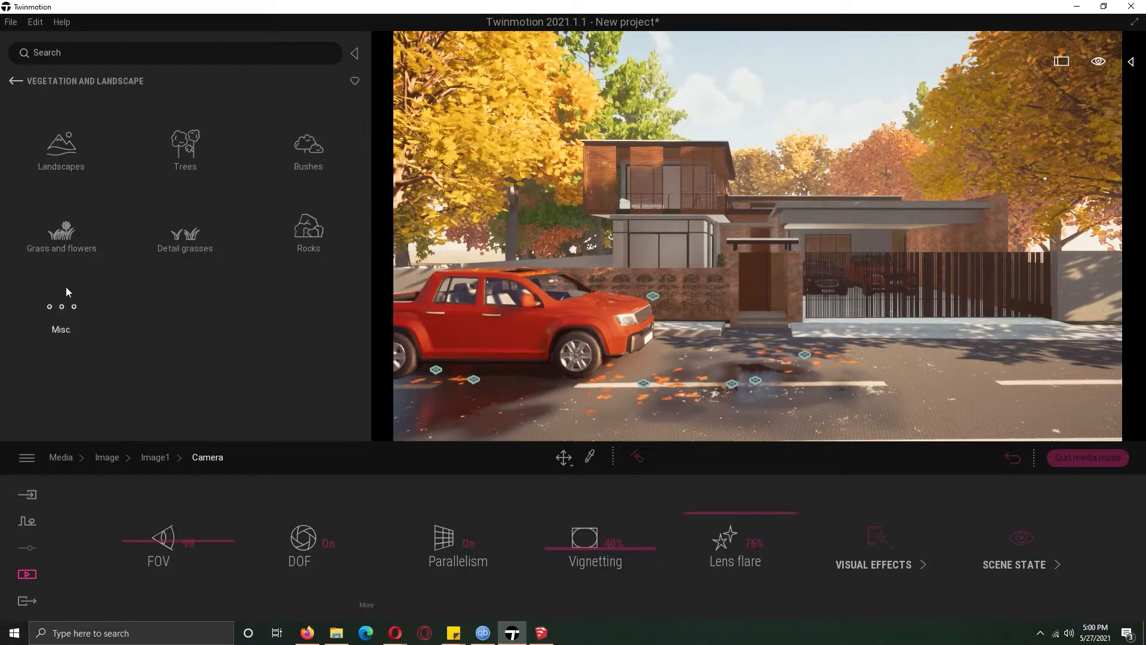
{"action": "left_click", "coordinate": [67, 234]}
{"action": "scroll", "coordinate": [367, 392], "scroll_direction": "down", "scroll_amount": 10}
{"action": "left_click", "coordinate": [16, 82]}
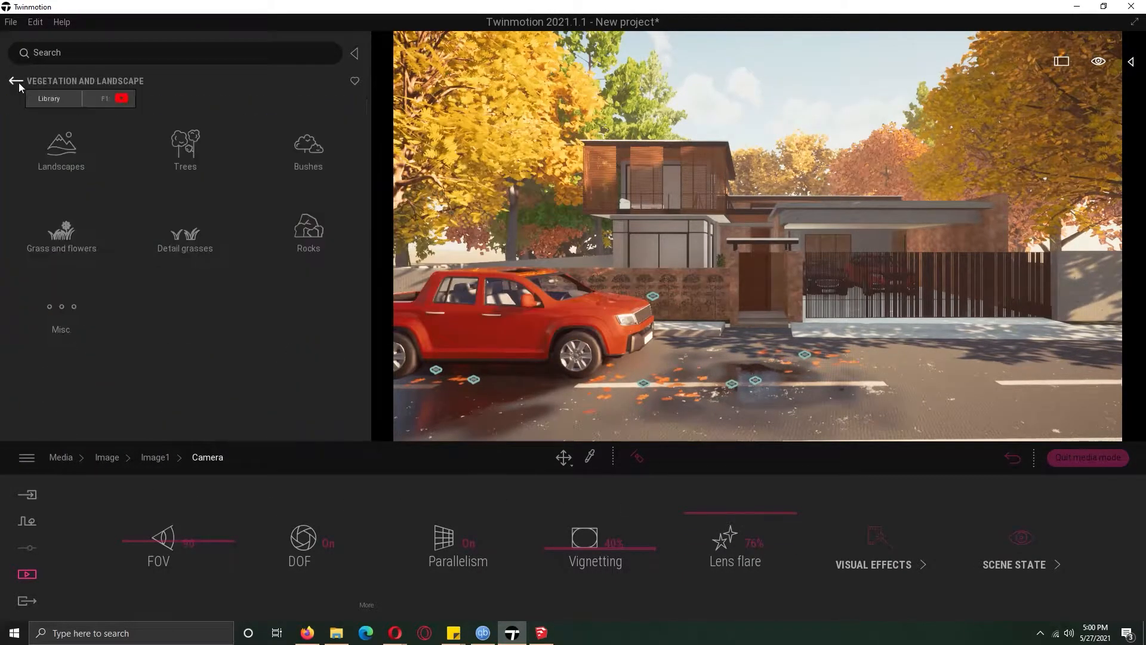
{"action": "left_click", "coordinate": [308, 150]}
{"action": "left_click", "coordinate": [88, 136]}
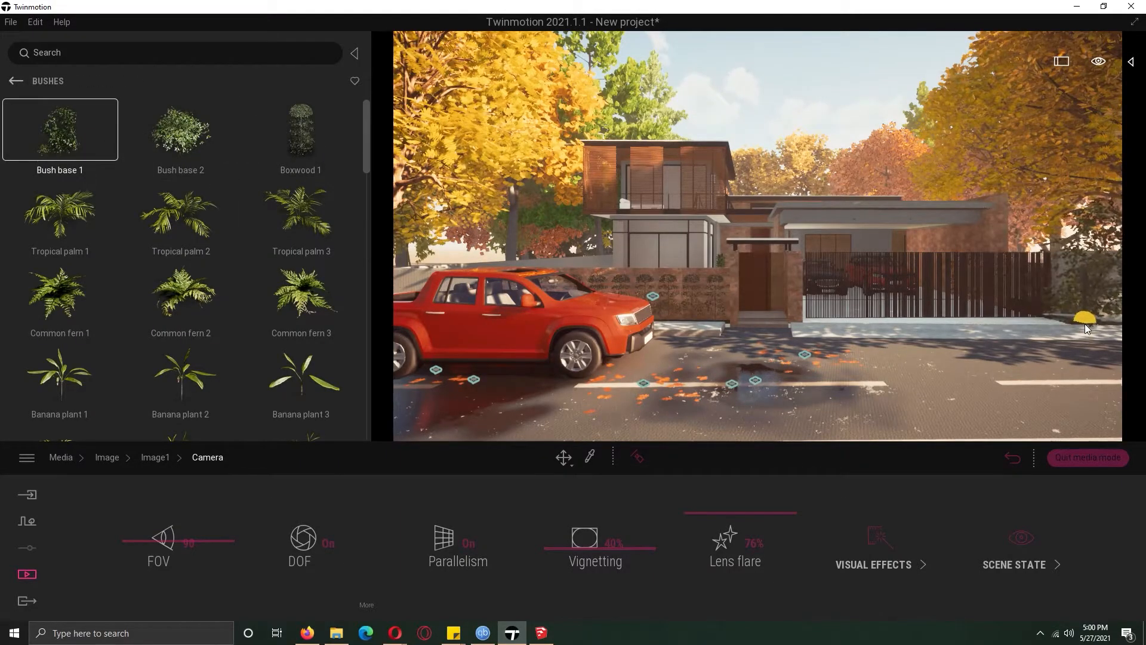
{"action": "key", "text": "d"}
{"action": "key", "text": "a"}
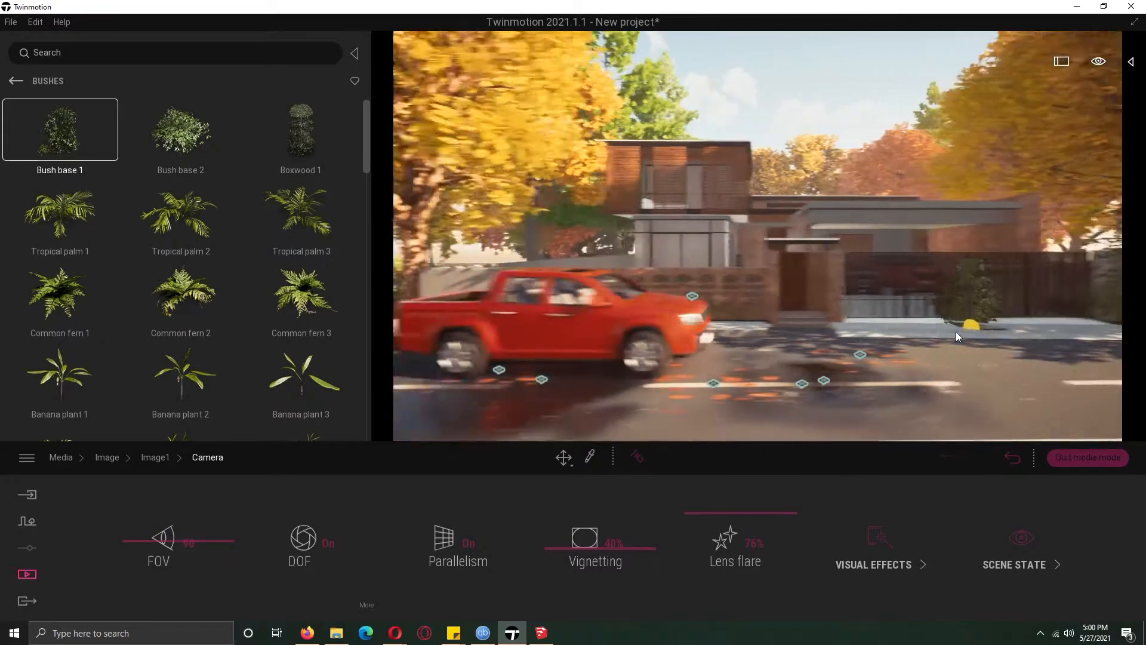
{"action": "left_click", "coordinate": [786, 306]}
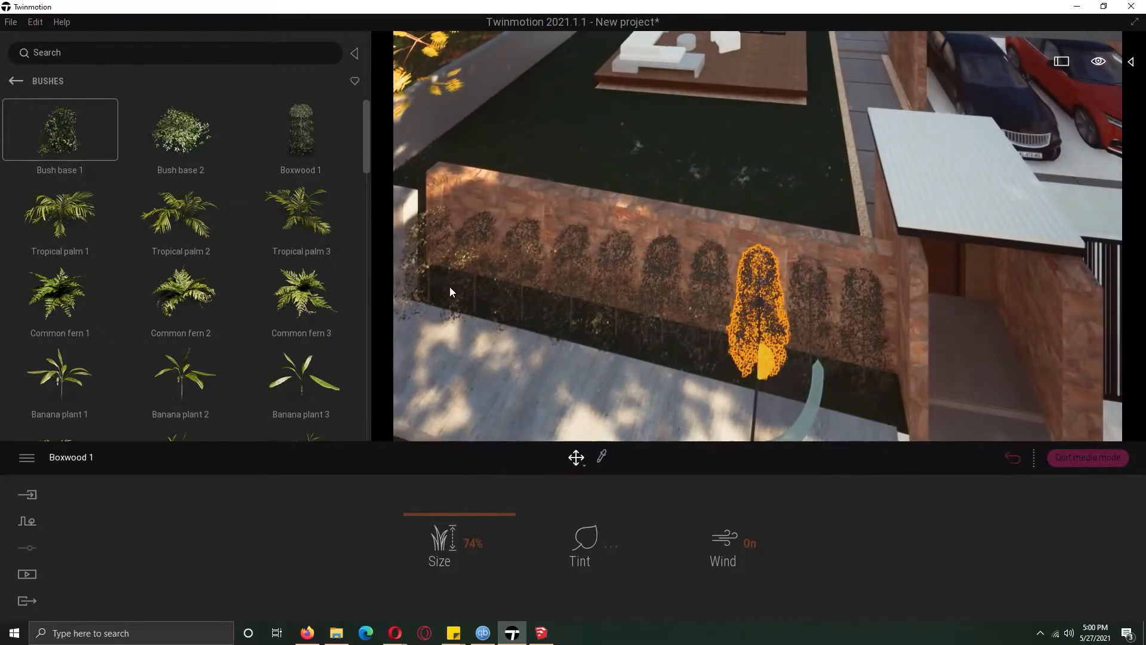
{"action": "key", "text": "Escape"}
{"action": "left_click", "coordinate": [471, 294]}
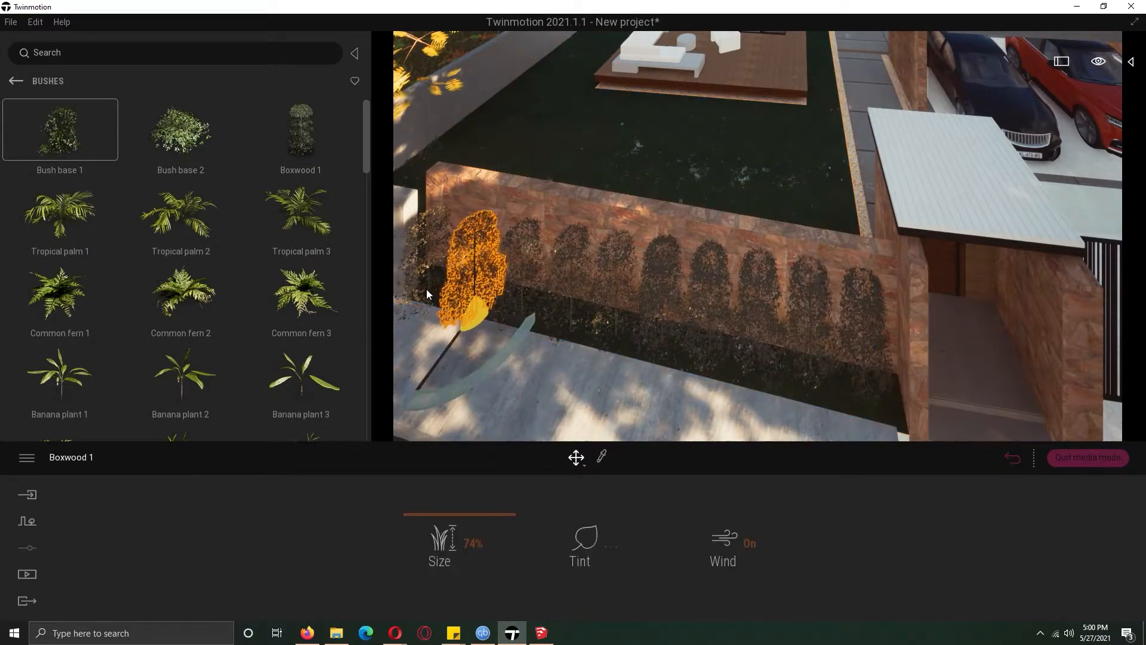
{"action": "left_click", "coordinate": [426, 289], "text": "ctrl"}
{"action": "left_click", "coordinate": [521, 302], "text": "ctrl"}
Replace the ten Boxwood 1 shrubs along the front stone wall with Bush base 1 and set their size to 0%
{"action": "left_click", "coordinate": [525, 299]}
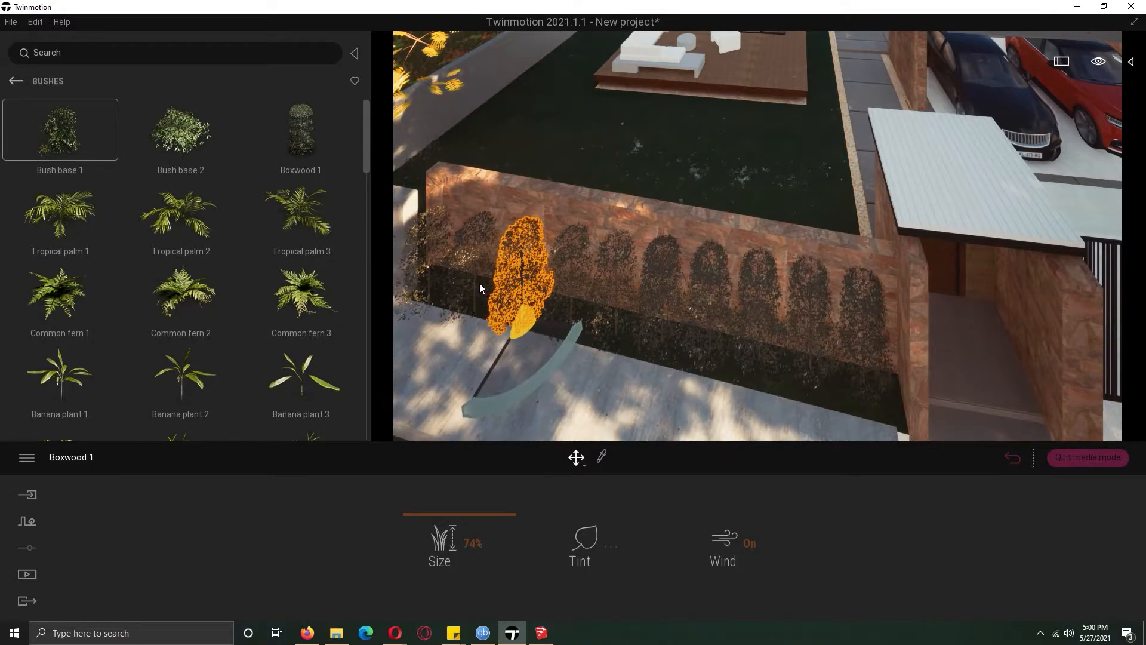
{"action": "left_click", "coordinate": [469, 237], "text": "ctrl"}
{"action": "left_click", "coordinate": [430, 218], "text": "ctrl"}
{"action": "left_click", "coordinate": [570, 237], "text": "ctrl"}
{"action": "left_click", "coordinate": [621, 247], "text": "ctrl"}
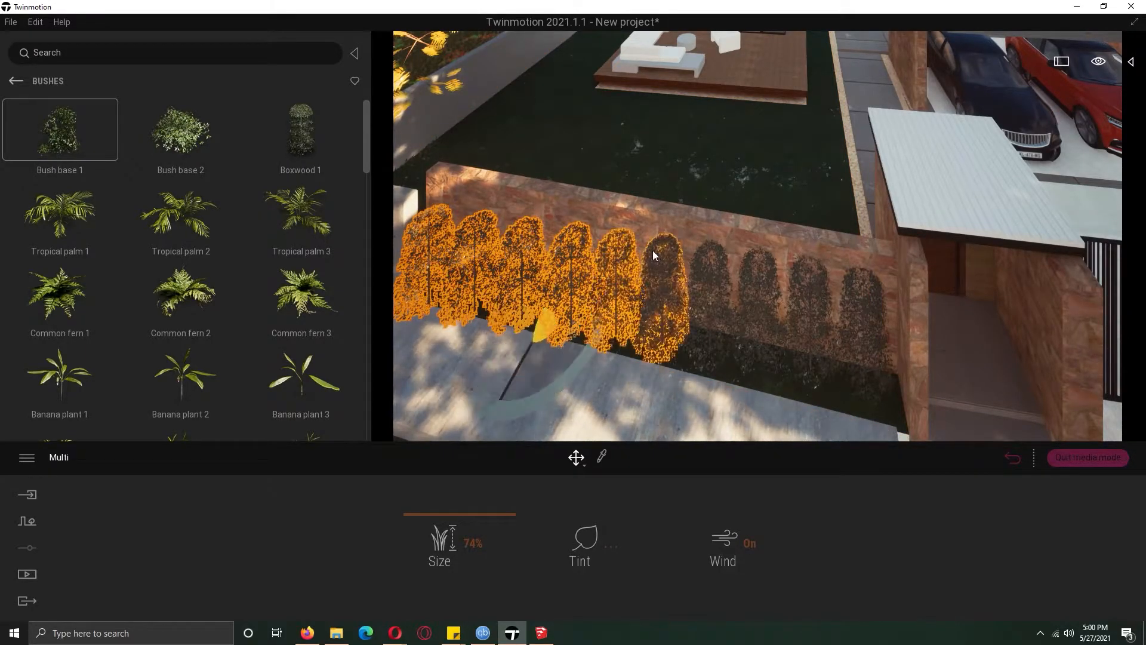
{"action": "left_click", "coordinate": [662, 252], "text": "ctrl"}
{"action": "left_click", "coordinate": [711, 259], "text": "ctrl"}
{"action": "left_click", "coordinate": [759, 266], "text": "ctrl"}
{"action": "left_click", "coordinate": [811, 274], "text": "ctrl"}
{"action": "left_click", "coordinate": [849, 285], "text": "ctrl"}
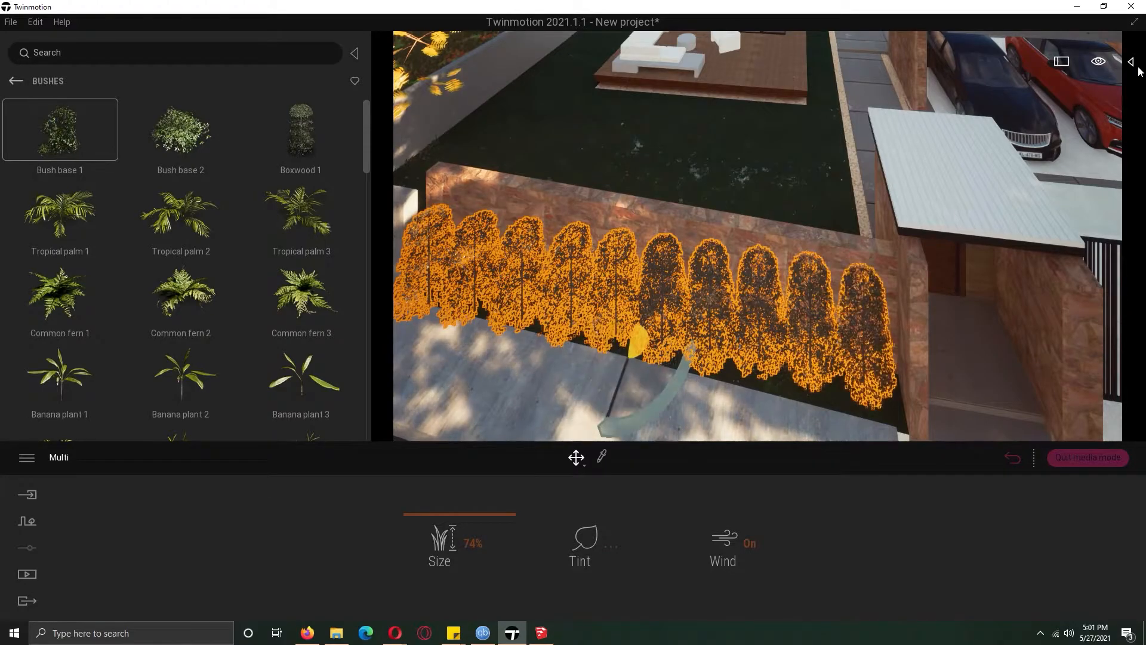
{"action": "left_click", "coordinate": [1131, 61]}
{"action": "right_click", "coordinate": [973, 253]}
{"action": "left_click", "coordinate": [1006, 450]}
{"action": "left_click_drag", "start_coordinate": [59, 129], "coordinate": [155, 534]}
{"action": "left_click", "coordinate": [1074, 556]}
{"action": "left_click_drag", "start_coordinate": [438, 523], "coordinate": [420, 605]}
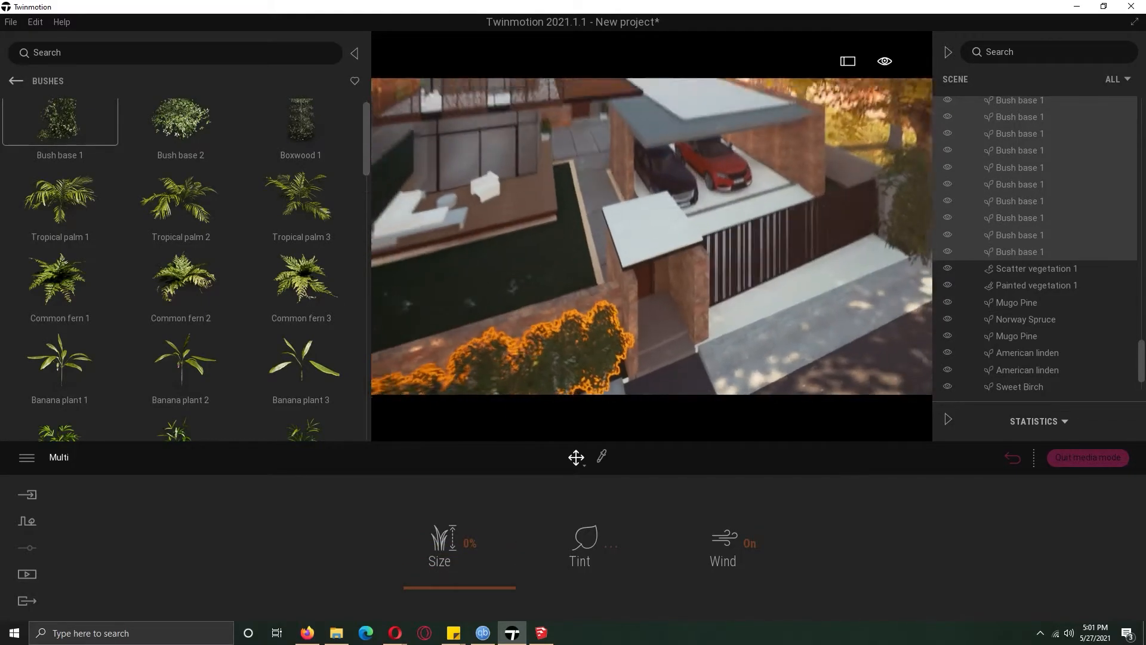
Check the replaced bushes from Image1's view and look through the rock models
{"action": "left_click", "coordinate": [26, 574]}
{"action": "left_click", "coordinate": [311, 564]}
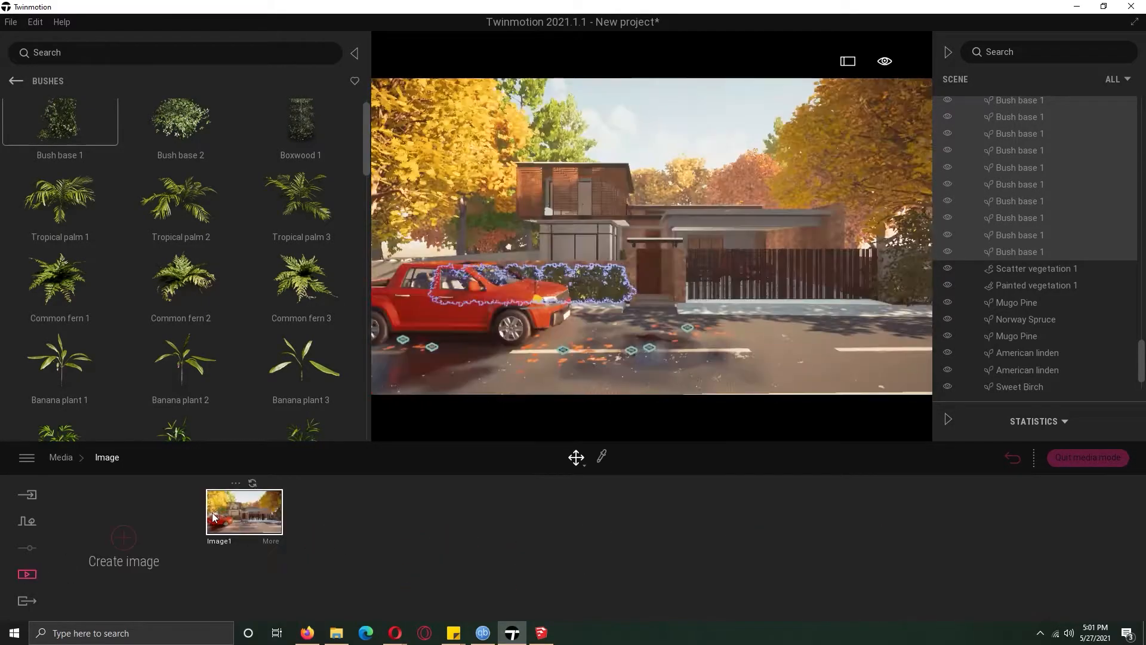
{"action": "left_click", "coordinate": [14, 81]}
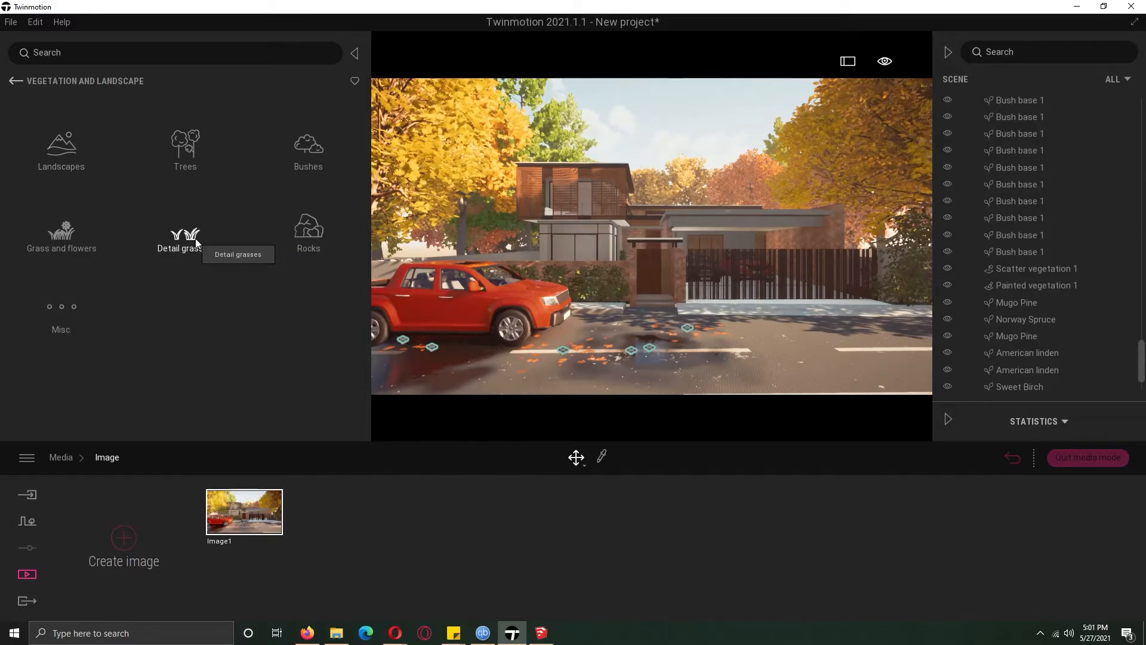
{"action": "left_click", "coordinate": [308, 230]}
{"action": "left_click_drag", "start_coordinate": [367, 197], "coordinate": [367, 252]}
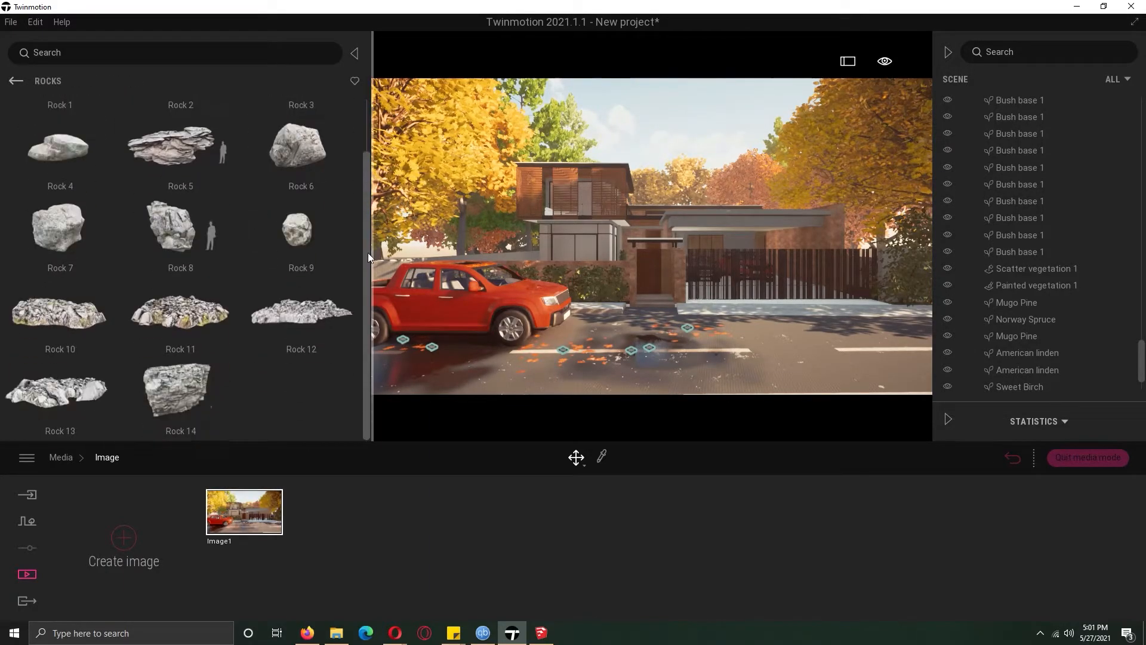
Leave media mode and place Falling Ivy 2, Falling Ivy 1 and Falling Ivy 3 on the carport's stone column
{"action": "left_click", "coordinate": [15, 81]}
{"action": "left_click", "coordinate": [61, 314]}
{"action": "left_click_drag", "start_coordinate": [367, 174], "coordinate": [274, 331]}
{"action": "right_click_drag", "start_coordinate": [582, 253], "coordinate": [612, 248]}
{"action": "left_click", "coordinate": [1088, 457]}
{"action": "right_click_drag", "start_coordinate": [611, 342], "coordinate": [507, 328]}
{"action": "left_click_drag", "start_coordinate": [302, 230], "coordinate": [580, 154]}
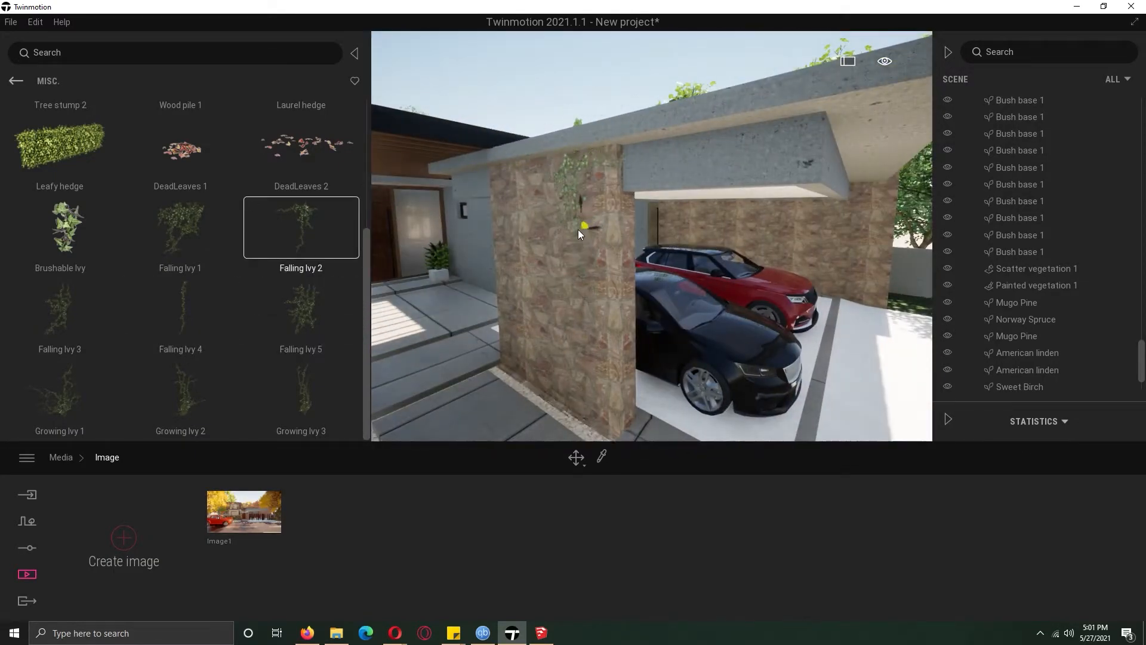
{"action": "left_click_drag", "start_coordinate": [180, 227], "coordinate": [568, 218]}
{"action": "mouse_move", "coordinate": [60, 311]}
{"action": "left_mouse_down"}
{"action": "mouse_move", "coordinate": [488, 344]}
{"action": "mouse_move", "coordinate": [544, 296]}
{"action": "mouse_move", "coordinate": [521, 271]}
{"action": "mouse_move", "coordinate": [576, 286]}
{"action": "left_mouse_up"}
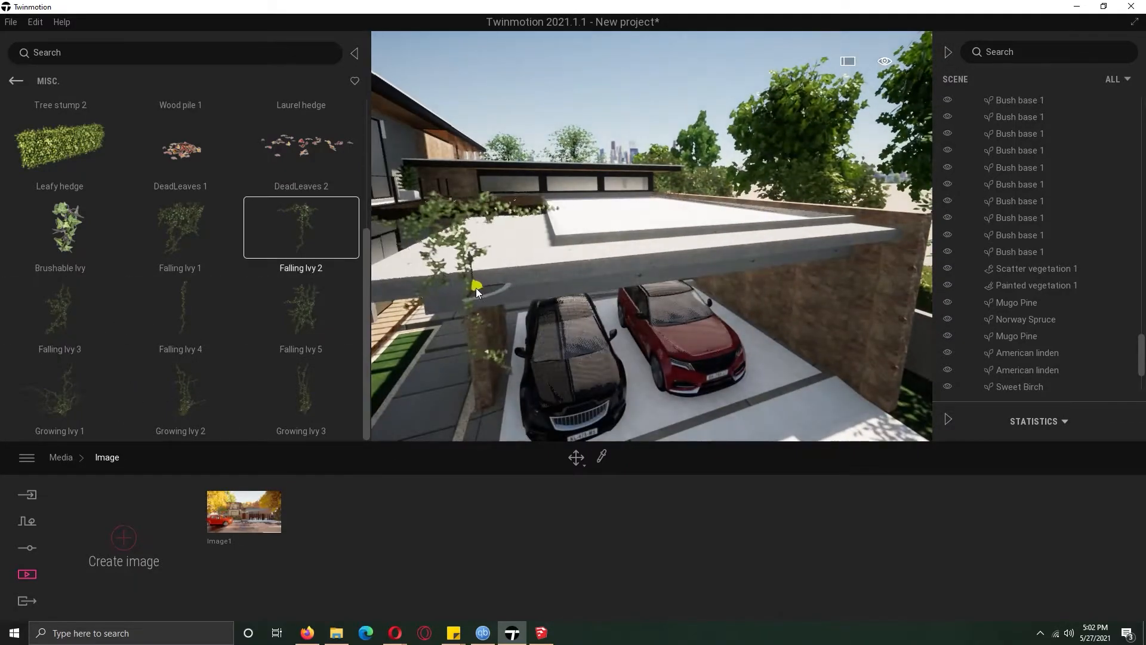
Try out Falling Ivy 2 and Falling Ivy 4 at other spots around the carport
{"action": "left_click_drag", "start_coordinate": [475, 288], "coordinate": [541, 277]}
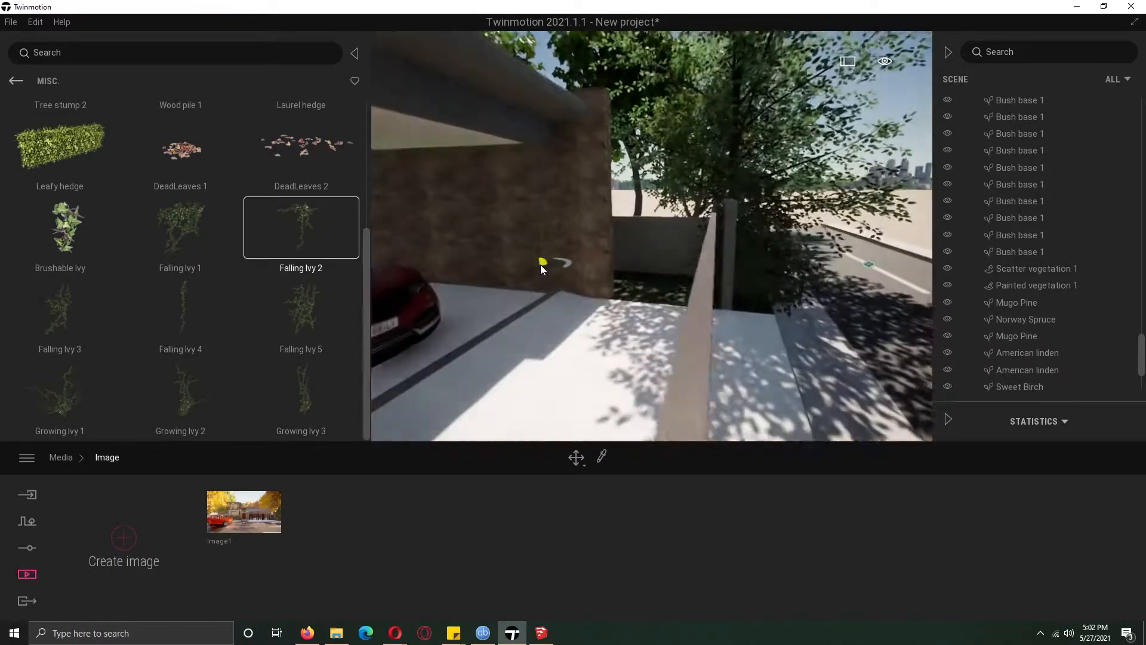
{"action": "left_click_drag", "start_coordinate": [539, 264], "coordinate": [586, 229]}
{"action": "left_click_drag", "start_coordinate": [190, 355], "coordinate": [571, 248]}
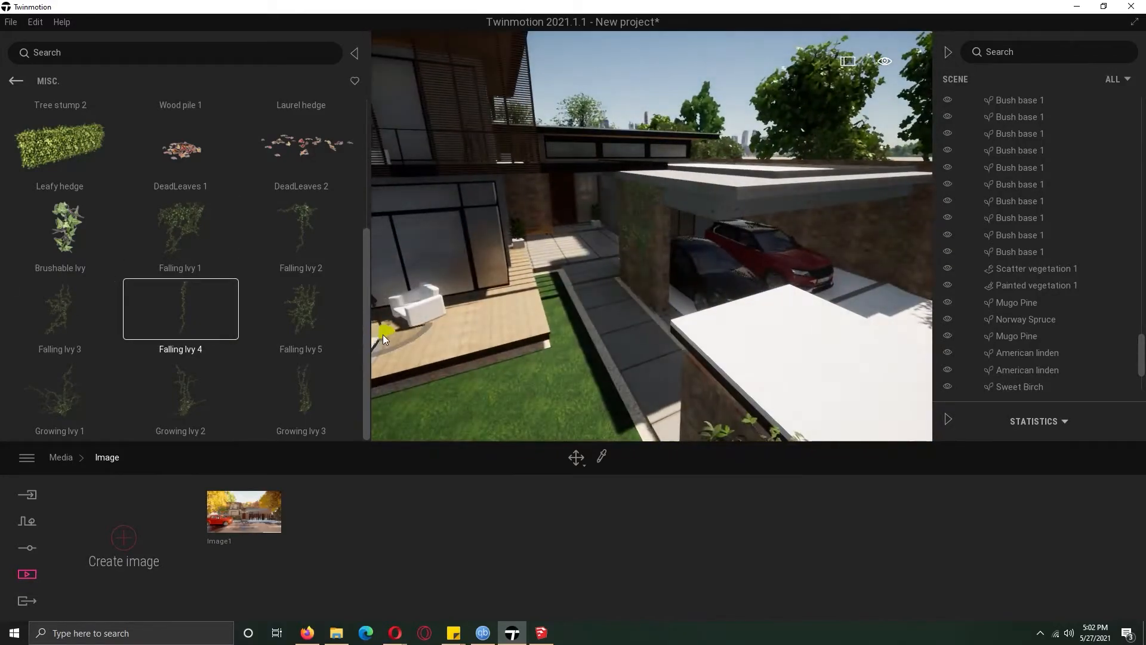
{"action": "scroll", "coordinate": [361, 266], "scroll_direction": "up", "scroll_amount": 2}
{"action": "scroll", "coordinate": [360, 267], "scroll_direction": "up", "scroll_amount": 1}
{"action": "scroll", "coordinate": [366, 213], "scroll_direction": "down", "scroll_amount": 3}
Place a Falling Ivy 1 on the carport roof's front edge and scale it down
{"action": "mouse_move", "coordinate": [206, 234]}
{"action": "left_mouse_down"}
{"action": "mouse_move", "coordinate": [716, 179]}
{"action": "mouse_move", "coordinate": [770, 200]}
{"action": "left_mouse_up"}
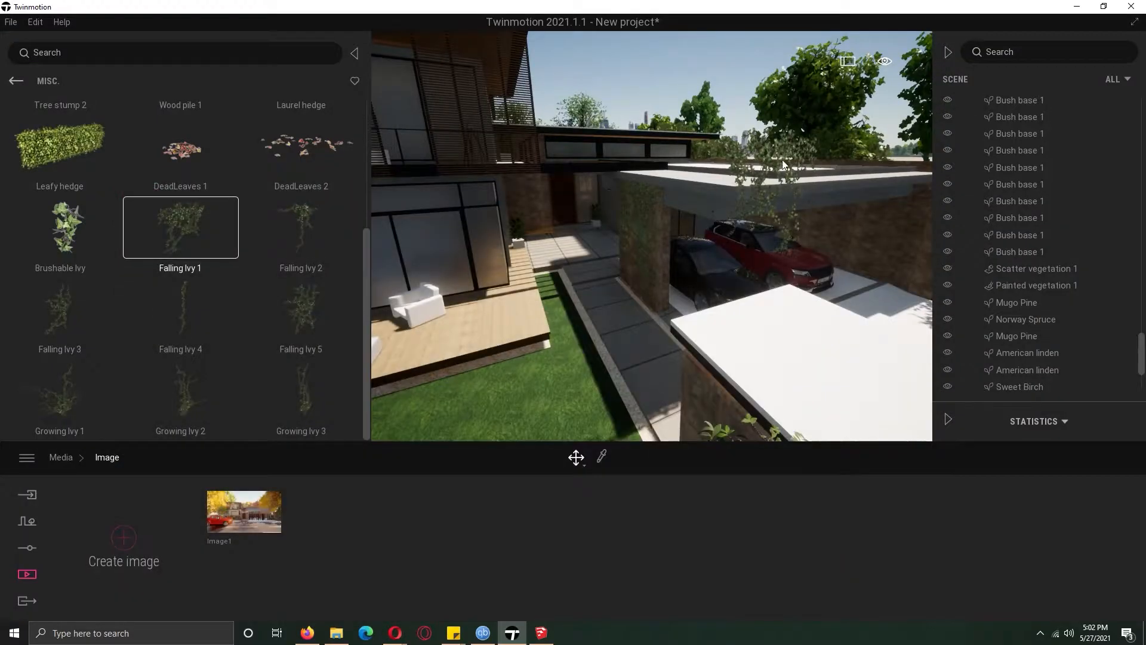
{"action": "left_click_drag", "start_coordinate": [782, 159], "coordinate": [769, 192]}
{"action": "left_click", "coordinate": [584, 464]}
{"action": "left_click", "coordinate": [580, 389]}
{"action": "left_click", "coordinate": [766, 200]}
{"action": "left_click", "coordinate": [768, 194]}
{"action": "left_click", "coordinate": [769, 193]}
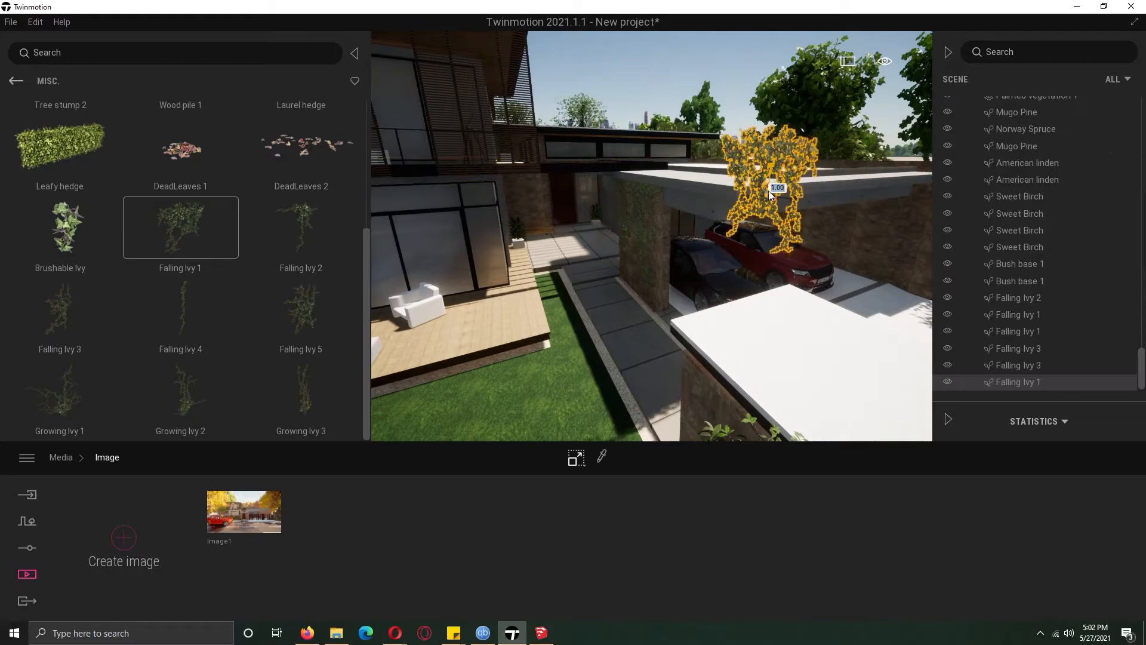
{"action": "left_click_drag", "start_coordinate": [755, 195], "coordinate": [756, 284]}
{"action": "key", "text": "w"}
{"action": "right_click_drag", "start_coordinate": [756, 284], "coordinate": [621, 417]}
Move the new ivy down against the carport roof's front edge near the stone column
{"action": "left_click", "coordinate": [576, 458]}
{"action": "left_click", "coordinate": [582, 424]}
{"action": "left_click_drag", "start_coordinate": [729, 192], "coordinate": [725, 253]}
Try copying the ivy along the carport roof edge as instances, first at 0.52 m and again at 0.57 m spacing
{"action": "left_click_drag", "start_coordinate": [706, 280], "coordinate": [767, 273]}
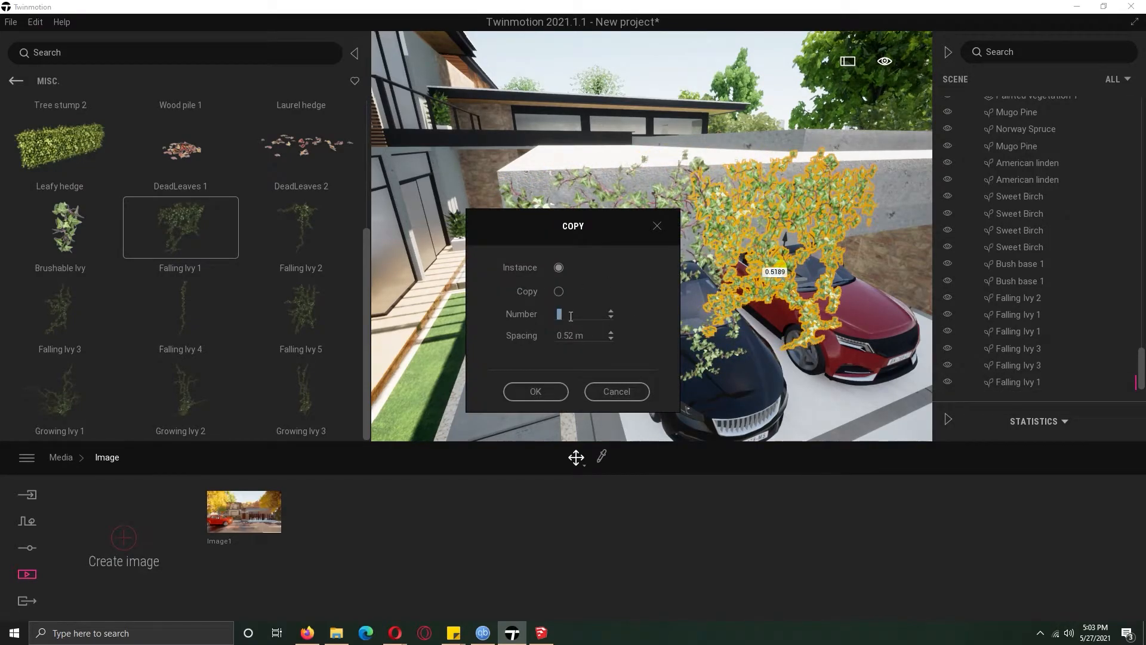
{"action": "left_click", "coordinate": [542, 389]}
{"action": "scroll", "coordinate": [503, 317], "scroll_direction": "down", "scroll_amount": 6}
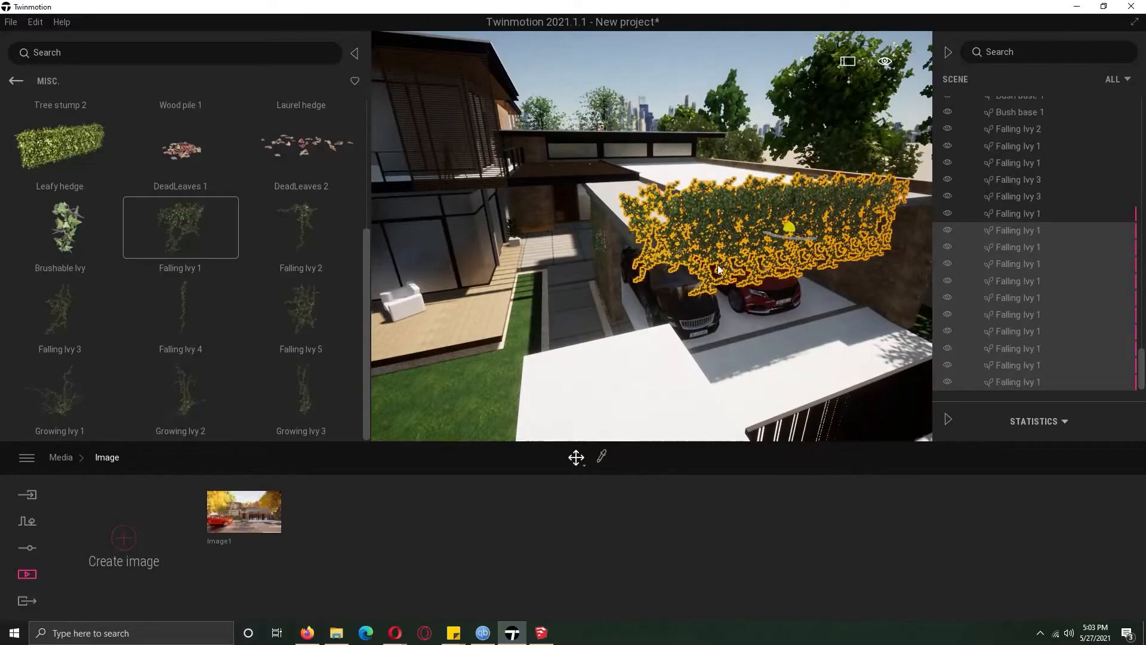
{"action": "key", "text": "ctrl+z"}
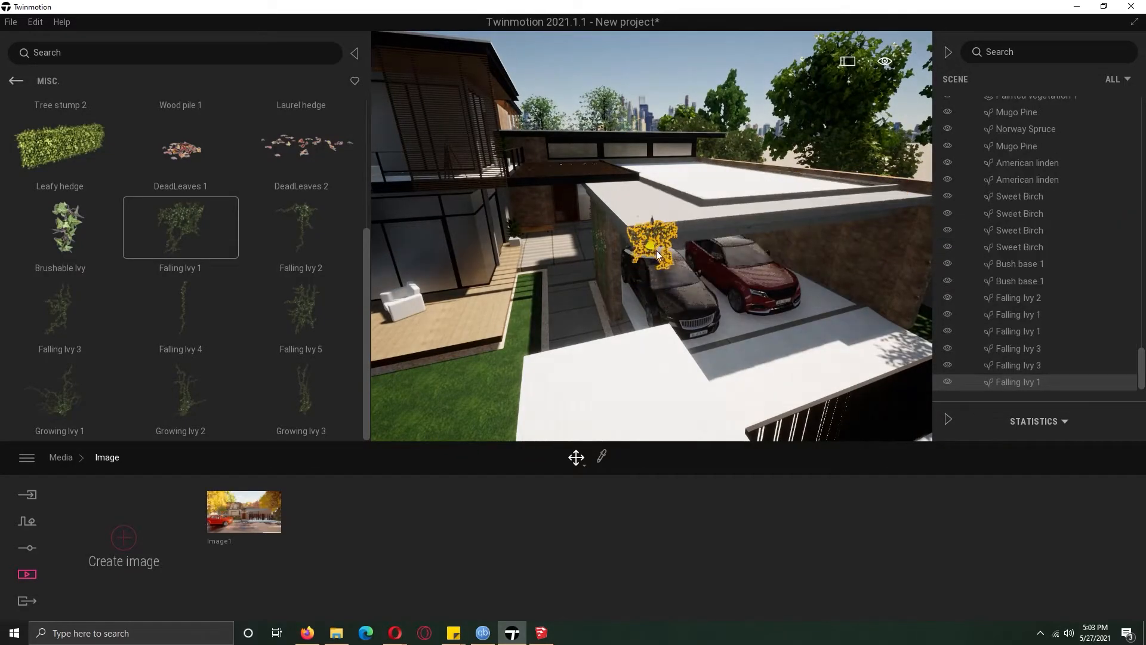
{"action": "left_click_drag", "start_coordinate": [659, 253], "coordinate": [682, 265], "text": "shift"}
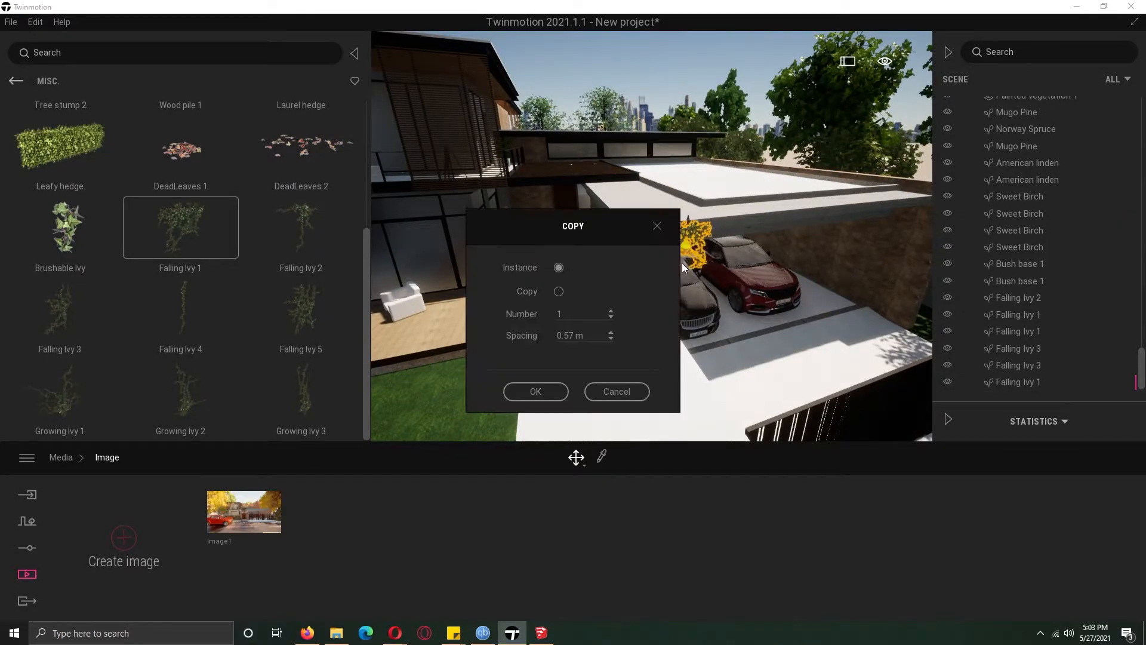
{"action": "left_click", "coordinate": [545, 392]}
Copy the ivy along the carport roof's front edge as ten instances spaced 0.7 m apart
{"action": "scroll", "coordinate": [674, 248], "scroll_direction": "up", "scroll_amount": 5}
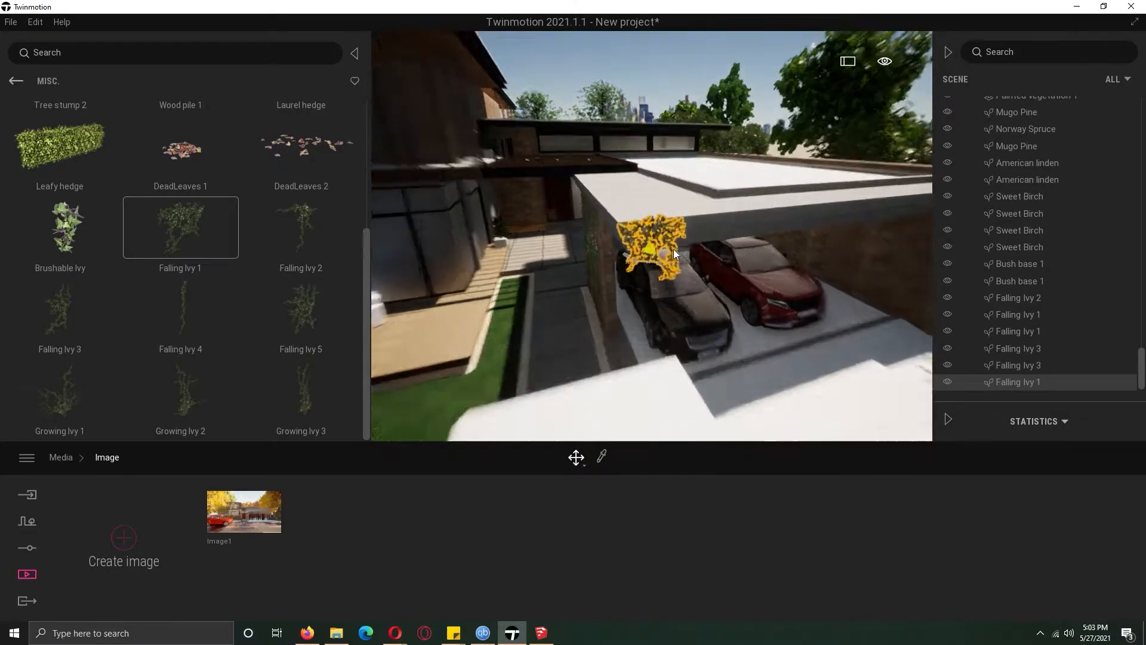
{"action": "middle_click_drag", "start_coordinate": [673, 249], "coordinate": [673, 298], "text": "shift"}
{"action": "left_click_drag", "start_coordinate": [657, 348], "coordinate": [783, 319]}
{"action": "left_click_drag", "start_coordinate": [782, 320], "coordinate": [784, 319], "text": "shift"}
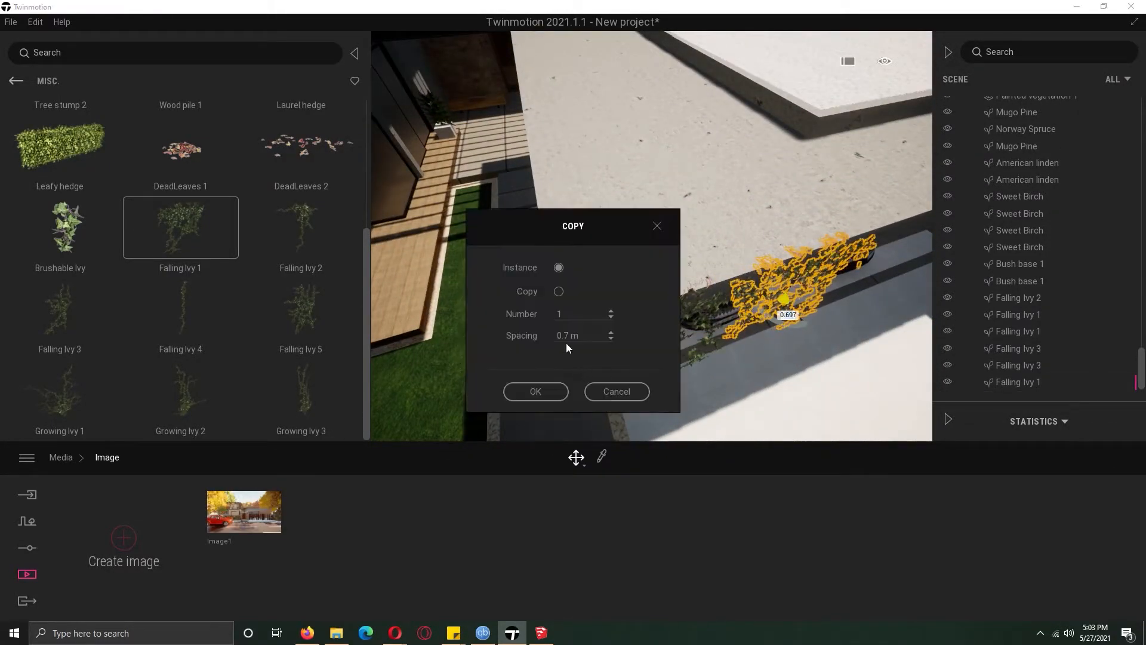
{"action": "left_click", "coordinate": [546, 391]}
Scale the copied ivies on the carport roof edge by 0.5
{"action": "left_click", "coordinate": [583, 463]}
{"action": "left_click", "coordinate": [585, 392]}
{"action": "right_click_drag", "start_coordinate": [585, 391], "coordinate": [621, 352]}
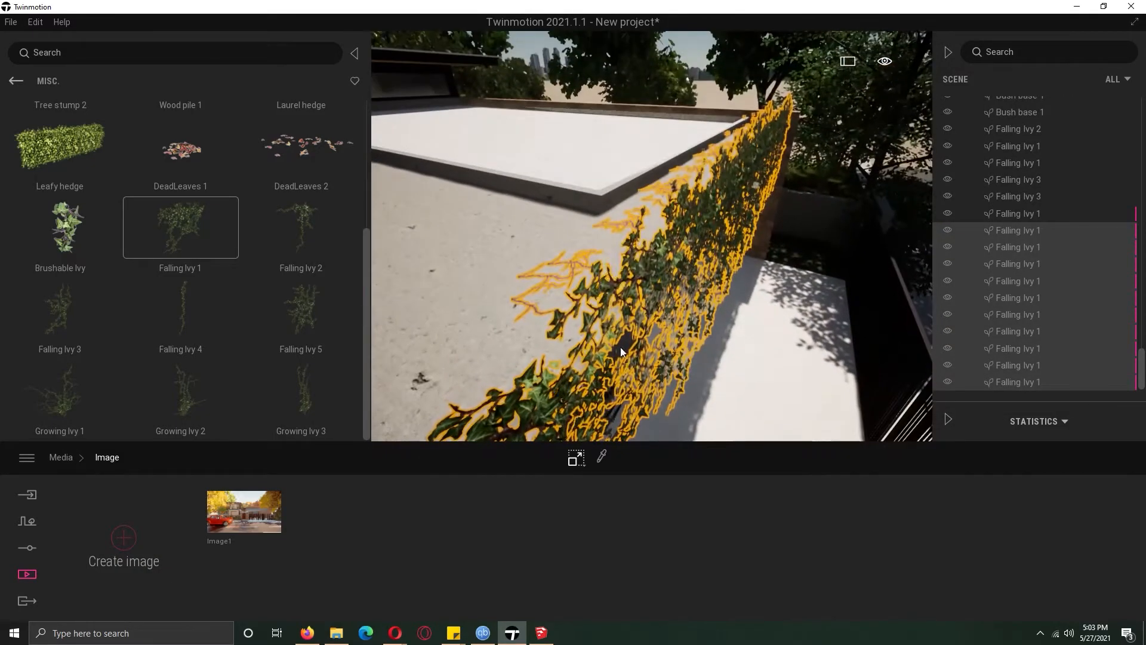
{"action": "left_click", "coordinate": [747, 193]}
{"action": "middle_click_drag", "start_coordinate": [732, 203], "coordinate": [729, 201], "text": "shift"}
{"action": "scroll", "coordinate": [729, 200], "scroll_direction": "up", "scroll_amount": 4}
{"action": "left_click", "coordinate": [739, 153]}
{"action": "type", "text": "0.5"}
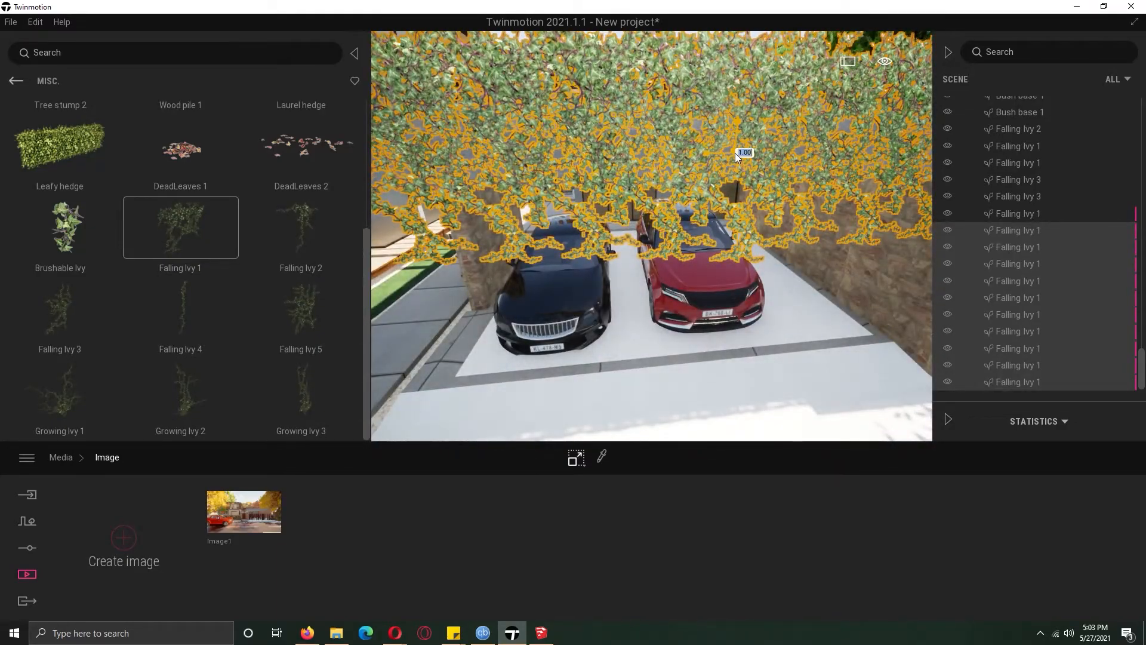
{"action": "key", "text": "Return"}
Shift the first copied ivy about 0.64 m along the carport roof edge toward the stone column
{"action": "left_click", "coordinate": [578, 112]}
{"action": "left_click", "coordinate": [567, 112]}
{"action": "left_click", "coordinate": [505, 119]}
{"action": "left_click", "coordinate": [579, 456]}
{"action": "left_click", "coordinate": [584, 425]}
{"action": "left_click_drag", "start_coordinate": [574, 155], "coordinate": [482, 151]}
{"action": "middle_click_drag", "start_coordinate": [485, 155], "coordinate": [678, 299], "text": "shift"}
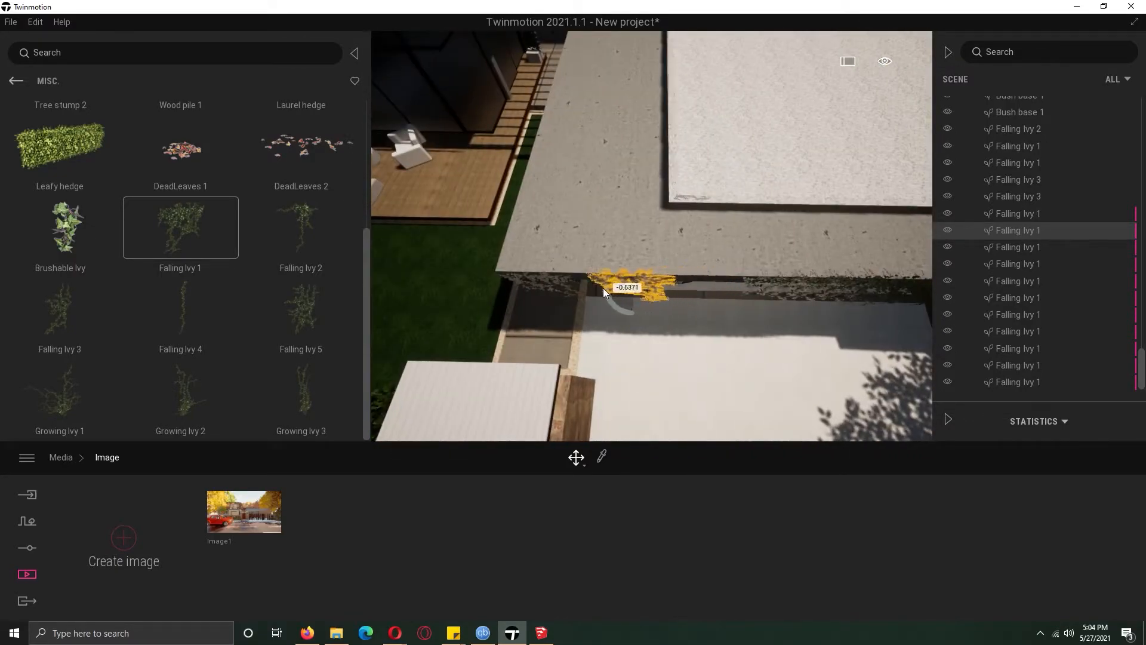
Move three more ivies along the roof edge toward the stone column to close up the row
{"action": "left_click", "coordinate": [747, 290]}
{"action": "left_click_drag", "start_coordinate": [755, 290], "coordinate": [650, 282]}
{"action": "left_click", "coordinate": [793, 290]}
{"action": "left_click_drag", "start_coordinate": [807, 290], "coordinate": [690, 288]}
{"action": "left_click", "coordinate": [821, 291]}
{"action": "left_click_drag", "start_coordinate": [818, 291], "coordinate": [772, 288]}
Spread three ivies along the roof edge toward the far side wall, the last two by about 1.03 m and 0.5 m
{"action": "middle_click_drag", "start_coordinate": [872, 288], "coordinate": [653, 191]}
{"action": "left_click", "coordinate": [613, 139]}
{"action": "left_click", "coordinate": [731, 139]}
{"action": "left_click", "coordinate": [719, 161]}
{"action": "left_click_drag", "start_coordinate": [719, 160], "coordinate": [811, 156]}
{"action": "left_click", "coordinate": [680, 158]}
{"action": "left_click_drag", "start_coordinate": [681, 157], "coordinate": [755, 160]}
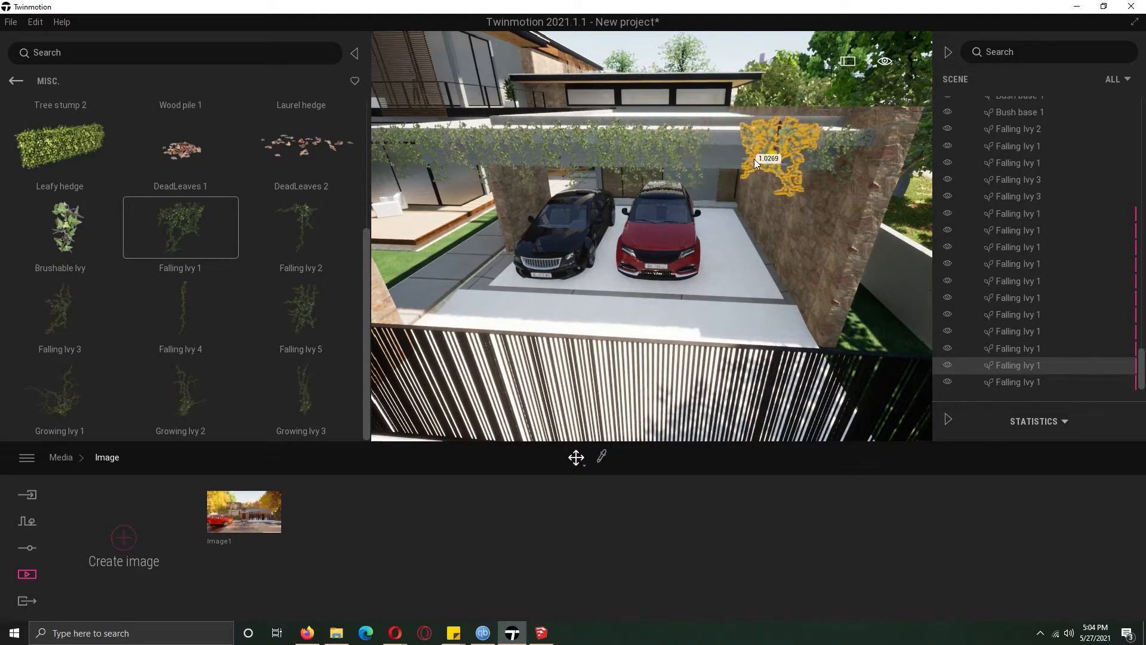
{"action": "left_click", "coordinate": [674, 143]}
{"action": "left_click_drag", "start_coordinate": [686, 155], "coordinate": [690, 155]}
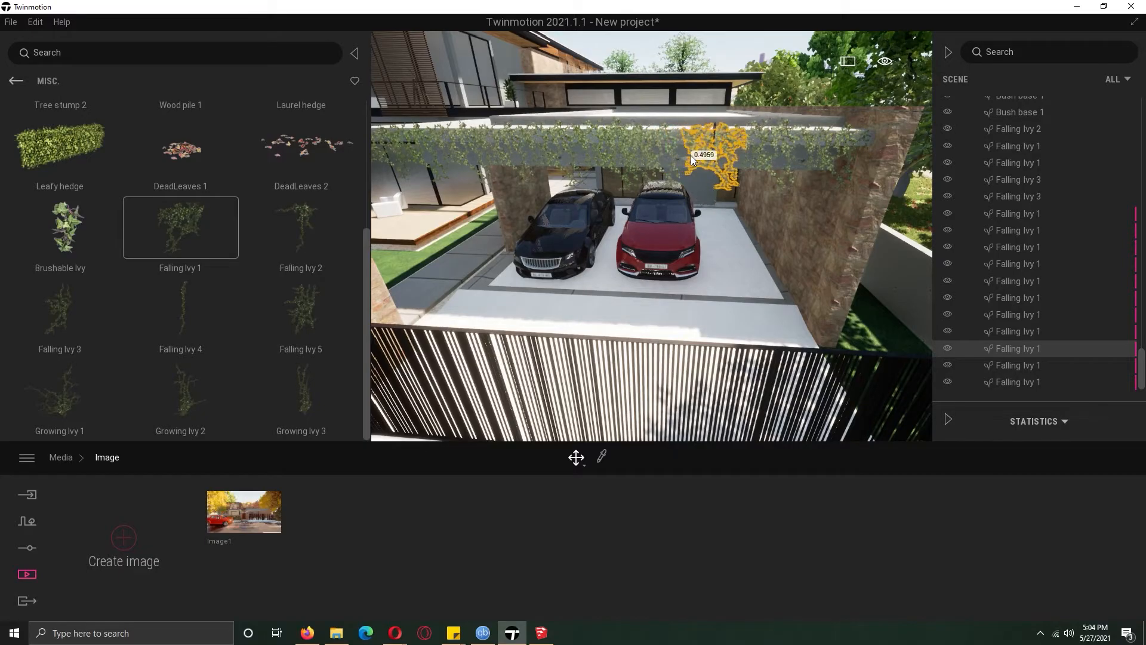
Return to Image1's view and reduce the size of several Bush base 1 shrubs along the front wall
{"action": "left_click", "coordinate": [238, 528]}
{"action": "left_click", "coordinate": [567, 240]}
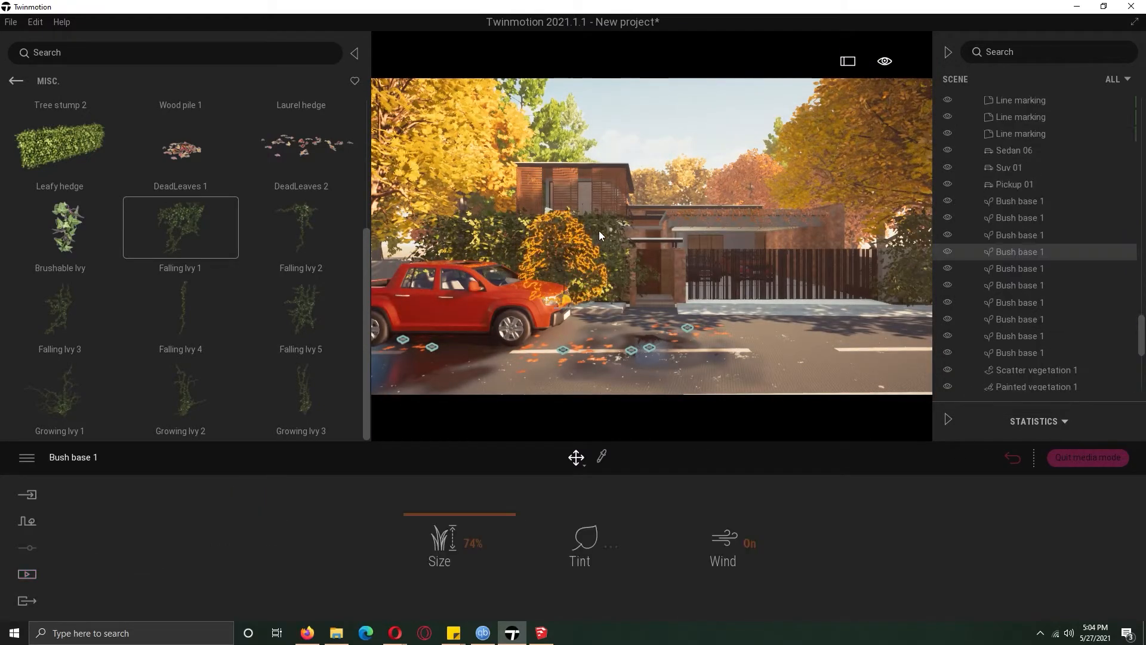
{"action": "left_click", "coordinate": [601, 238], "text": "ctrl"}
{"action": "left_click", "coordinate": [516, 240], "text": "ctrl"}
{"action": "left_click", "coordinate": [464, 236], "text": "ctrl"}
{"action": "left_click_drag", "start_coordinate": [433, 516], "coordinate": [436, 582]}
Select four Bush base 1 shrubs along the front wall and reduce their size to 14%
{"action": "left_click", "coordinate": [566, 243]}
{"action": "left_click", "coordinate": [525, 237], "text": "ctrl"}
{"action": "left_click", "coordinate": [474, 232], "text": "ctrl"}
{"action": "left_click", "coordinate": [451, 230], "text": "ctrl"}
{"action": "left_click", "coordinate": [521, 226], "text": "ctrl"}
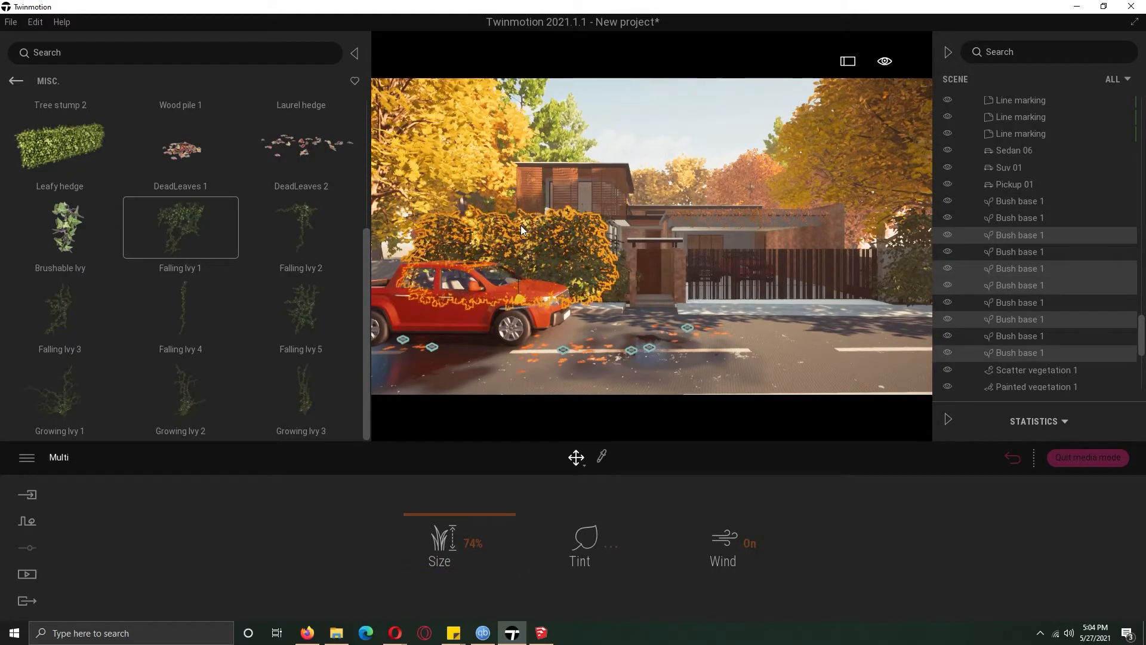
{"action": "left_click", "coordinate": [515, 215], "text": "ctrl"}
{"action": "left_click", "coordinate": [515, 215]}
{"action": "left_click", "coordinate": [558, 240]}
{"action": "left_click", "coordinate": [552, 237], "text": "ctrl"}
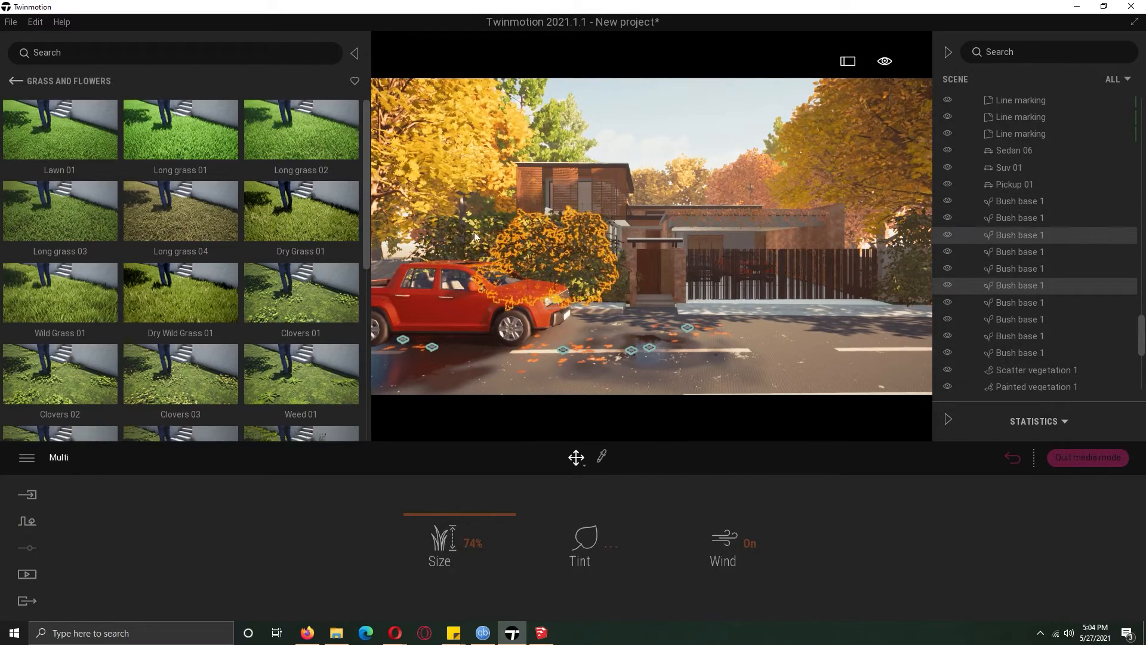
{"action": "left_click", "coordinate": [475, 229], "text": "ctrl"}
{"action": "left_click", "coordinate": [440, 228], "text": "ctrl"}
{"action": "left_click_drag", "start_coordinate": [454, 517], "coordinate": [456, 581]}
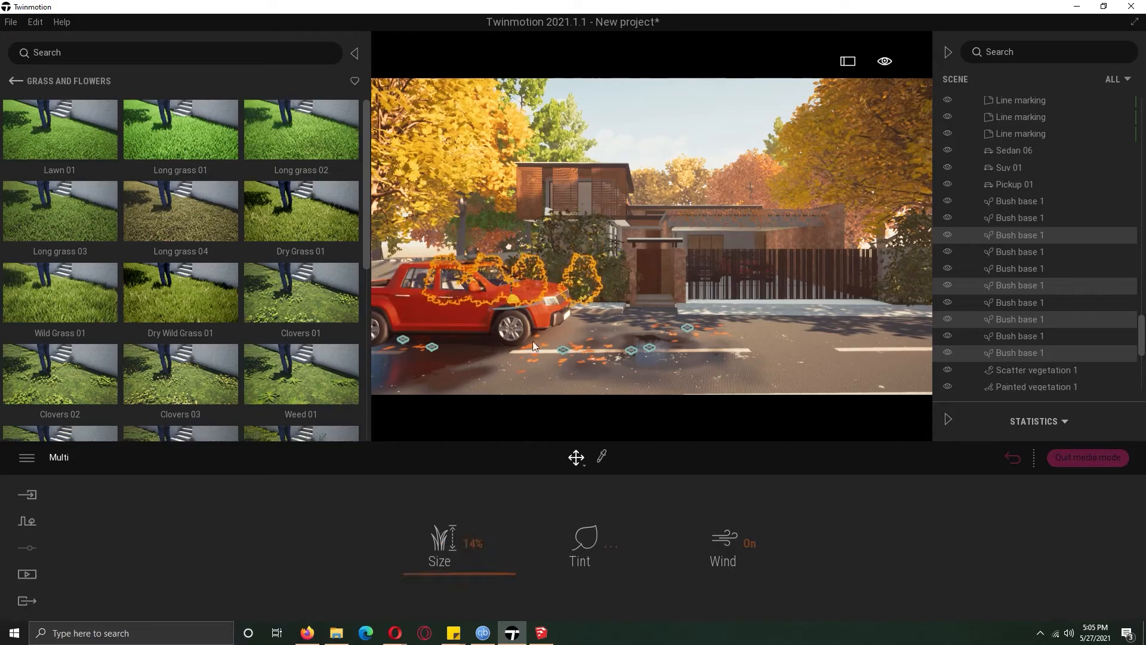
Reduce the size of the two remaining tall Bush base 1 shrubs beside the entrance to 3%
{"action": "left_click", "coordinate": [552, 246]}
{"action": "left_click", "coordinate": [595, 246], "text": "ctrl"}
{"action": "left_click_drag", "start_coordinate": [457, 516], "coordinate": [455, 591]}
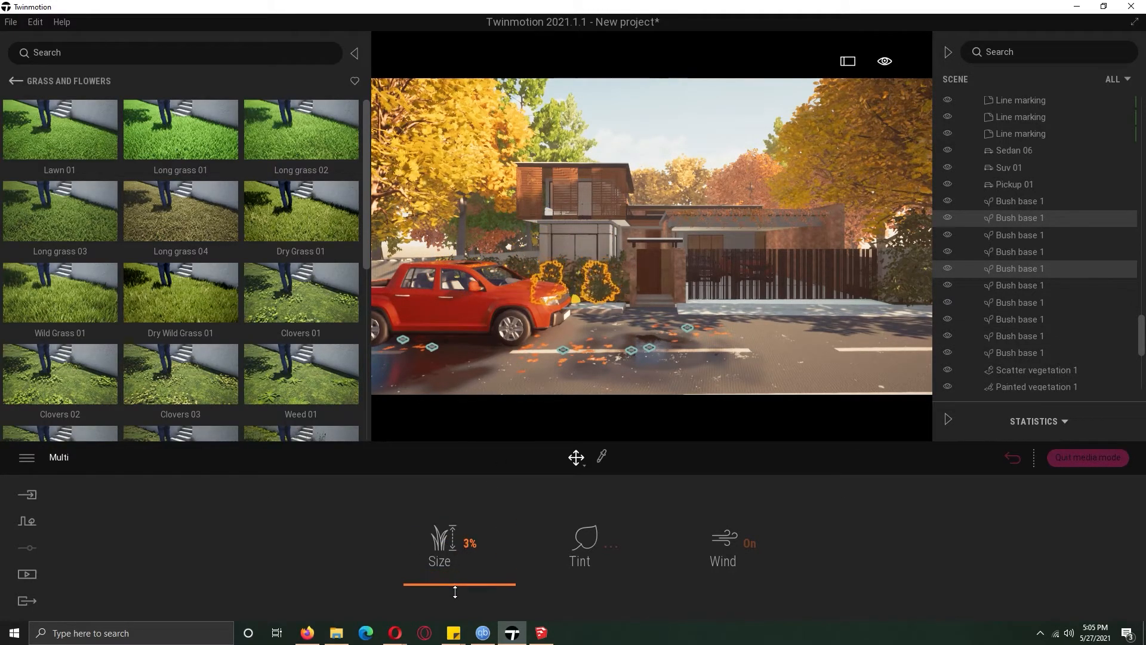
Place the Group02 character group on the upper-floor balcony behind the wooden louvres
{"action": "left_click", "coordinate": [17, 79]}
{"action": "left_click", "coordinate": [15, 81]}
{"action": "left_click", "coordinate": [296, 242]}
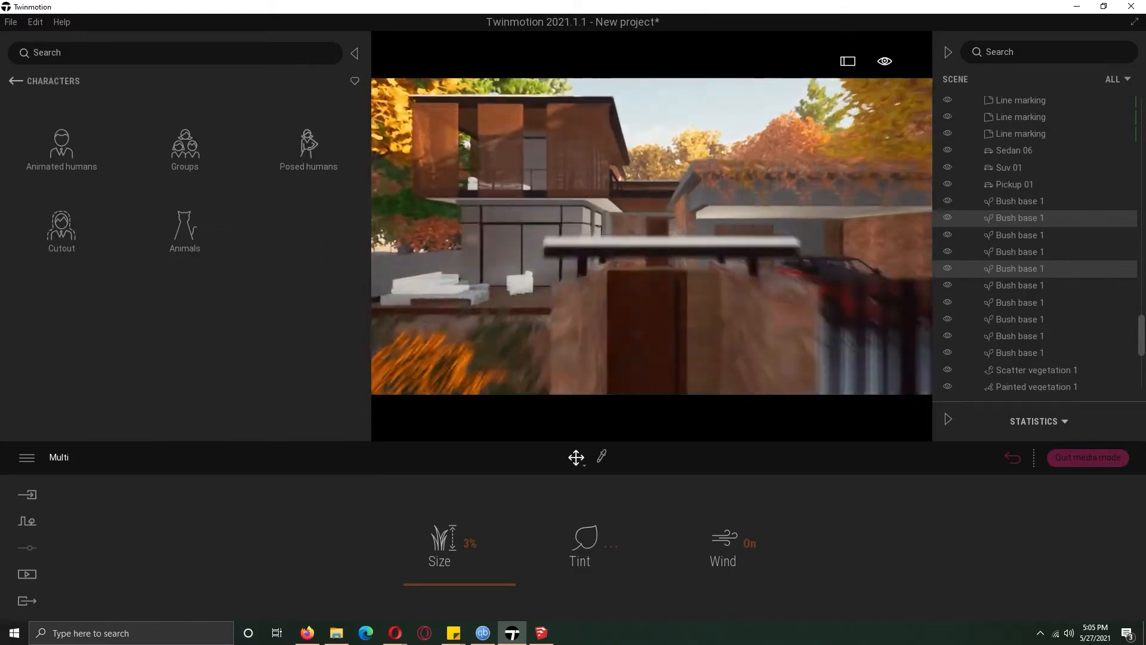
{"action": "left_click", "coordinate": [195, 128]}
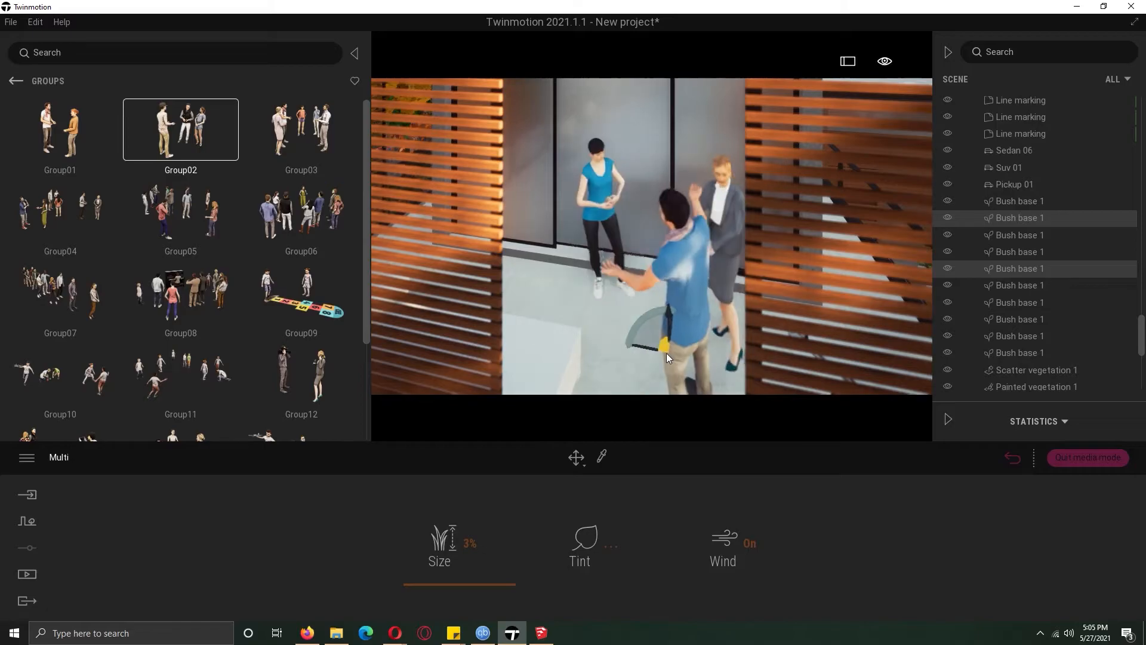
{"action": "left_click", "coordinate": [657, 361]}
Place the animated human Michael in the carport beside the parked cars
{"action": "left_click", "coordinate": [16, 81]}
{"action": "left_click", "coordinate": [60, 128]}
{"action": "key", "text": "w"}
{"action": "left_click", "coordinate": [336, 223]}
{"action": "left_click", "coordinate": [661, 261]}
{"action": "left_click", "coordinate": [633, 285]}
Place the animated human Chris next to Michael and rotate him about 120° to face him
{"action": "left_click", "coordinate": [186, 293]}
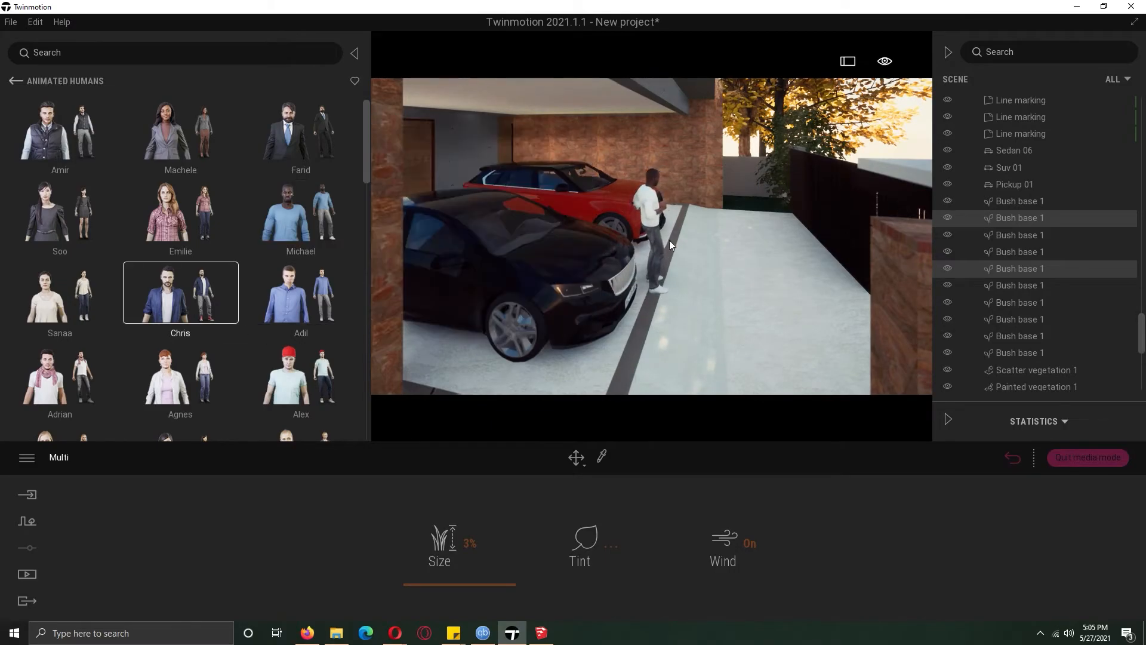
{"action": "left_click", "coordinate": [680, 244]}
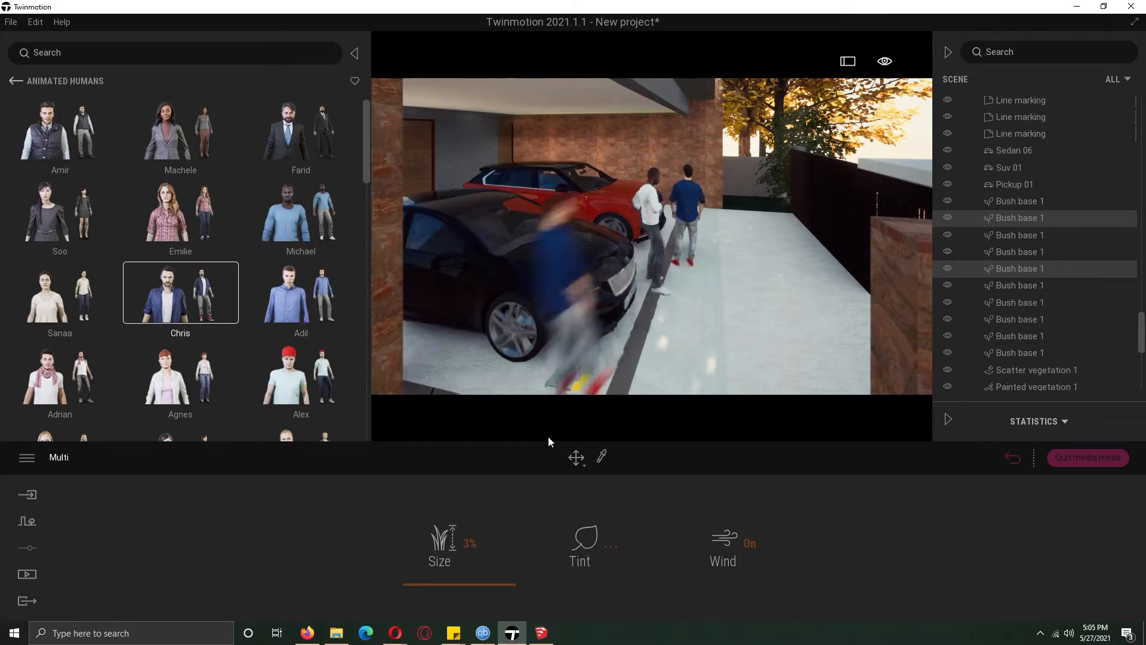
{"action": "left_click", "coordinate": [688, 229]}
{"action": "left_click_drag", "start_coordinate": [690, 281], "coordinate": [589, 289]}
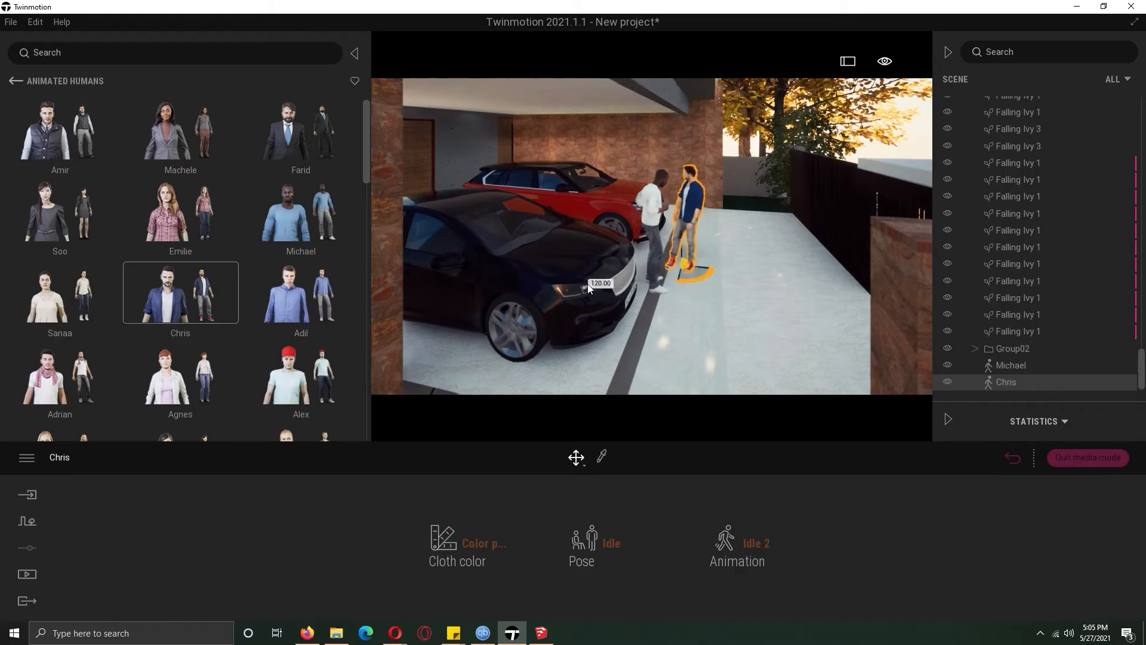
{"action": "left_click", "coordinate": [655, 274]}
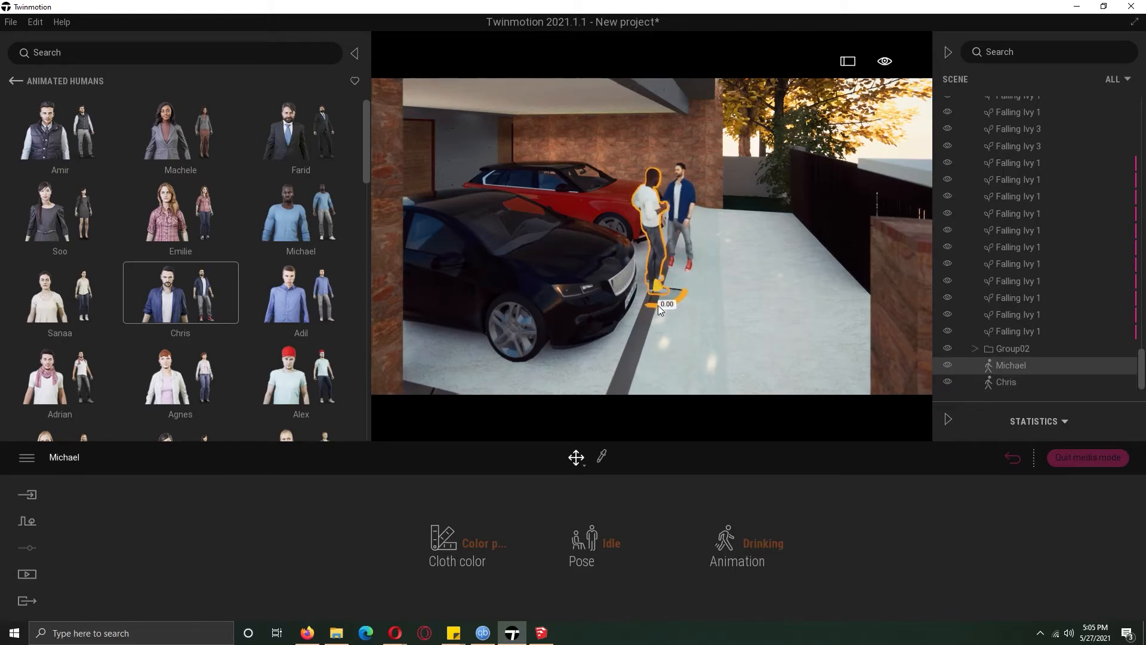
Return to Image1's view, widen the viewport and shift the red Pickup 01 slightly backward along the road
{"action": "left_click", "coordinate": [27, 573]}
{"action": "left_click", "coordinate": [261, 522]}
{"action": "left_click", "coordinate": [512, 318]}
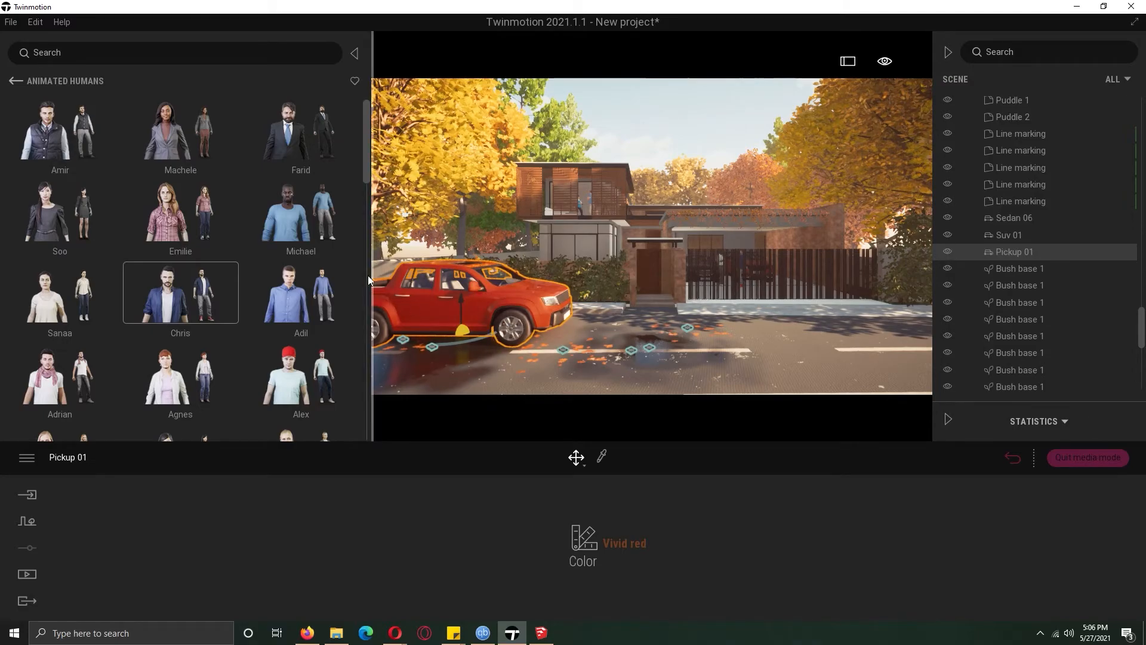
{"action": "left_click_drag", "start_coordinate": [371, 298], "coordinate": [181, 279]}
{"action": "mouse_move", "coordinate": [386, 356]}
{"action": "left_mouse_down"}
{"action": "mouse_move", "coordinate": [355, 353]}
{"action": "mouse_move", "coordinate": [451, 359]}
{"action": "mouse_move", "coordinate": [367, 357]}
{"action": "left_mouse_up"}
Go through Image1's camera and format settings and choose its output size
{"action": "left_click", "coordinate": [27, 574]}
{"action": "left_click", "coordinate": [310, 558]}
{"action": "left_click", "coordinate": [274, 528]}
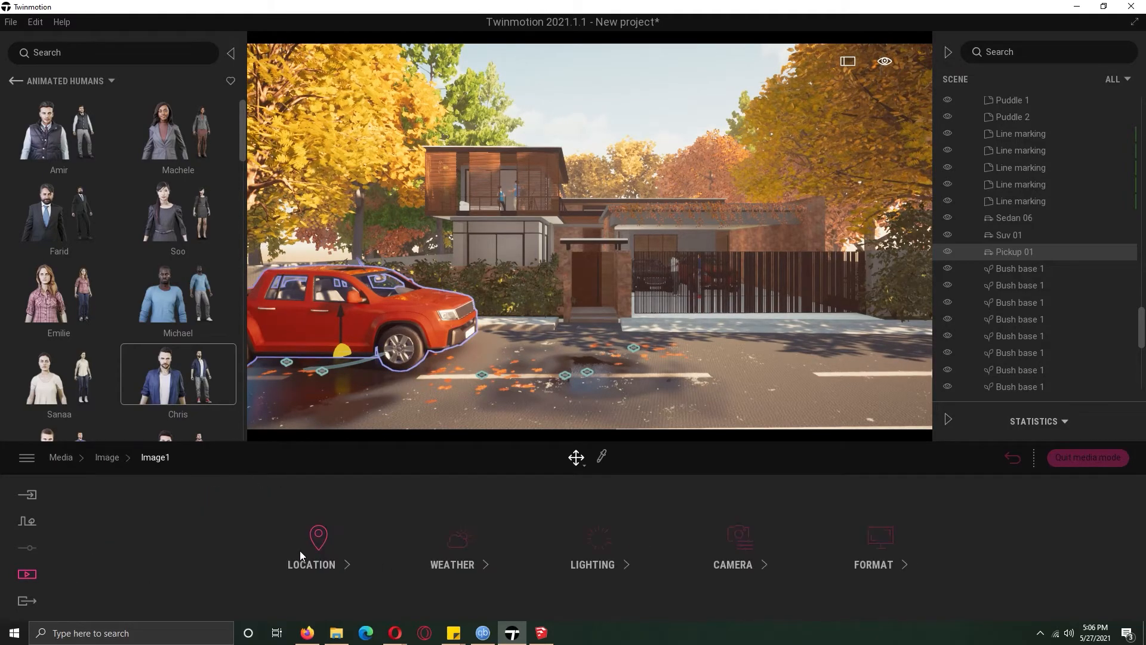
{"action": "left_click", "coordinate": [739, 551]}
{"action": "left_click", "coordinate": [225, 463]}
{"action": "left_click", "coordinate": [865, 555]}
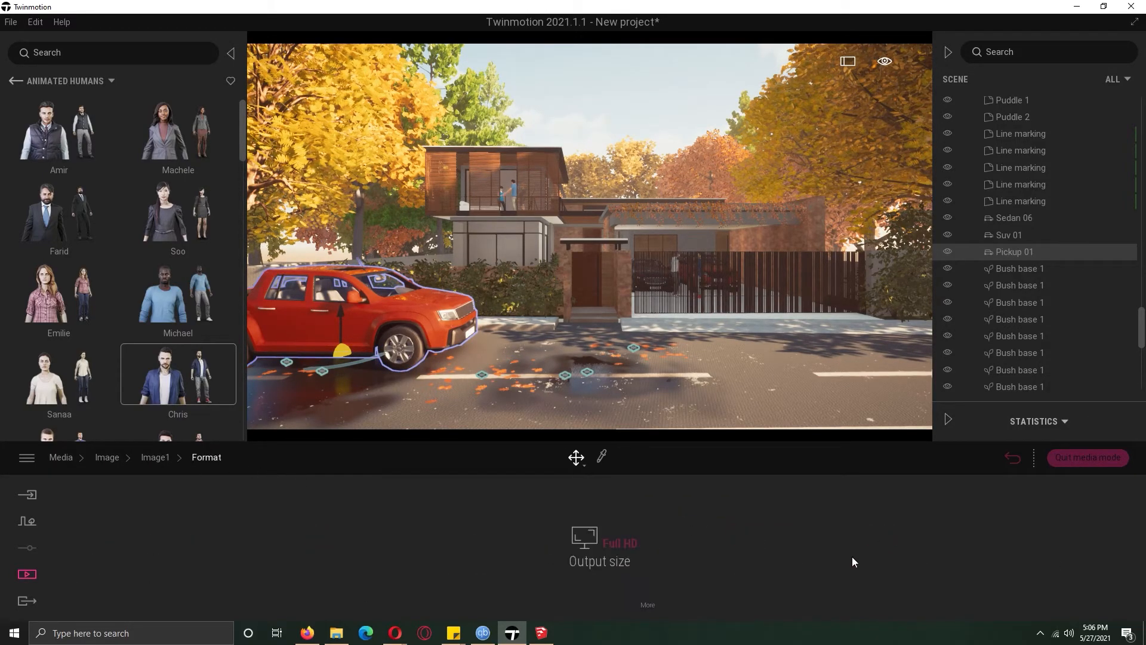
{"action": "left_click", "coordinate": [617, 530]}
{"action": "left_click", "coordinate": [599, 475]}
Choose Image1 as the image for export and check the export settings
{"action": "left_click", "coordinate": [26, 600]}
{"action": "left_click", "coordinate": [269, 556]}
{"action": "left_click", "coordinate": [292, 603]}
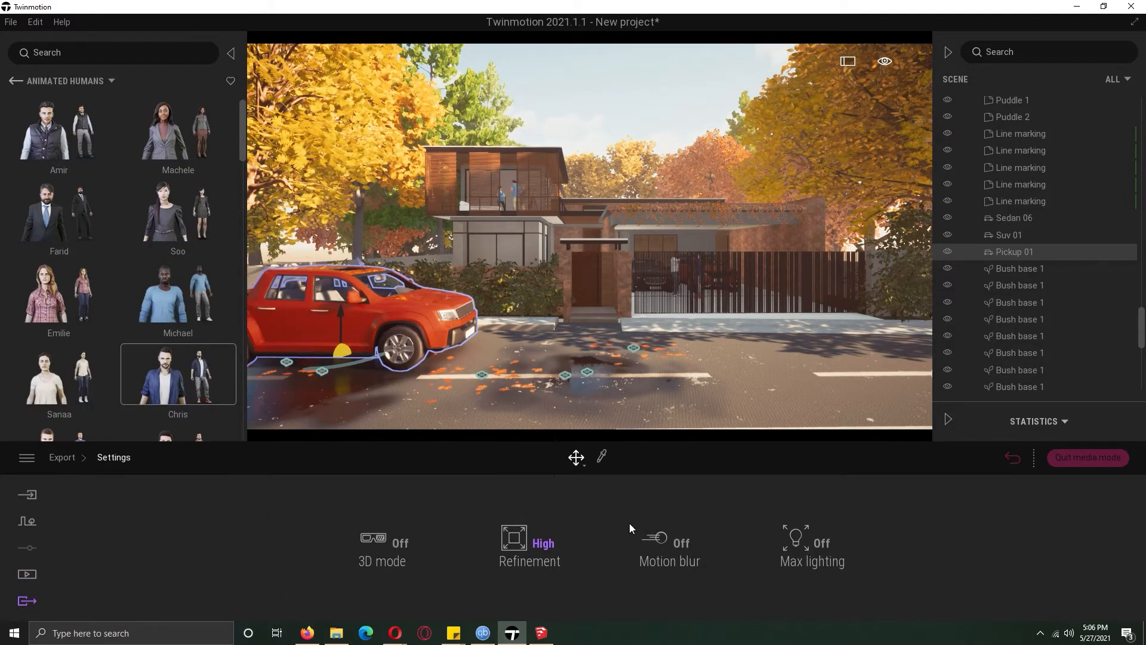
{"action": "left_click", "coordinate": [27, 601]}
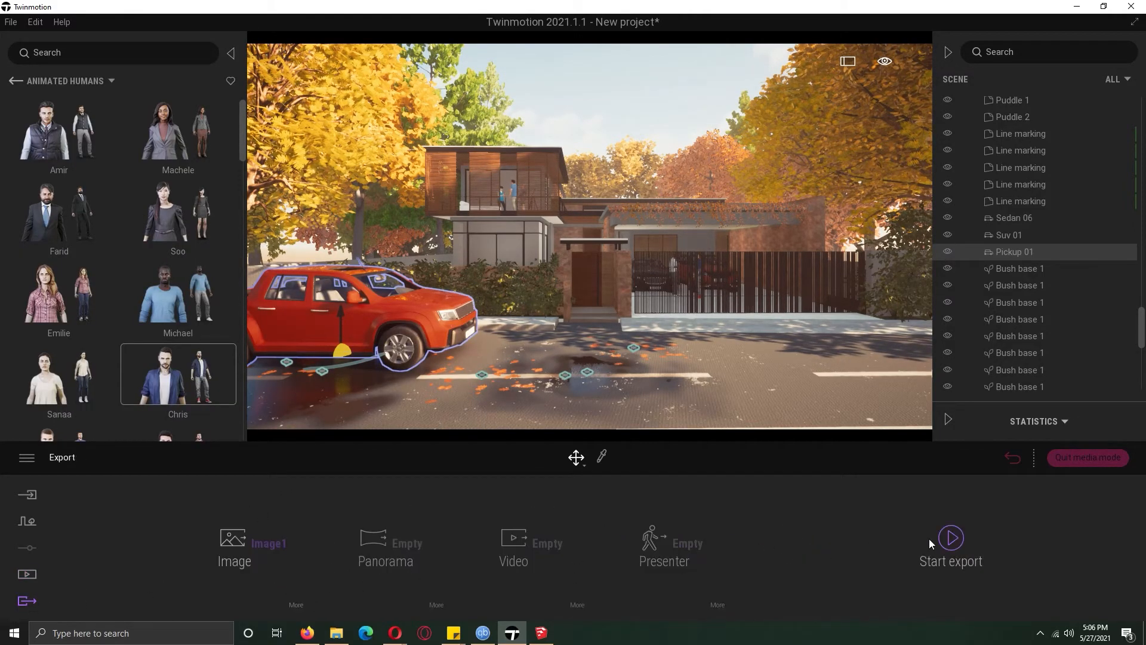
Start the export of Image1 and save it in the test folder under Documents > youtube
{"action": "left_click", "coordinate": [949, 538]}
{"action": "left_click", "coordinate": [351, 45]}
{"action": "type", "text": "D:/My youtube/For tutorials/House Design/house+(5)_extracted_textures/deck-teak-tiles.jpg"}
{"action": "key", "text": "Return"}
{"action": "left_click", "coordinate": [1131, 6]}
{"action": "left_click", "coordinate": [400, 152]}
{"action": "key", "text": "y"}
{"action": "double_click", "coordinate": [490, 272]}
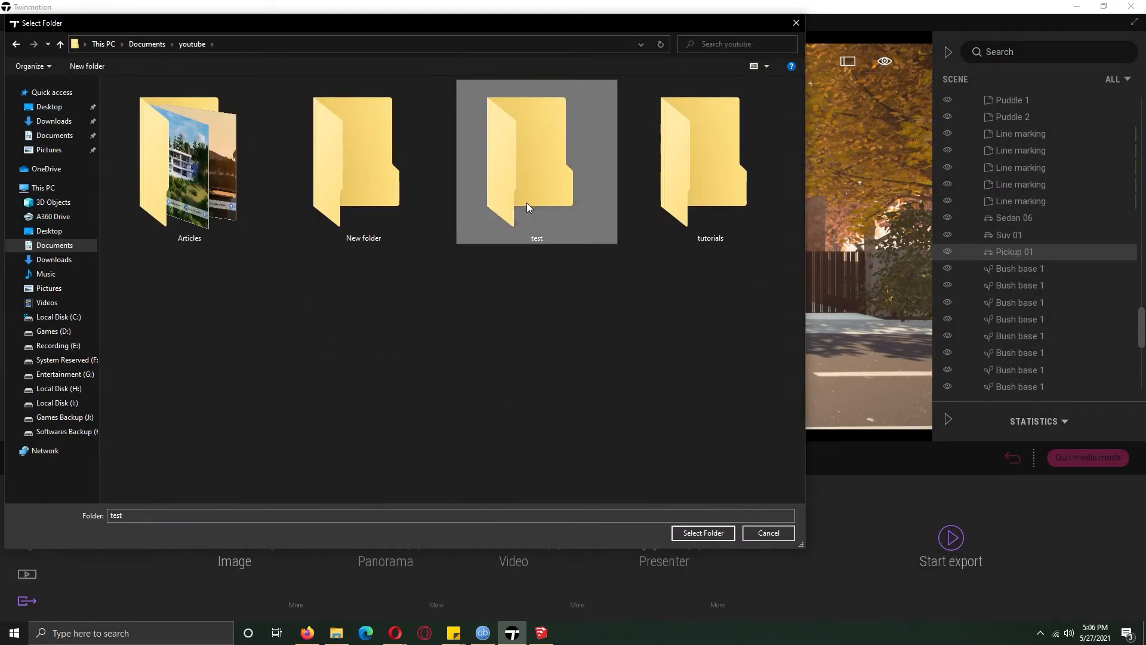
{"action": "left_click", "coordinate": [686, 532]}
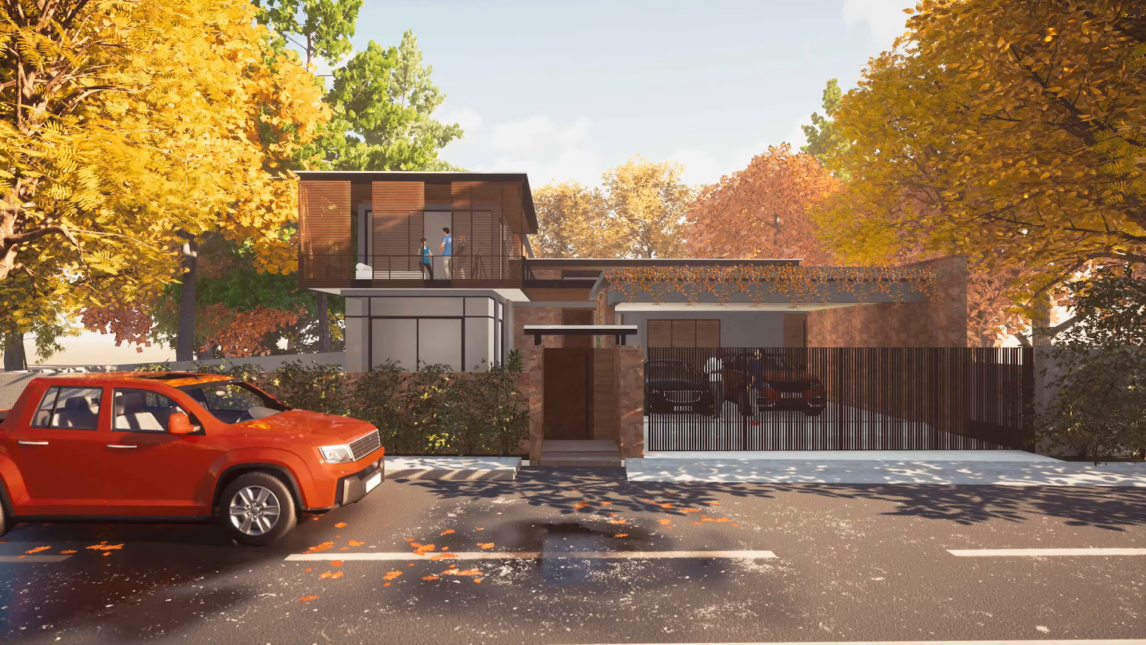